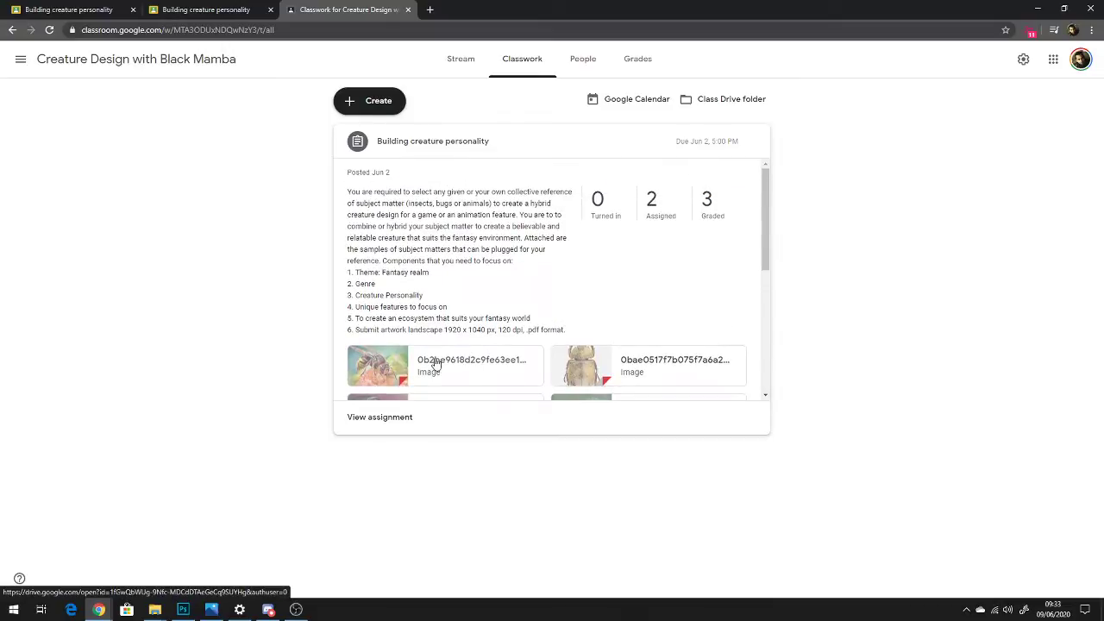
Review the Building creature personality assignment brief and its attached insect reference images
scroll(436, 362, down, 2)
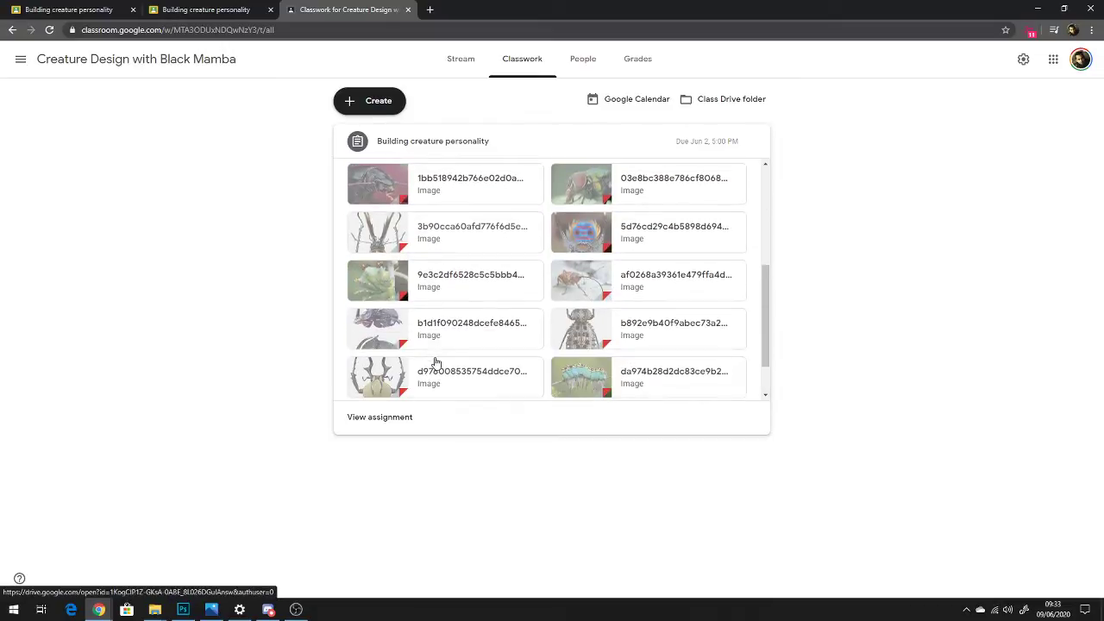
scroll(435, 363, down, 1)
scroll(435, 363, up, 5)
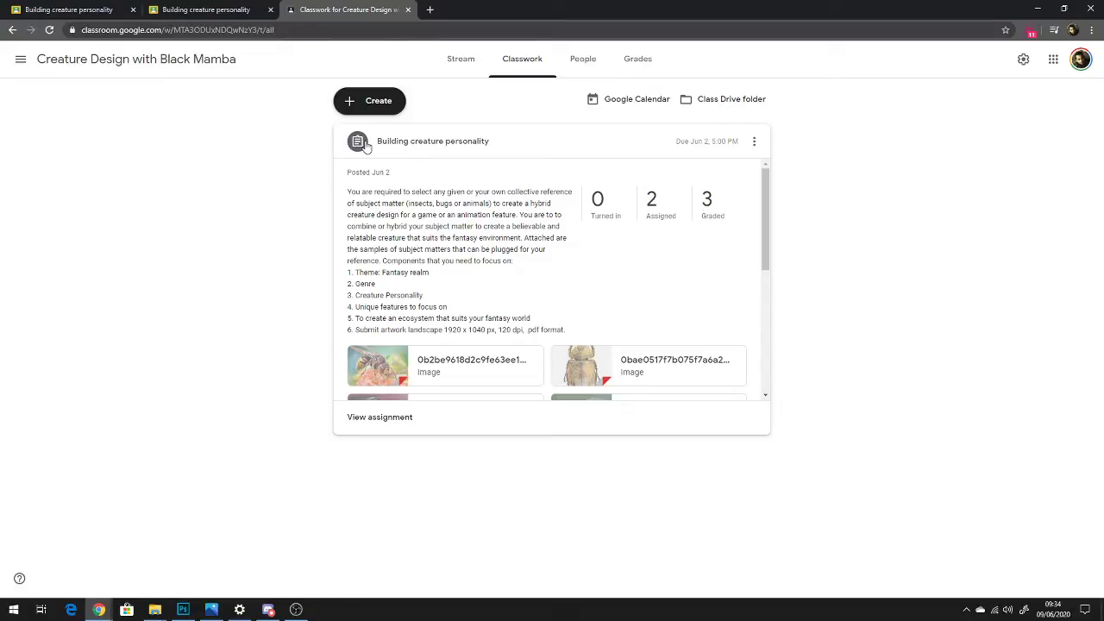
scroll(603, 394, down, 4)
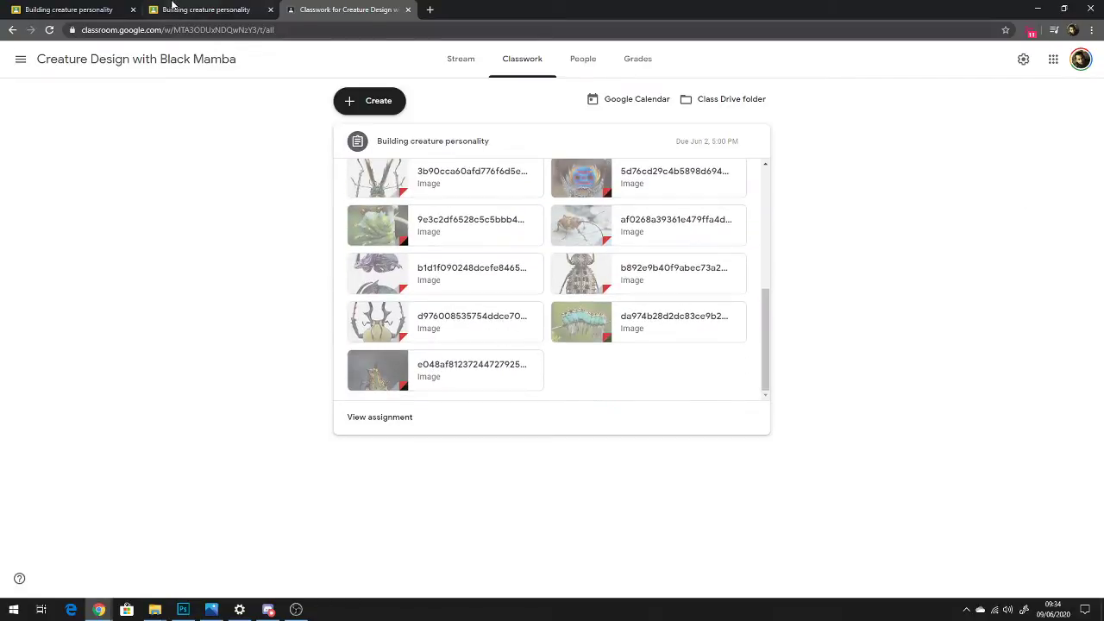
Compare the two students' beetle shaman submissions, including their grades and private comments
click(203, 10)
click(87, 9)
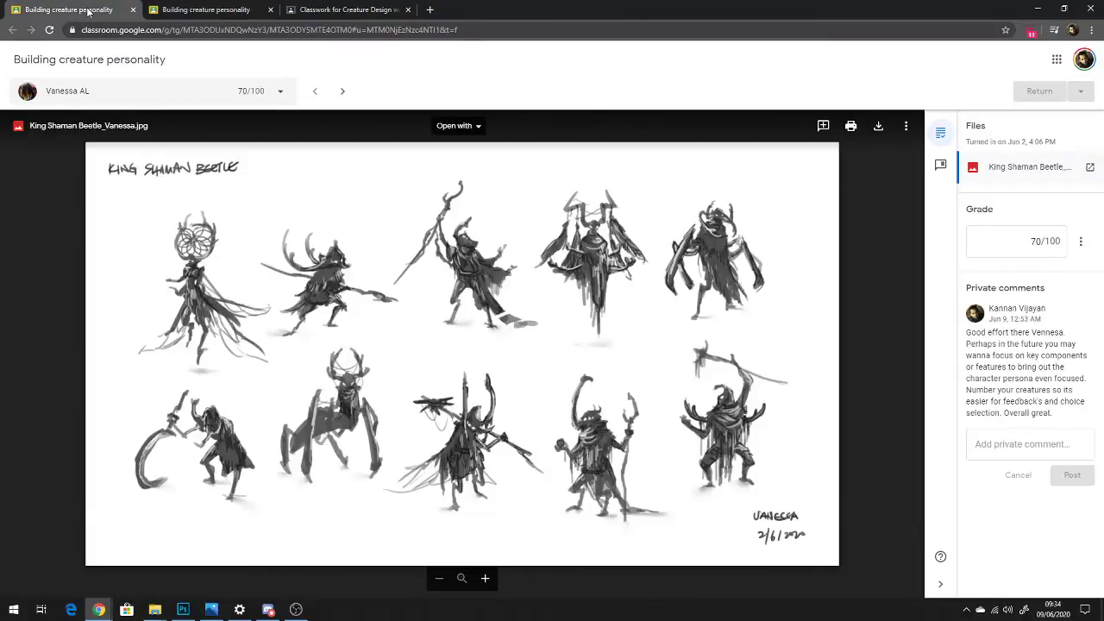
click(200, 10)
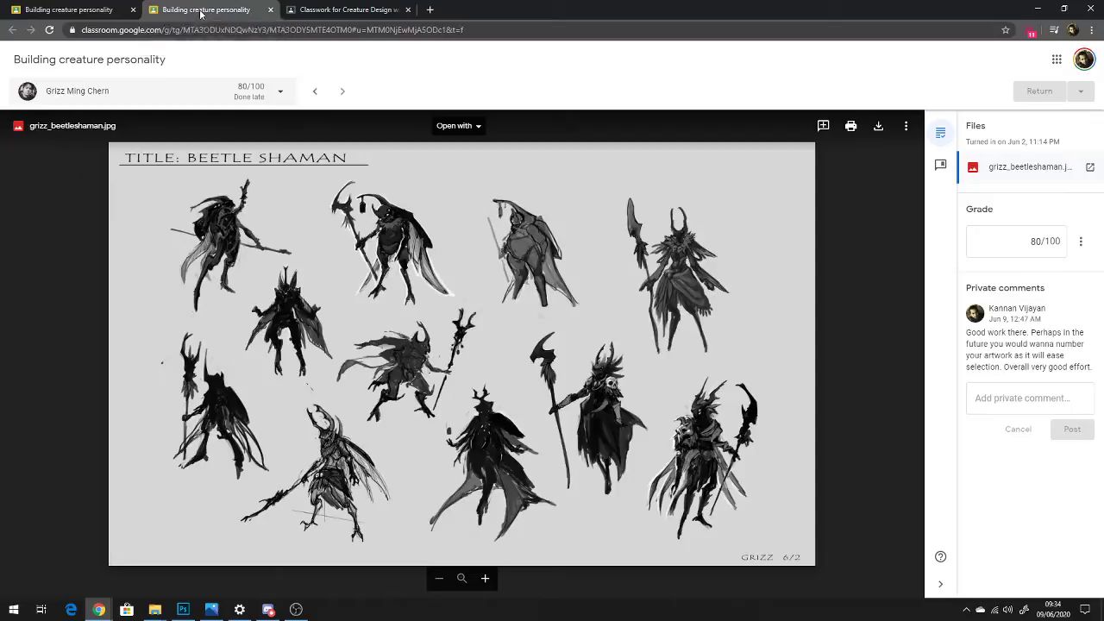
click(97, 11)
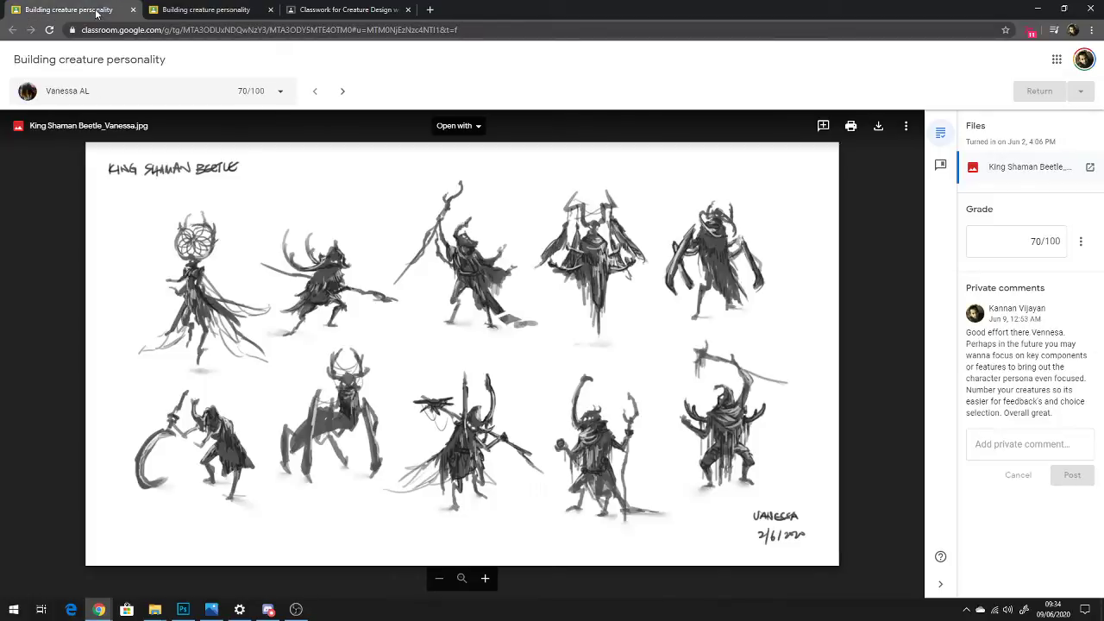
click(202, 10)
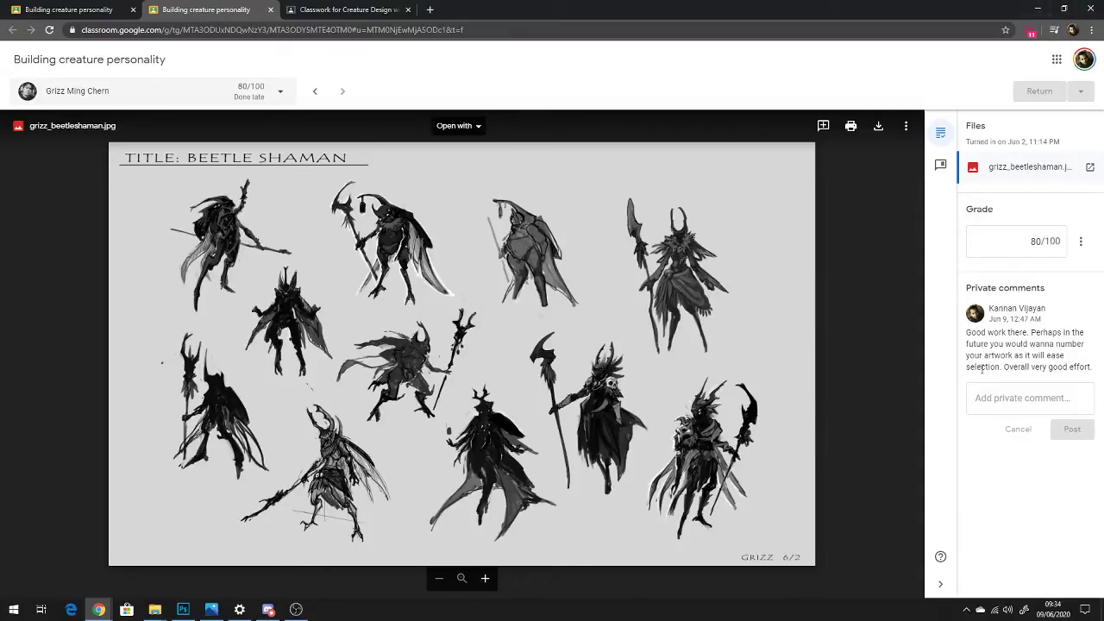
Switch to Photoshop, hide Layers 4 and 3, and show Layer 2, Layer 1 and the Background sketch sheet
click(1038, 8)
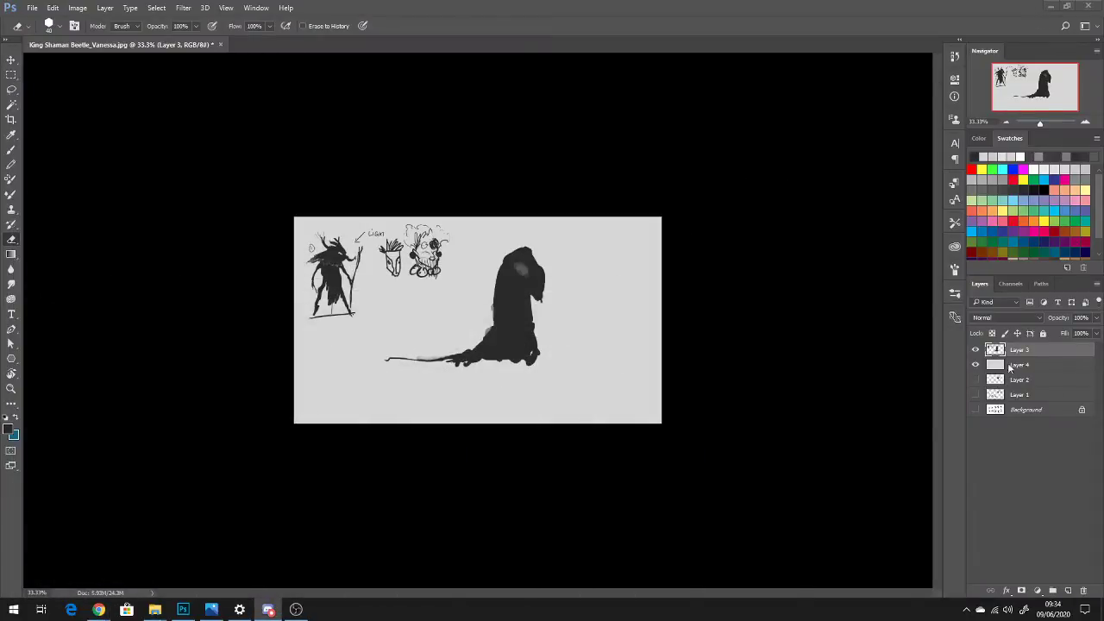
click(976, 366)
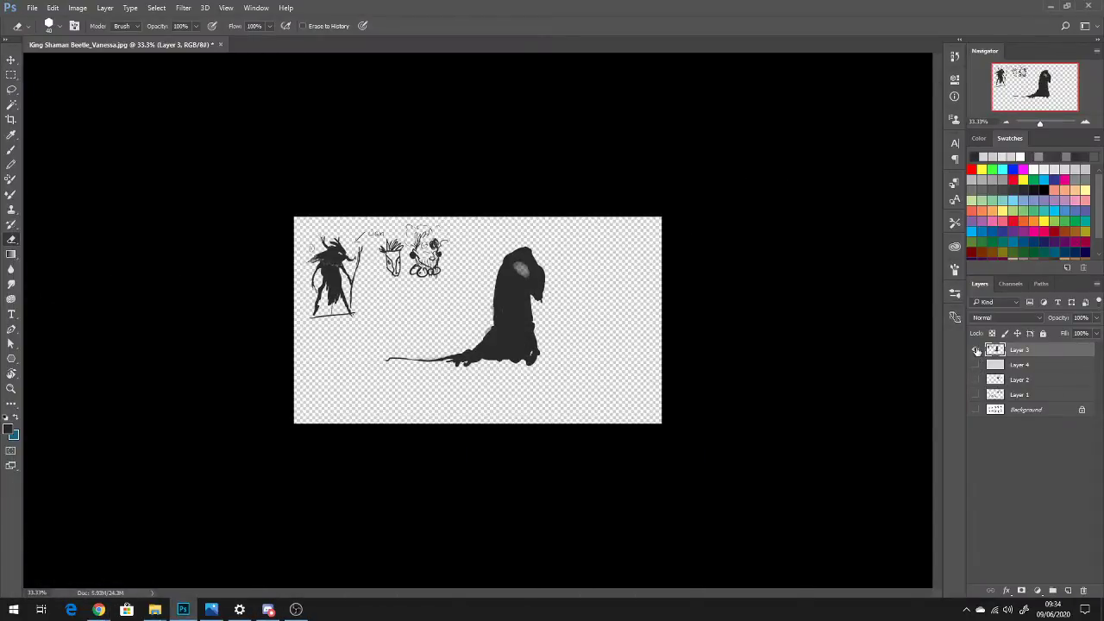
click(976, 349)
click(975, 379)
click(975, 394)
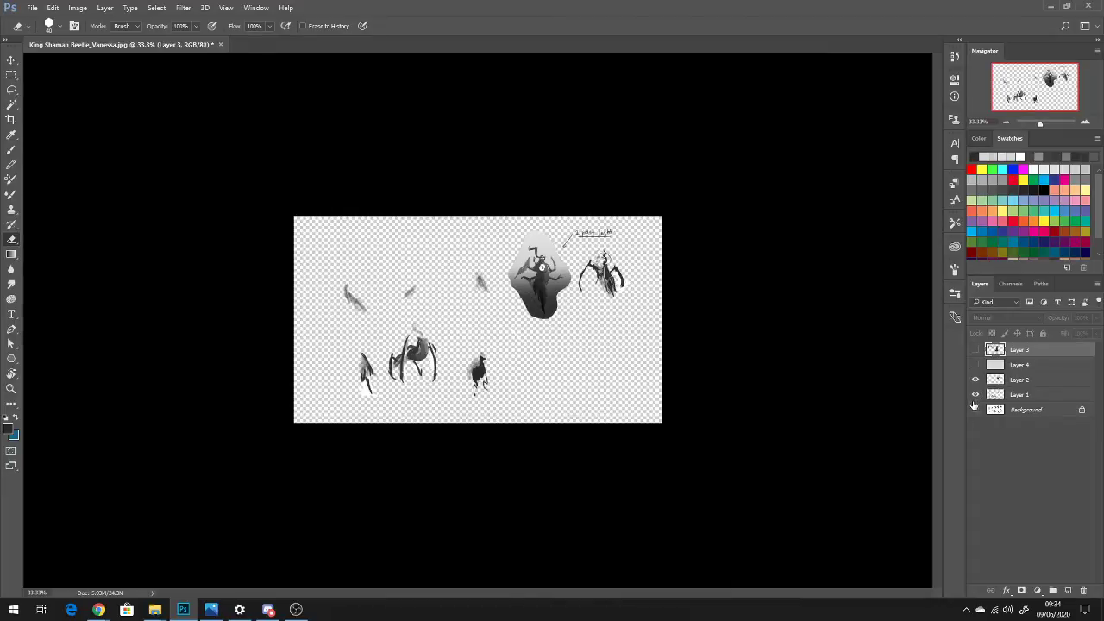
click(975, 409)
click(1022, 380)
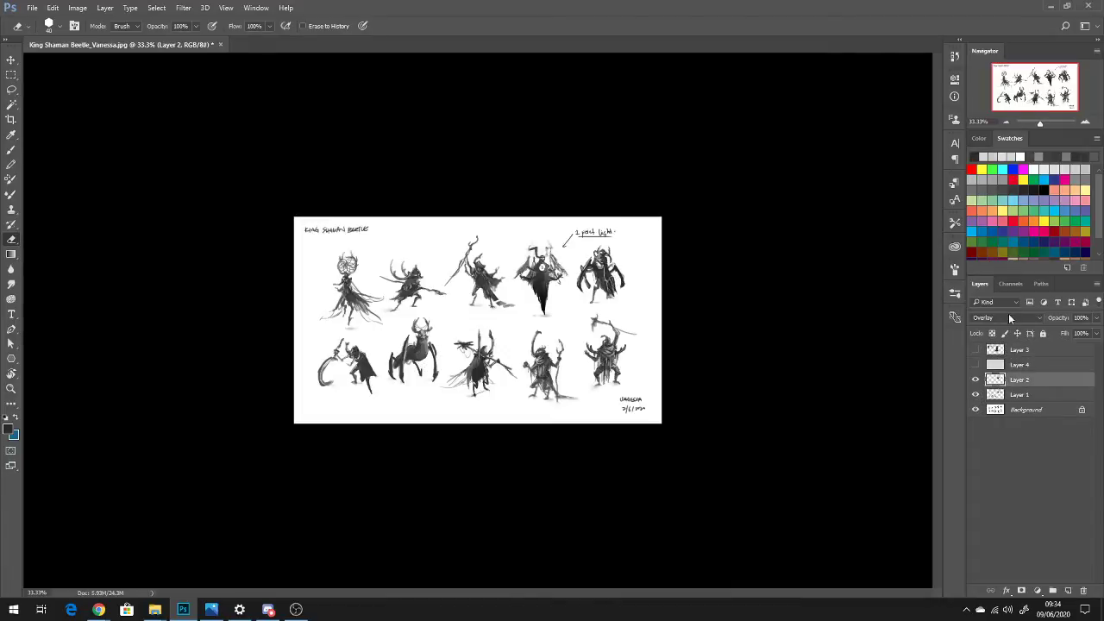
click(1011, 319)
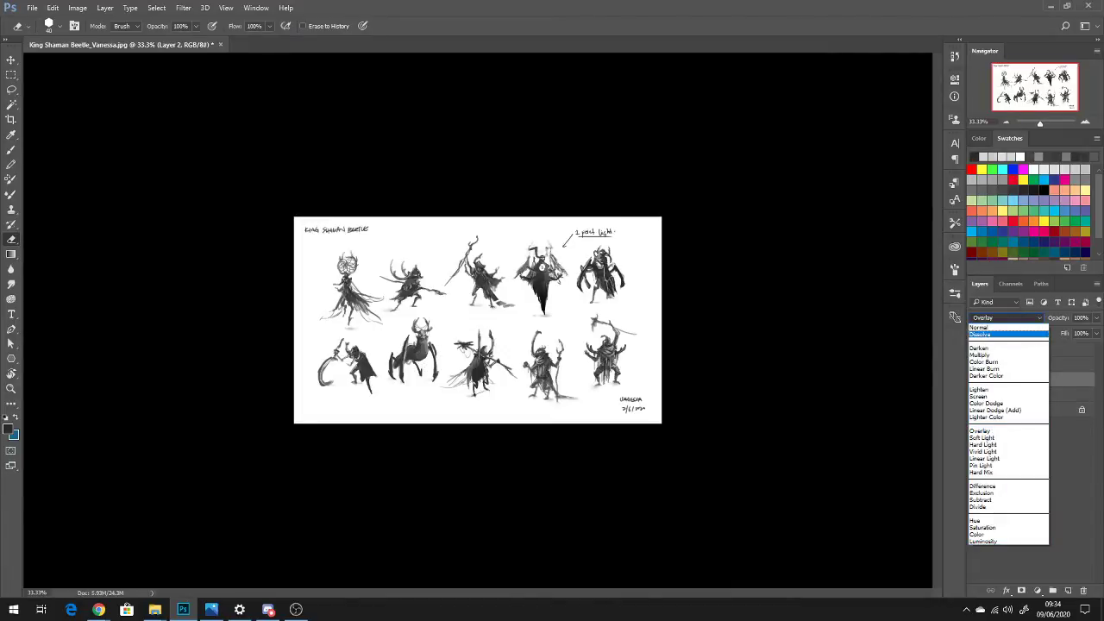
click(1069, 458)
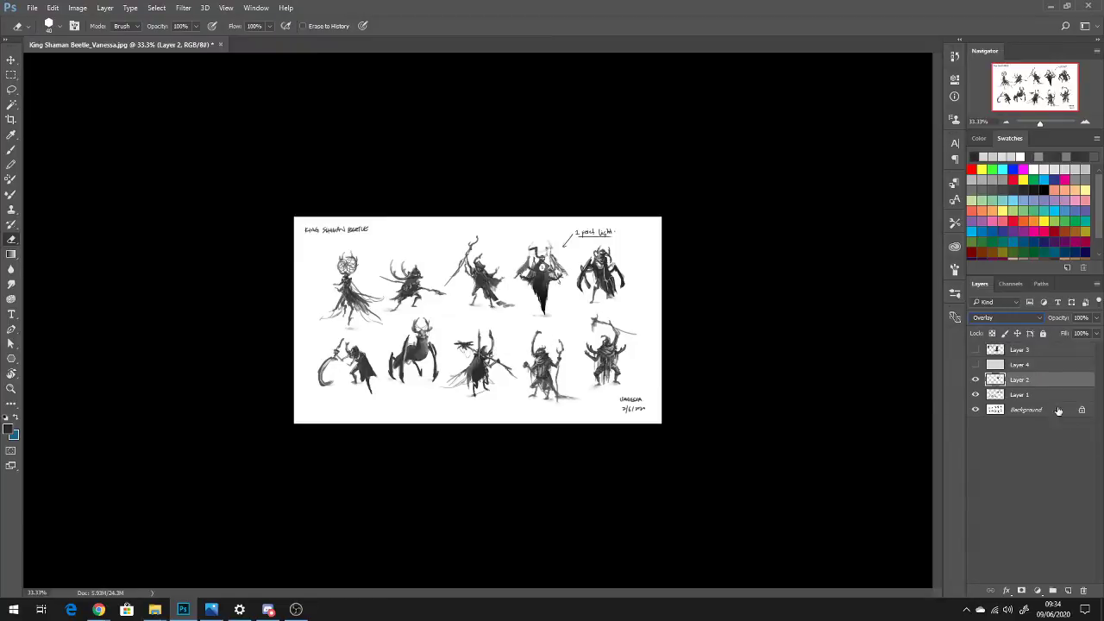
Toggle the visibility of Layers 1 and 2 to compare the paint-over corrections with the original beetle sketches
click(975, 394)
click(975, 380)
click(975, 394)
click(975, 380)
Hide Layer 2, Layer 1 and Background, and show Layers 4 and 3 to view the hooded silhouette on grey
click(976, 379)
click(976, 394)
click(976, 410)
click(975, 365)
click(975, 350)
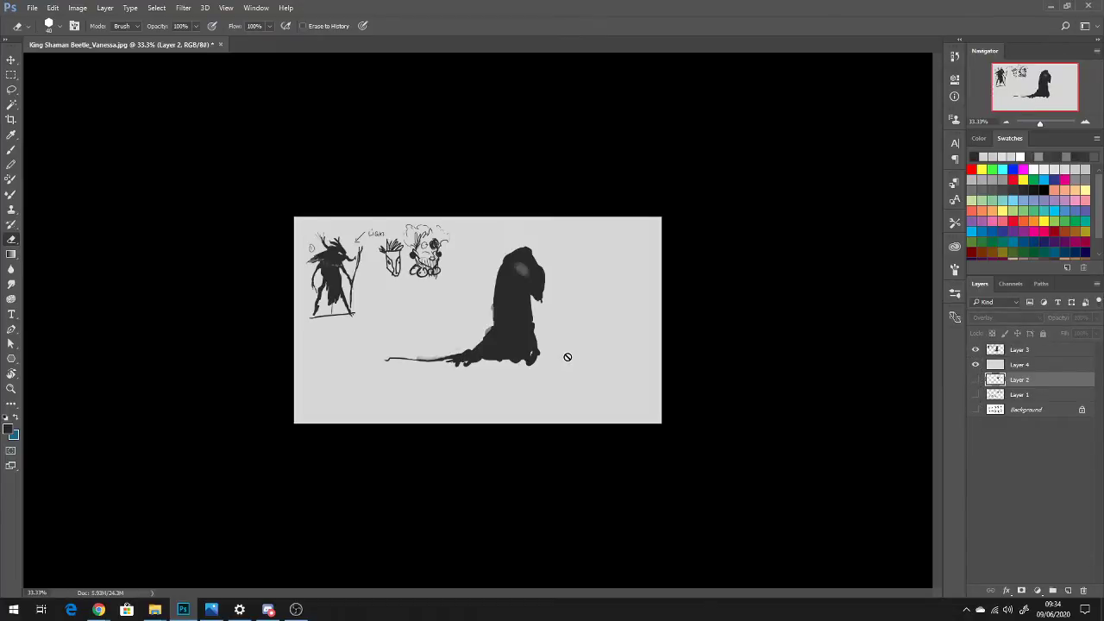
scroll(579, 356, up, 3)
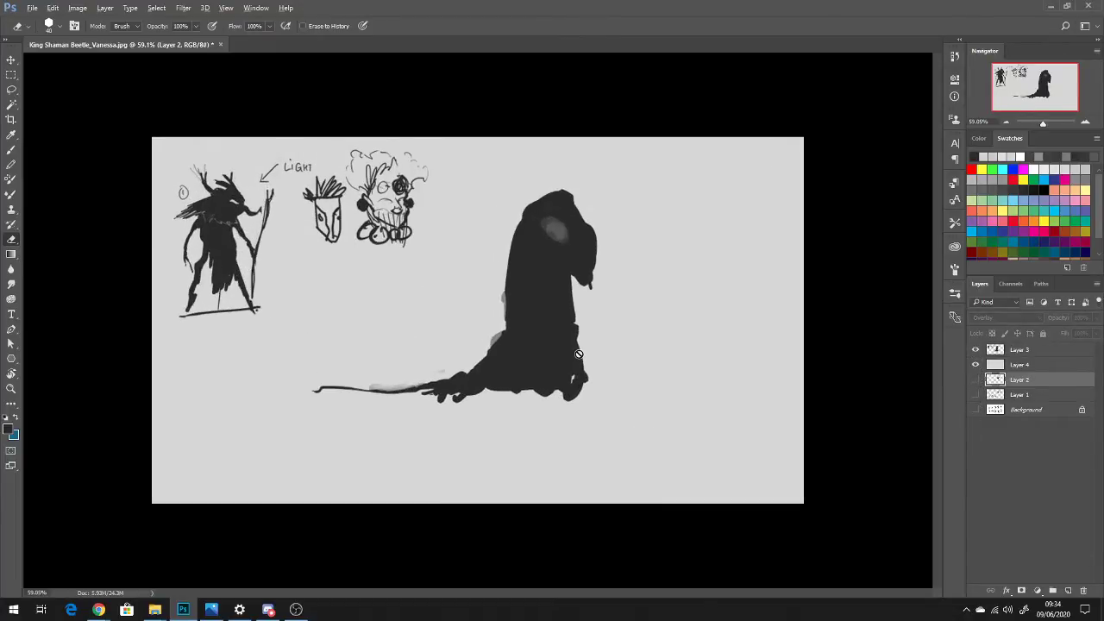
Hide Layers 3 and 4 and bring back Layer 1, Background and Layer 2 to examine the corrected sketches
click(975, 350)
click(975, 365)
click(975, 379)
click(976, 380)
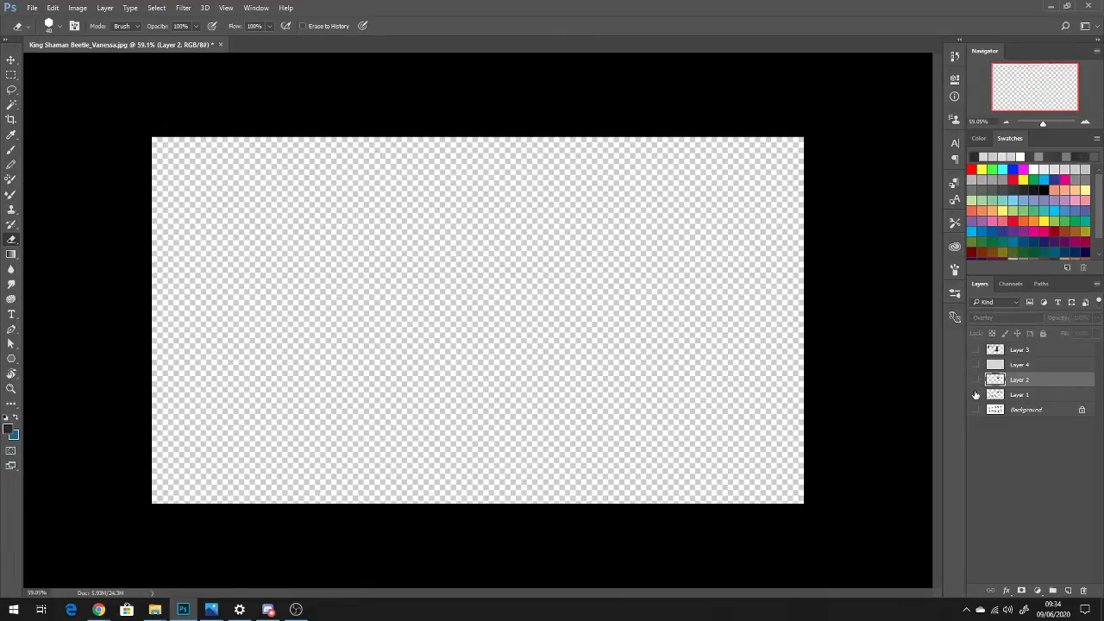
click(975, 394)
click(975, 409)
click(975, 379)
scroll(586, 420, up, 1)
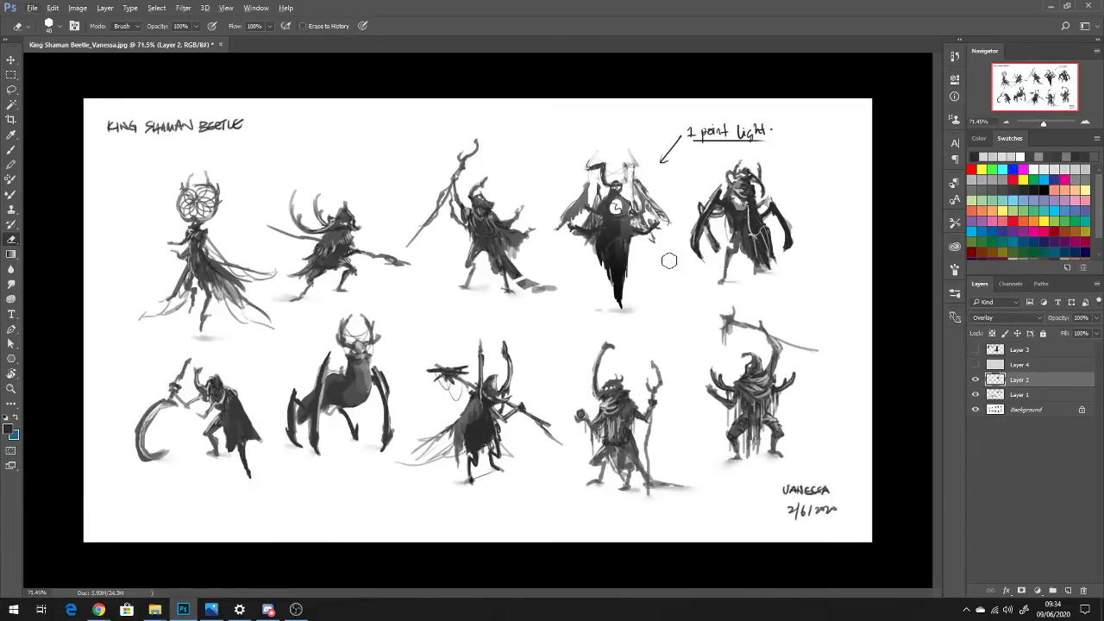
Switch Layers 2 and 1 off and on to check the original sketches against their paint-over
click(975, 379)
click(975, 394)
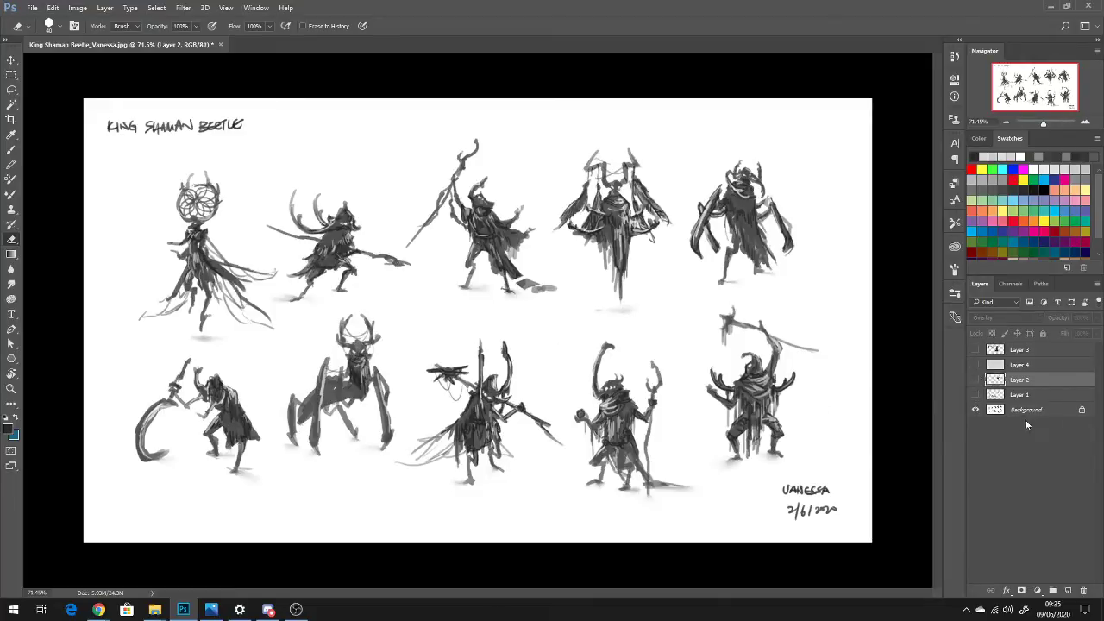
click(975, 394)
click(975, 379)
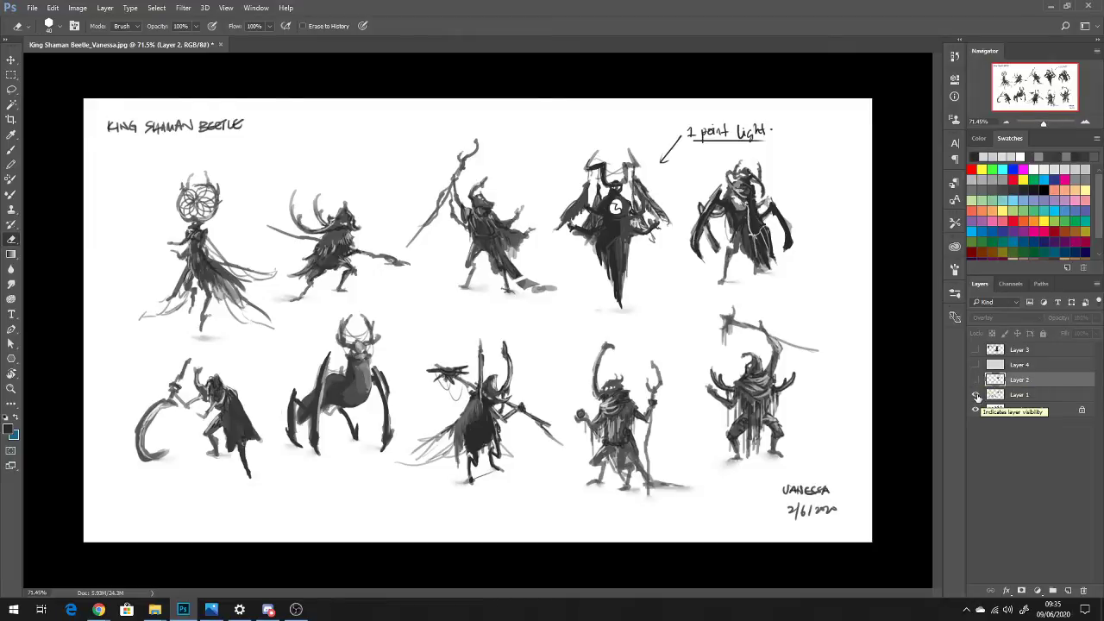
Hide Layers 1 and 2, and show Layer 4 and Layer 3 above the Background
click(975, 394)
click(975, 380)
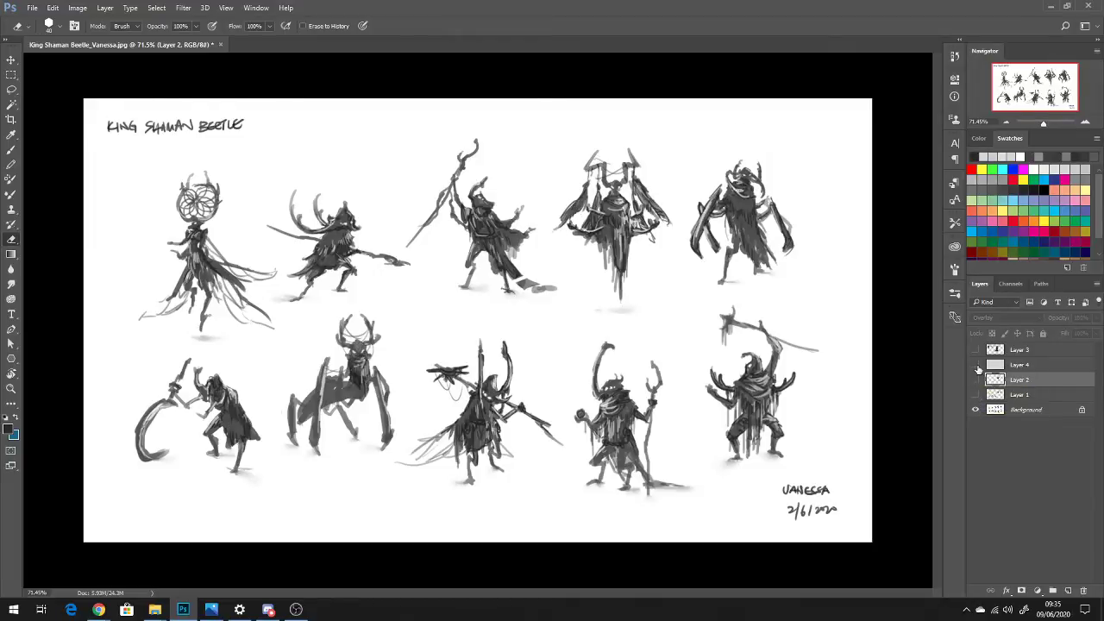
click(975, 365)
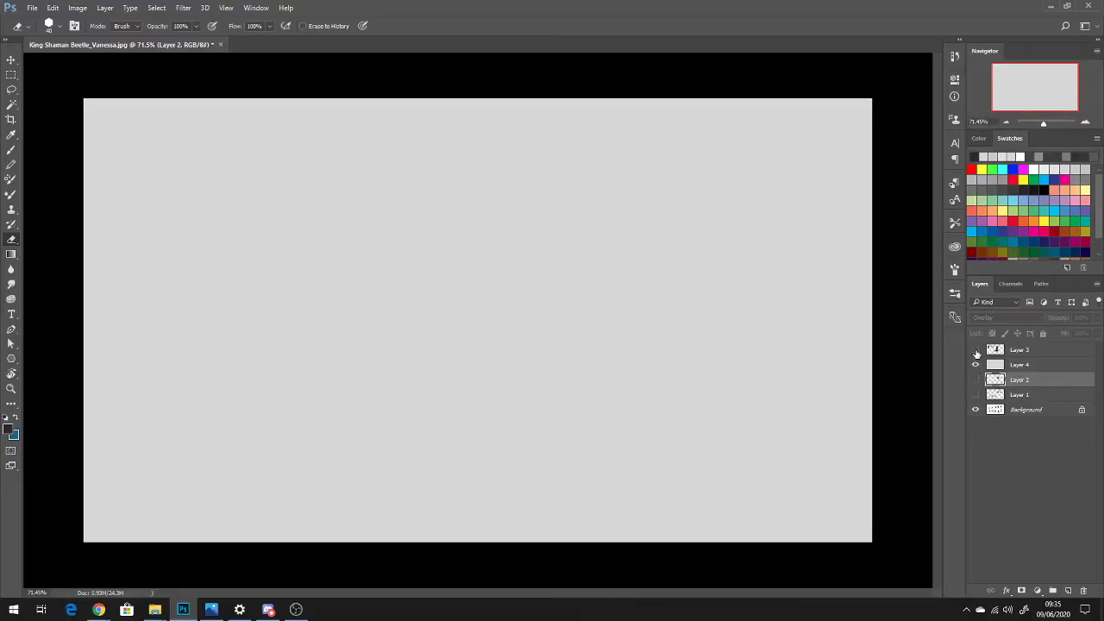
click(976, 350)
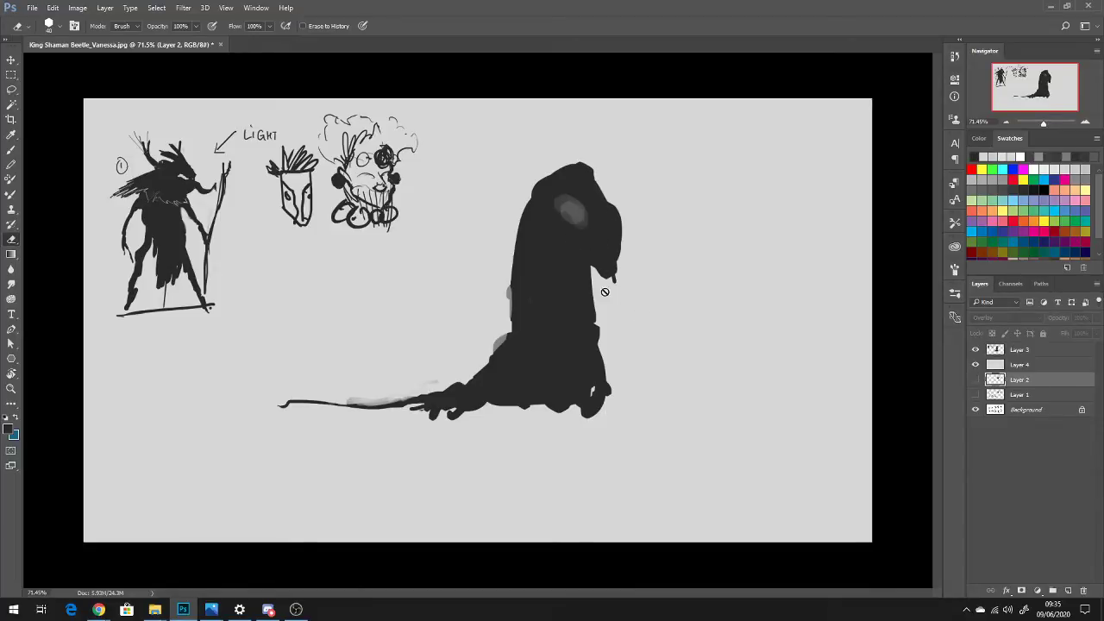
On Layer 3, brush over the grey highlight, round off the hood and start a hunched bulge on the figure's back
key(b)
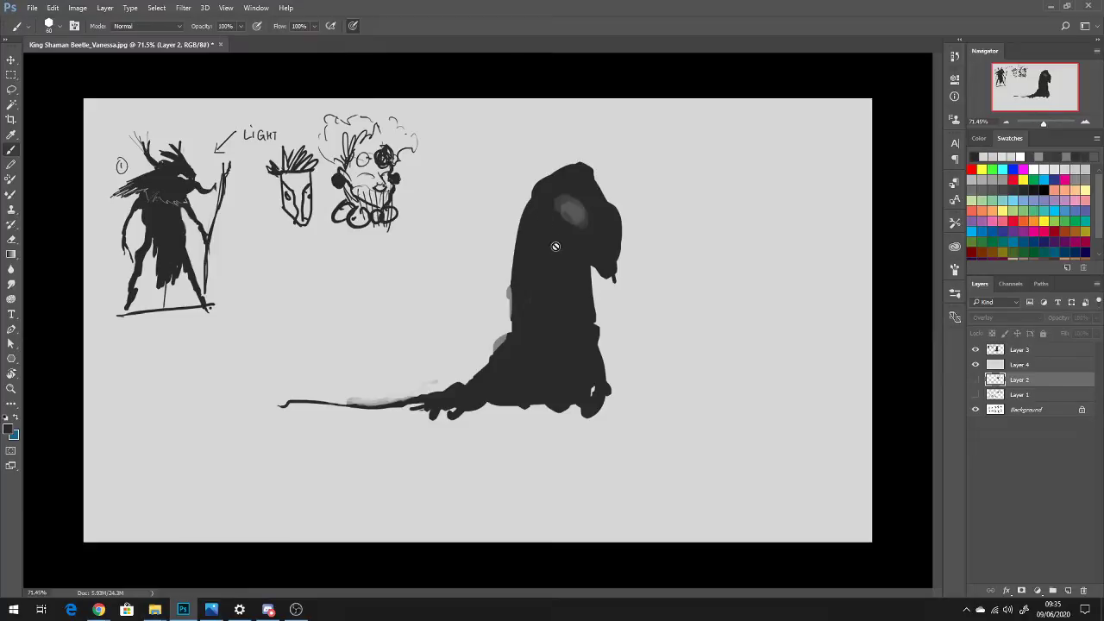
click(1034, 351)
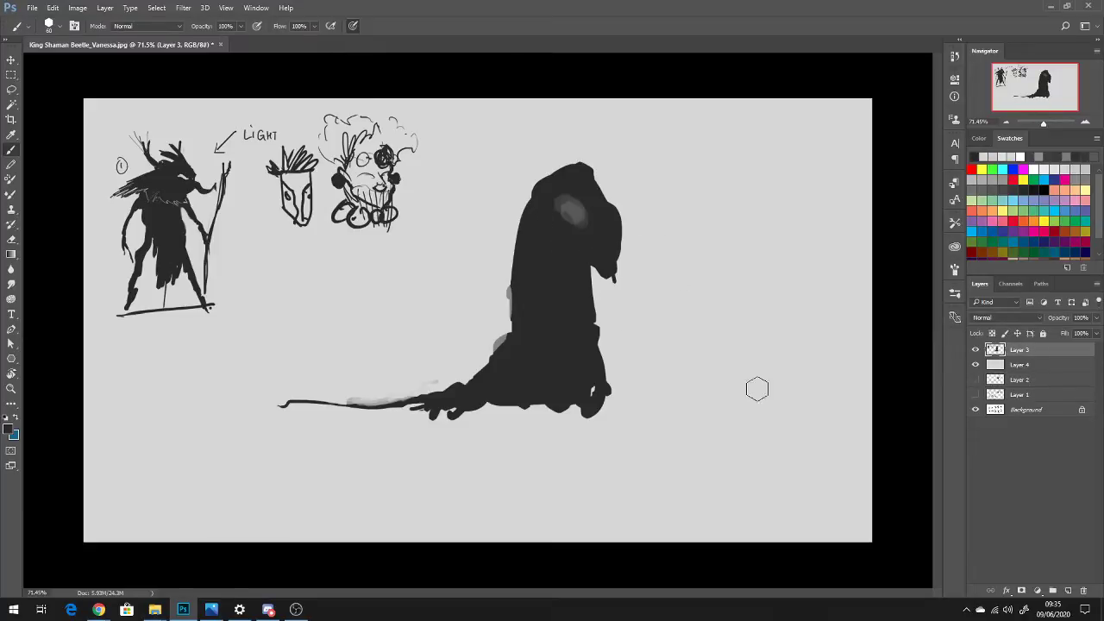
mouse_move(566, 204)
mouse_down()
mouse_move(553, 205)
mouse_move(581, 197)
mouse_move(559, 215)
mouse_up()
mouse_move(522, 342)
mouse_down()
mouse_move(532, 195)
mouse_move(519, 251)
mouse_move(551, 175)
mouse_move(526, 214)
mouse_move(582, 178)
mouse_move(570, 172)
mouse_move(600, 210)
mouse_move(570, 175)
mouse_move(595, 203)
mouse_move(585, 172)
mouse_move(611, 220)
mouse_move(612, 278)
mouse_move(501, 250)
mouse_move(478, 276)
mouse_move(472, 326)
mouse_move(484, 279)
mouse_move(482, 330)
mouse_move(472, 333)
mouse_move(474, 343)
mouse_move(482, 333)
mouse_move(476, 348)
mouse_move(488, 339)
mouse_move(485, 354)
mouse_move(472, 286)
mouse_move(475, 321)
mouse_move(481, 276)
mouse_move(509, 247)
mouse_move(487, 297)
mouse_move(500, 267)
mouse_move(488, 288)
mouse_move(500, 291)
mouse_move(490, 317)
mouse_move(491, 297)
mouse_move(525, 350)
mouse_move(504, 340)
mouse_move(496, 360)
mouse_move(500, 310)
mouse_move(488, 354)
mouse_move(465, 341)
mouse_up()
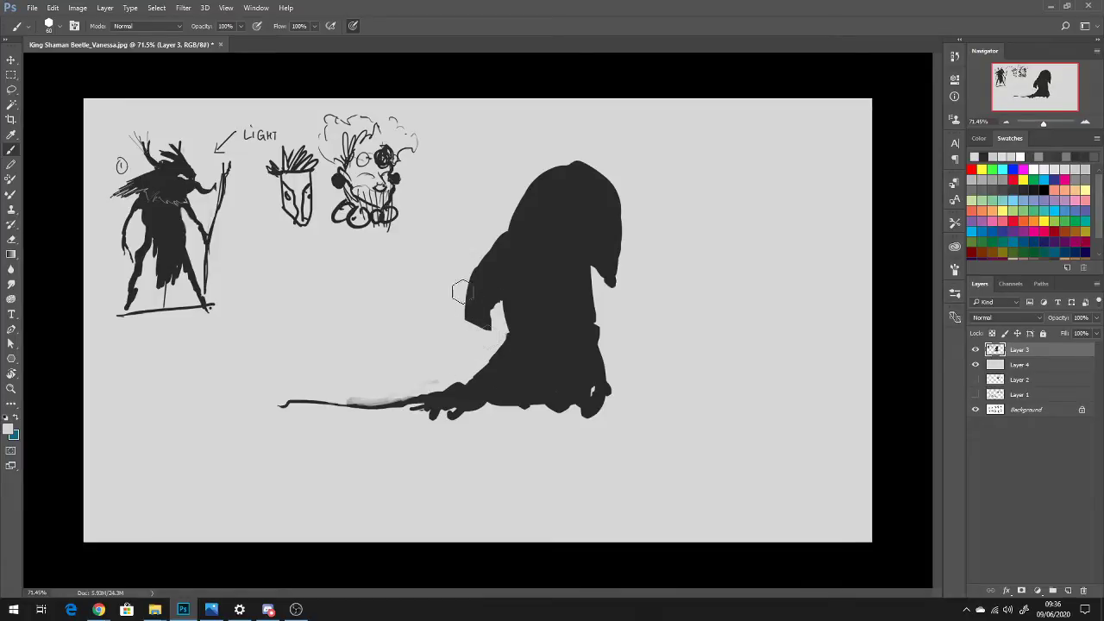
Sample the figure's dark colour and paint a broad hunched cloak with a smooth front and a flared, flat hem
alt+click(505, 288)
mouse_move(481, 268)
mouse_down()
mouse_move(515, 232)
mouse_move(474, 274)
mouse_move(474, 297)
mouse_move(467, 288)
mouse_move(493, 300)
mouse_move(475, 333)
mouse_move(514, 320)
mouse_move(496, 302)
mouse_move(508, 339)
mouse_move(492, 365)
mouse_move(480, 356)
mouse_move(487, 320)
mouse_move(474, 360)
mouse_move(473, 293)
mouse_move(572, 310)
mouse_up()
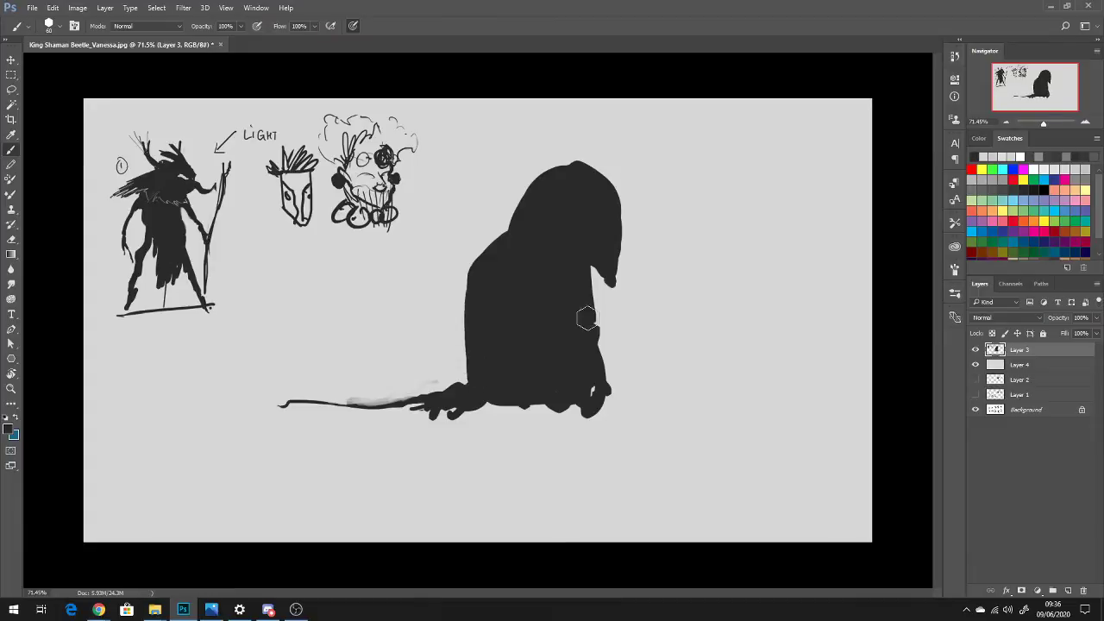
mouse_move(593, 357)
mouse_down()
mouse_move(591, 395)
mouse_move(457, 413)
mouse_move(548, 414)
mouse_move(445, 408)
mouse_move(602, 407)
mouse_move(592, 366)
mouse_move(626, 405)
mouse_up()
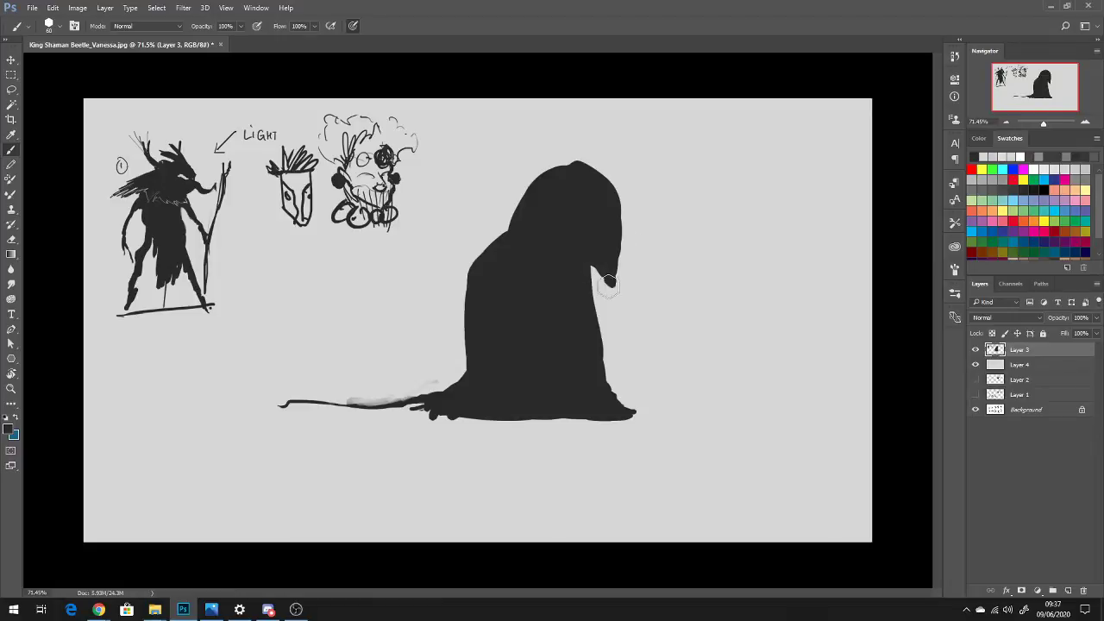
Paint a bent forearm reaching out from the cloak and a tall forked walking staff held in its hand
mouse_move(591, 291)
mouse_down()
mouse_move(611, 321)
mouse_move(639, 311)
mouse_move(630, 316)
mouse_move(644, 290)
mouse_move(647, 338)
mouse_up()
drag(654, 384, 660, 402)
mouse_move(639, 241)
mouse_down()
mouse_move(637, 178)
mouse_move(641, 192)
mouse_move(651, 143)
mouse_up()
drag(645, 199, 634, 158)
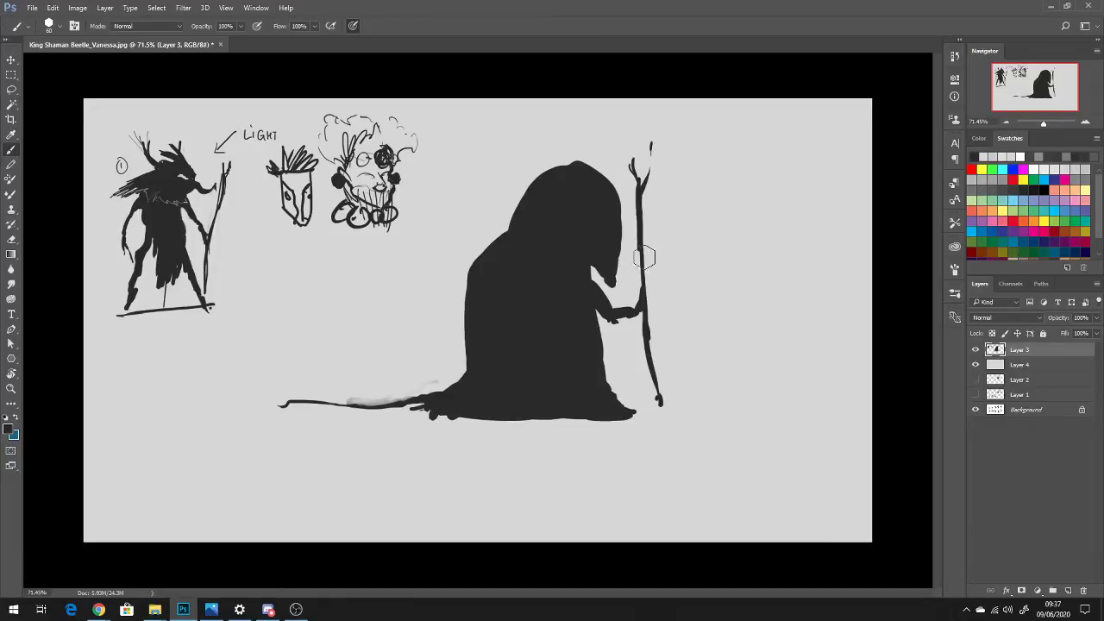
drag(655, 402, 657, 401)
drag(709, 152, 676, 180)
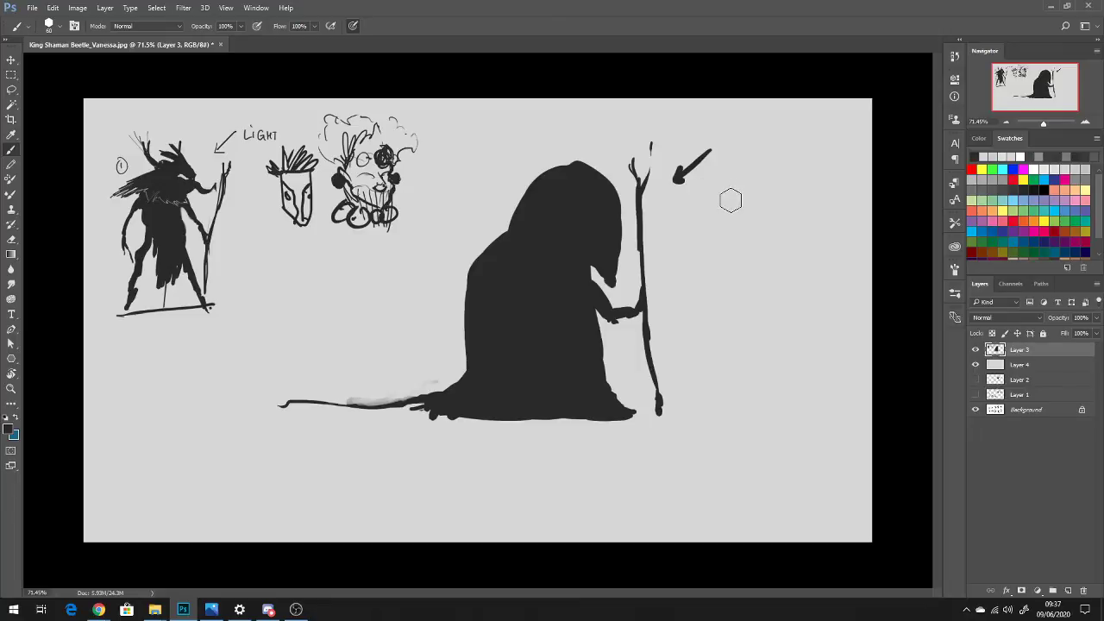
key(ctrl+alt+z)
key(ctrl+alt+z)
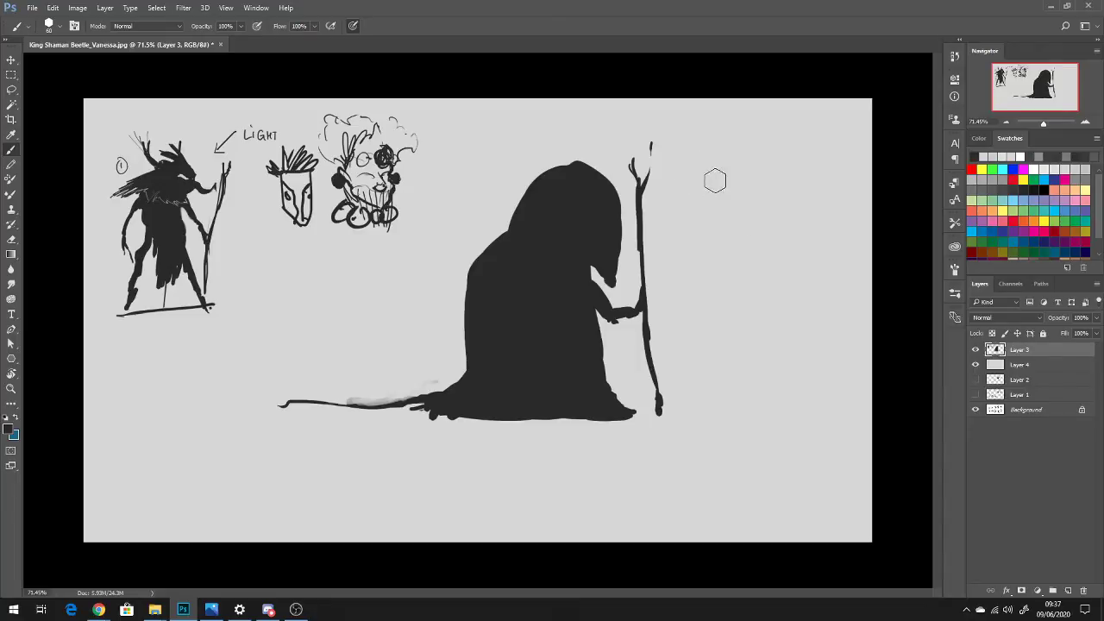
Shrink the eraser and mark a tiny eye on the hooded head
key(e)
key(bracketleft)
key(bracketleft)
key(bracketleft)
key(bracketleft)
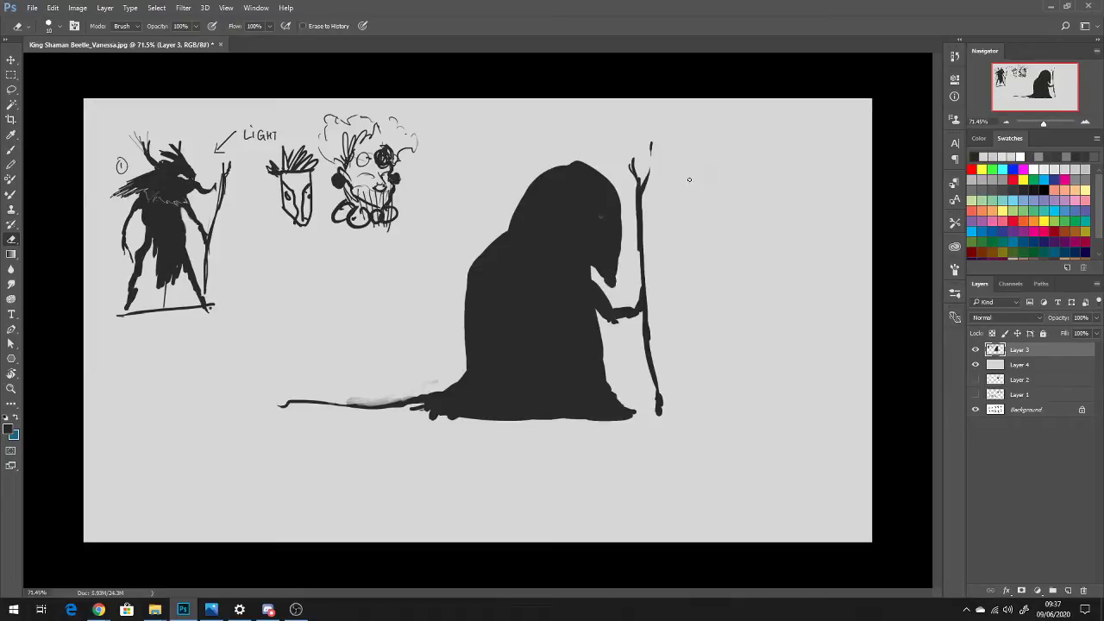
With a much thinner brush, draw a crosspiece on the upper staff with fine strings hanging from it
key(b)
key(bracketleft)
key(bracketleft)
key(bracketleft)
key(bracketleft)
key(bracketleft)
key(bracketleft)
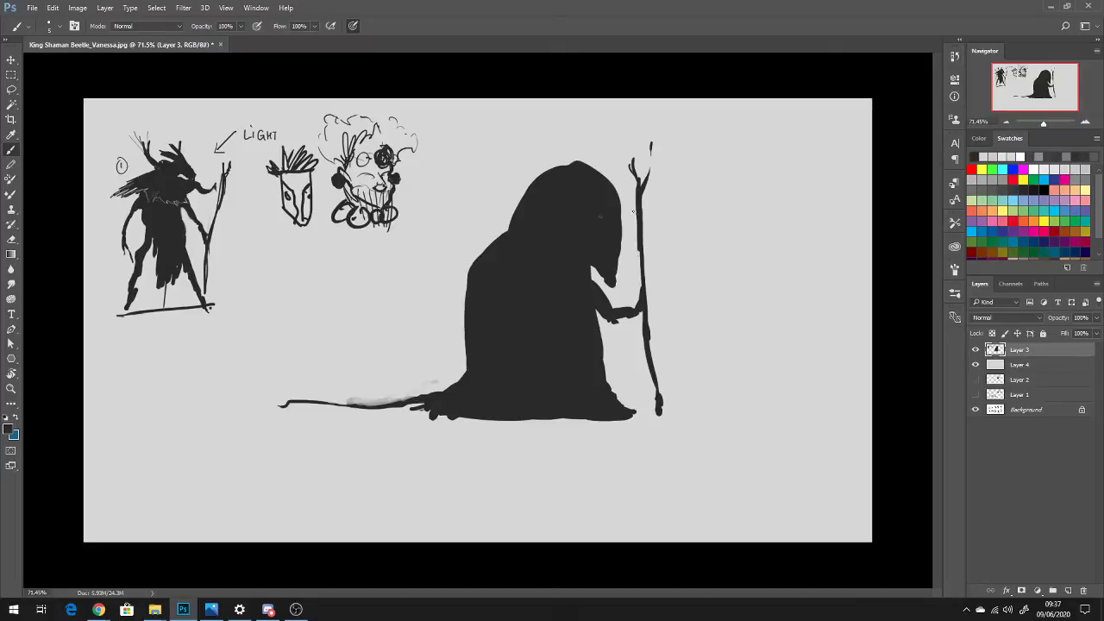
drag(626, 211, 671, 199)
drag(669, 207, 672, 269)
drag(655, 207, 660, 252)
drag(628, 211, 629, 256)
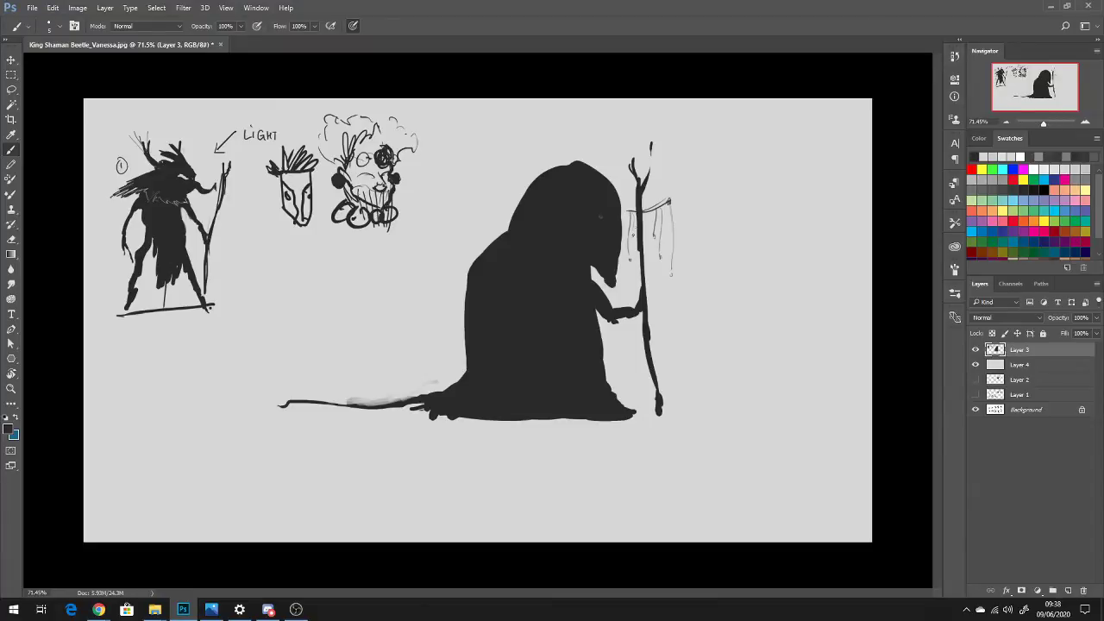
mouse_move(642, 210)
mouse_down()
mouse_move(676, 193)
mouse_move(670, 227)
mouse_up()
Switch to File Explorer and open the Character R&D folder of reference photos
mouse_move(156, 607)
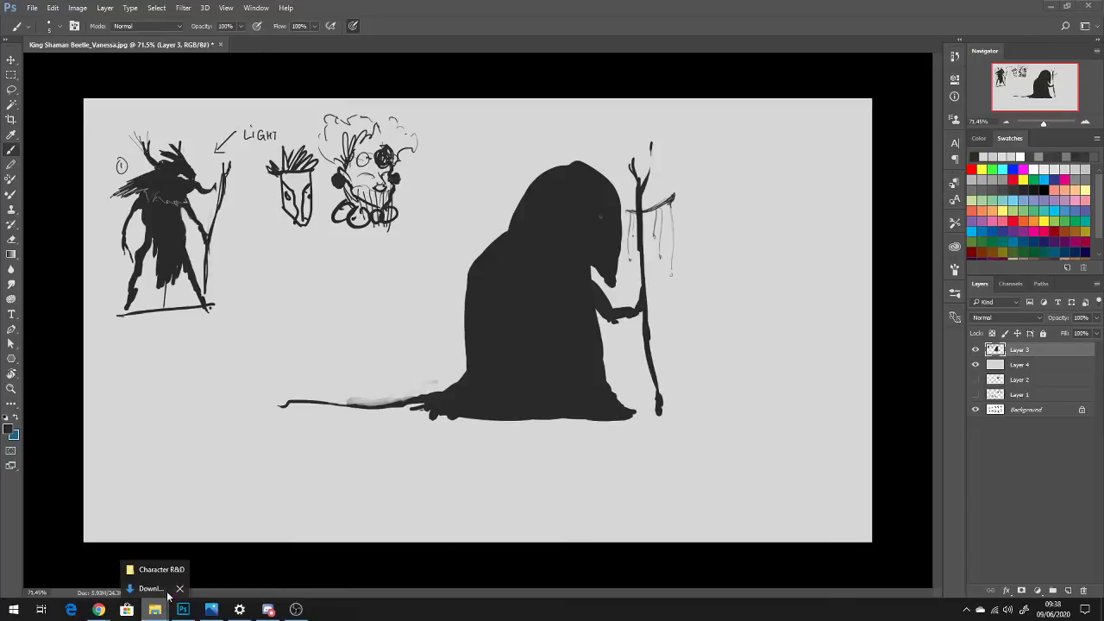
click(160, 572)
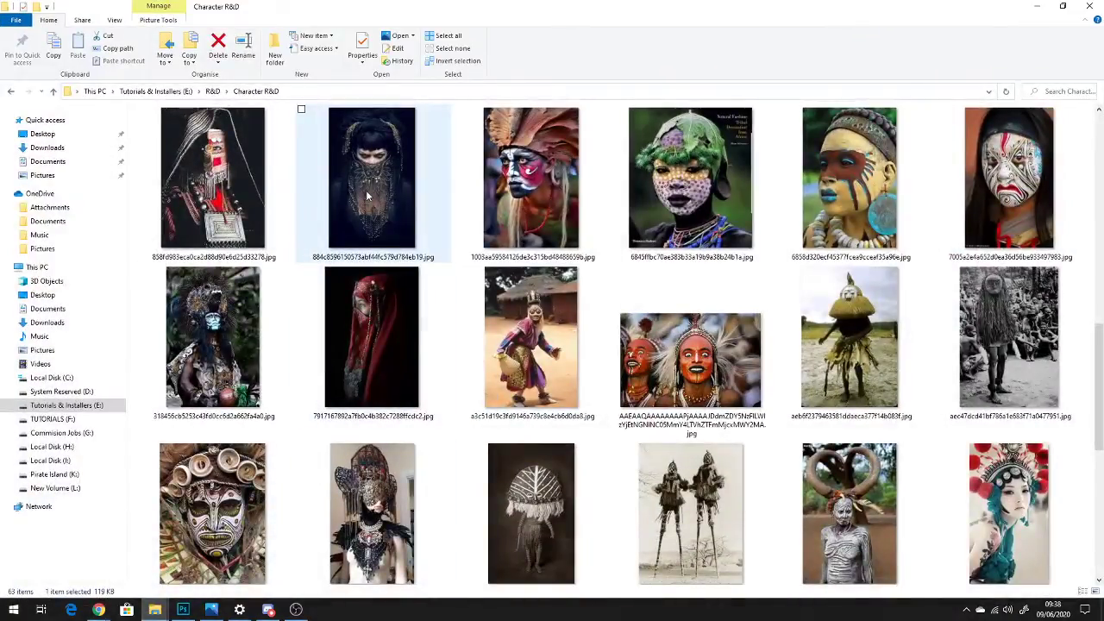
Open the folder's first reference photo and examine the following images for masks, hooded costume and painted faces
scroll(386, 202, up, 10)
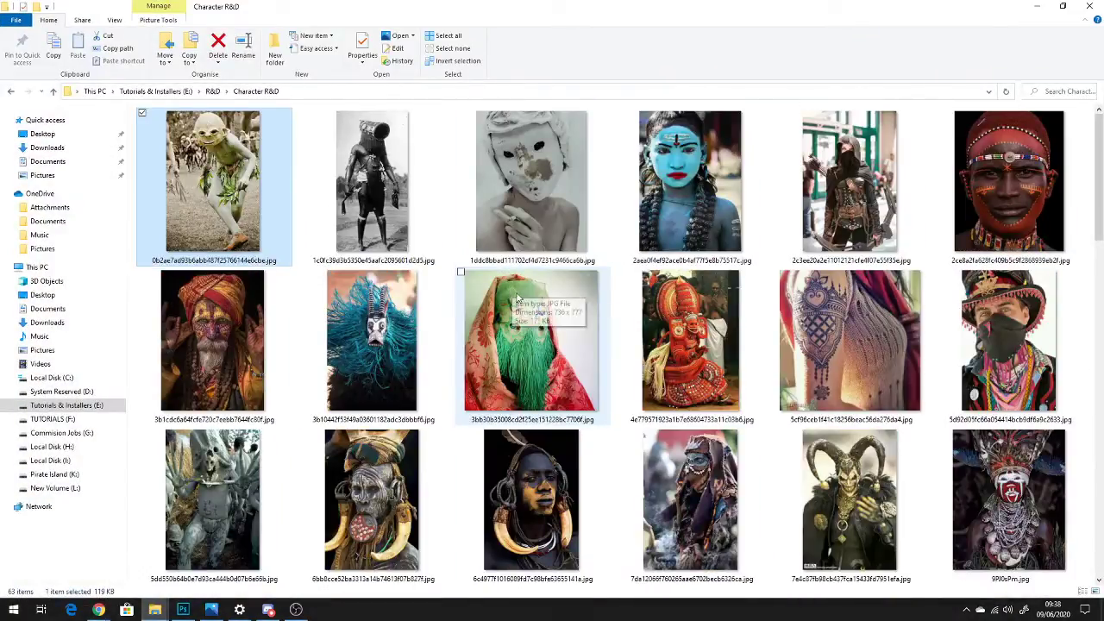
double_click(263, 228)
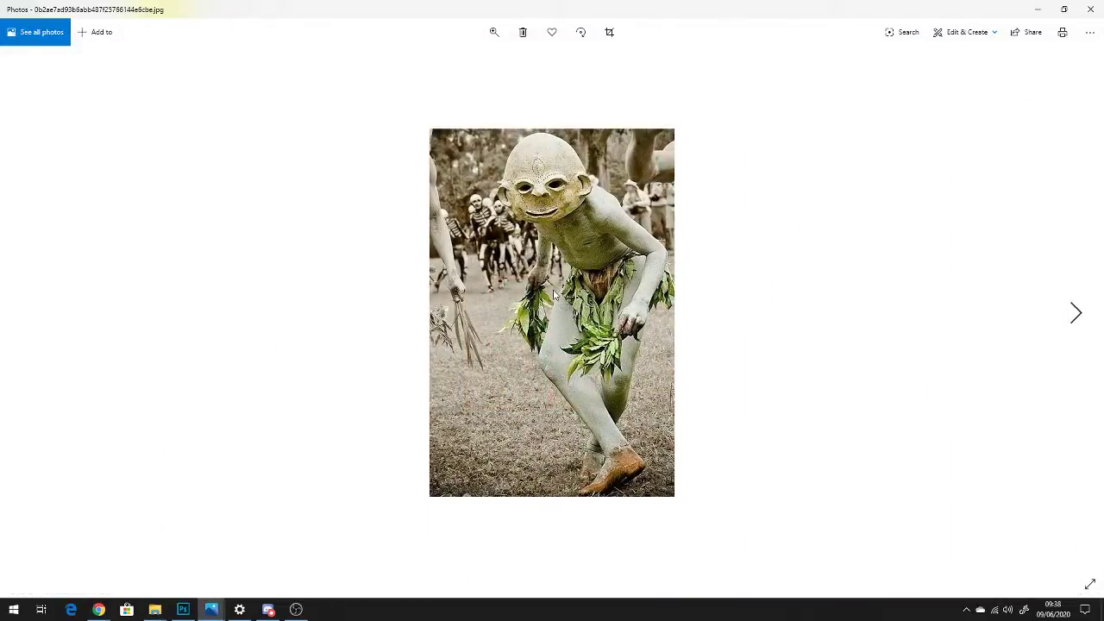
key(Right)
key(Right)
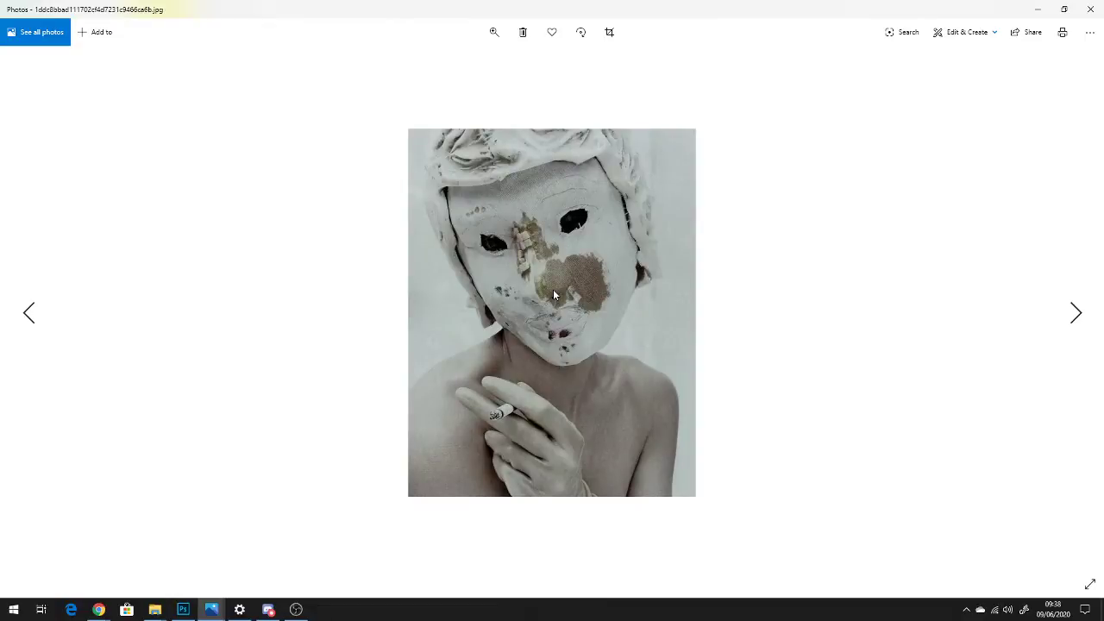
key(Right)
key(Right)
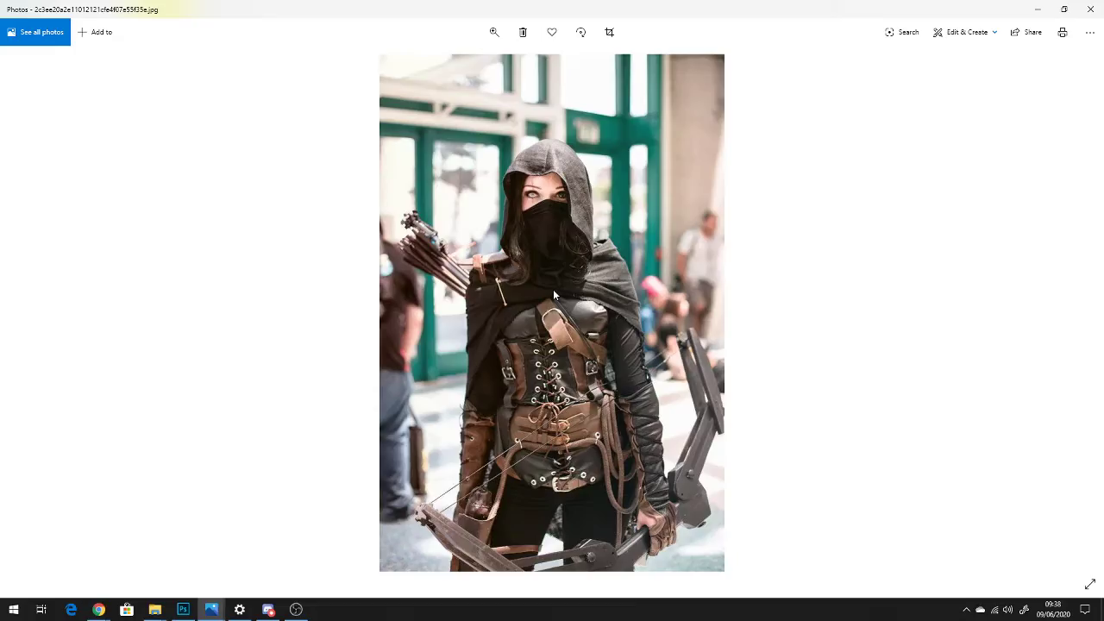
key(Right)
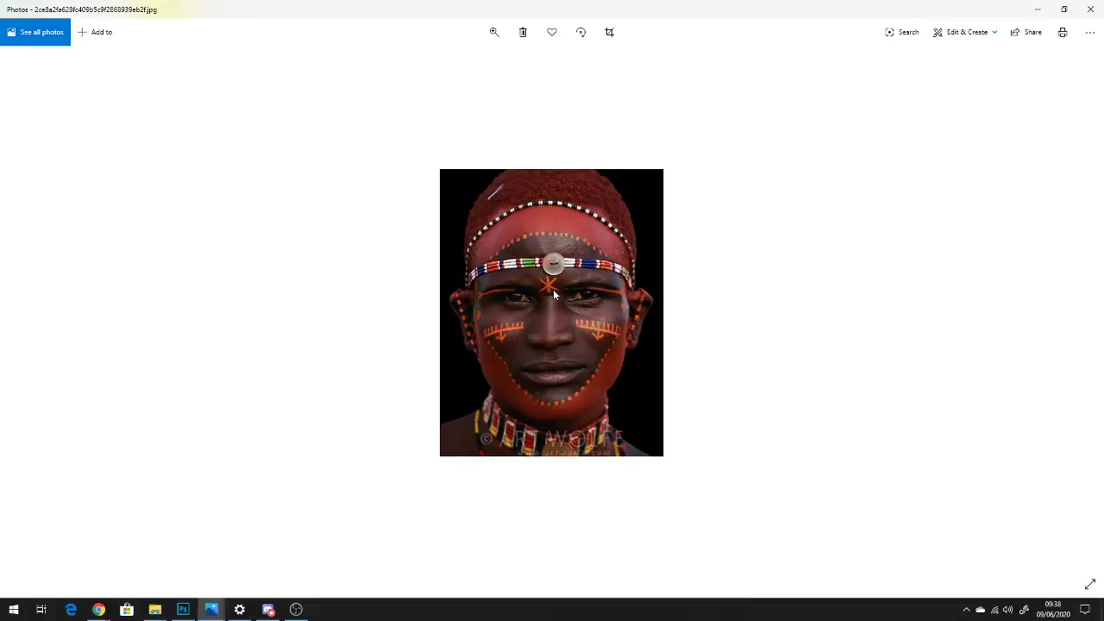
key(Left)
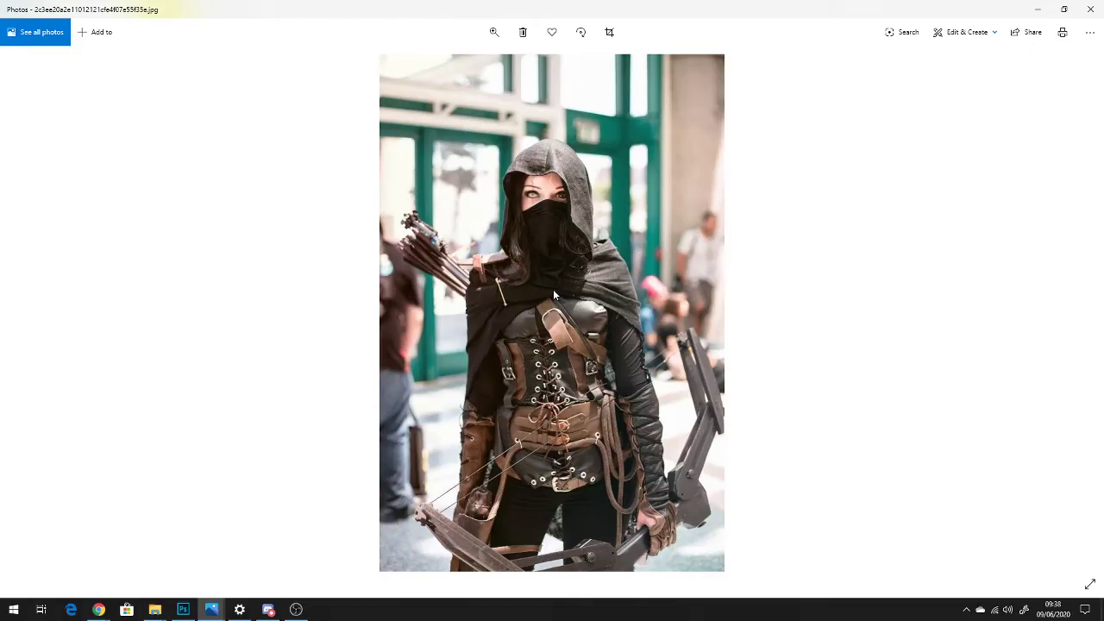
key(Right)
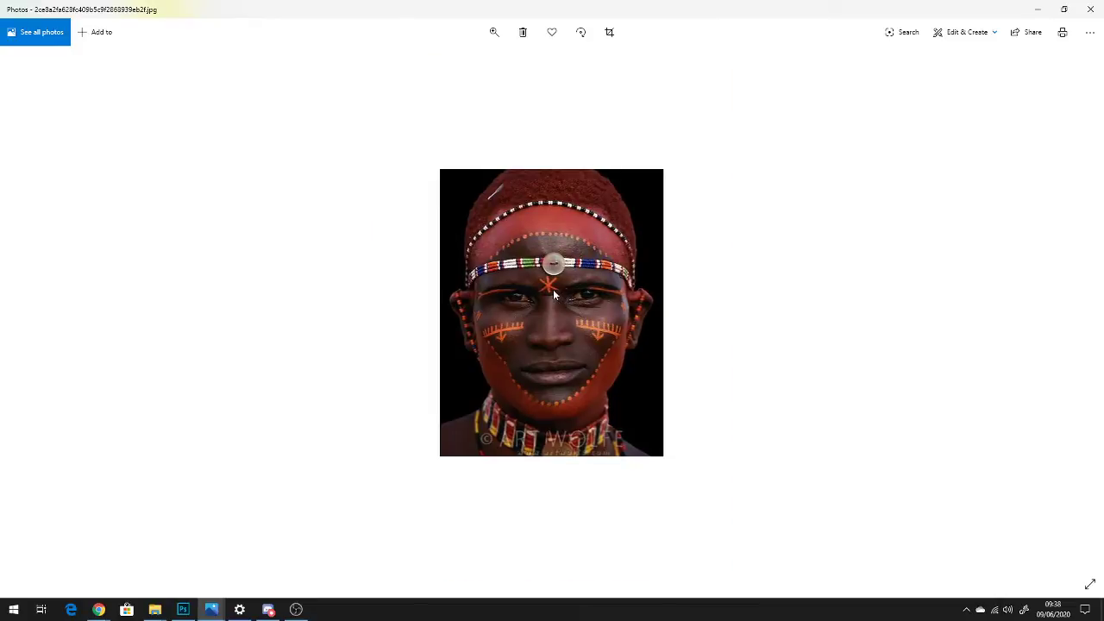
key(Right)
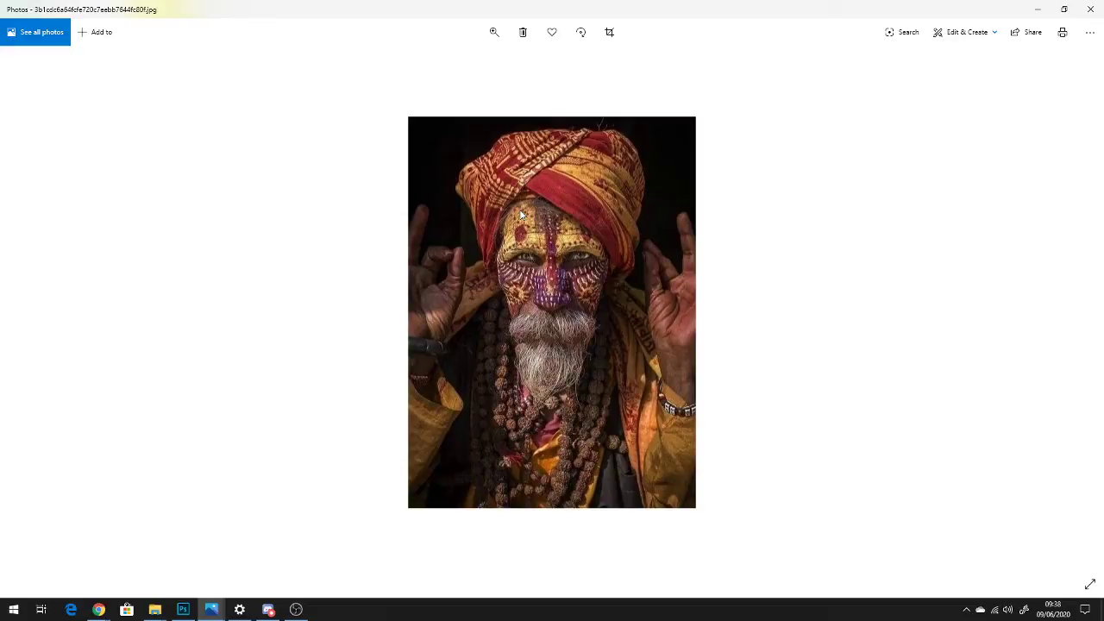
Examine the photos of the blue fringed horned mask, the green tasselled veil, the red ceremonial costume and the fringed black face covering
key(Right)
key(Right)
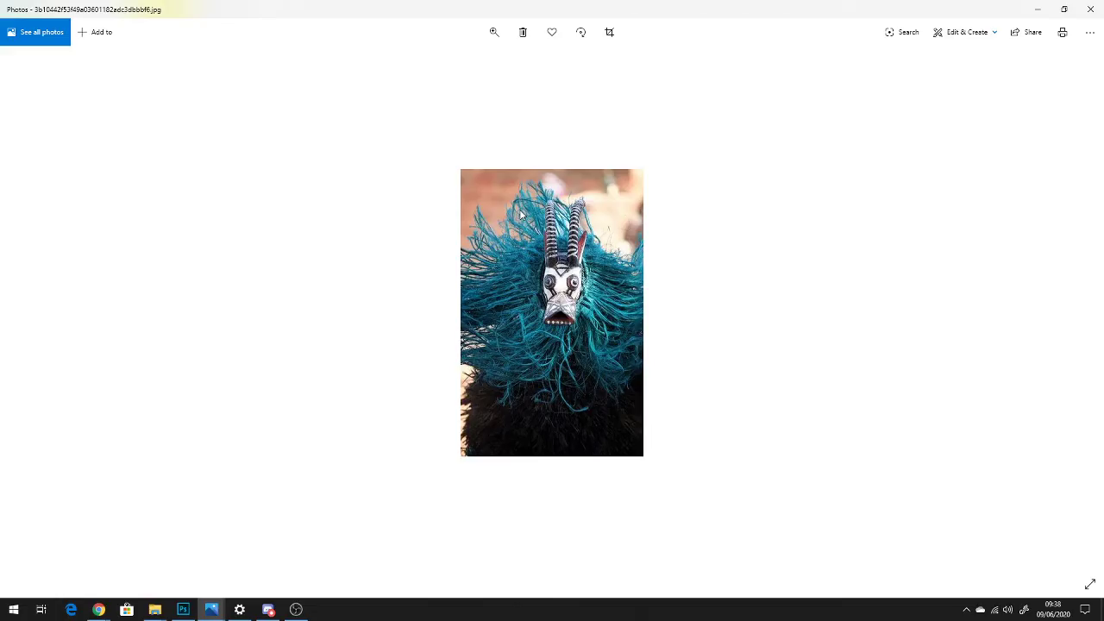
key(Right)
key(Right)
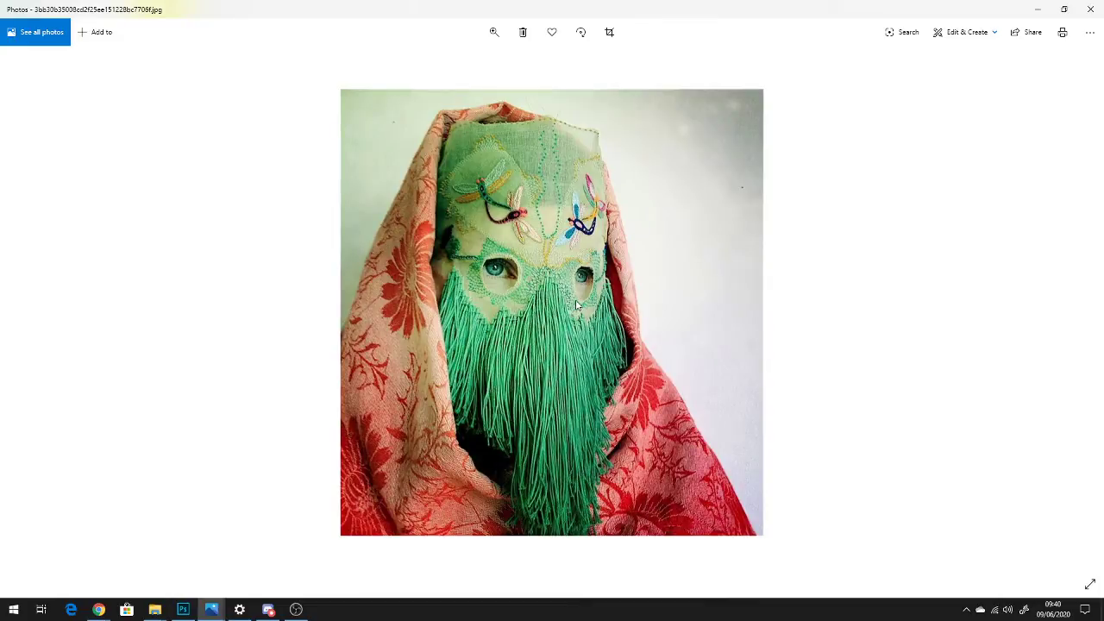
key(Right)
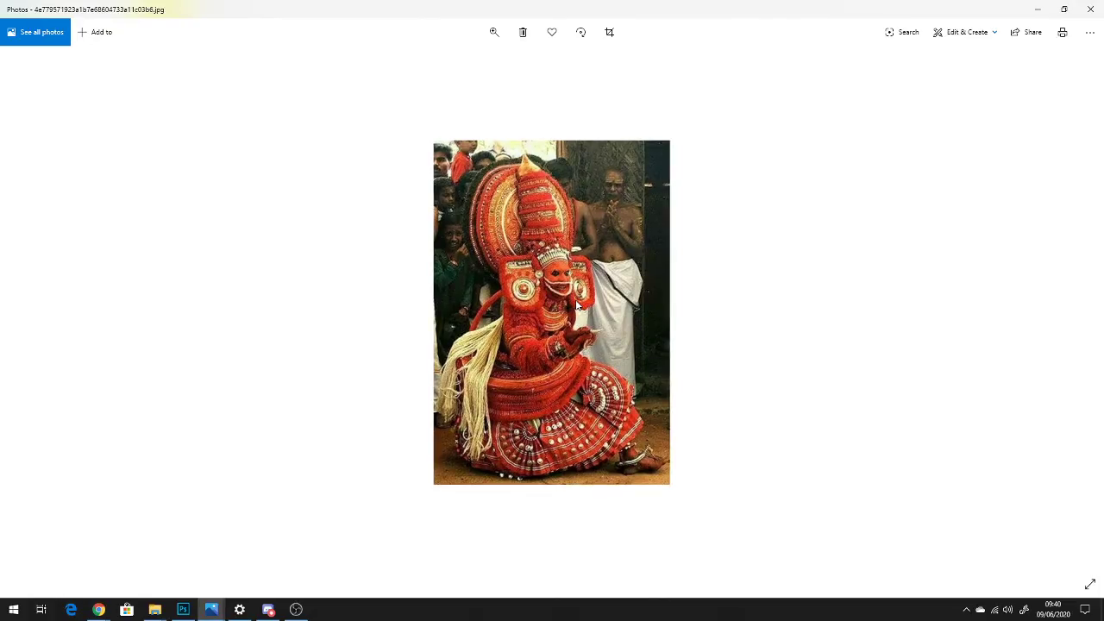
key(Right)
key(Right)
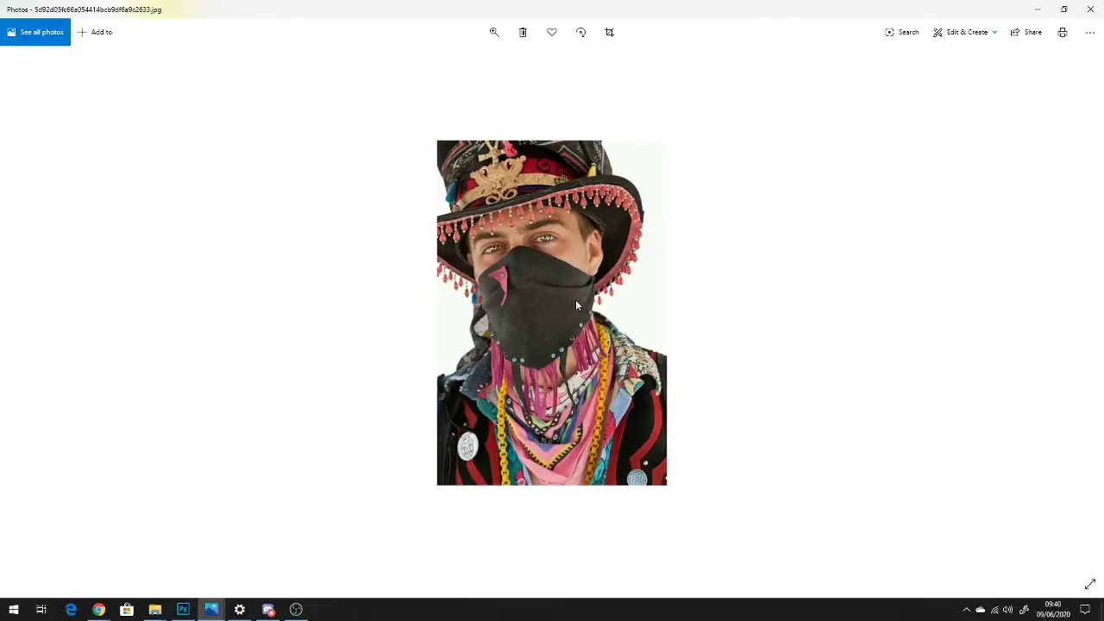
Compare the photos of the clay mask with bamboo fingers, the tusk ornaments, the horned skull figure and the ragged hooded shaman
key(Right)
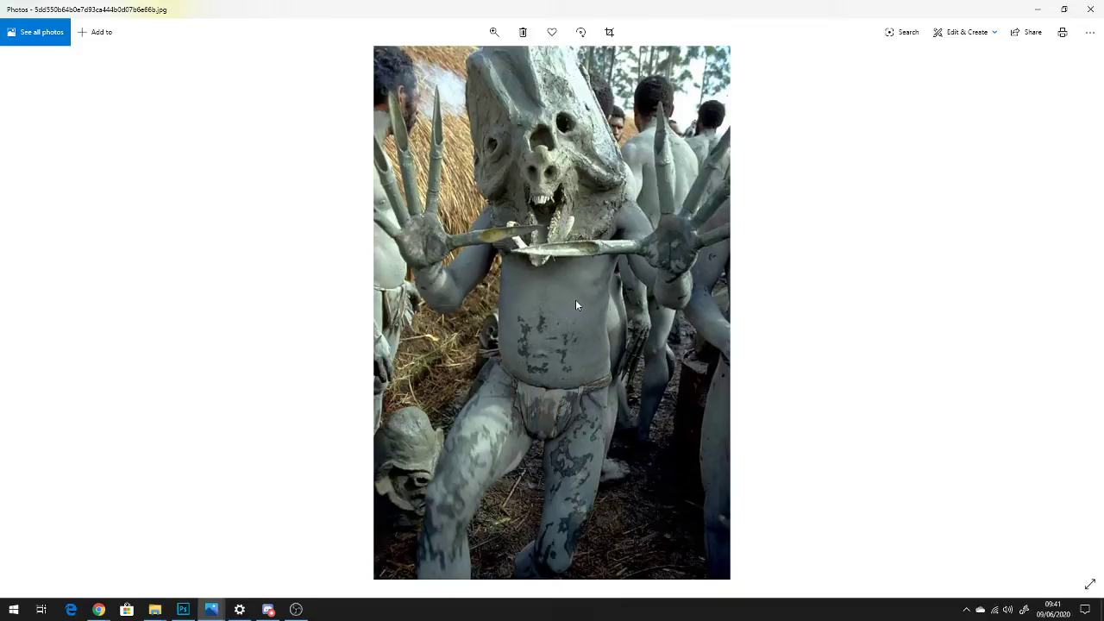
key(Right)
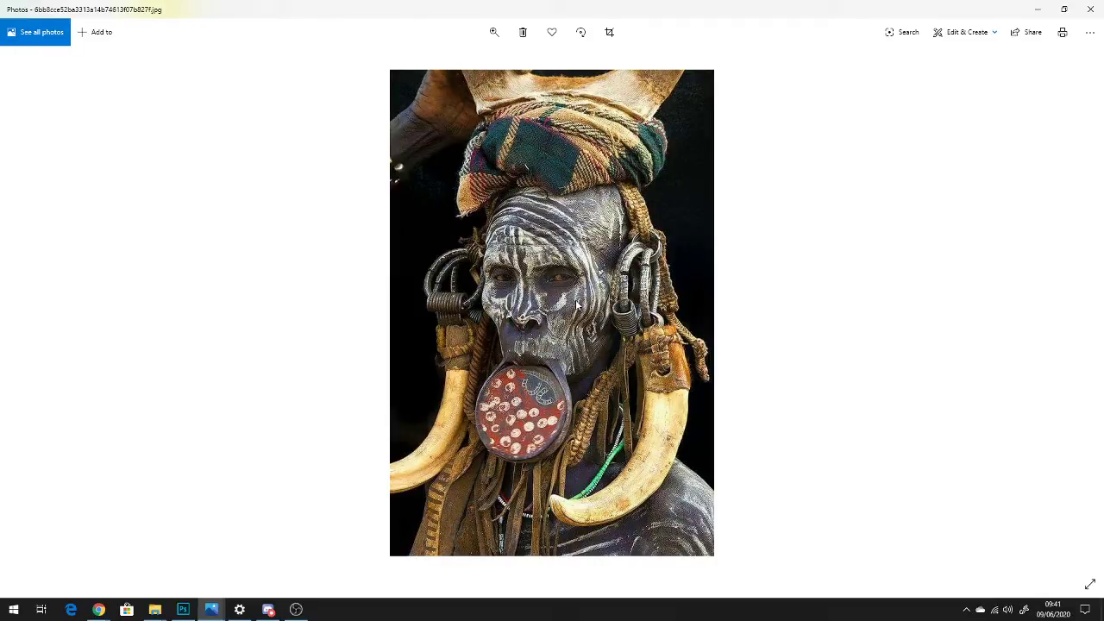
key(Right)
key(Right)
key(Right)
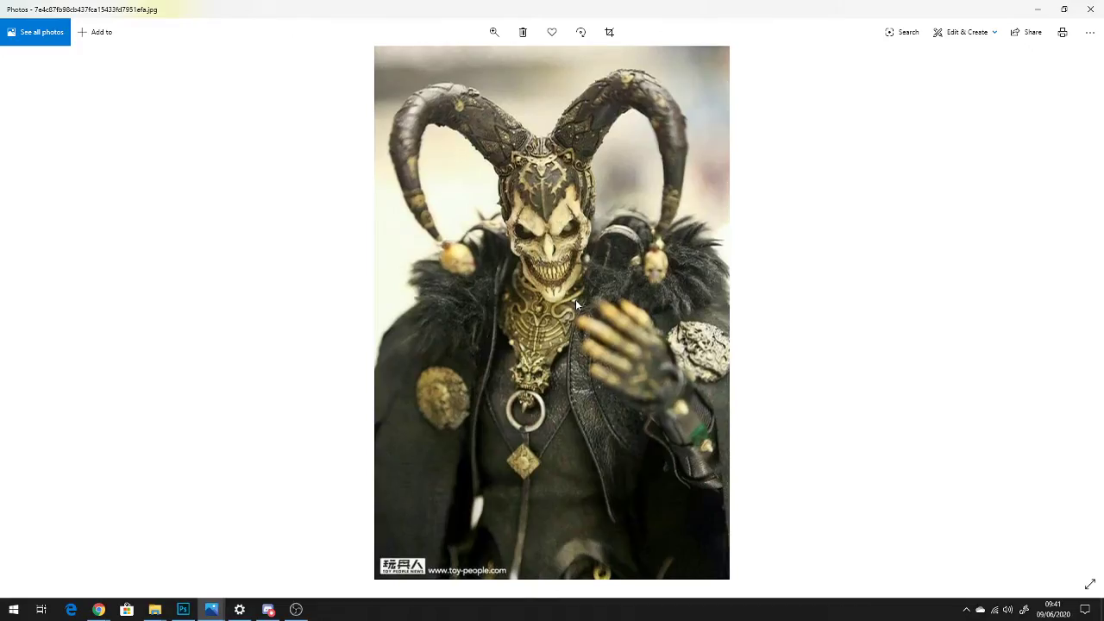
key(Right)
key(Left)
key(Right)
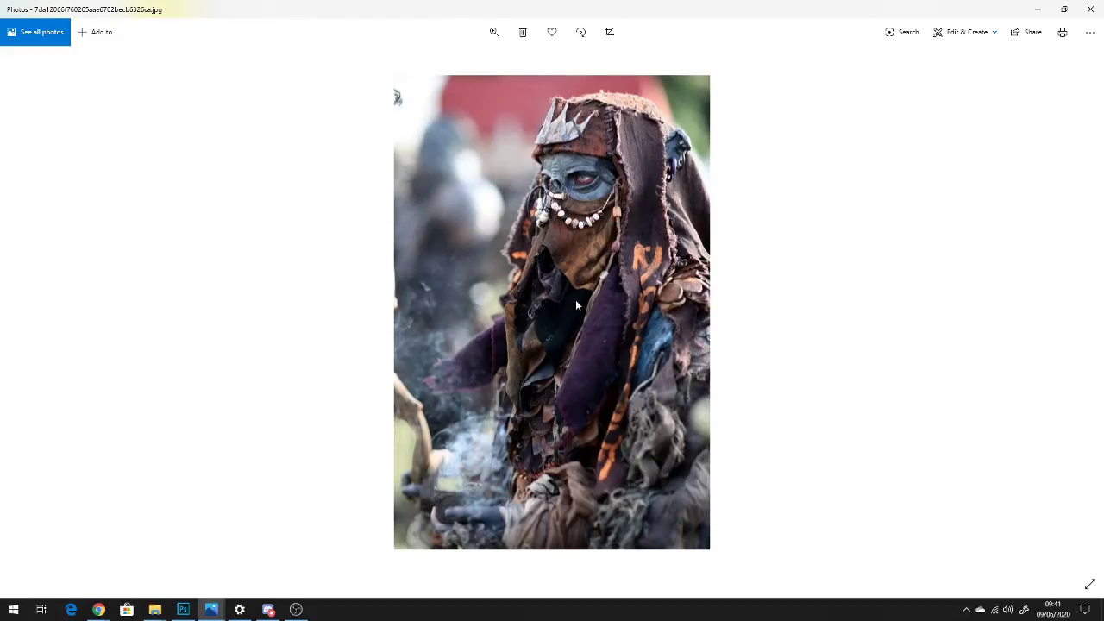
key(Left)
key(Left)
key(Left)
key(Right)
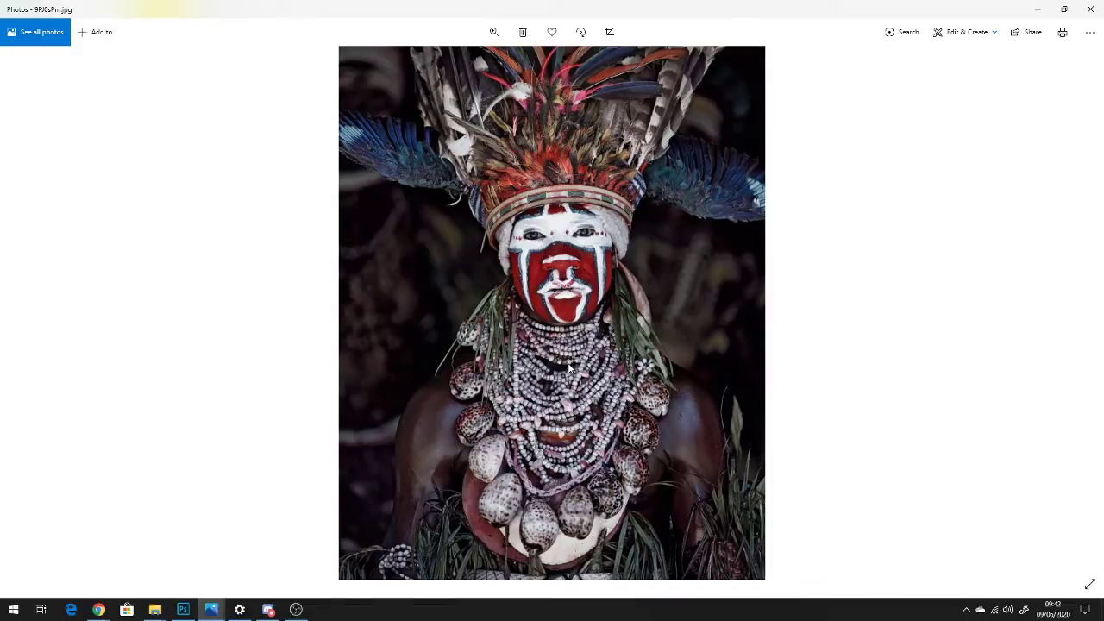
Examine the photos of patterned face paint, tribal headdresses and the hooded figure in a beaked bird-skull mask
key(Right)
key(Right)
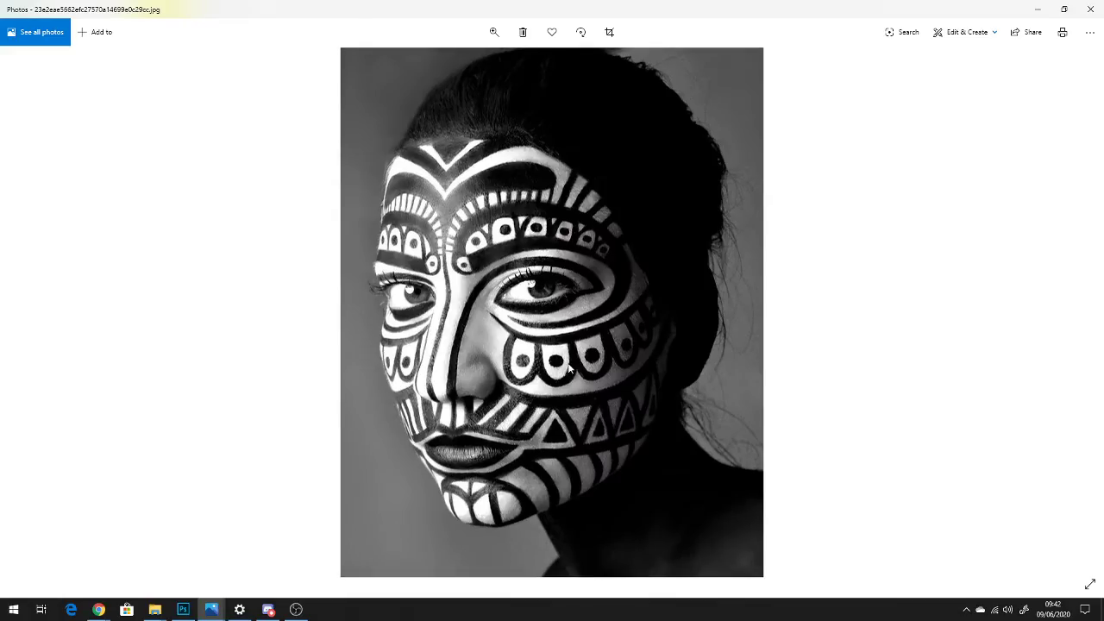
key(Right)
key(Right)
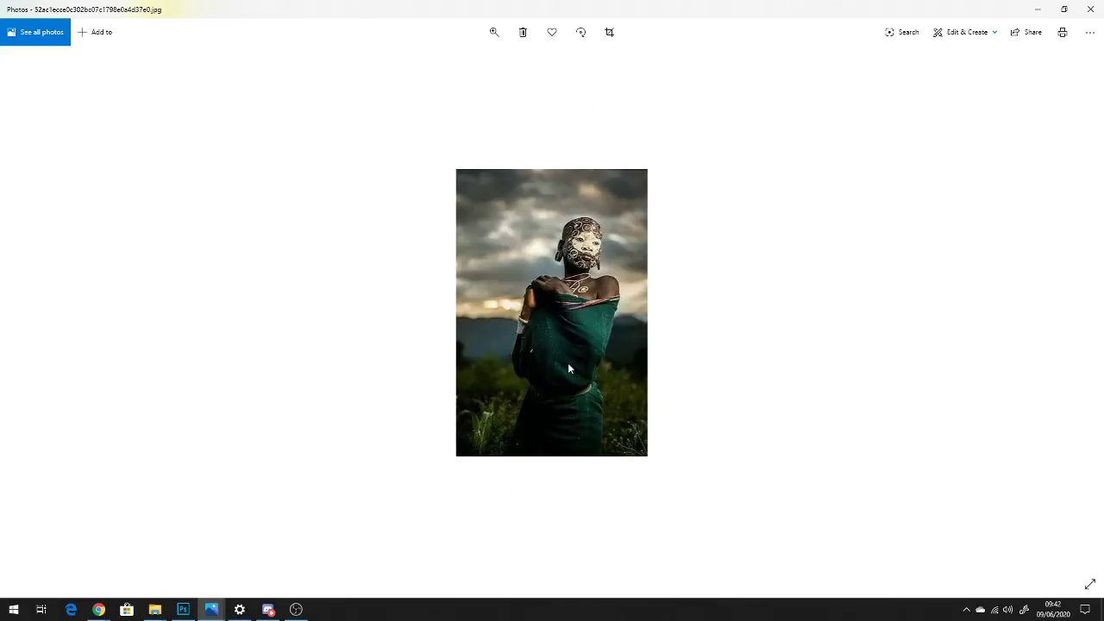
key(Right)
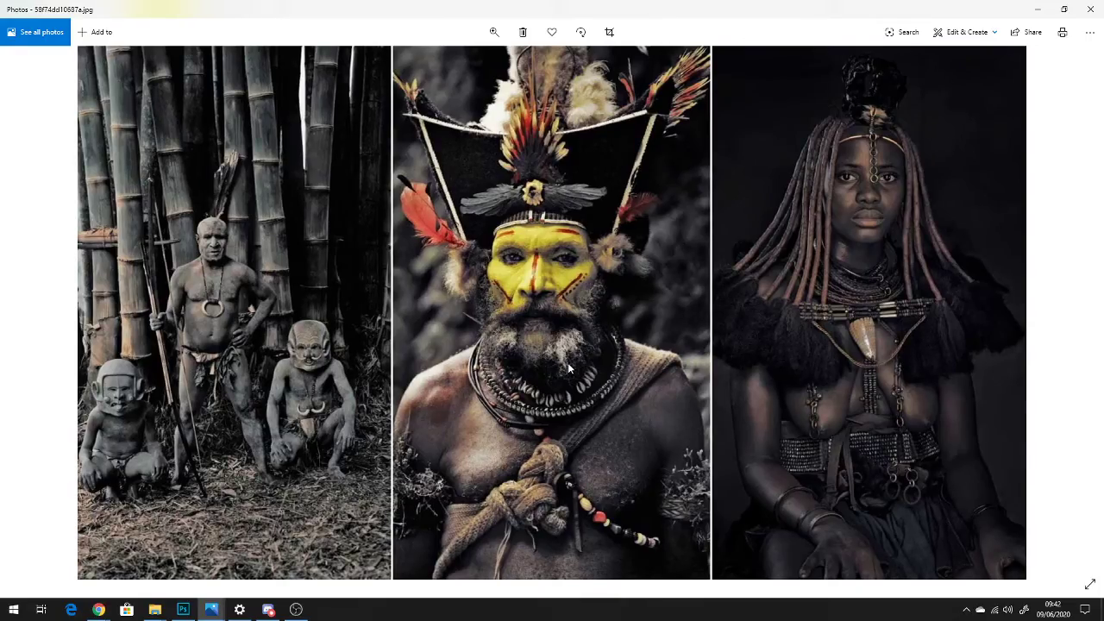
key(Right)
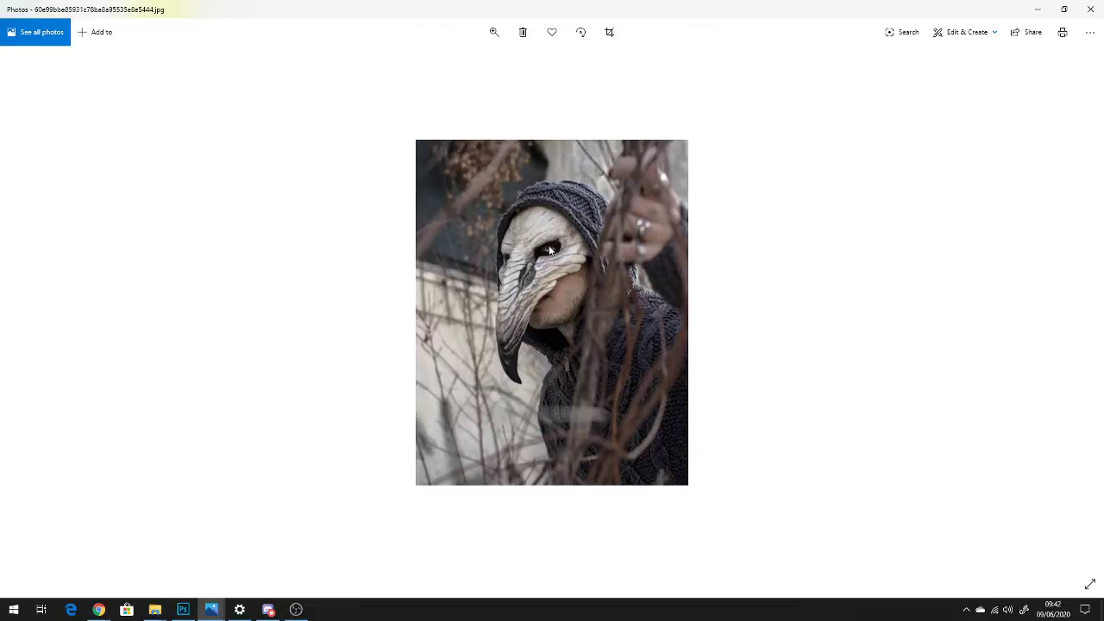
Continue through the reference photos, studying the tooth necklace, the wrapped headscarf and the beaded face veil
key(Right)
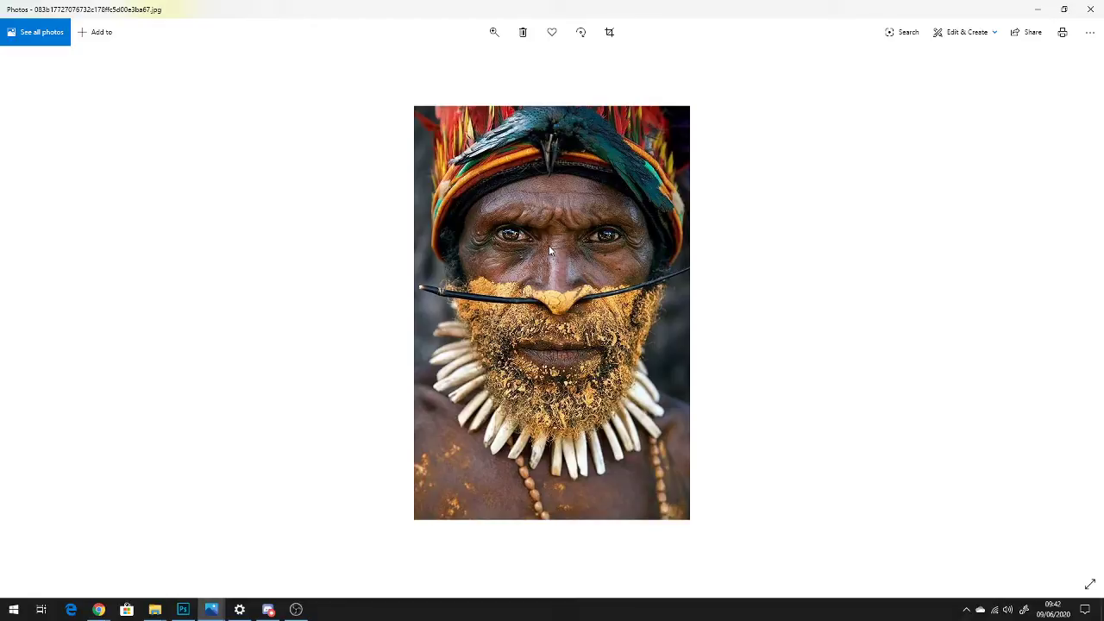
key(Right)
key(Right)
key(Right)
key(Right)
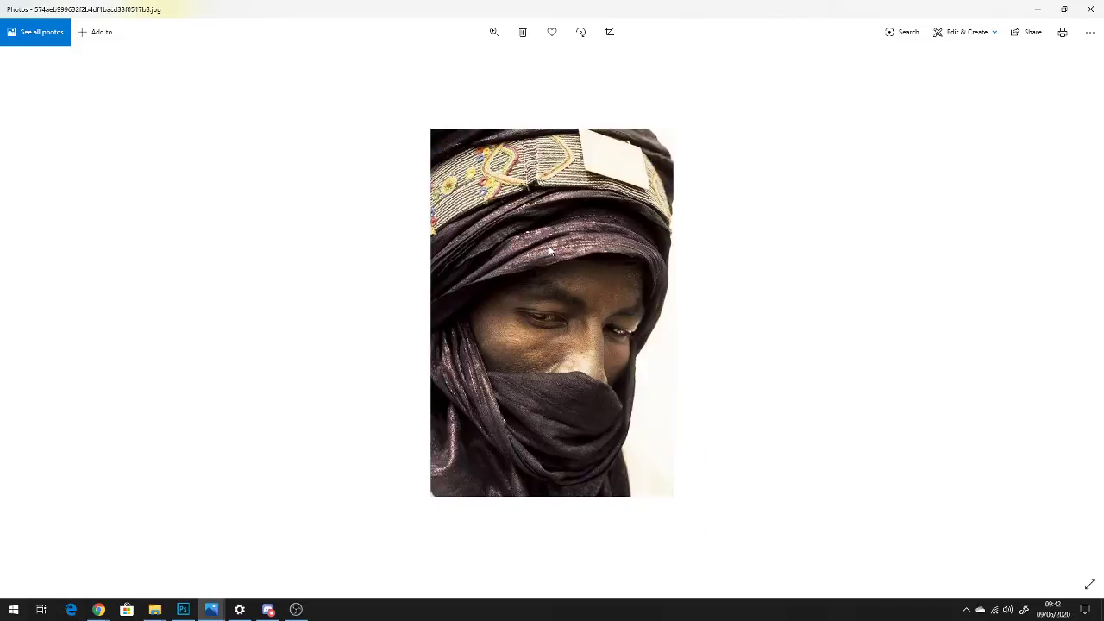
key(Right)
key(Right)
key(Right)
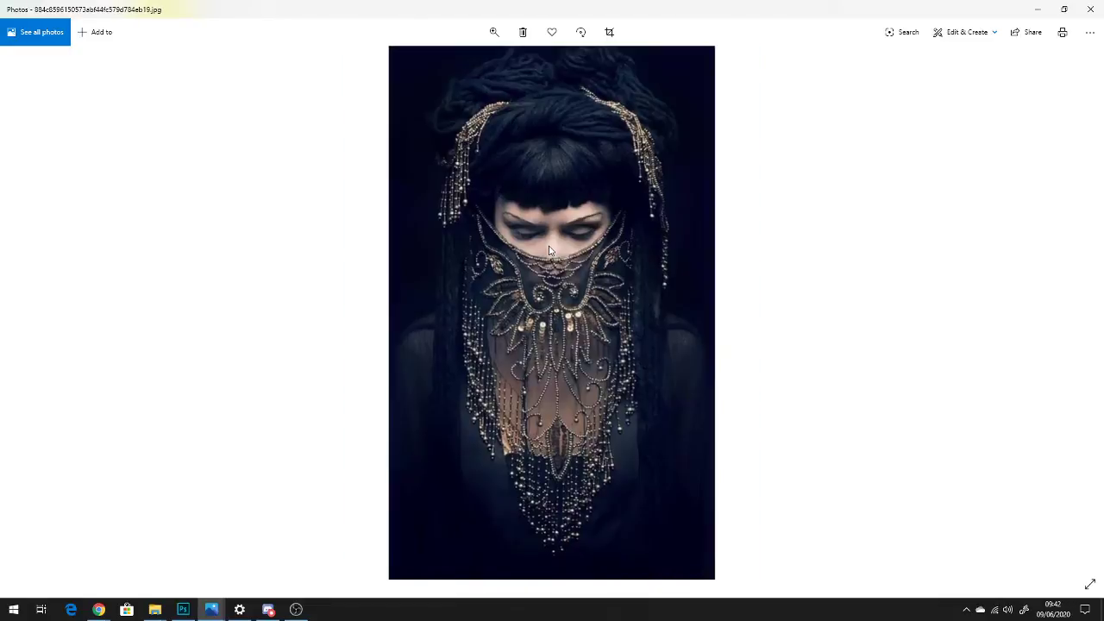
Return to Photoshop and handwrite an underlined "Silhouette" label with an arrow to the cloaked figure
click(1039, 10)
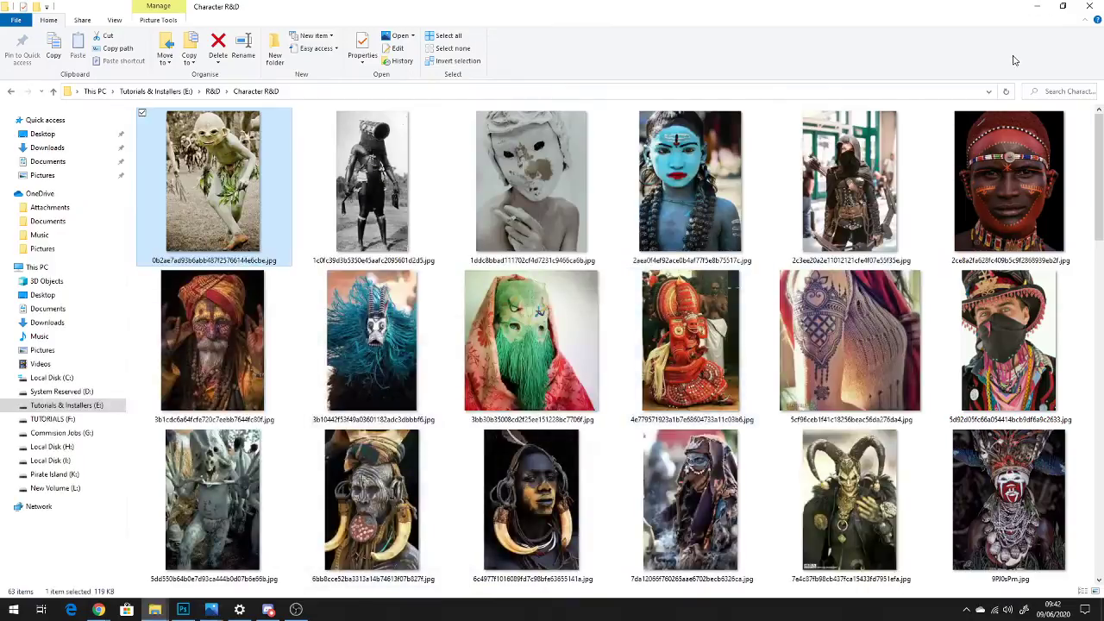
click(1036, 6)
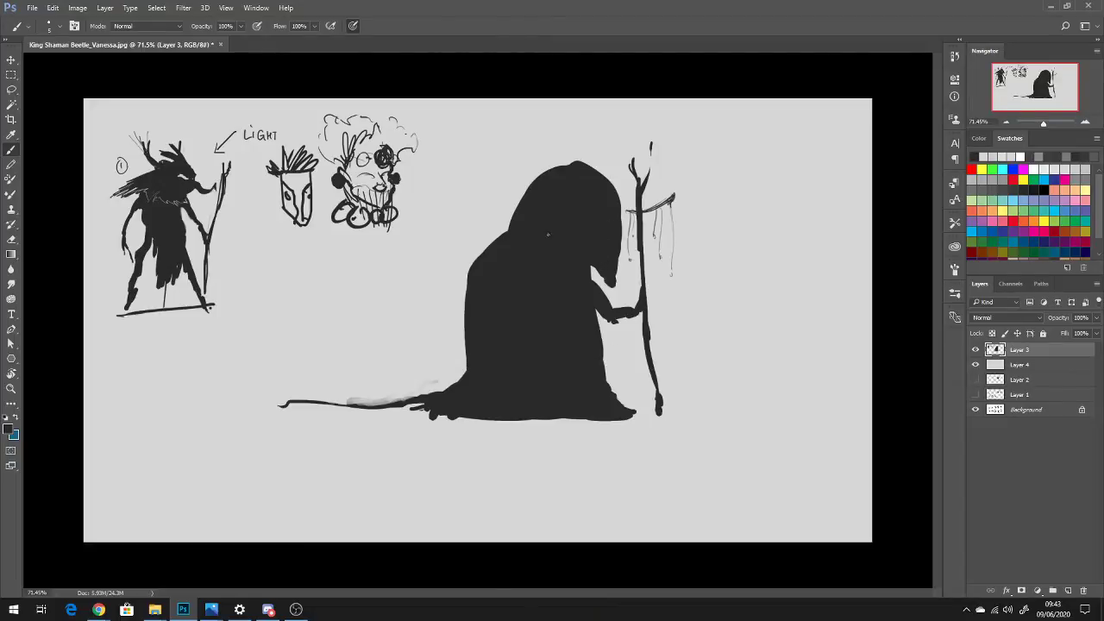
drag(481, 167, 487, 179)
mouse_move(471, 156)
mouse_down()
mouse_move(463, 164)
mouse_move(519, 131)
mouse_up()
drag(464, 174, 553, 121)
Enlarge the eraser and remove the two mask and face sketches beside the "LIGHT" note
key(e)
key(bracketright)
key(bracketright)
key(bracketright)
key(bracketright)
key(bracketright)
key(bracketright)
key(bracketright)
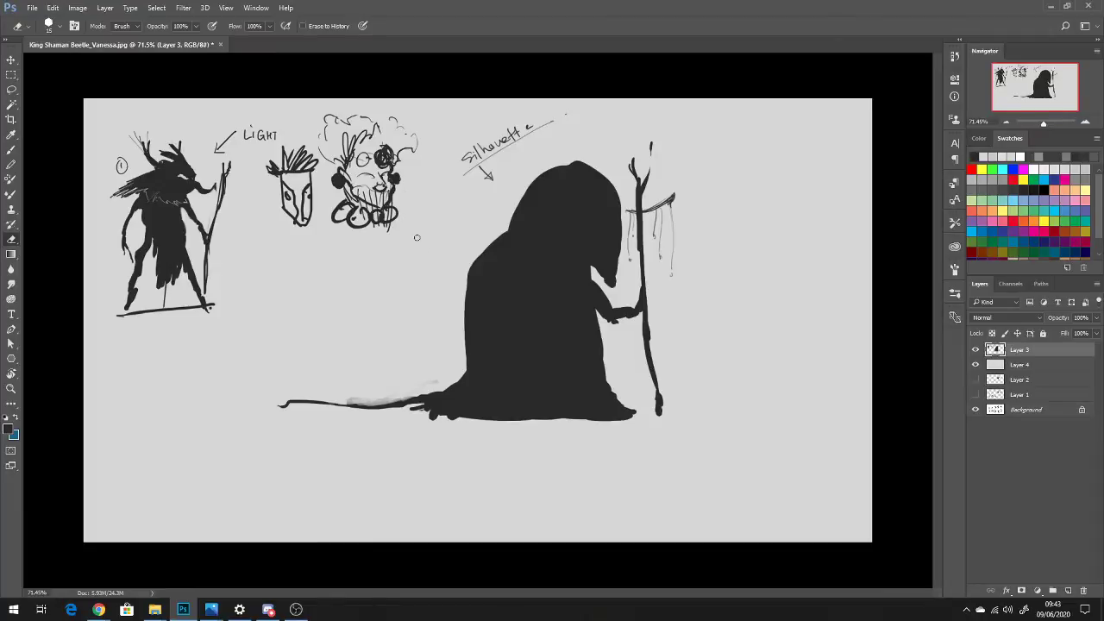
mouse_move(392, 210)
mouse_down()
mouse_move(413, 133)
mouse_move(344, 226)
mouse_move(344, 205)
mouse_move(316, 188)
mouse_move(336, 116)
mouse_move(281, 198)
mouse_move(296, 152)
mouse_move(260, 203)
mouse_move(289, 163)
mouse_move(311, 213)
mouse_move(351, 126)
mouse_move(348, 207)
mouse_move(389, 149)
mouse_move(398, 179)
mouse_move(389, 223)
mouse_move(376, 188)
mouse_move(392, 137)
mouse_move(375, 249)
mouse_move(353, 163)
mouse_move(381, 105)
mouse_move(301, 239)
mouse_move(317, 181)
mouse_move(291, 195)
mouse_move(288, 170)
mouse_move(270, 174)
mouse_move(355, 131)
mouse_move(270, 212)
mouse_move(281, 235)
mouse_move(368, 118)
mouse_move(358, 206)
mouse_move(404, 151)
mouse_move(378, 210)
mouse_move(268, 166)
mouse_move(300, 163)
mouse_move(298, 267)
mouse_move(372, 249)
mouse_up()
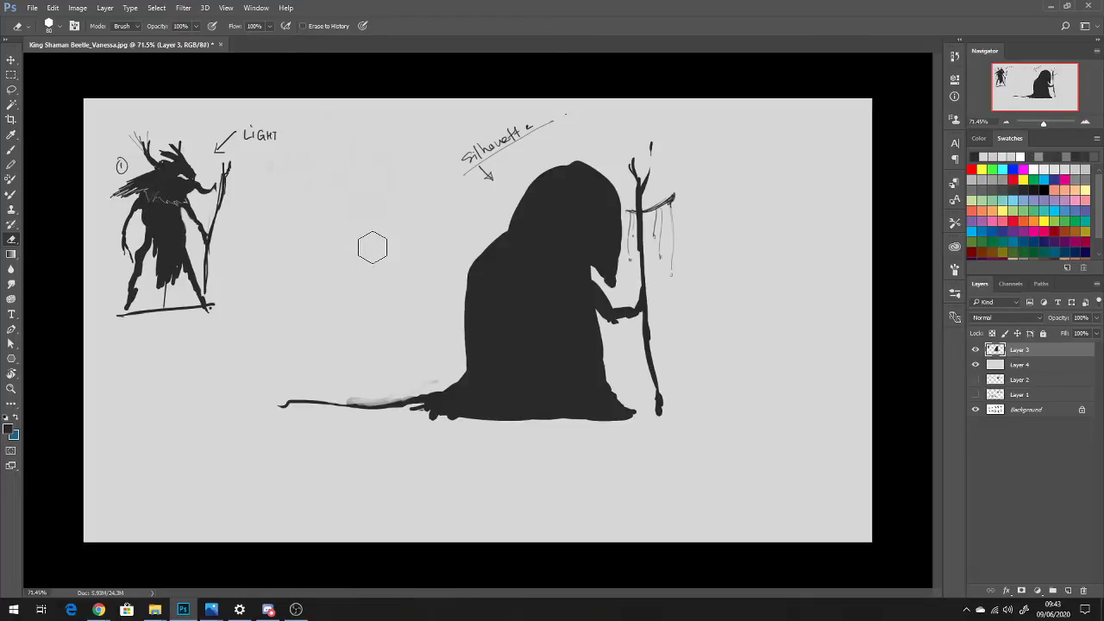
Handwrite the heading "LIST OF COMPONENTS" with the brush in the empty area above and beyond the staff
key(b)
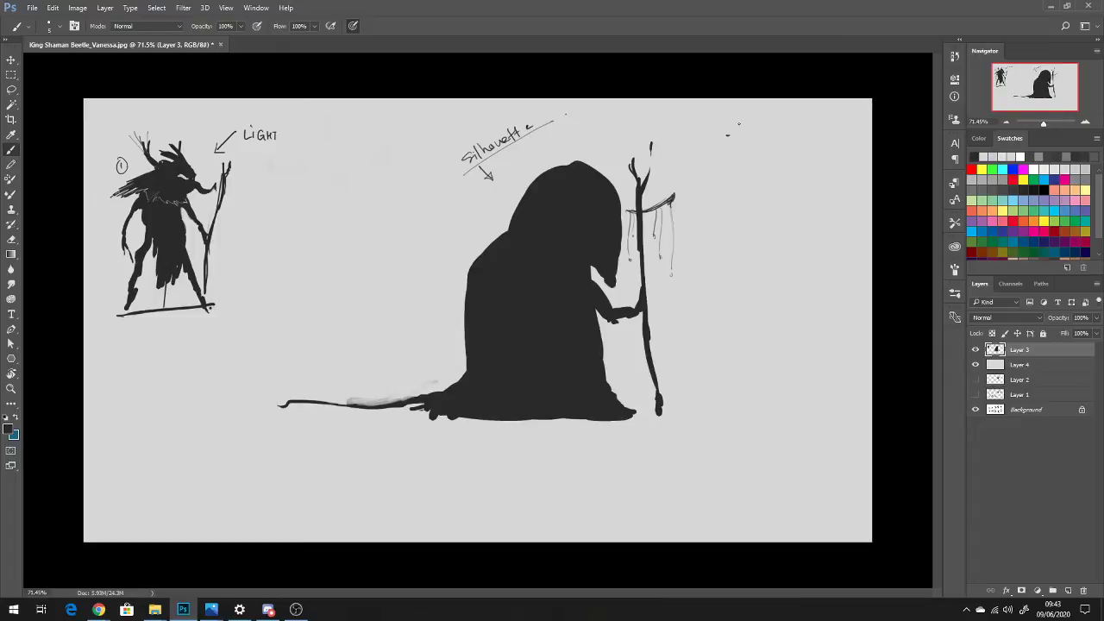
drag(733, 112, 742, 120)
mouse_move(755, 112)
mouse_down()
mouse_move(755, 121)
mouse_move(765, 113)
mouse_up()
click(773, 121)
mouse_move(773, 111)
mouse_down()
mouse_move(791, 121)
mouse_move(816, 112)
mouse_up()
drag(822, 110, 820, 118)
drag(822, 118, 837, 118)
drag(840, 117, 846, 117)
drag(847, 117, 854, 108)
drag(851, 110, 851, 118)
drag(857, 110, 853, 118)
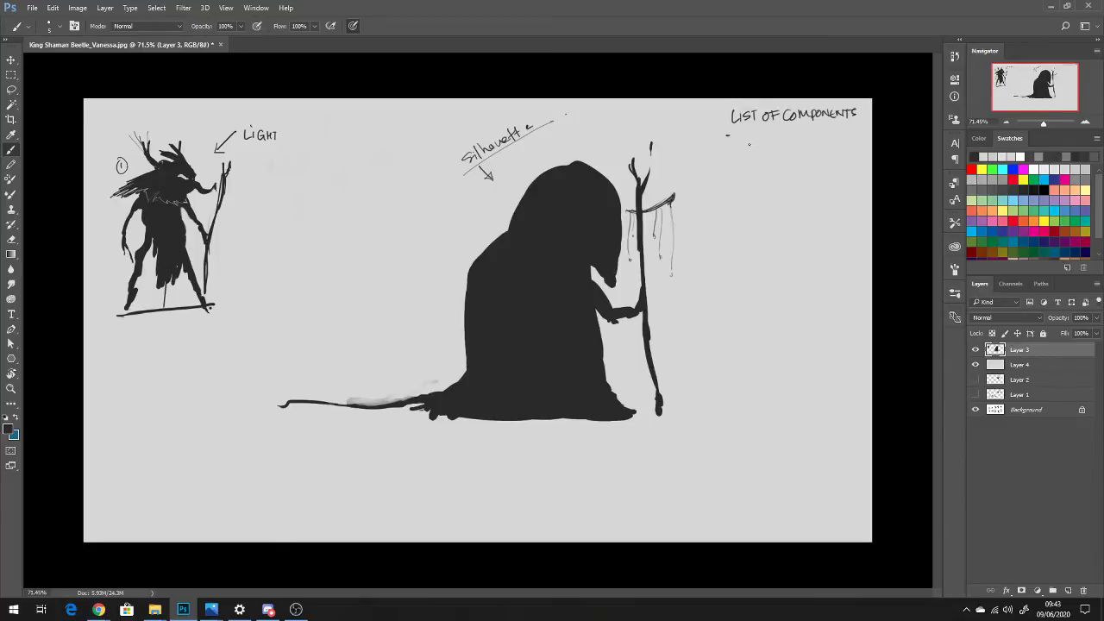
Write the first list entries under the heading: "Persona – Evil" and "Staff"
mouse_move(738, 132)
mouse_down()
mouse_move(739, 146)
mouse_move(783, 141)
mouse_up()
mouse_move(808, 130)
mouse_down()
mouse_move(817, 140)
mouse_move(825, 130)
mouse_up()
mouse_move(755, 155)
mouse_down()
mouse_move(781, 148)
mouse_move(786, 158)
mouse_up()
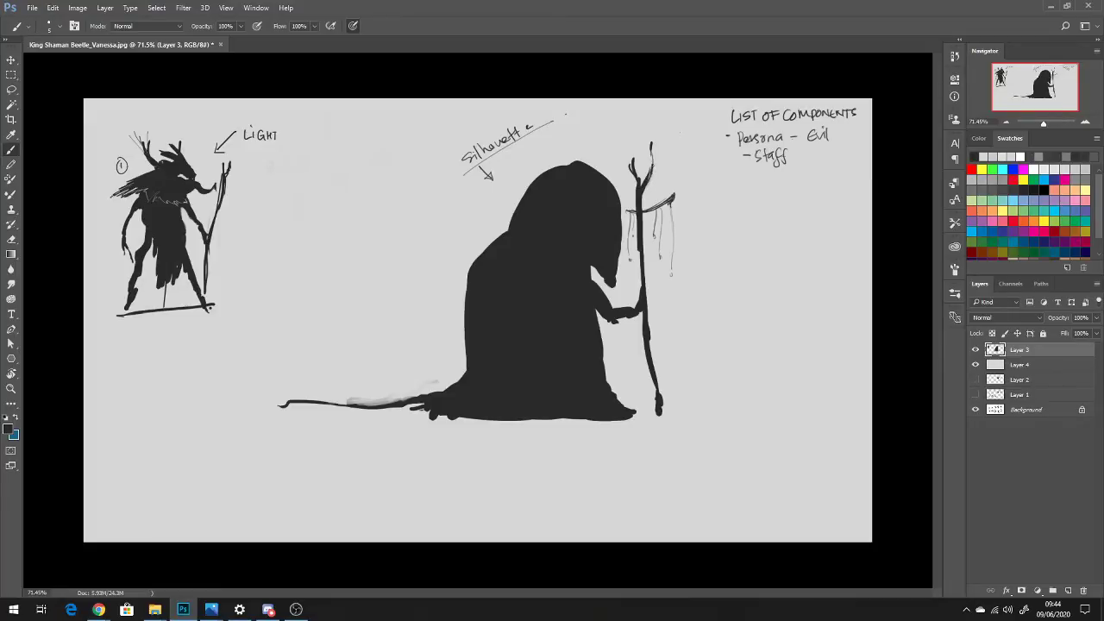
Thicken a prong of the staff's forked tip and add "dresscoats" with the sub-point "climate" to the list
mouse_move(651, 149)
mouse_down()
mouse_move(662, 134)
mouse_move(649, 175)
mouse_up()
mouse_move(763, 177)
mouse_down()
mouse_move(757, 186)
mouse_move(798, 185)
mouse_up()
mouse_move(806, 172)
mouse_down()
mouse_move(805, 185)
mouse_move(813, 177)
mouse_up()
drag(815, 178, 811, 183)
mouse_move(816, 183)
mouse_down()
mouse_move(764, 204)
mouse_move(776, 204)
mouse_up()
drag(781, 200, 806, 205)
drag(802, 197, 818, 197)
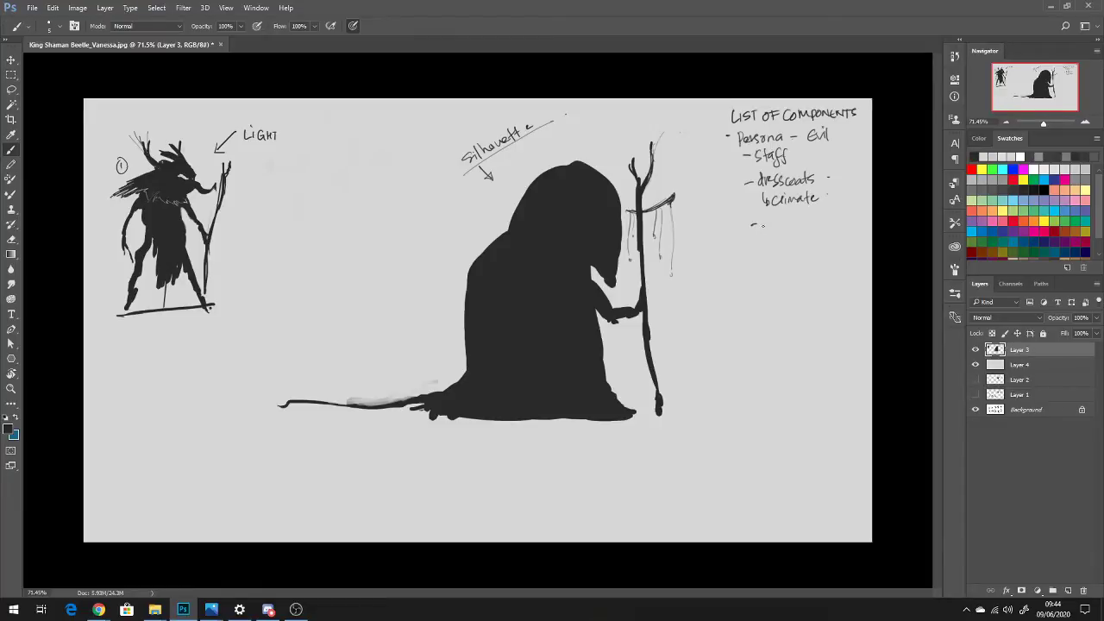
Add the entries "Patterns", "Colors" and a double-underlined "USP" to the component list
drag(763, 217, 764, 231)
drag(764, 218, 779, 229)
mouse_move(783, 217)
mouse_down()
mouse_move(784, 229)
mouse_move(800, 221)
mouse_up()
drag(801, 226, 805, 223)
drag(811, 217, 767, 253)
drag(775, 246, 779, 252)
drag(782, 246, 791, 245)
drag(796, 244, 792, 250)
drag(763, 271, 784, 291)
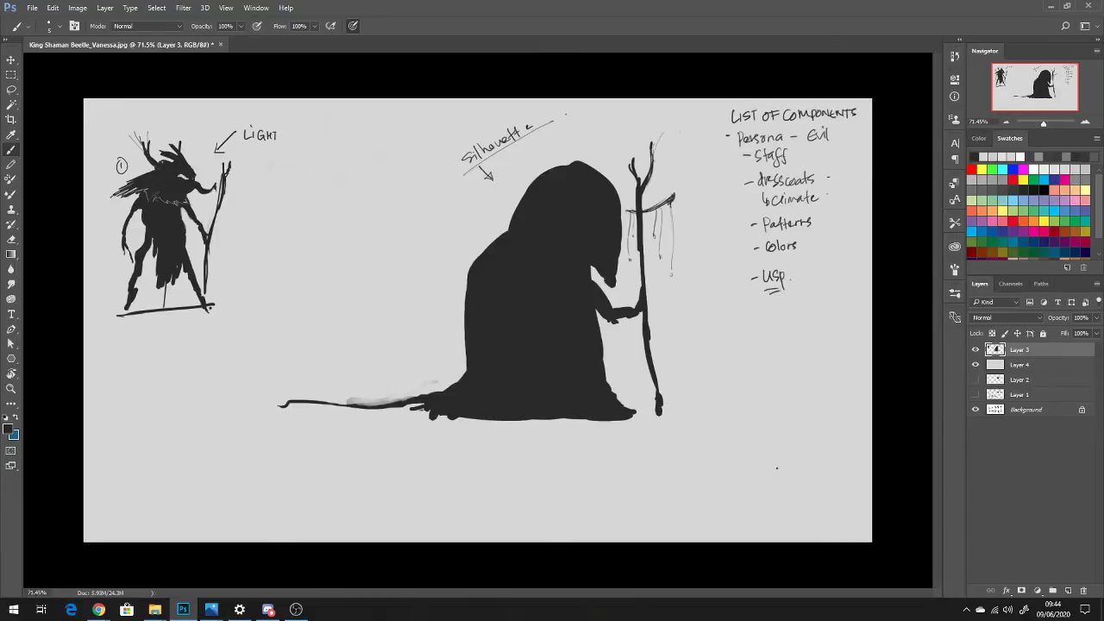
Select the hooded silhouette with its tail and the component list, and scale them down together to about 65%
key(m)
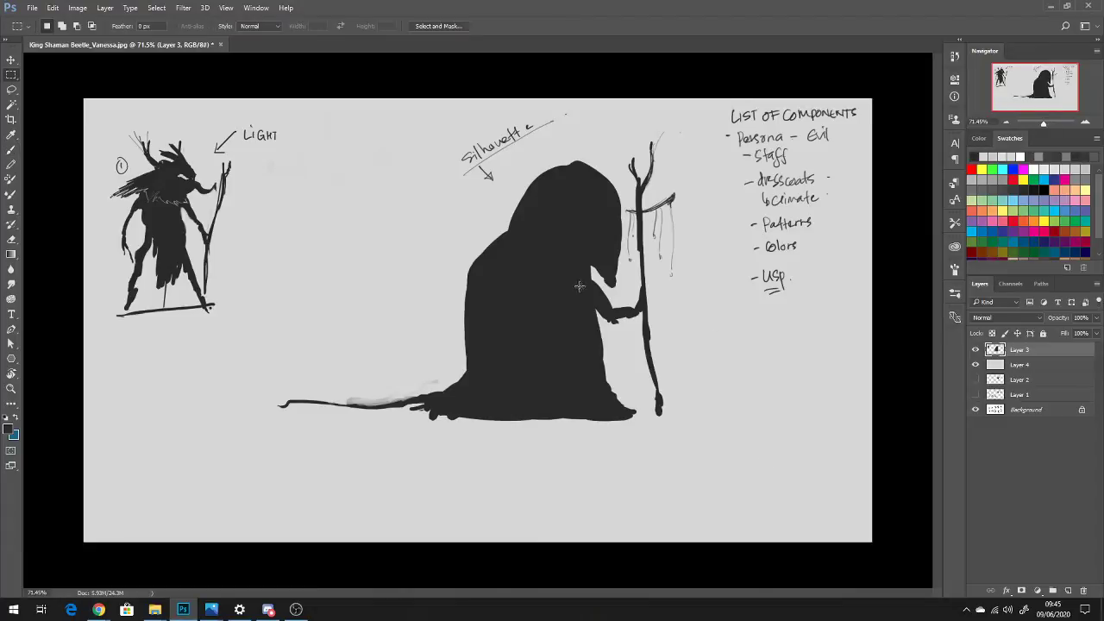
drag(310, 107, 875, 454)
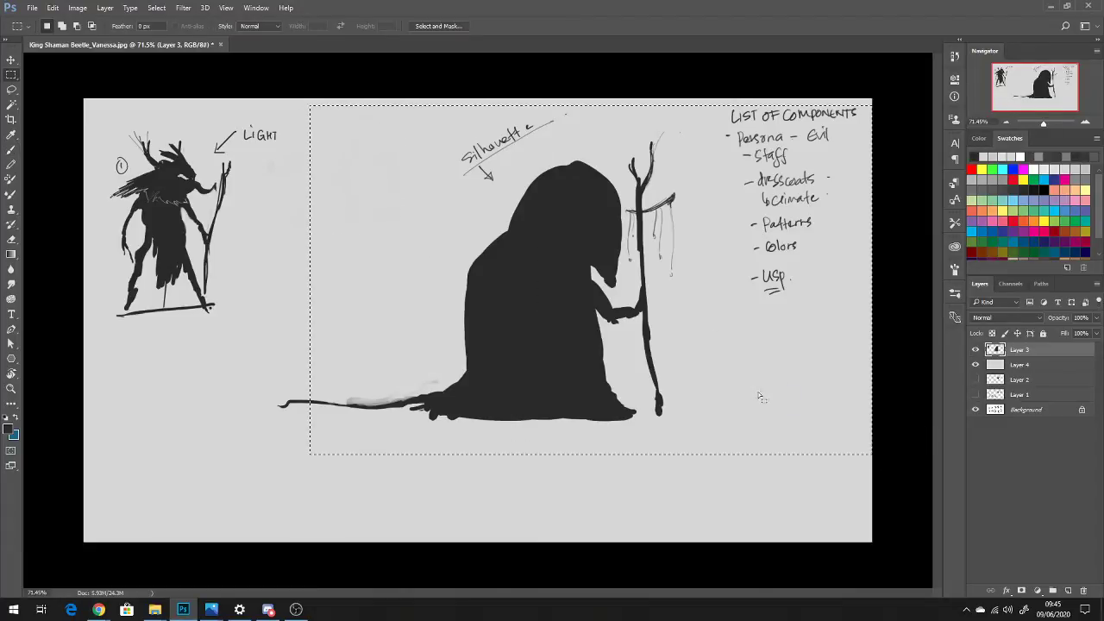
shift+drag(254, 369, 436, 463)
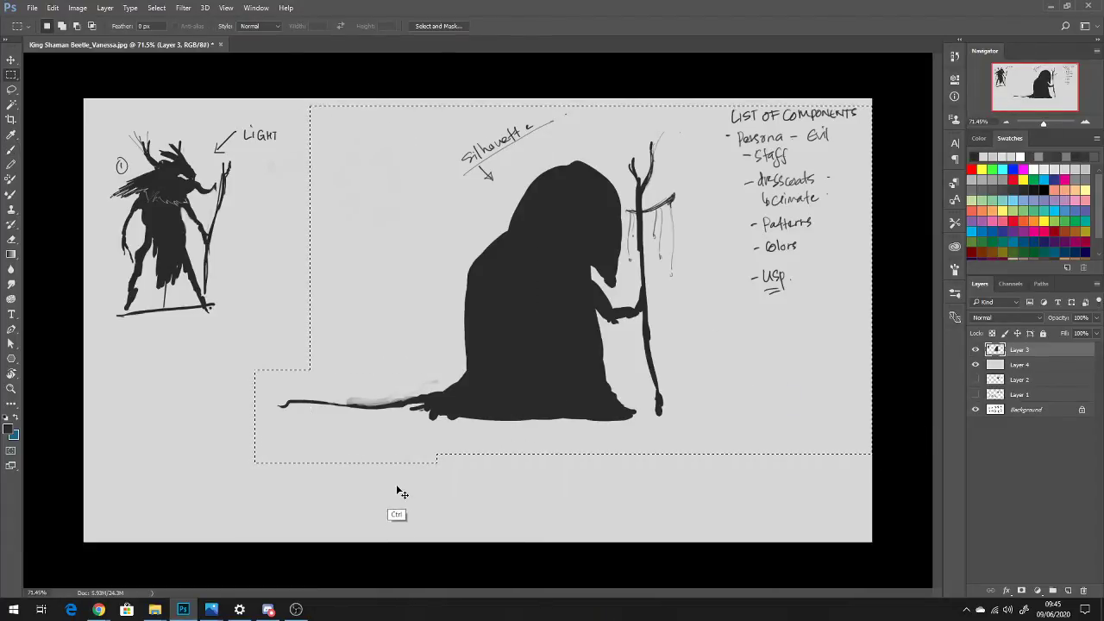
key(ctrl+t)
shift+drag(872, 458, 629, 302)
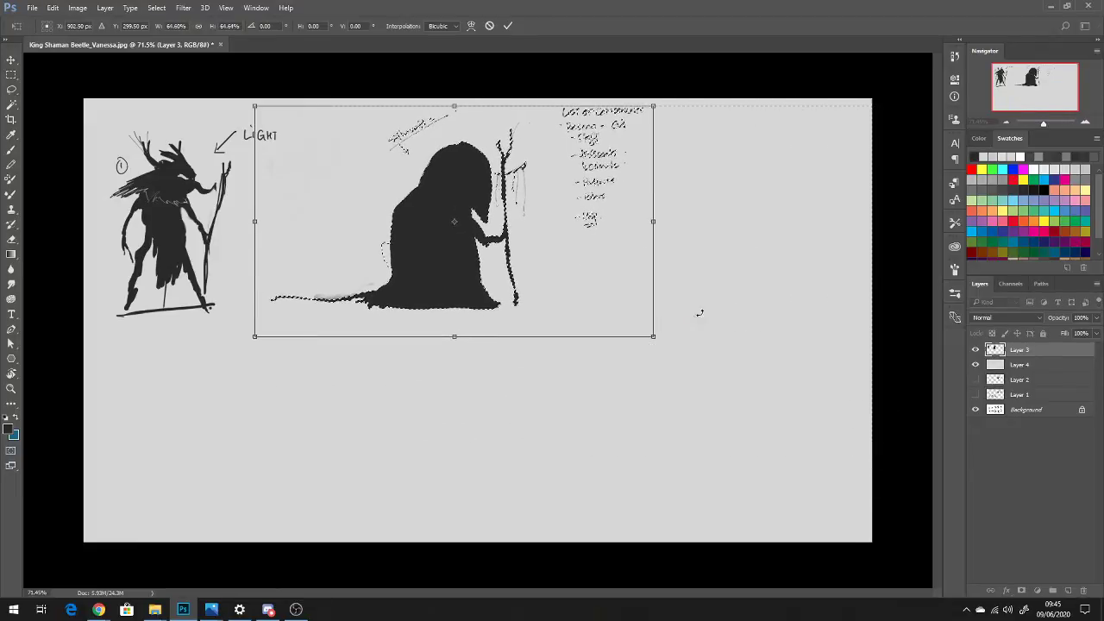
key(Return)
click(665, 350)
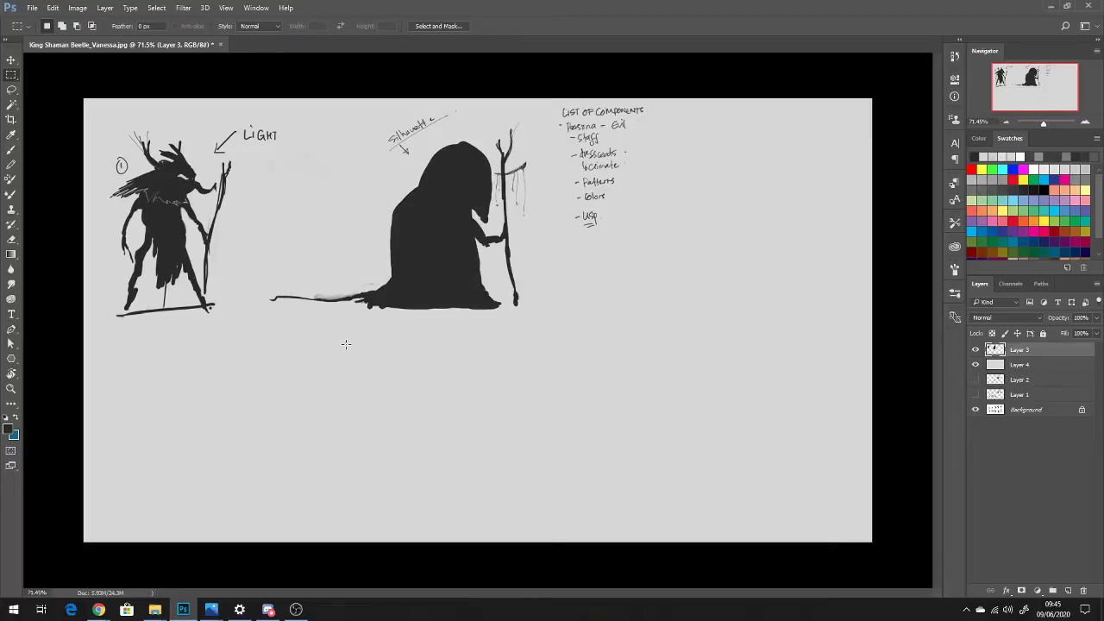
Draw a vertical line along the list entries and rough in a new figure beyond the list from overlapping circles with two legs
key(b)
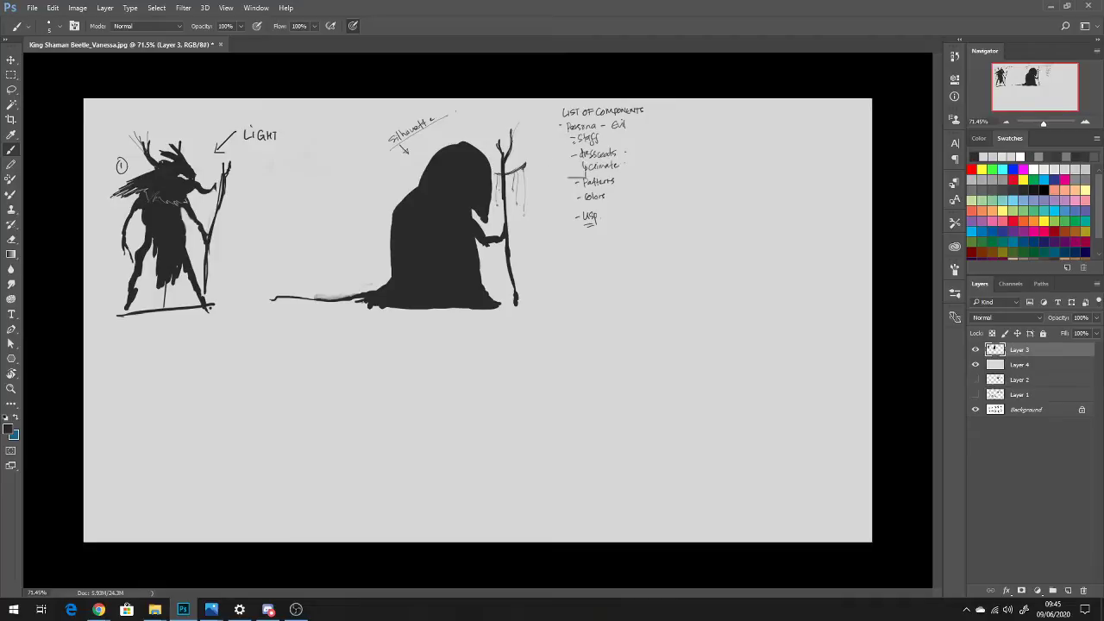
drag(573, 140, 572, 217)
mouse_move(722, 143)
mouse_down()
mouse_move(697, 178)
mouse_move(740, 173)
mouse_move(728, 143)
mouse_move(698, 186)
mouse_move(687, 178)
mouse_move(688, 223)
mouse_move(702, 194)
mouse_move(722, 229)
mouse_up()
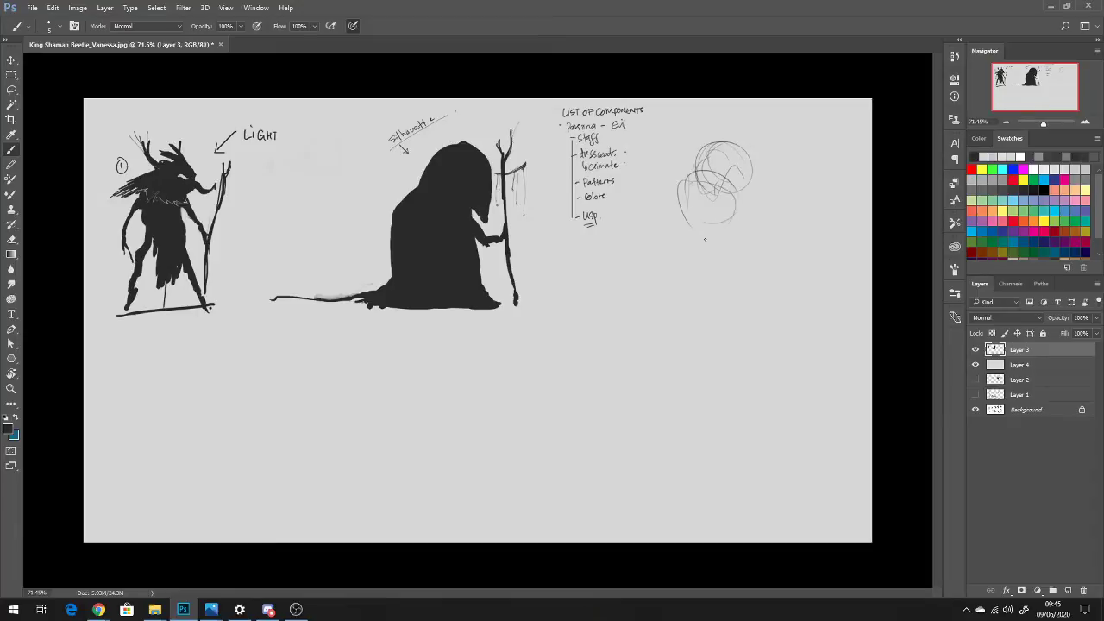
mouse_move(671, 195)
mouse_down()
mouse_move(710, 242)
mouse_move(730, 240)
mouse_move(672, 228)
mouse_move(689, 278)
mouse_up()
drag(674, 231, 688, 312)
mouse_move(718, 230)
mouse_down()
mouse_move(738, 274)
mouse_move(735, 311)
mouse_up()
drag(673, 253, 680, 322)
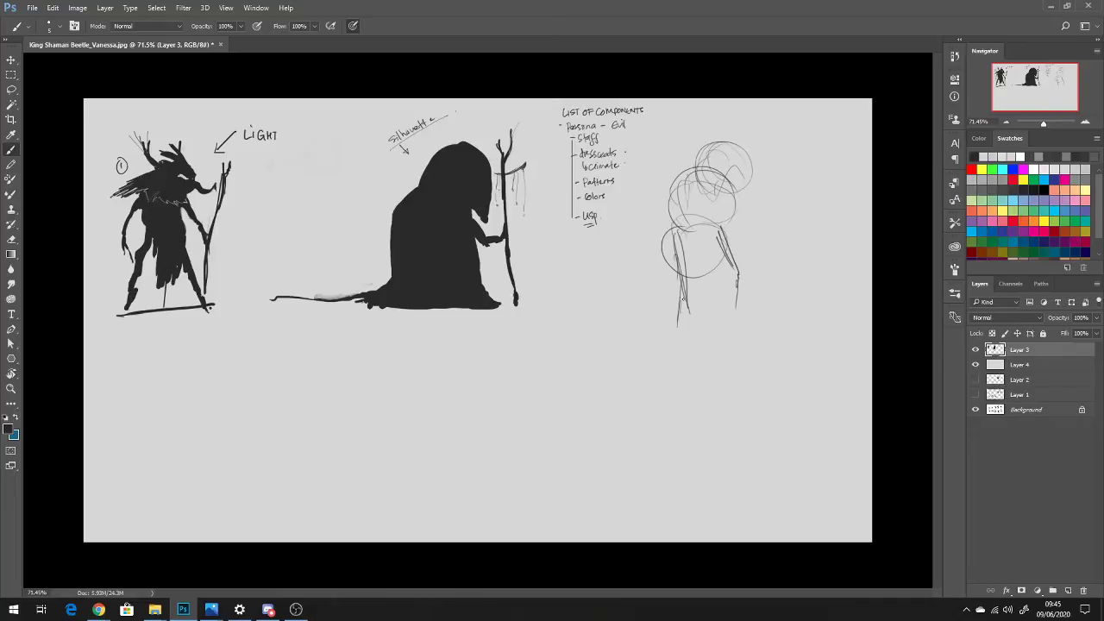
Sketch both arms of the circle-built figure, with an elbow joint and a hand on the outstretched arms
drag(728, 198, 743, 224)
drag(733, 195, 747, 222)
mouse_move(679, 200)
mouse_down()
mouse_move(643, 240)
mouse_move(643, 271)
mouse_up()
drag(747, 221, 765, 249)
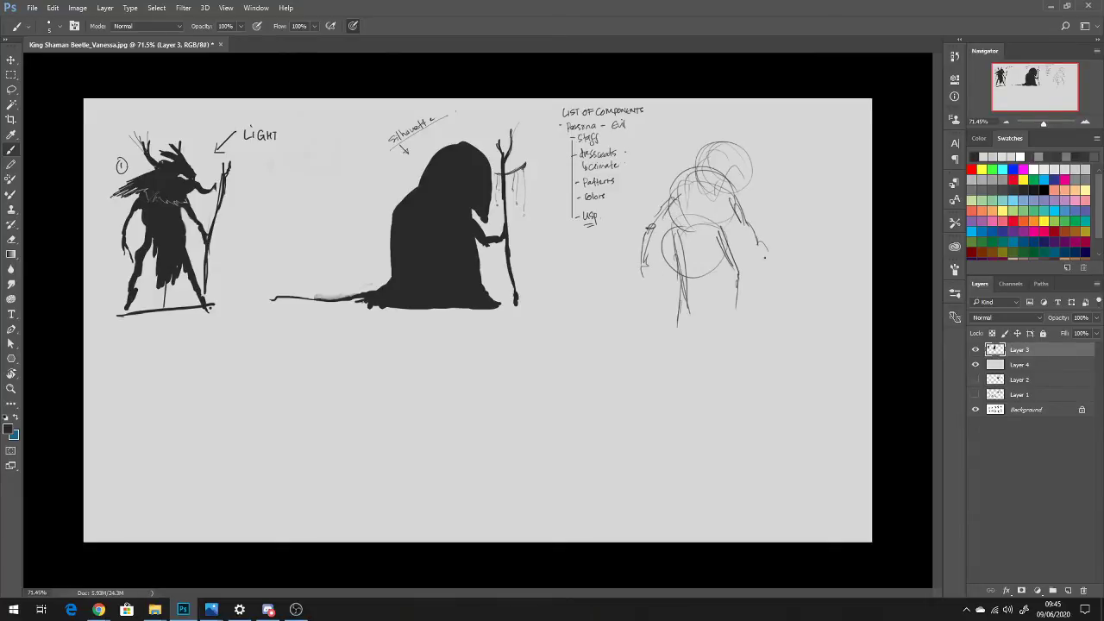
mouse_move(650, 268)
mouse_down()
mouse_move(640, 285)
mouse_move(655, 290)
mouse_up()
mouse_move(664, 246)
mouse_down()
mouse_move(733, 238)
mouse_move(740, 198)
mouse_move(668, 229)
mouse_up()
Define the figure's head, waist and draped loincloth with darker lines, and add the feet and the second hand
mouse_move(683, 184)
mouse_down()
mouse_move(723, 167)
mouse_move(743, 207)
mouse_up()
mouse_move(738, 161)
mouse_down()
mouse_move(735, 263)
mouse_move(683, 268)
mouse_move(731, 256)
mouse_move(676, 274)
mouse_move(689, 302)
mouse_up()
drag(704, 258, 697, 298)
mouse_move(710, 274)
mouse_down()
mouse_move(707, 297)
mouse_move(718, 287)
mouse_move(691, 307)
mouse_move(730, 281)
mouse_up()
drag(731, 285, 731, 253)
drag(676, 300, 673, 288)
mouse_move(674, 290)
mouse_down()
mouse_move(669, 259)
mouse_move(673, 301)
mouse_move(661, 327)
mouse_move(748, 322)
mouse_up()
drag(747, 228, 761, 271)
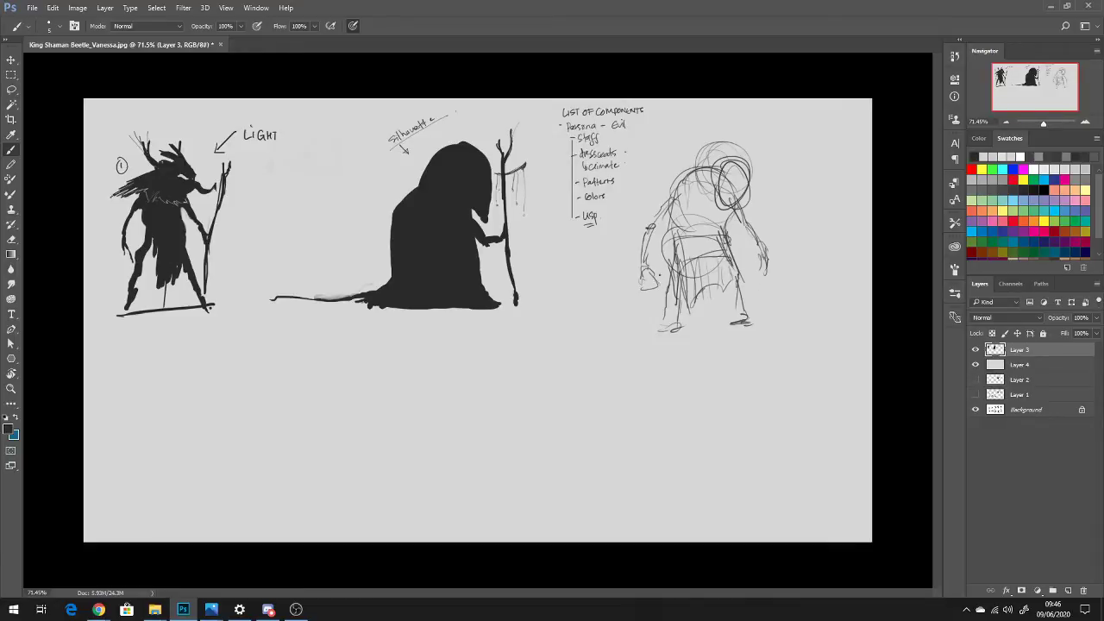
Shade the sketched figure's head, torso, limbs and cloth with an enlarged brush at 30% opacity
key(bracketright)
key(bracketright)
key(bracketright)
key(bracketright)
key(3)
mouse_move(698, 205)
mouse_down()
mouse_move(694, 272)
mouse_move(695, 173)
mouse_move(687, 192)
mouse_move(717, 173)
mouse_move(733, 189)
mouse_move(712, 251)
mouse_move(685, 207)
mouse_move(733, 189)
mouse_move(763, 259)
mouse_move(703, 274)
mouse_move(715, 258)
mouse_move(688, 299)
mouse_move(672, 297)
mouse_move(691, 276)
mouse_move(733, 297)
mouse_move(668, 209)
mouse_move(644, 290)
mouse_move(682, 212)
mouse_move(723, 226)
mouse_move(748, 280)
mouse_move(664, 250)
mouse_move(675, 250)
mouse_move(657, 308)
mouse_move(650, 285)
mouse_move(675, 308)
mouse_move(660, 333)
mouse_move(747, 321)
mouse_move(733, 285)
mouse_up()
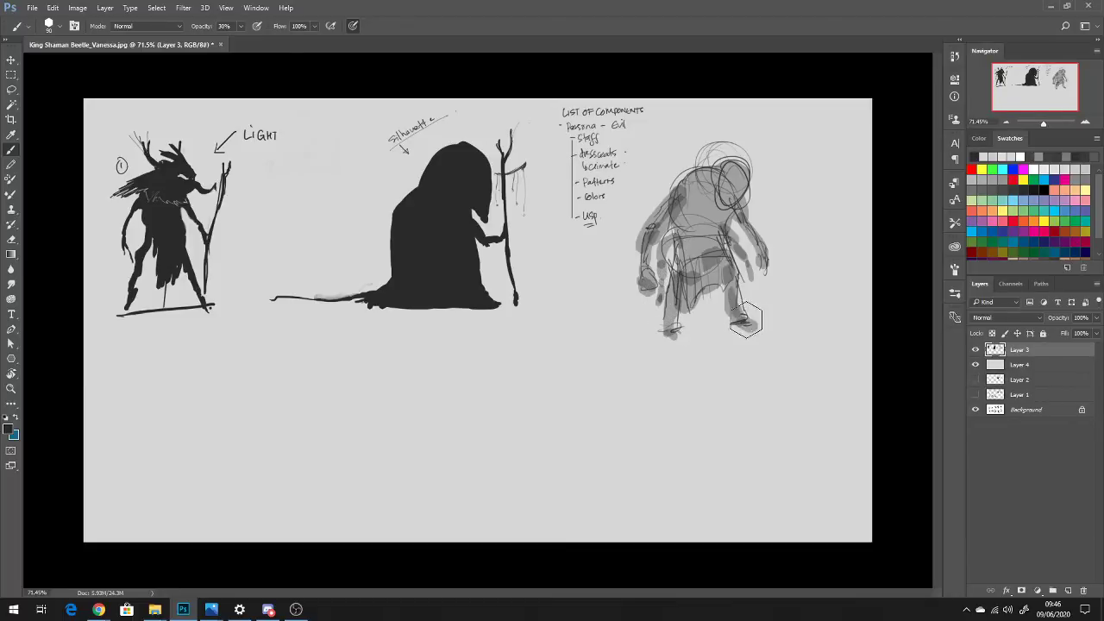
mouse_move(728, 173)
mouse_down()
mouse_move(732, 194)
mouse_move(702, 207)
mouse_move(707, 254)
mouse_move(726, 263)
mouse_move(711, 285)
mouse_move(741, 332)
mouse_up()
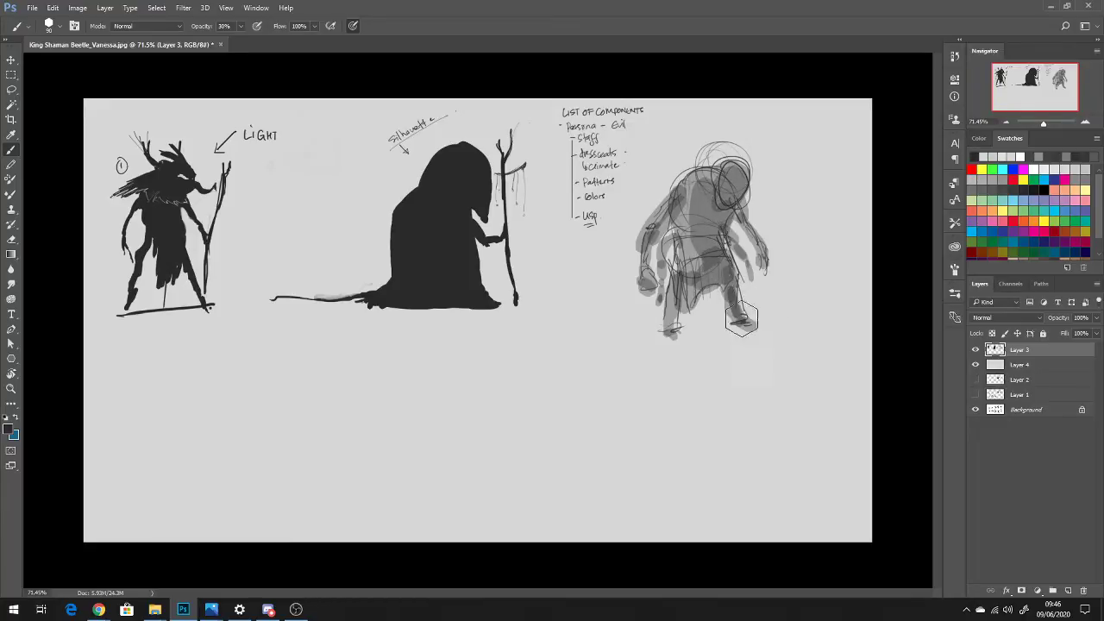
mouse_move(714, 220)
mouse_down()
mouse_move(711, 228)
mouse_move(713, 215)
mouse_up()
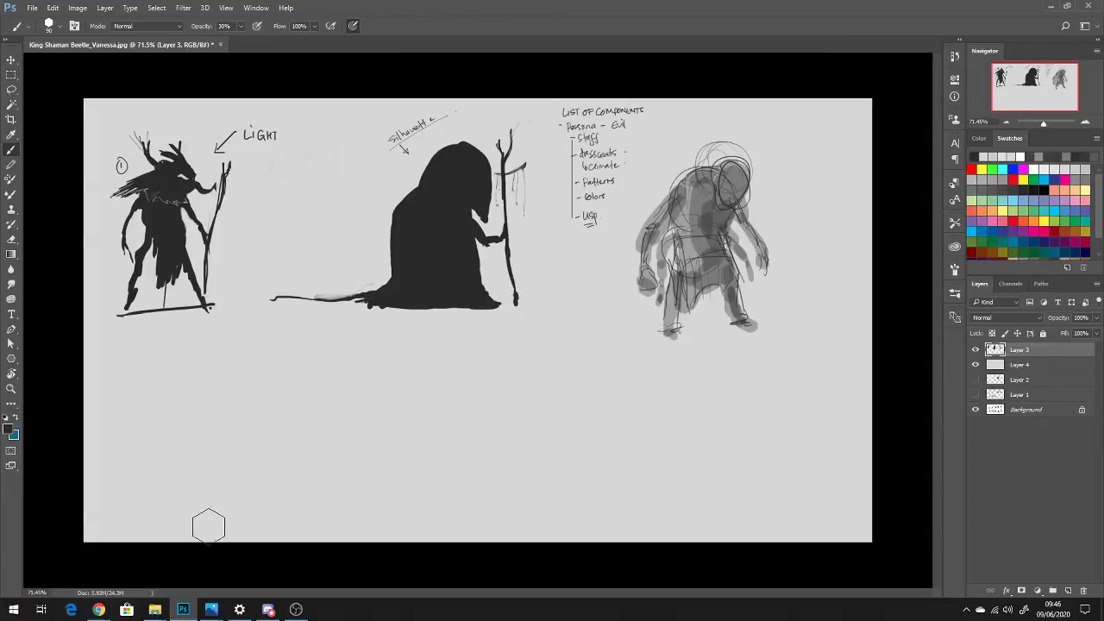
Switch to the Classwork page in the browser and examine the "Building creature personality" insect references from the first image to the last
mouse_move(99, 609)
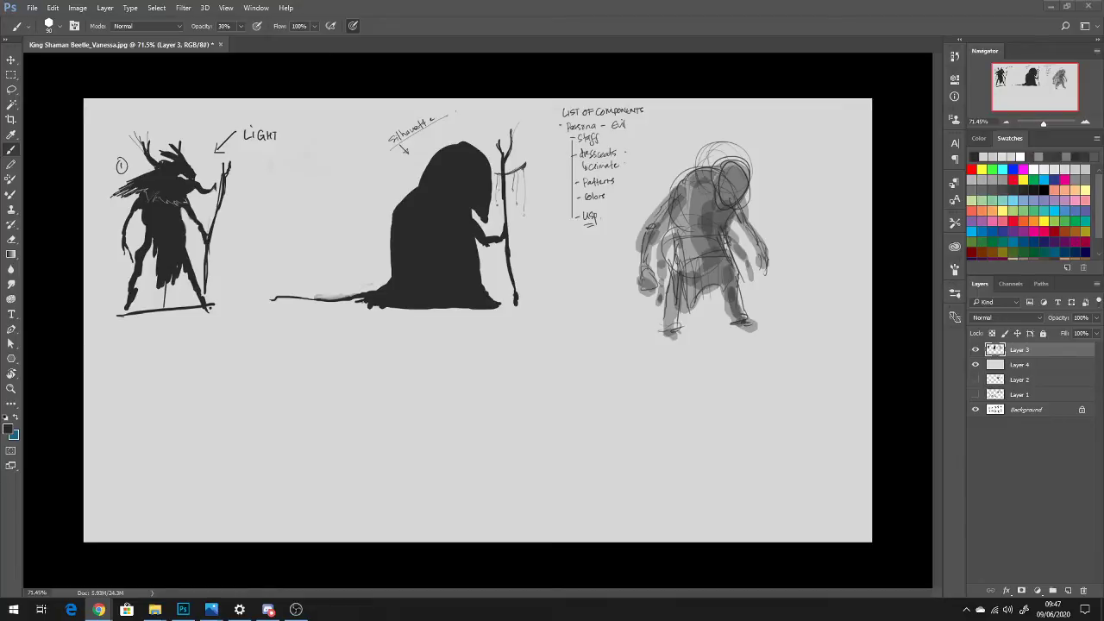
key(alt+Tab)
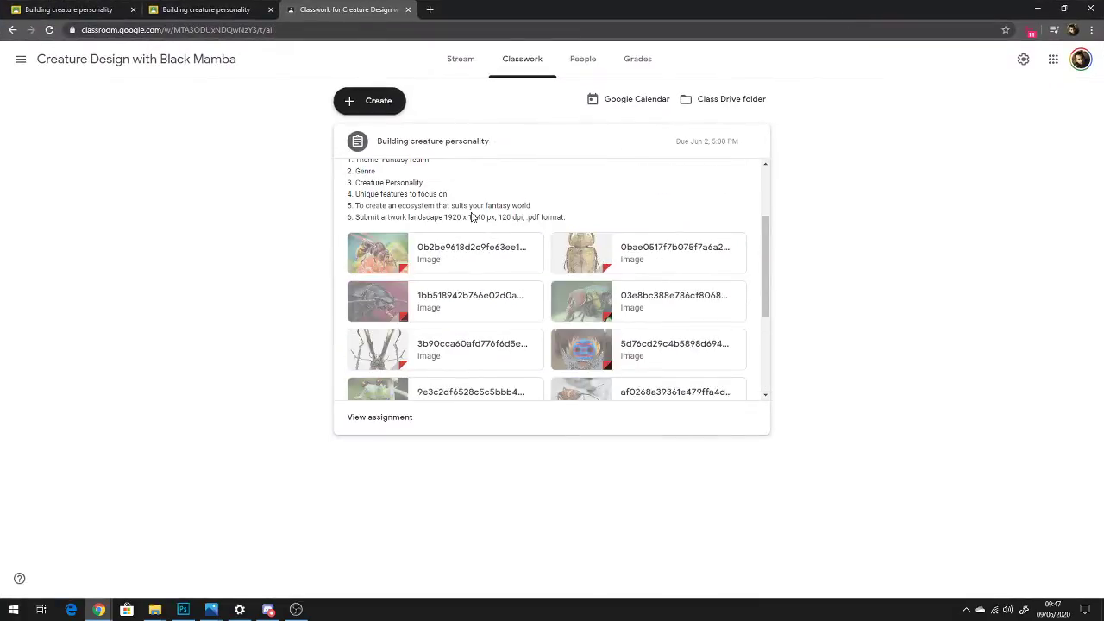
click(412, 263)
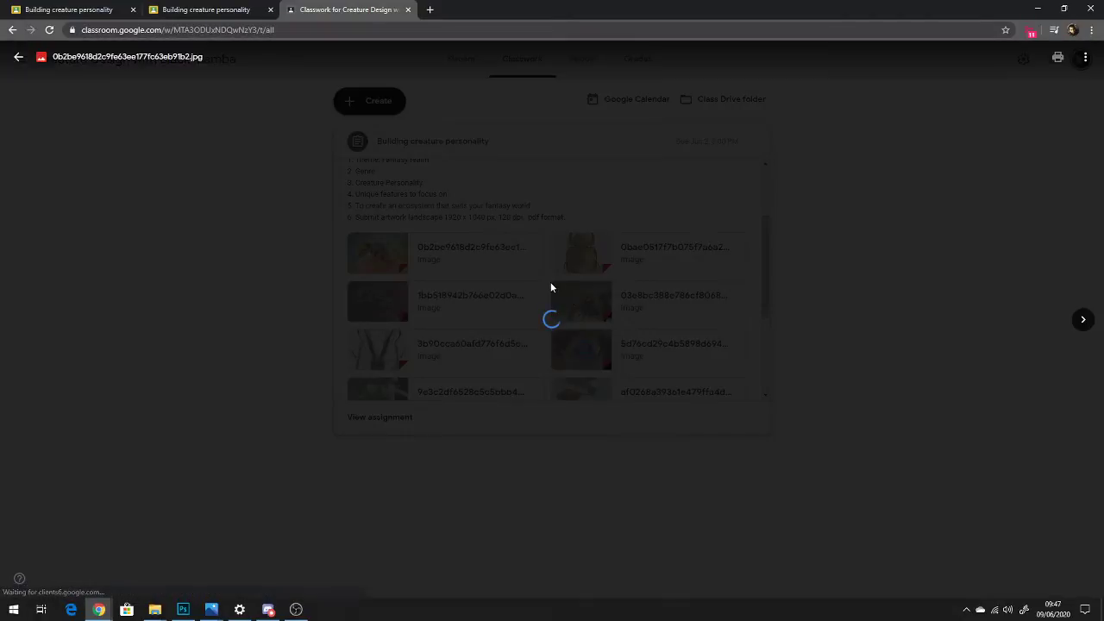
key(Right)
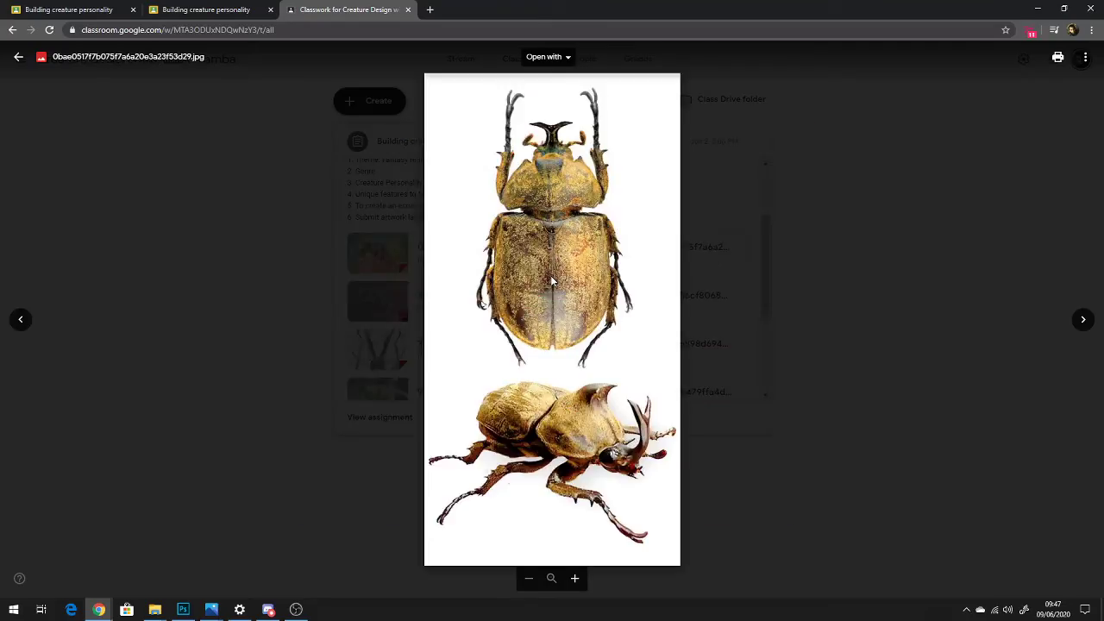
key(Right)
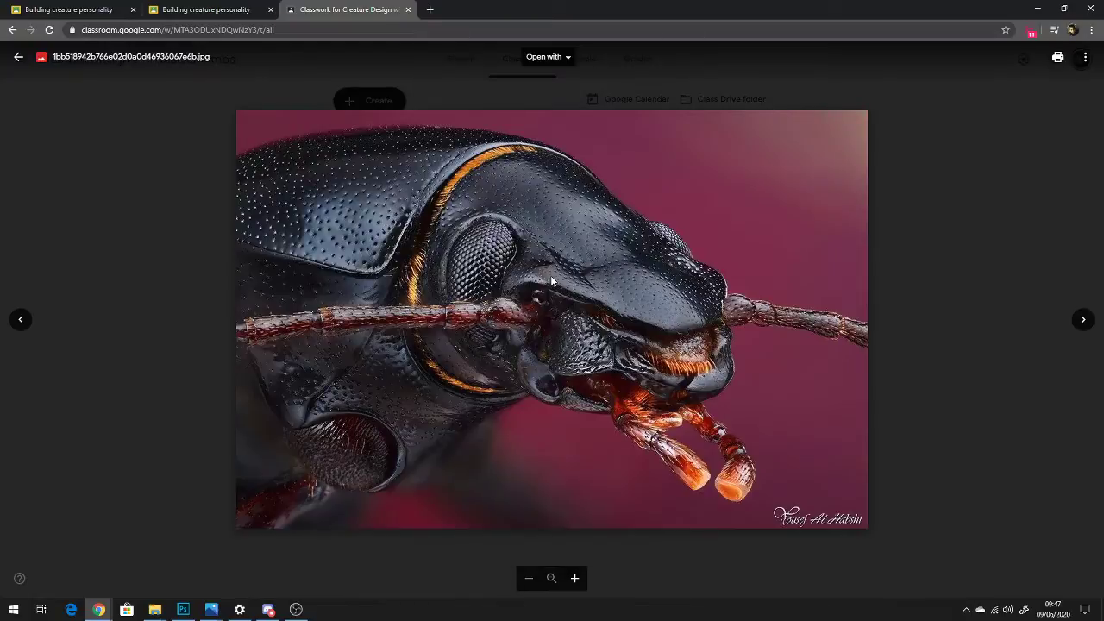
key(Right)
key(Right)
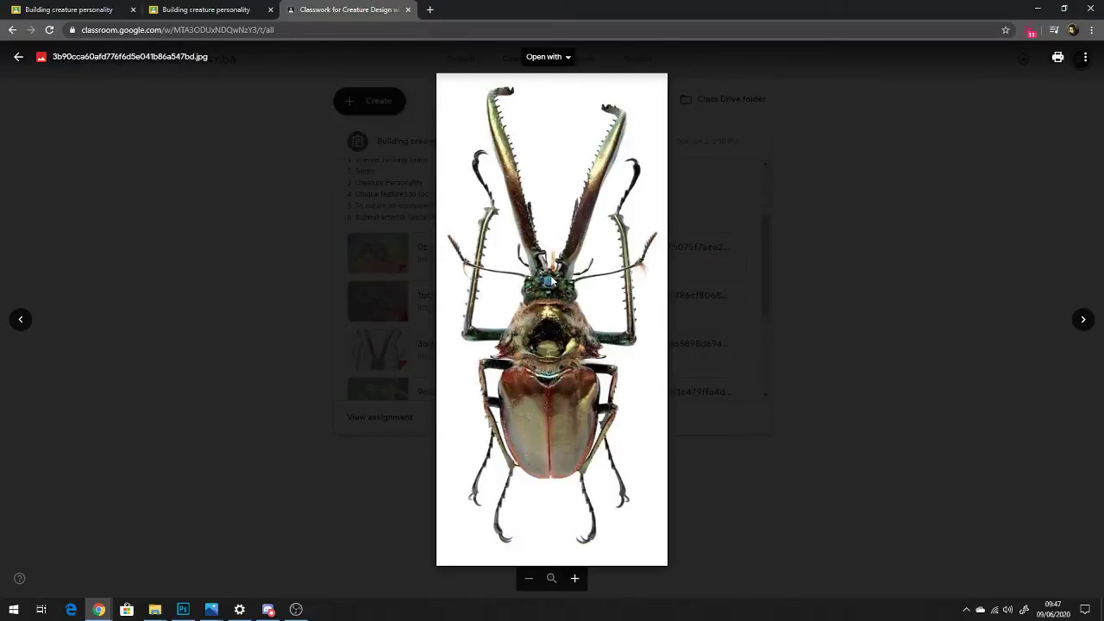
key(Right)
key(Right)
key(Right)
key(Right)
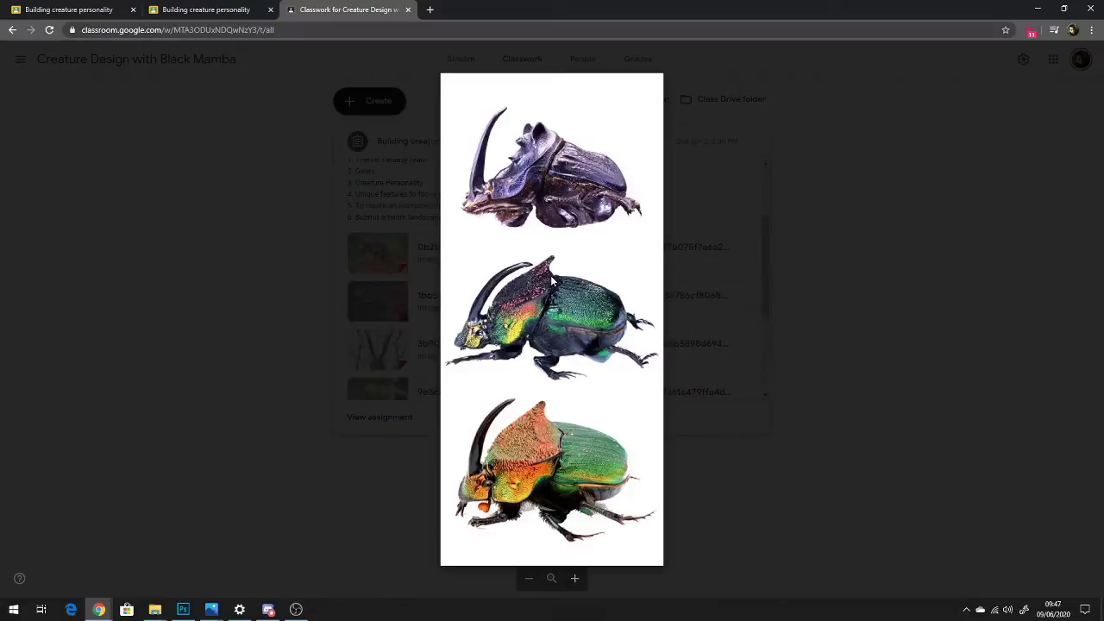
key(Right)
key(Right)
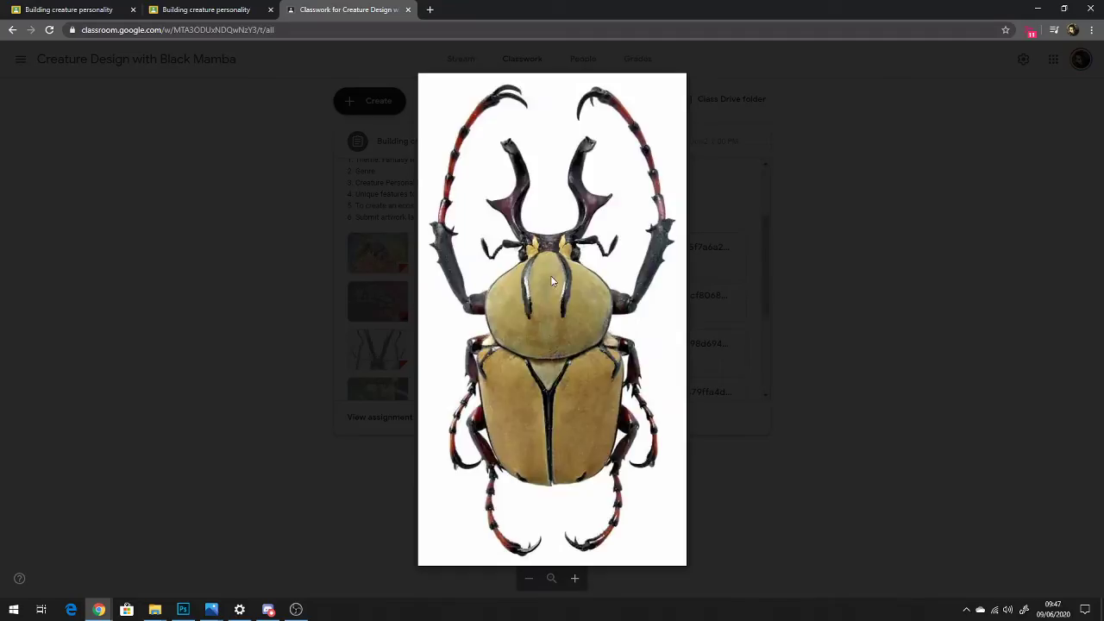
key(Right)
key(Right)
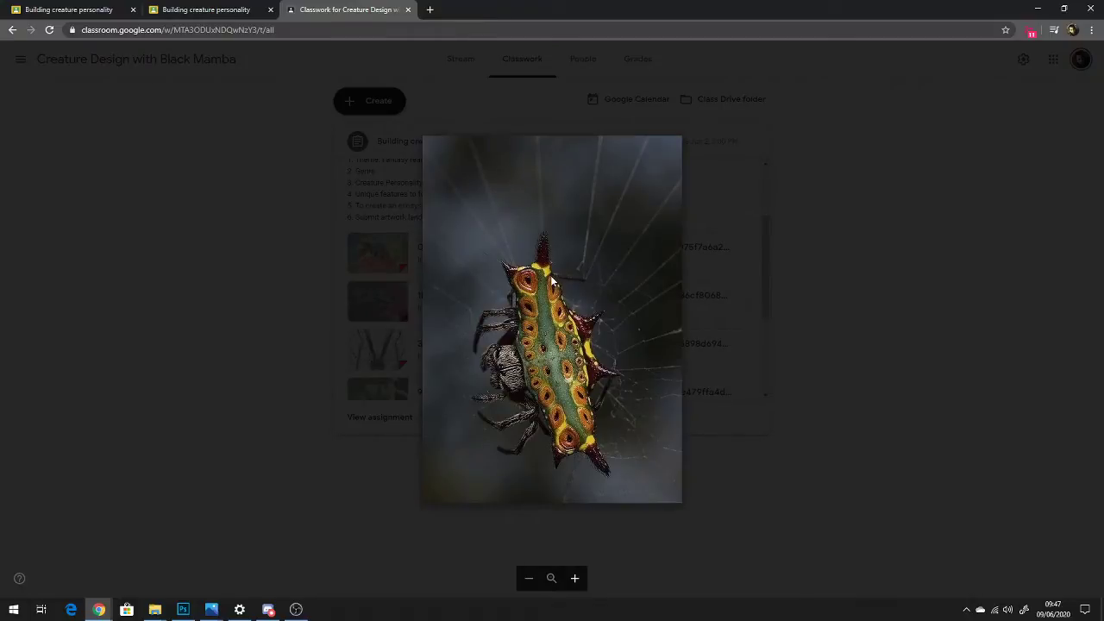
Go back through the insect reference images to the first one, the hornet on the fruit
key(Right)
key(Right)
key(Right)
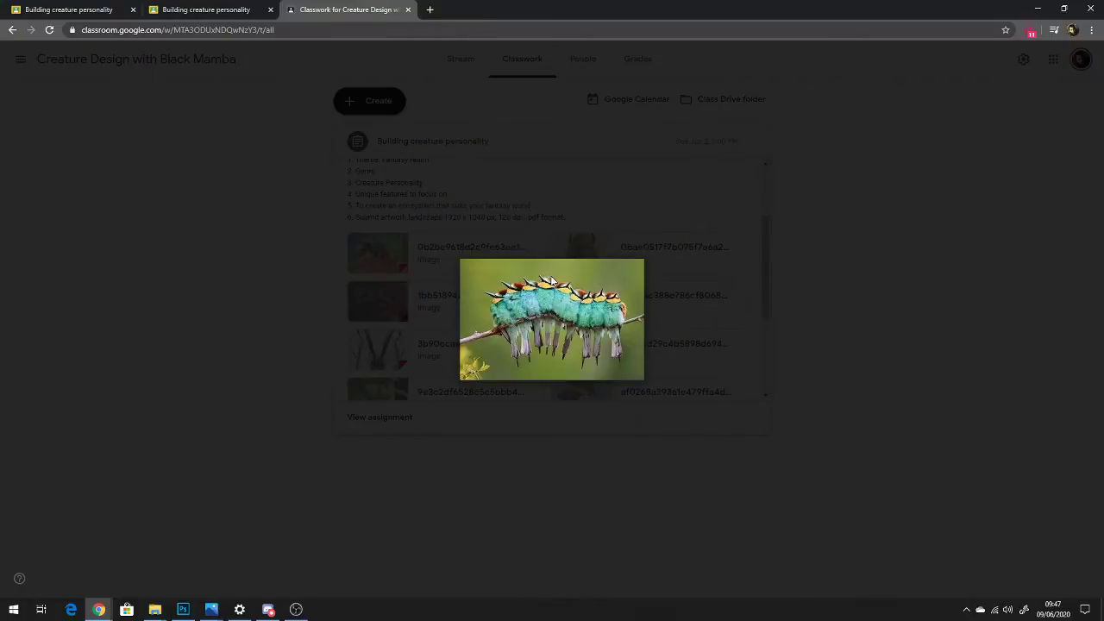
key(Right)
key(Right)
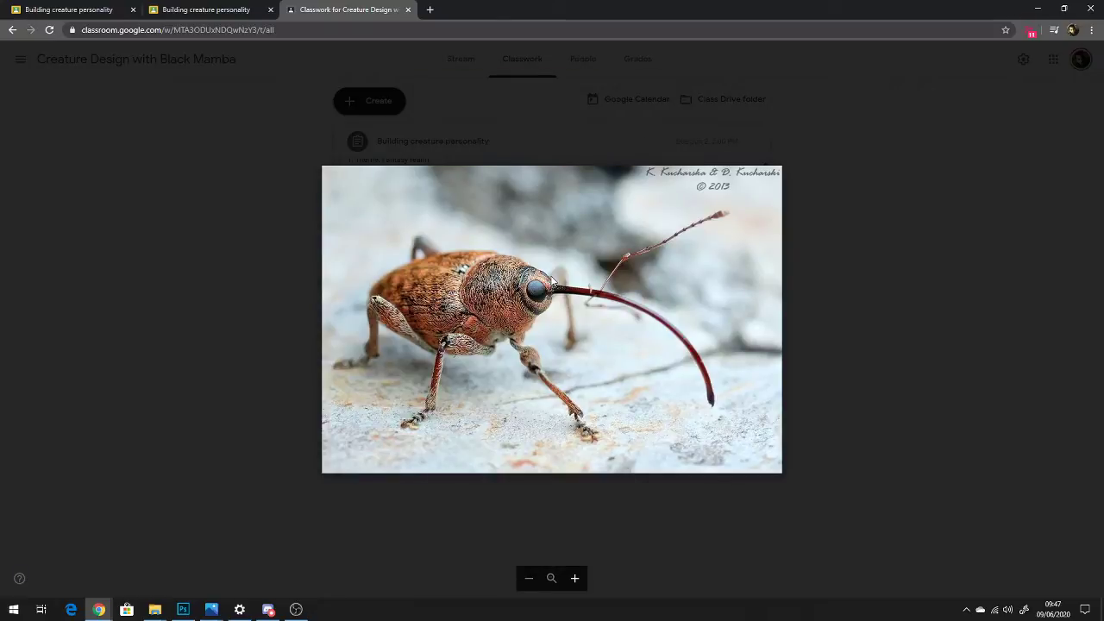
key(Right)
key(Right)
key(Right)
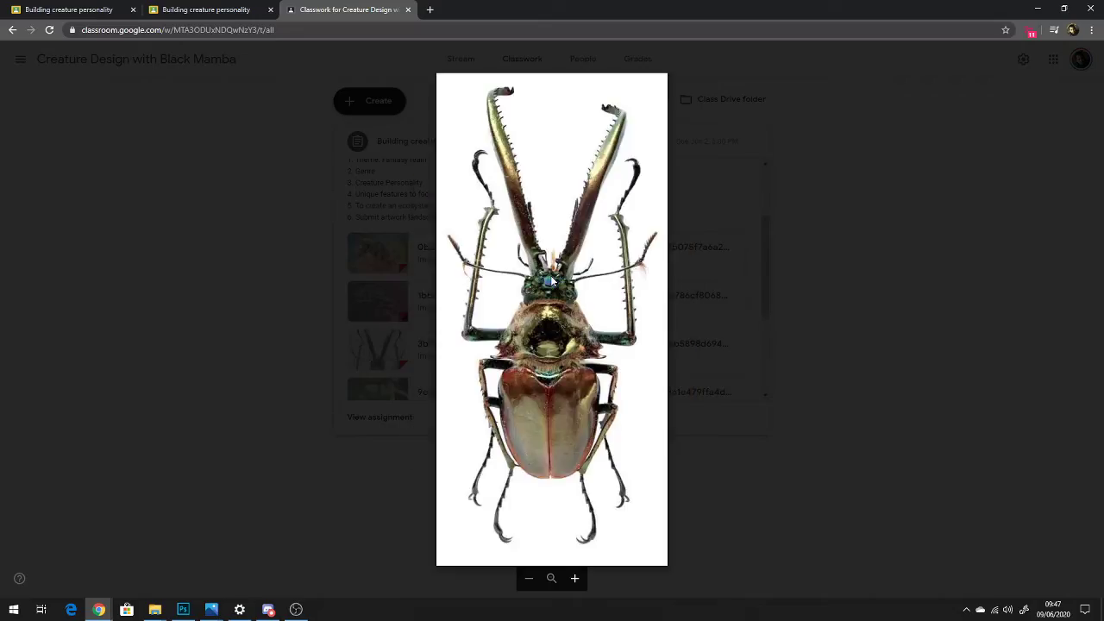
key(Right)
key(Right)
key(Right)
key(Right)
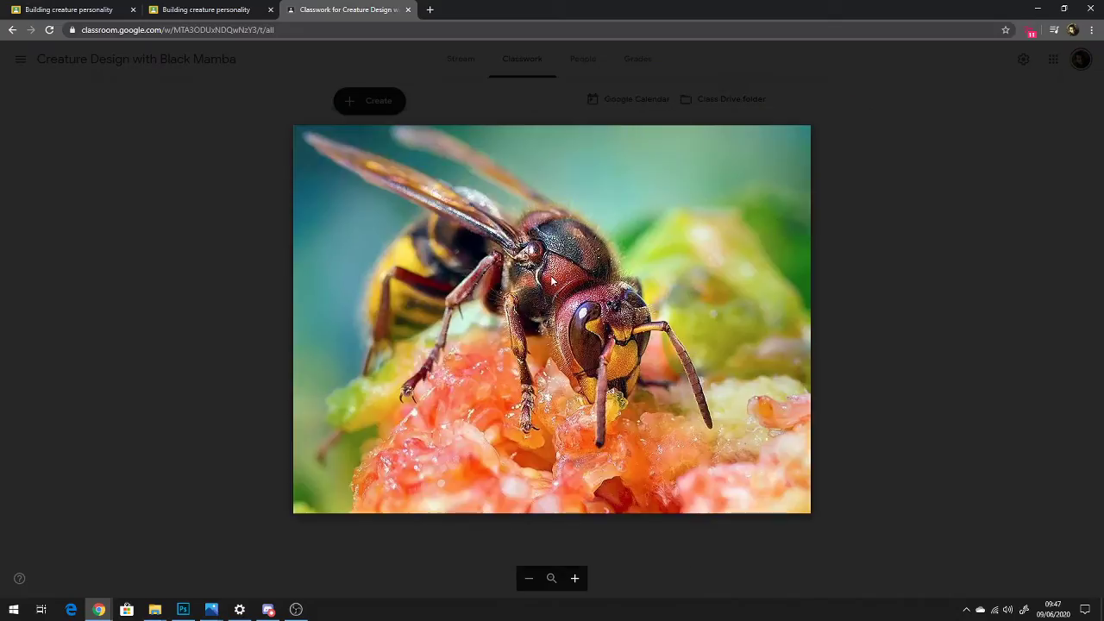
Examine the references forward once more, from the fly and stag beetle through the caterpillar, weevil and horned beetles to the spiny spider
key(Left)
key(Left)
key(Left)
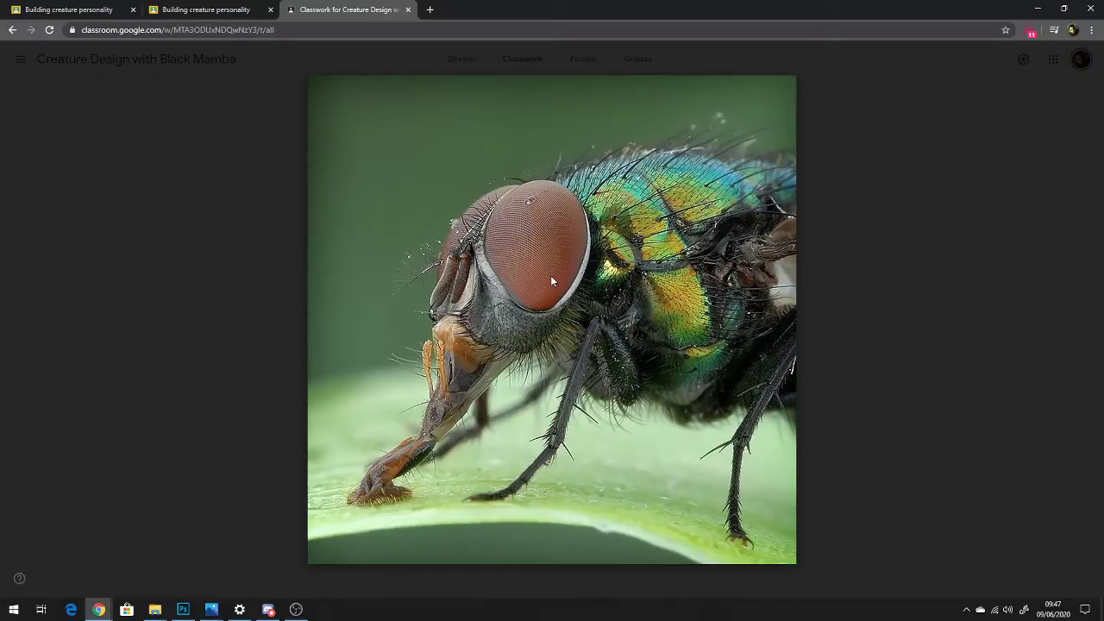
key(Right)
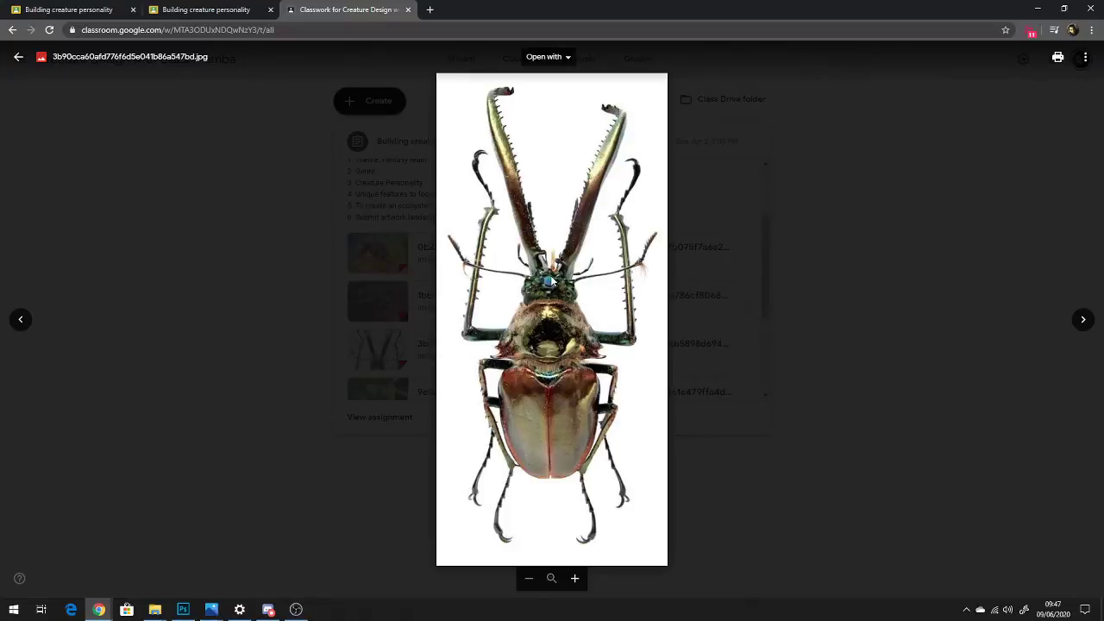
key(Right)
key(Right)
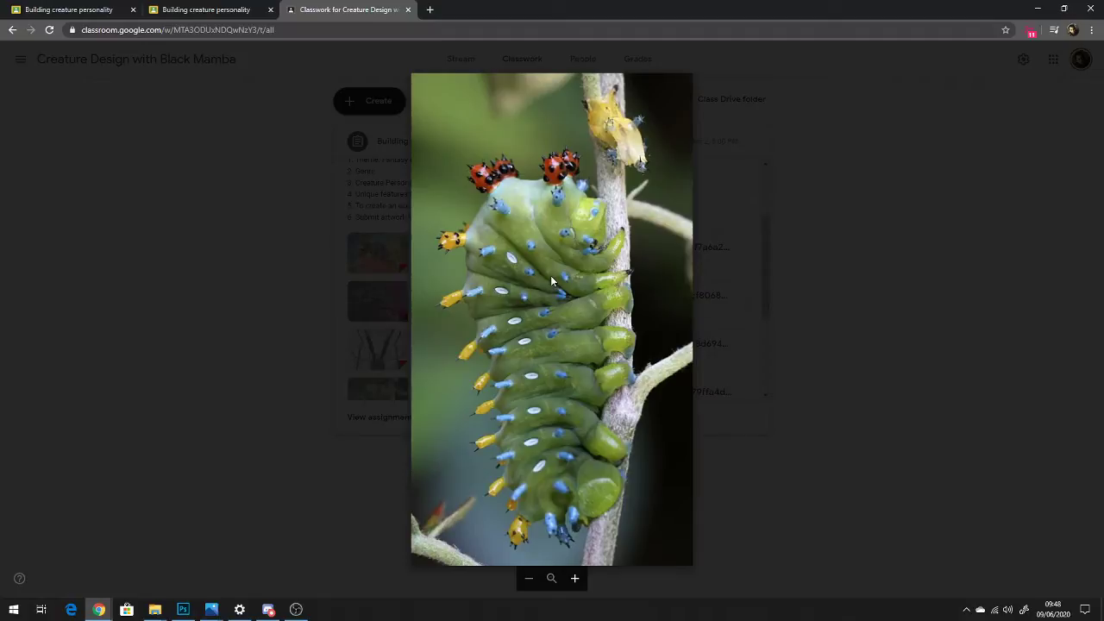
key(Right)
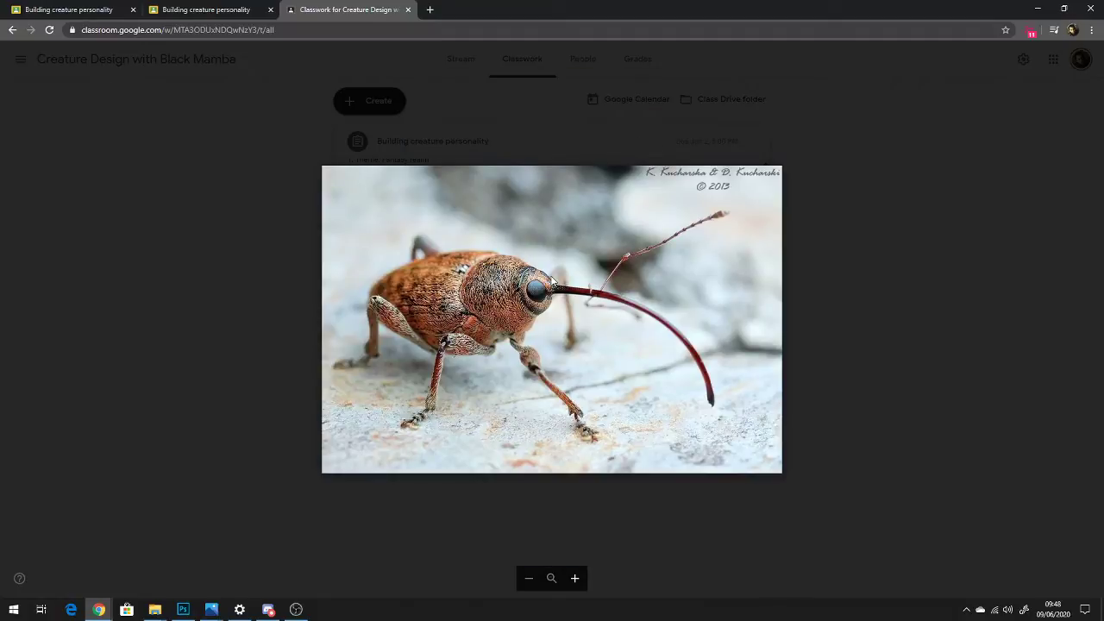
key(Right)
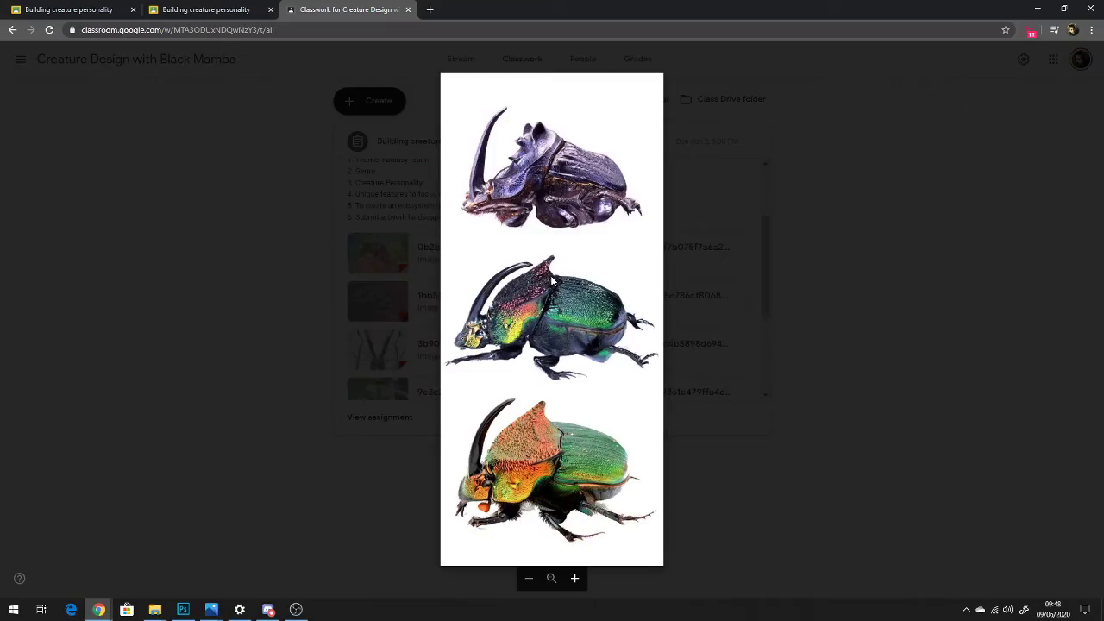
key(Right)
key(Right)
key(Right)
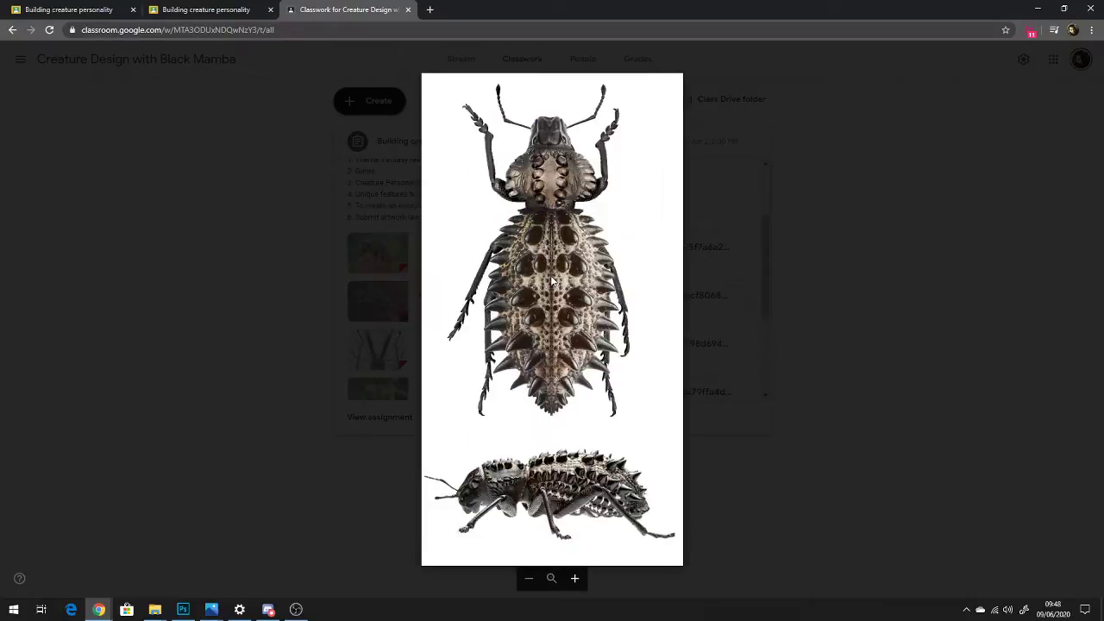
key(Right)
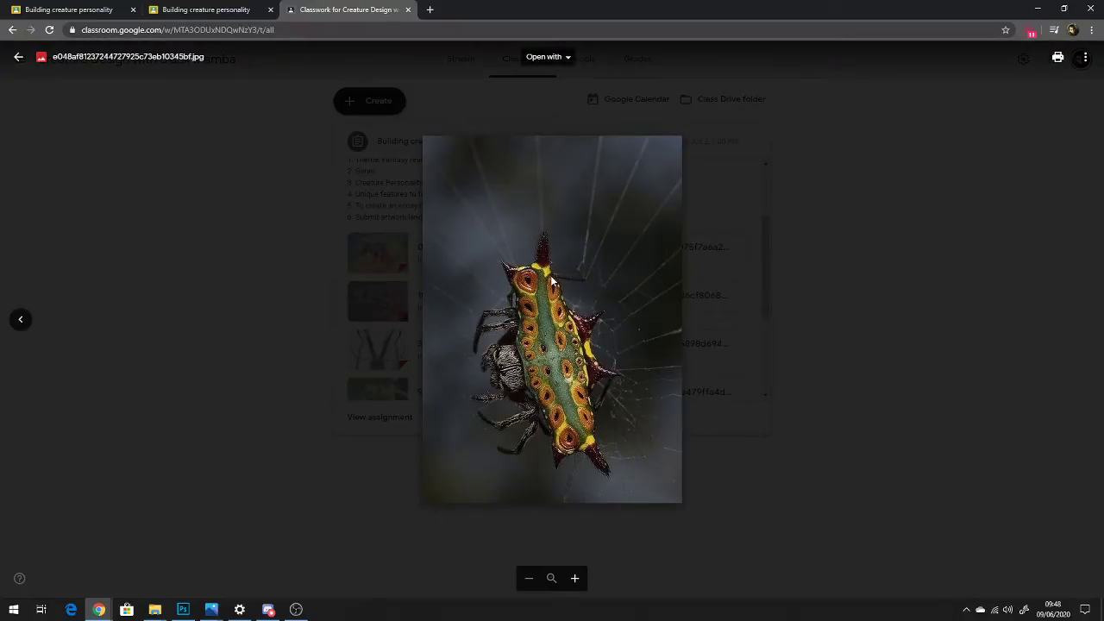
Close the image preview, look over the rest of the attachment list and return to the Photoshop canvas
key(Escape)
scroll(551, 281, down, 2)
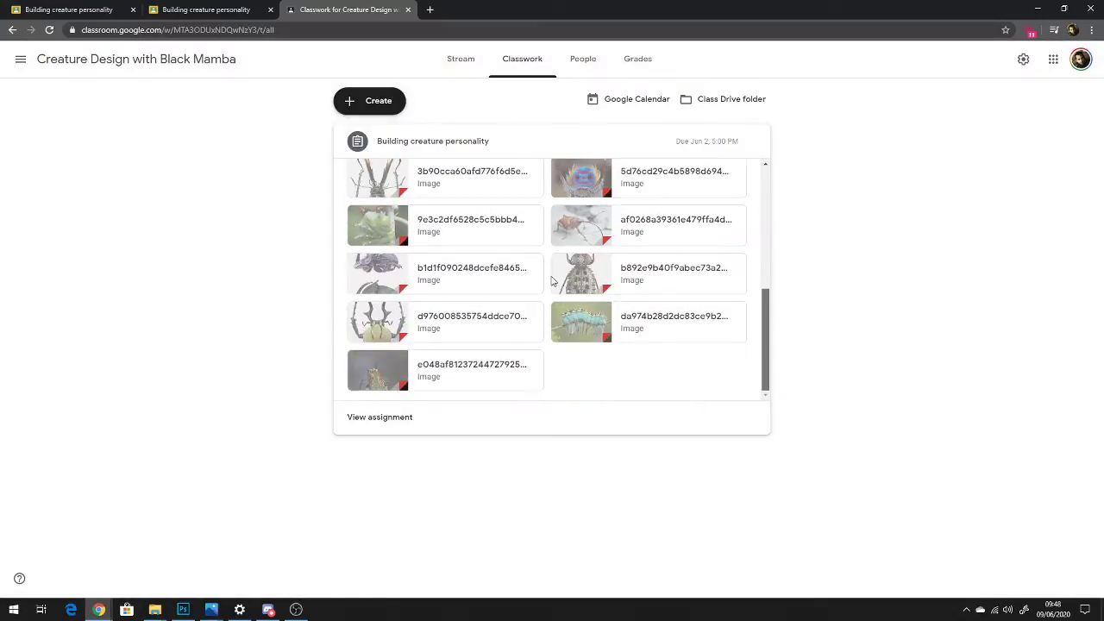
key(alt+Tab)
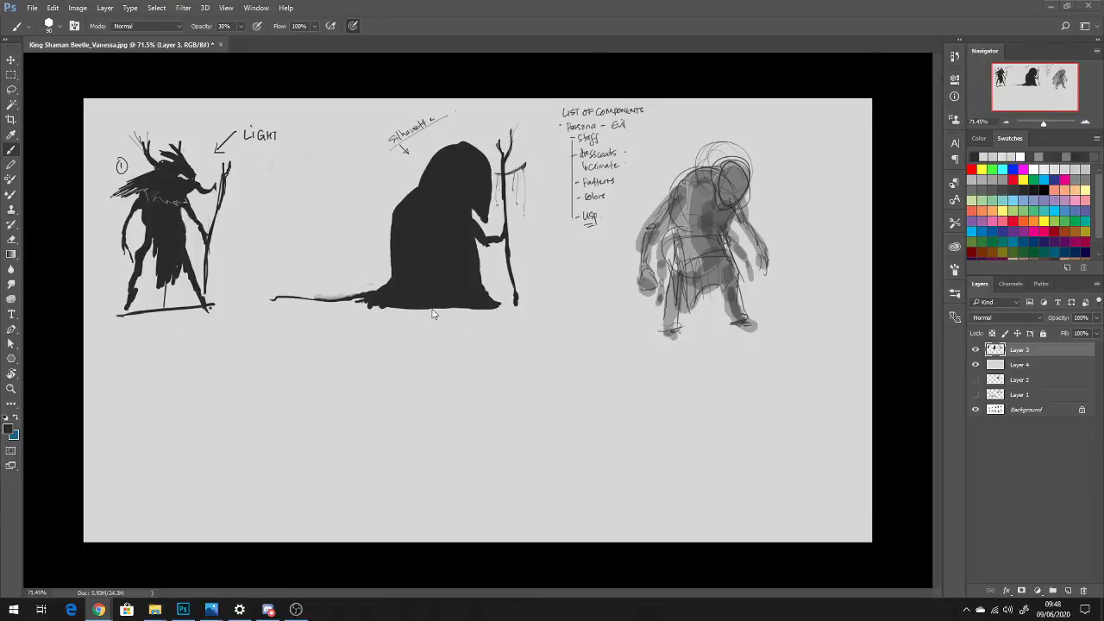
Paint a mid-grey patch, sampled from the figure sketch, over the face area of the hooded silhouette at 30% opacity
click(432, 390)
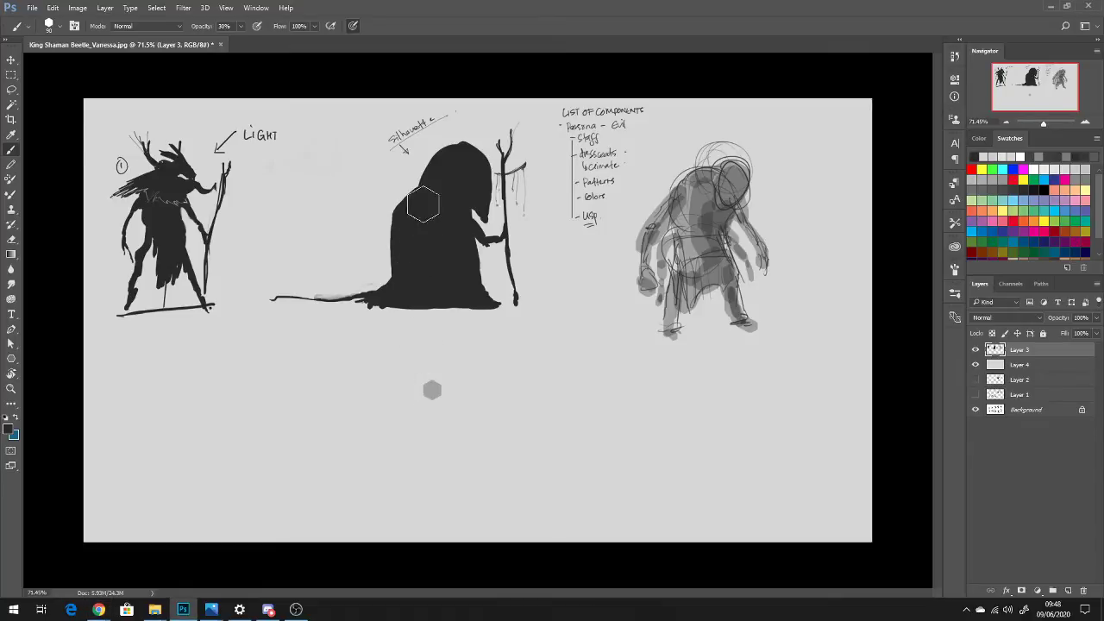
alt+click(689, 267)
mouse_move(471, 200)
mouse_down()
mouse_move(465, 177)
mouse_move(471, 196)
mouse_move(455, 183)
mouse_move(438, 197)
mouse_move(470, 182)
mouse_move(478, 207)
mouse_move(431, 197)
mouse_move(476, 164)
mouse_move(473, 186)
mouse_up()
With a small dark brush at 100% opacity, write "1" above and "KEY" below the LIGHT note and bracket the note in parentheses
key(bracketleft)
key(bracketleft)
key(bracketleft)
key(bracketleft)
key(bracketleft)
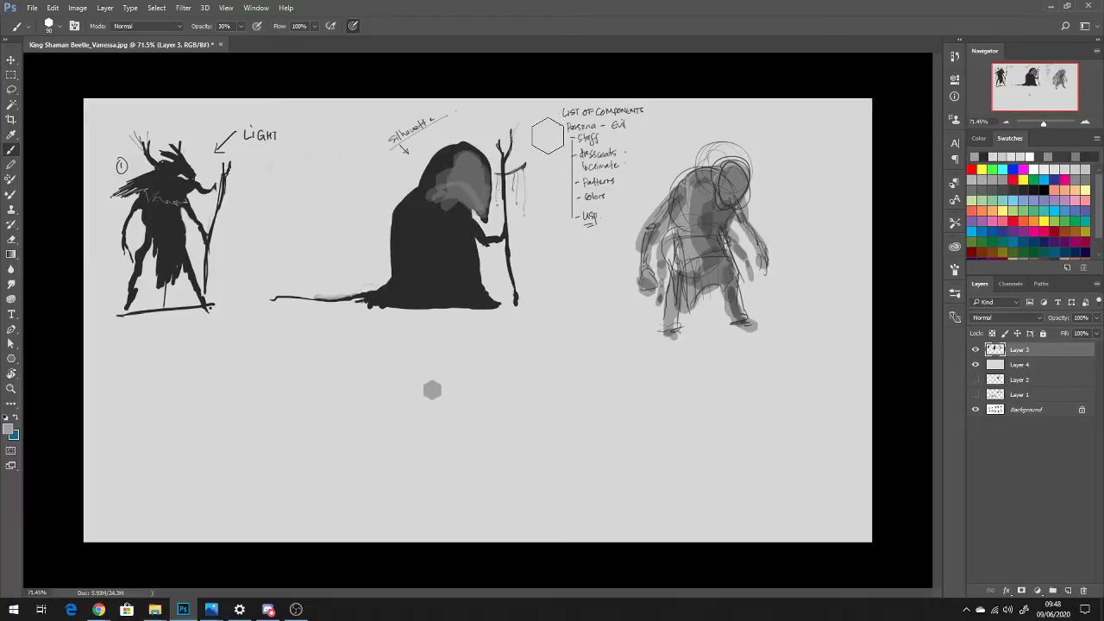
key(bracketleft)
key(0)
key(bracketleft)
key(bracketleft)
key(bracketleft)
drag(260, 114, 261, 123)
key(ctrl+z)
key(d)
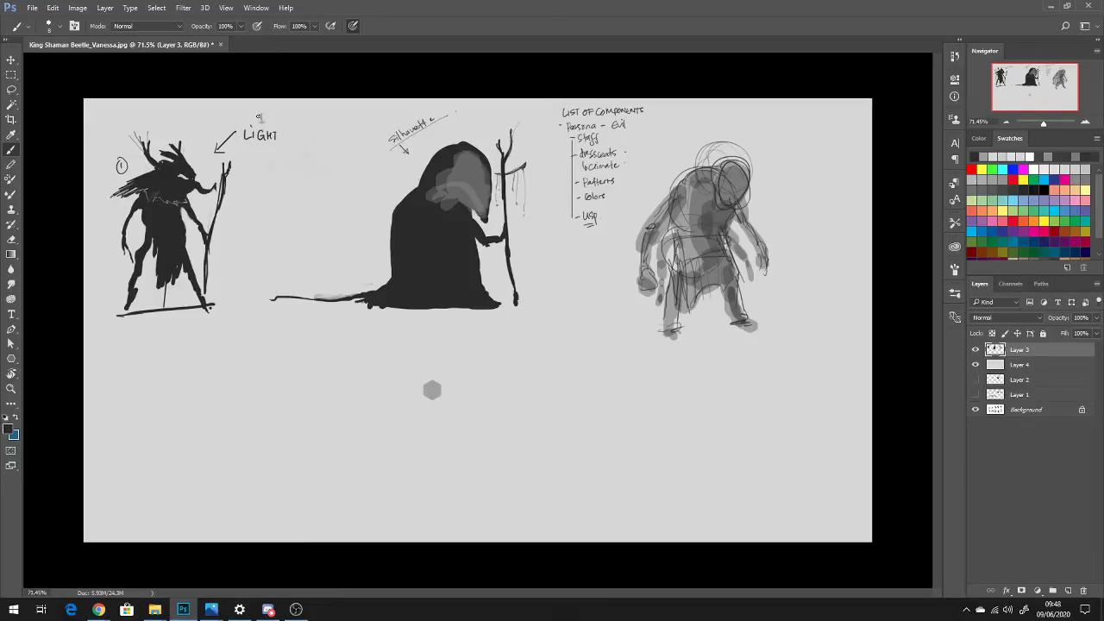
mouse_move(256, 116)
mouse_down()
mouse_move(282, 148)
mouse_move(242, 149)
mouse_up()
mouse_move(251, 152)
mouse_down()
mouse_move(251, 165)
mouse_move(272, 161)
mouse_up()
drag(275, 152, 272, 167)
drag(362, 212, 363, 222)
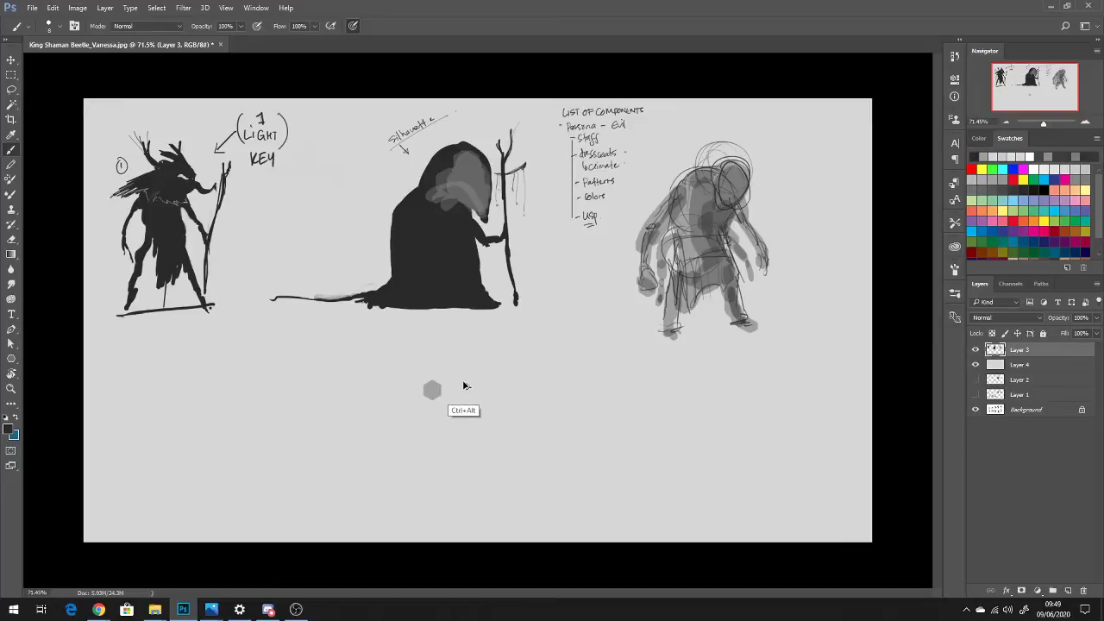
Add dark strokes to the hooded silhouette's trailing tail and fill the hood's face opening with the light background grey
mouse_move(350, 300)
mouse_down()
mouse_move(359, 303)
mouse_move(307, 307)
mouse_move(358, 298)
mouse_move(313, 299)
mouse_up()
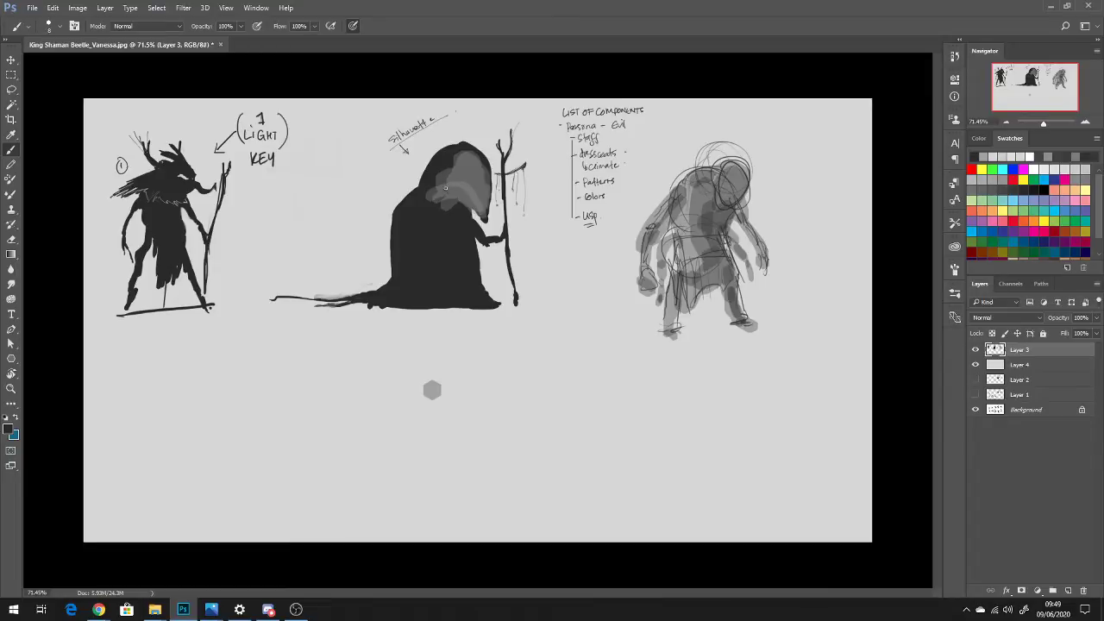
alt+click(537, 243)
key(])
key(])
mouse_move(466, 172)
mouse_down()
mouse_move(454, 192)
mouse_move(472, 196)
mouse_move(475, 165)
mouse_up()
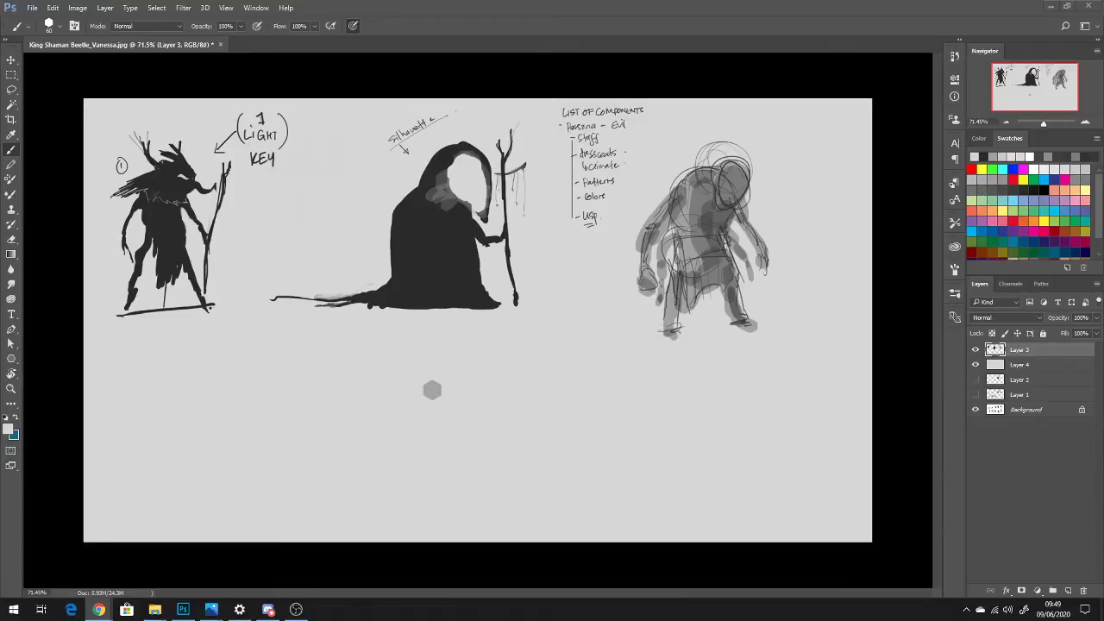
Switch to the browser's chiaroscuro search and show its image results
key(alt+Tab)
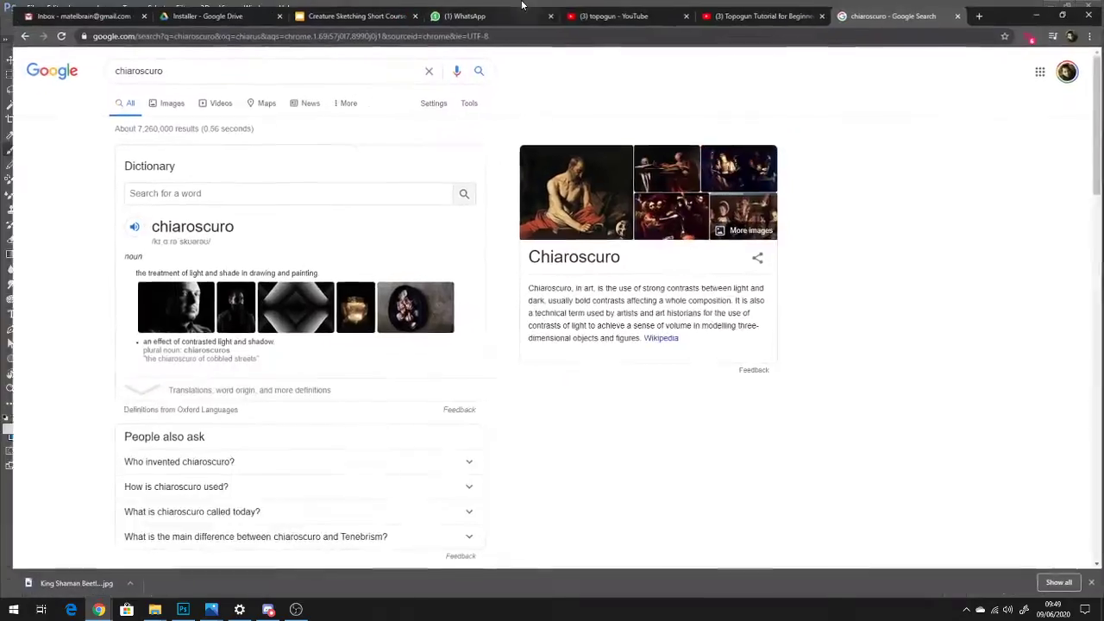
click(1037, 9)
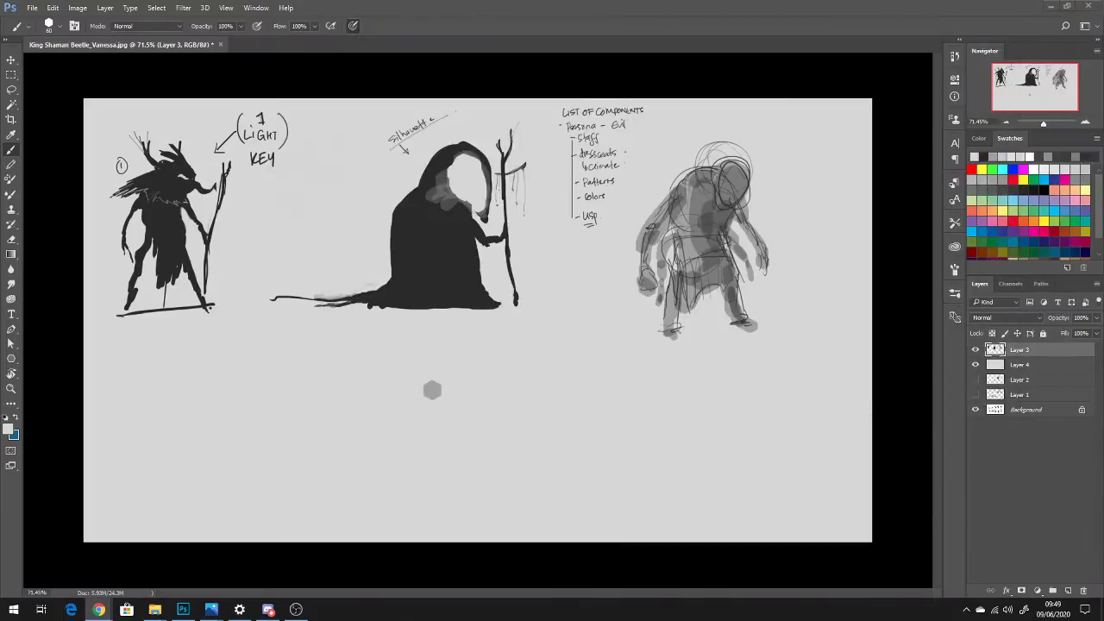
key(alt+Tab)
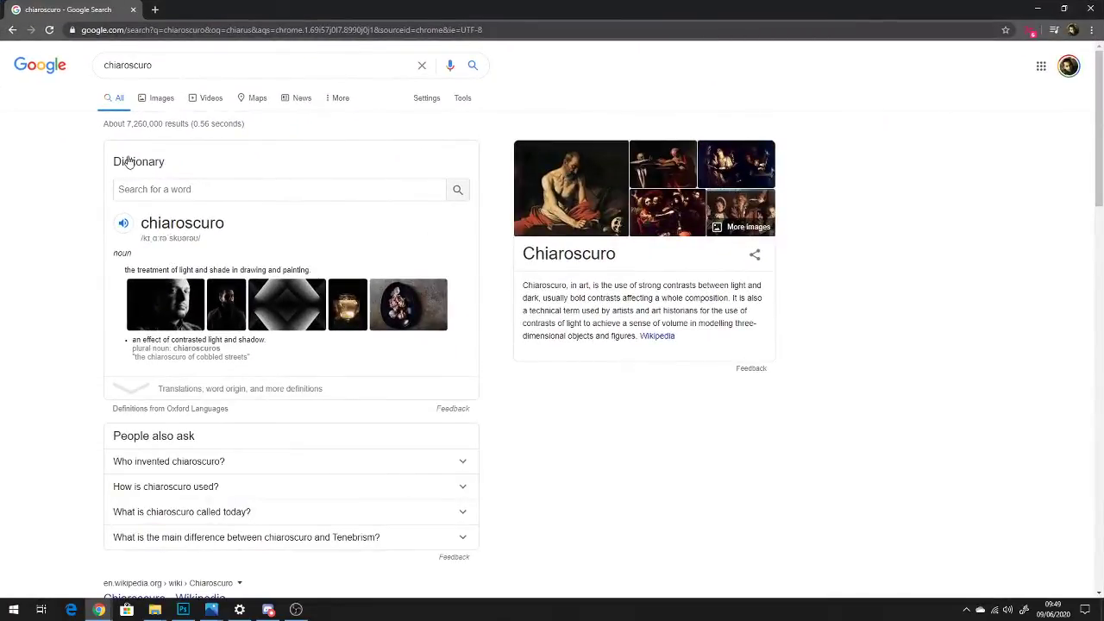
click(160, 108)
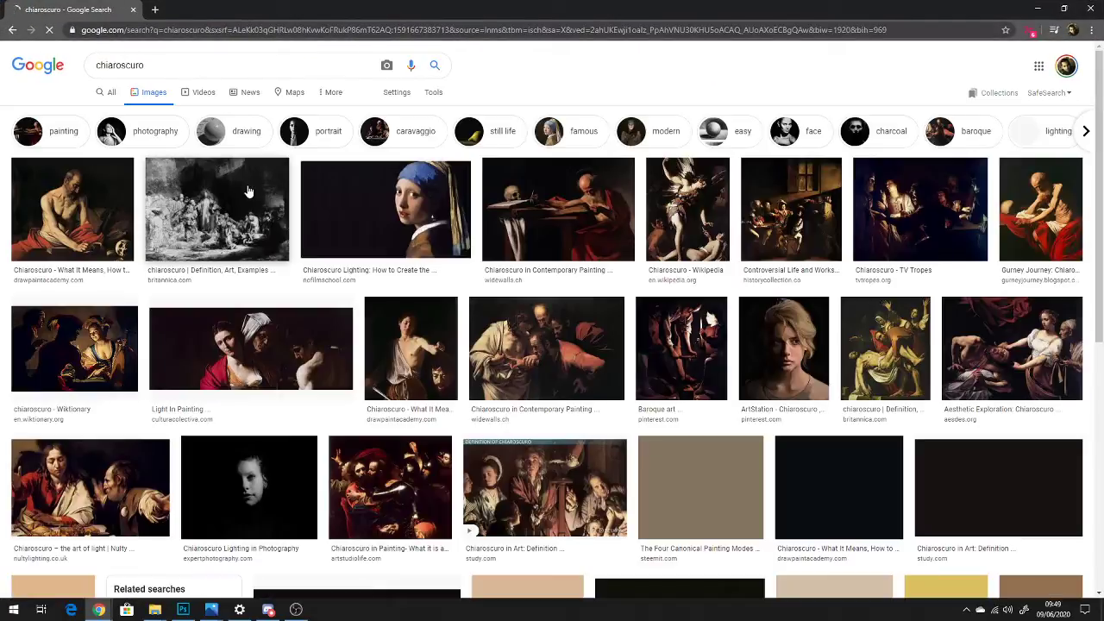
Open the first chiaroscuro painting, the writing old man with a skull, and examine it along with its related images
click(71, 207)
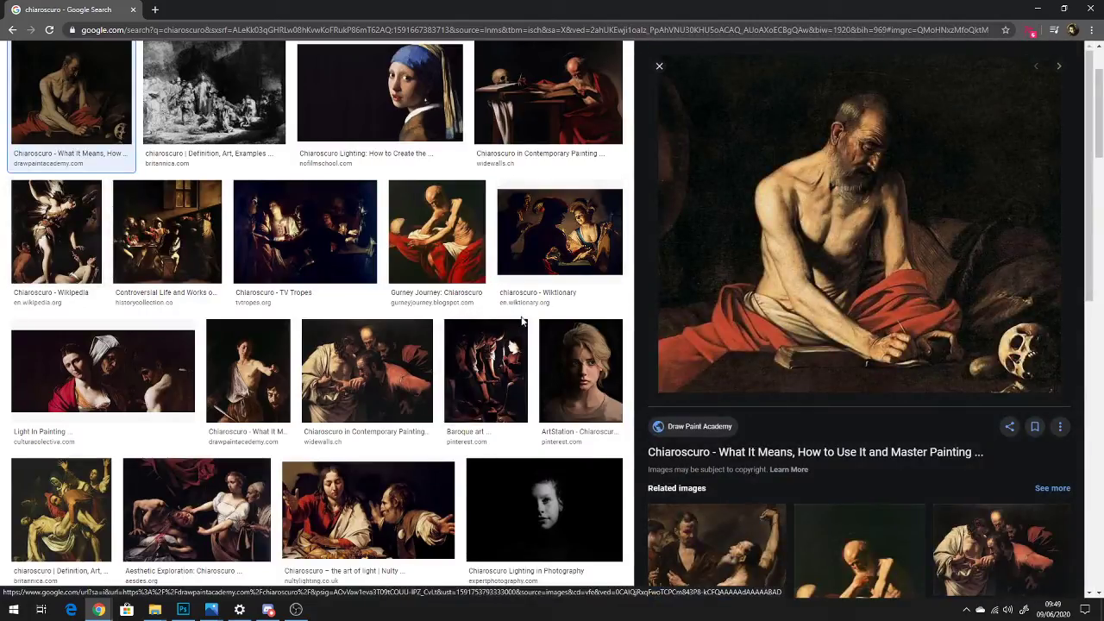
scroll(870, 276, down, 3)
scroll(873, 278, up, 3)
scroll(836, 241, down, 2)
scroll(803, 152, down, 2)
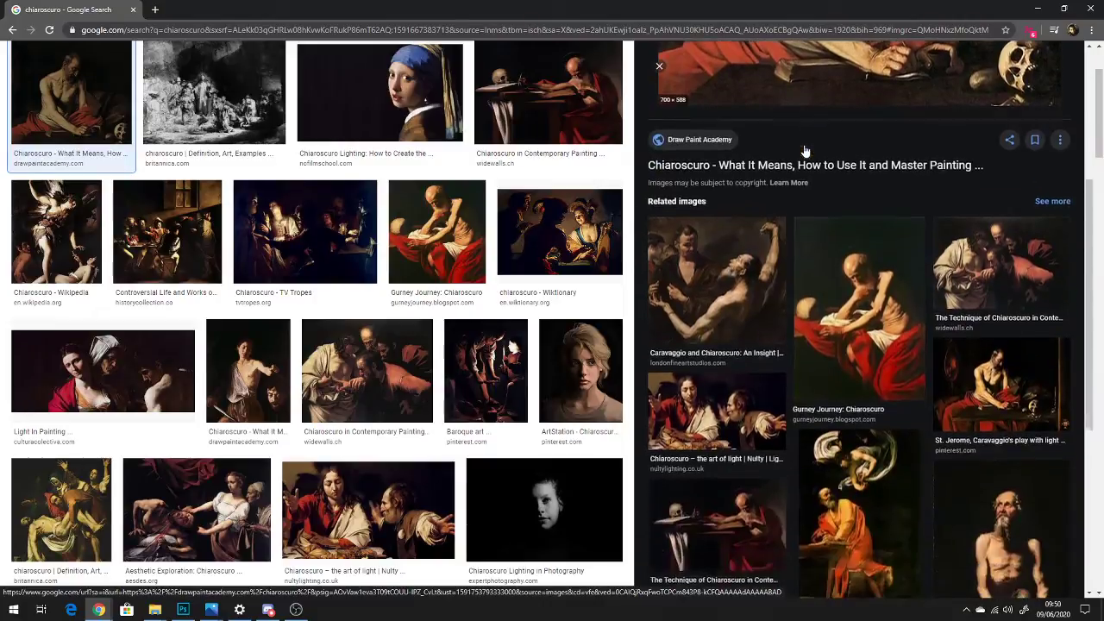
scroll(804, 152, up, 4)
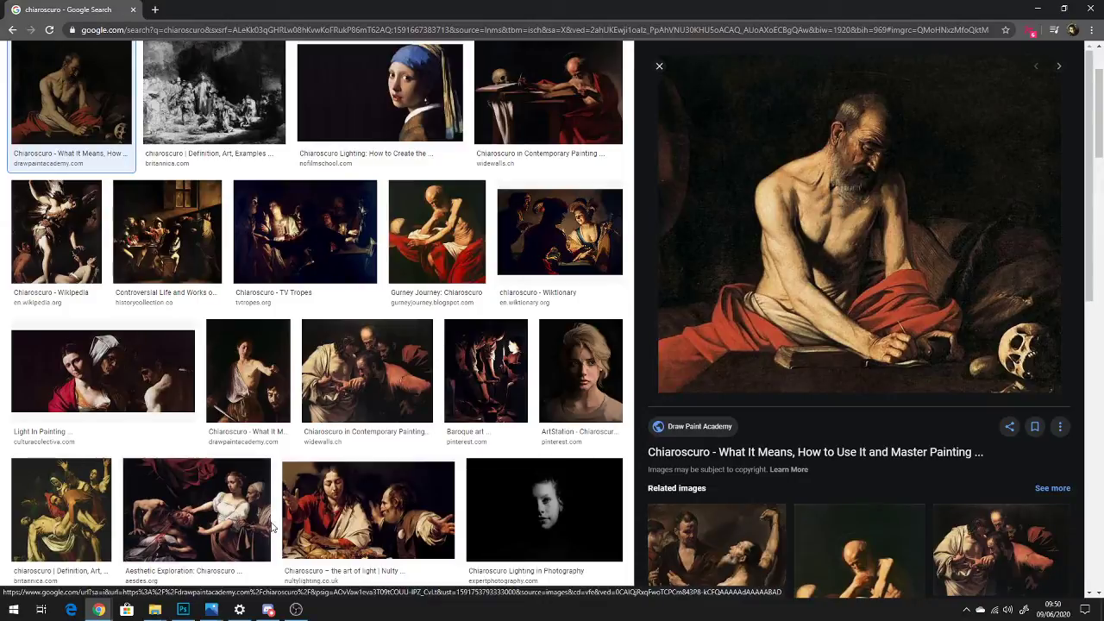
Find the Medium painting of the bearded man holding a skull and examine its light and shadow and its related images
scroll(306, 477, down, 3)
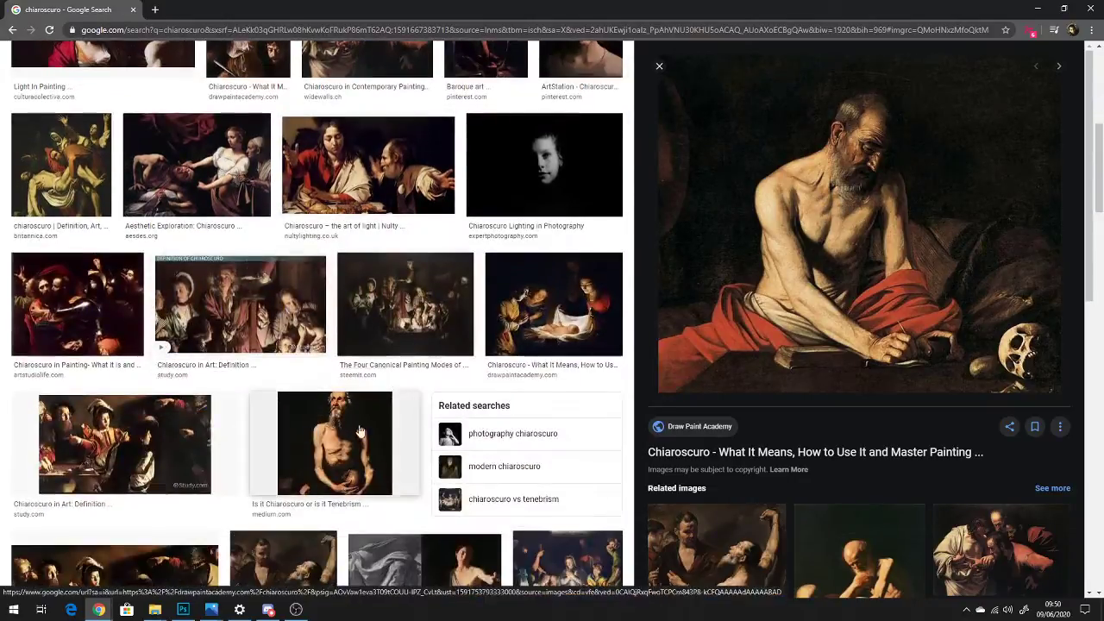
click(306, 476)
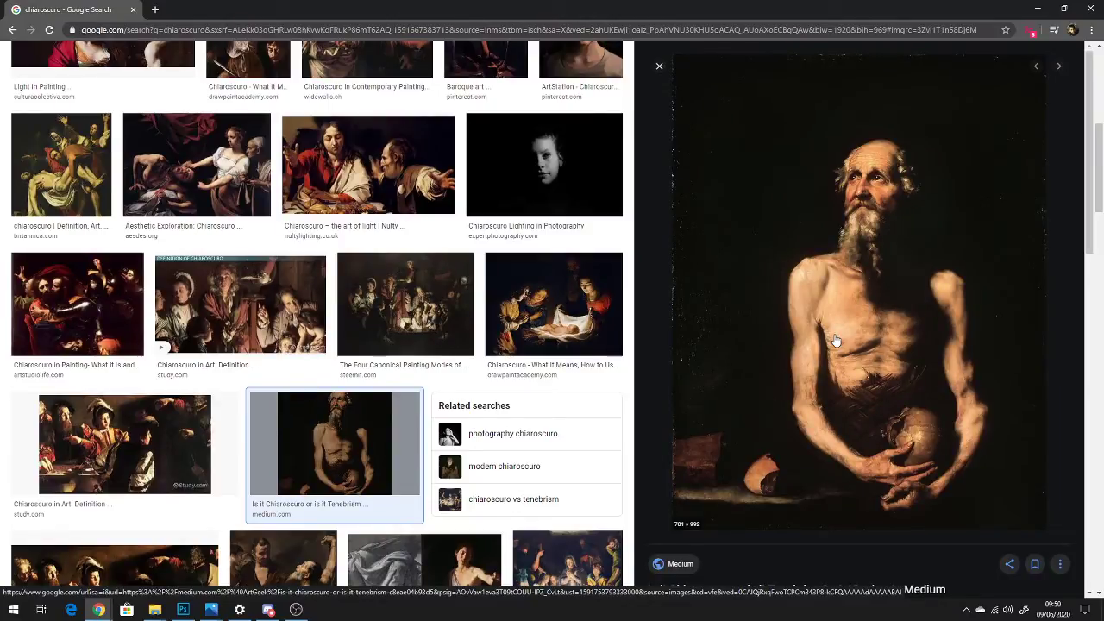
scroll(830, 346, down, 2)
scroll(831, 345, up, 2)
scroll(830, 340, down, 1)
scroll(830, 343, up, 1)
scroll(840, 371, down, 3)
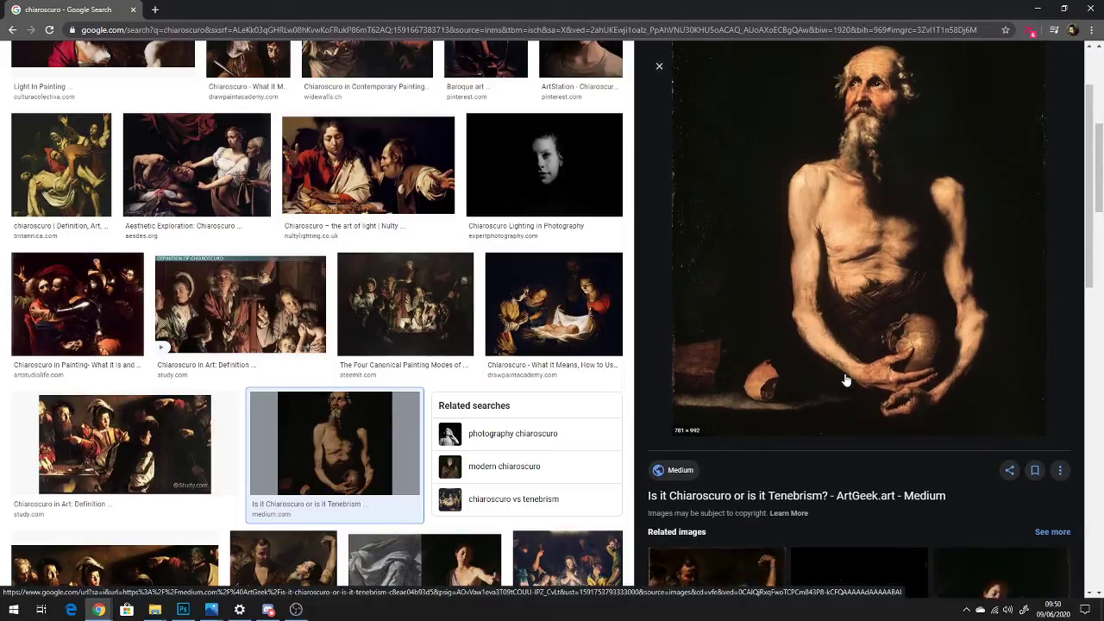
scroll(846, 380, down, 3)
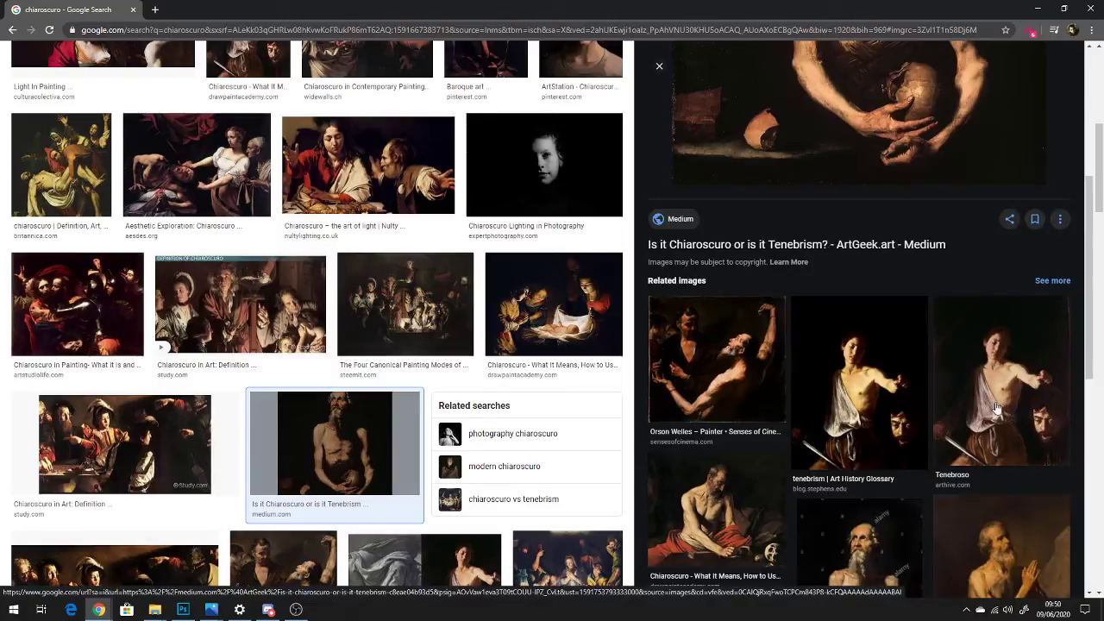
scroll(1012, 422, down, 1)
scroll(1007, 421, up, 5)
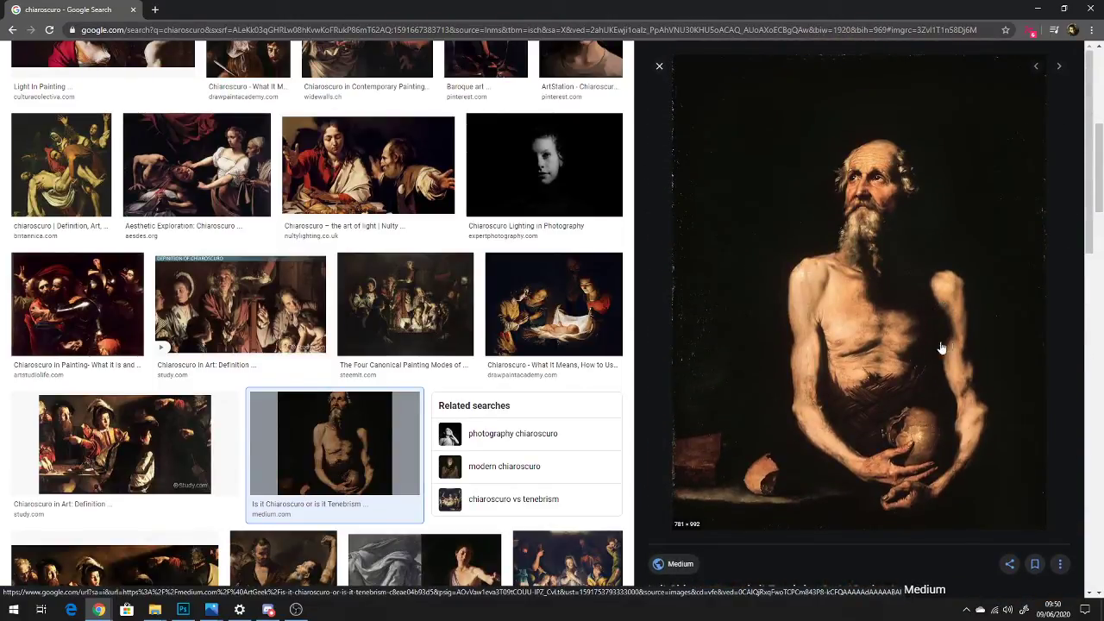
Open the StudioBinder black-and-white film still and examine its lighting alongside the related film images
scroll(431, 384, down, 4)
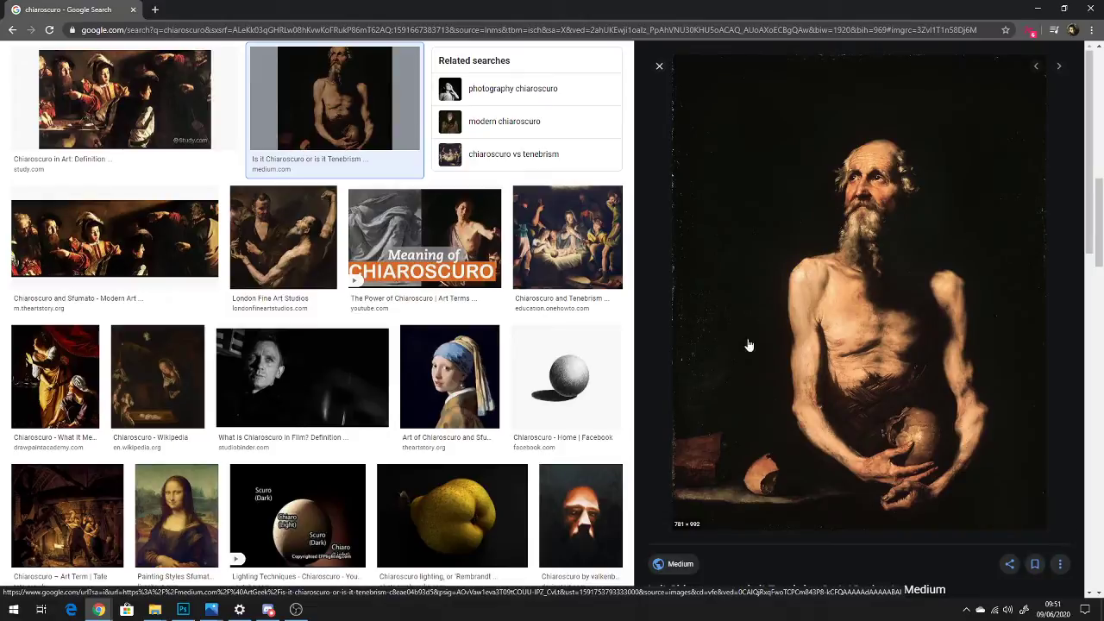
scroll(431, 549, up, 1)
scroll(432, 544, down, 1)
click(316, 394)
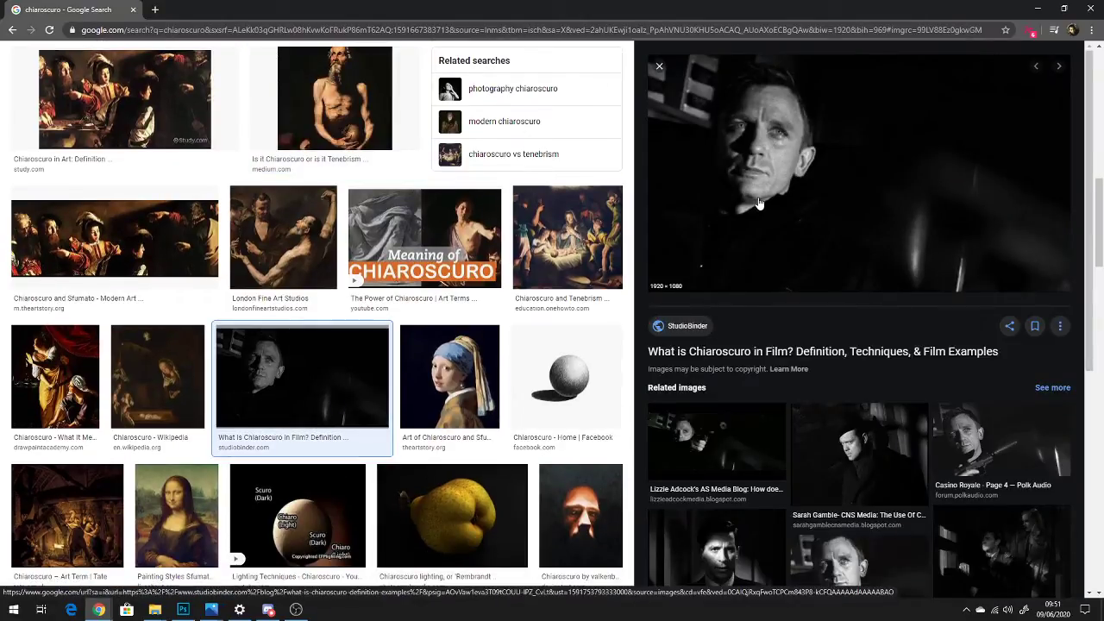
scroll(775, 203, up, 3)
scroll(807, 276, down, 3)
scroll(817, 319, down, 3)
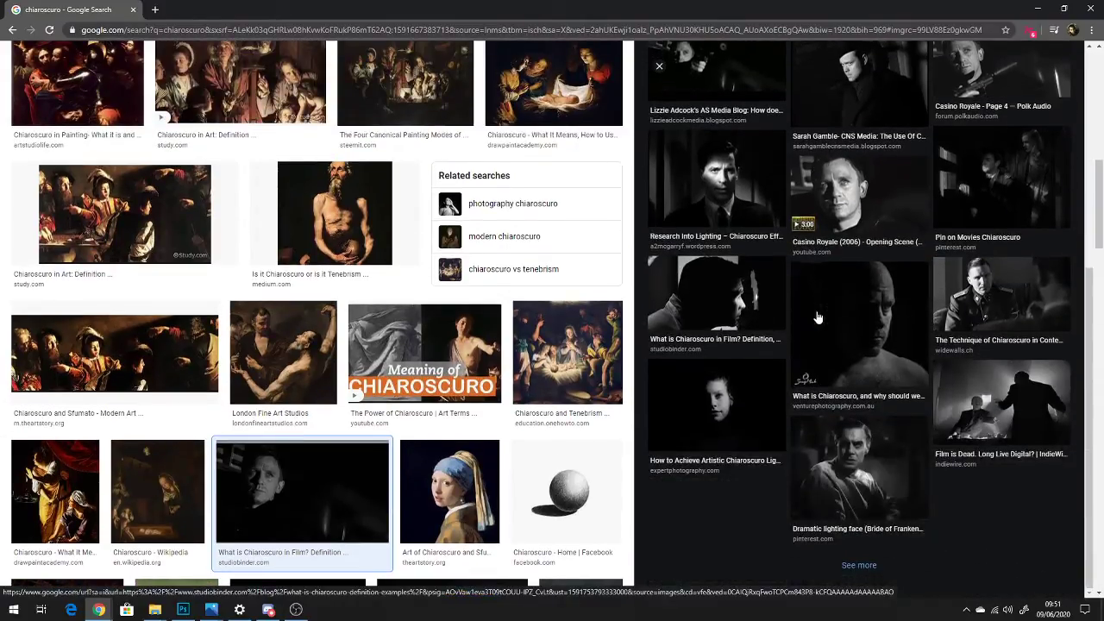
scroll(817, 318, down, 2)
scroll(817, 318, down, 3)
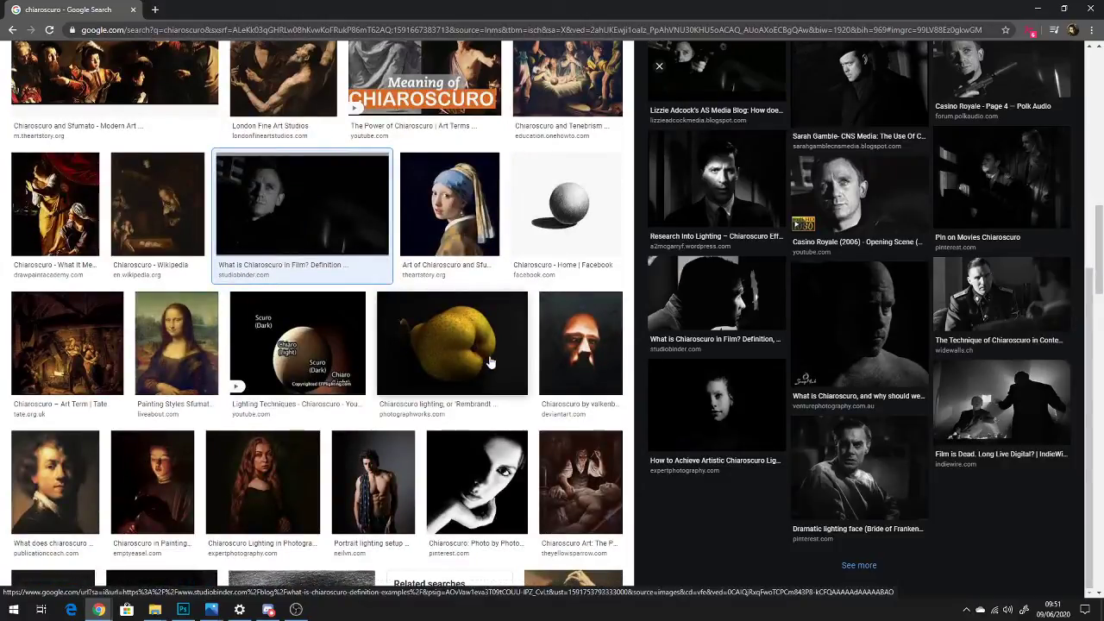
scroll(928, 263, up, 5)
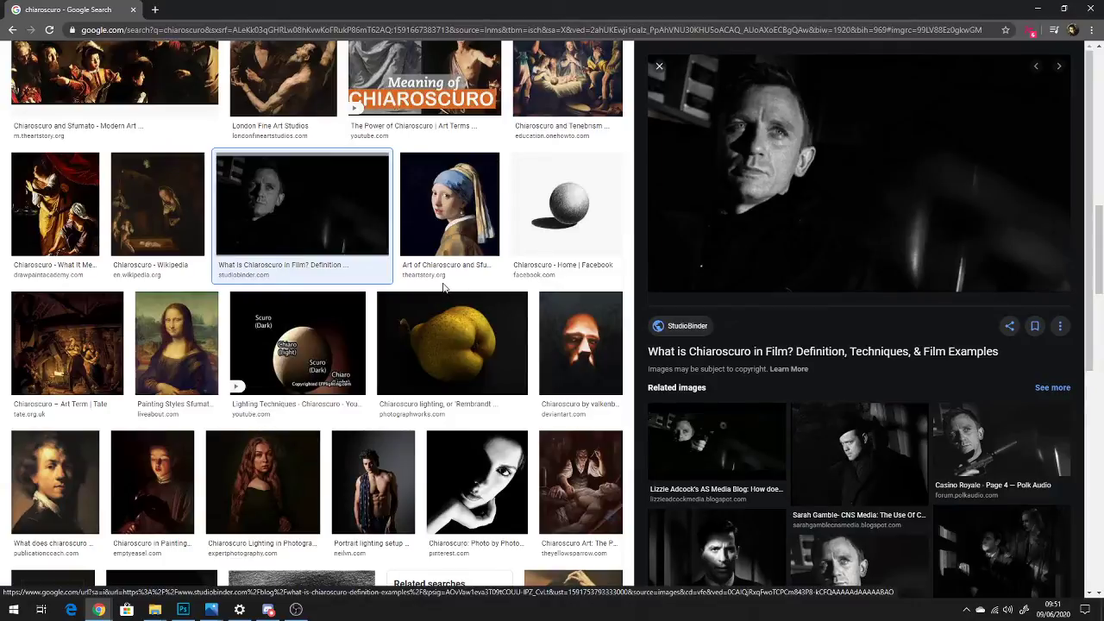
Open the high-contrast Pinterest portrait of a woman resting her face on her hand and examine its light shapes
scroll(450, 308, down, 3)
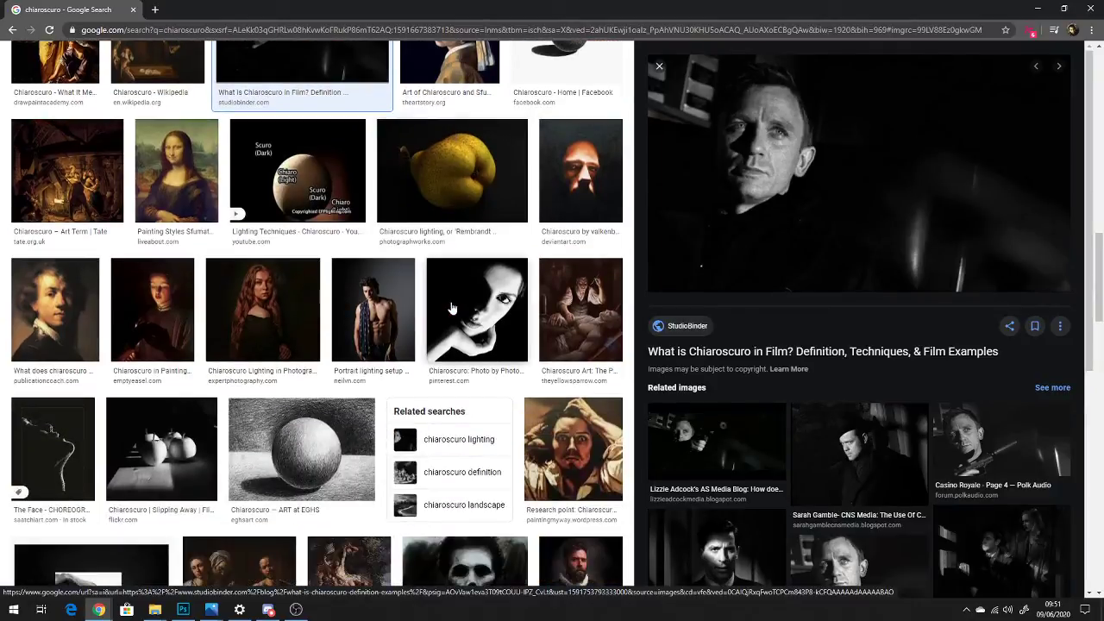
scroll(450, 308, down, 1)
click(480, 293)
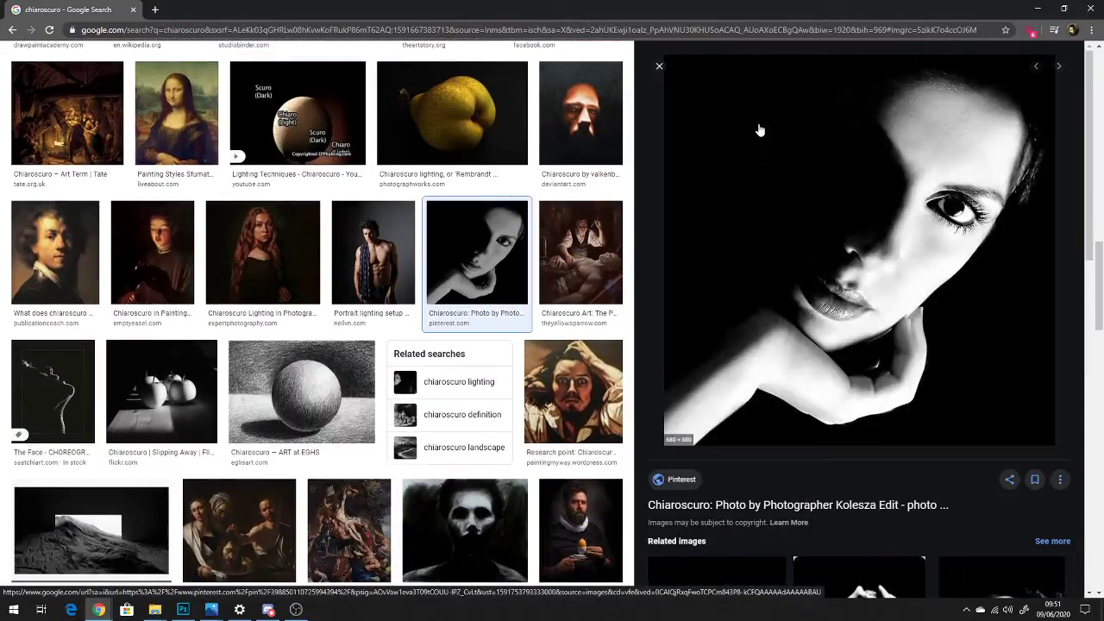
scroll(794, 289, down, 3)
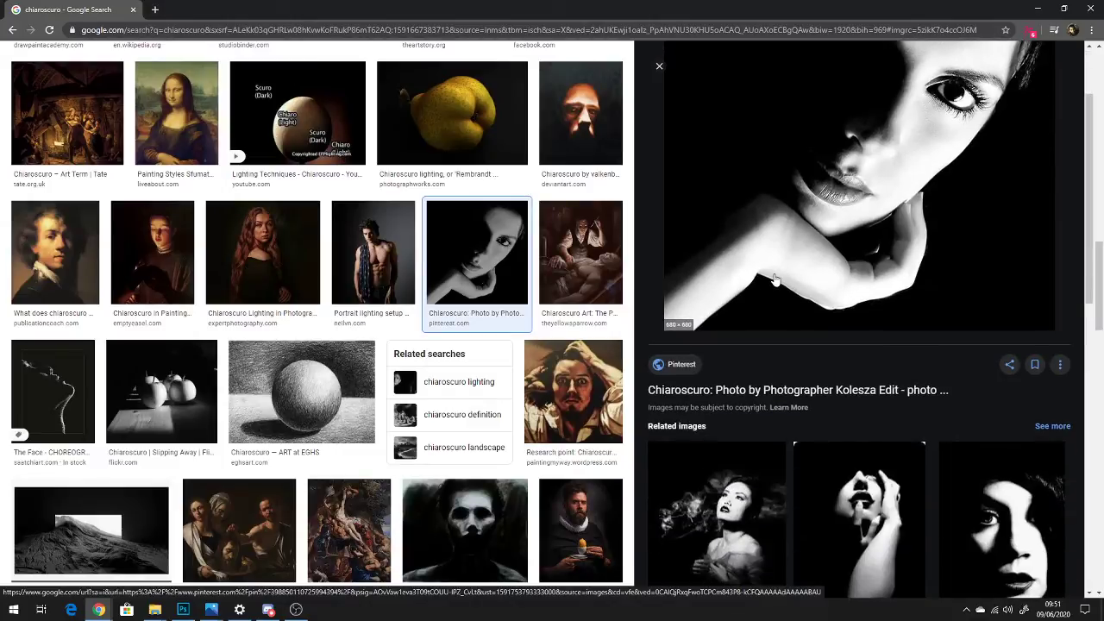
scroll(776, 276, up, 3)
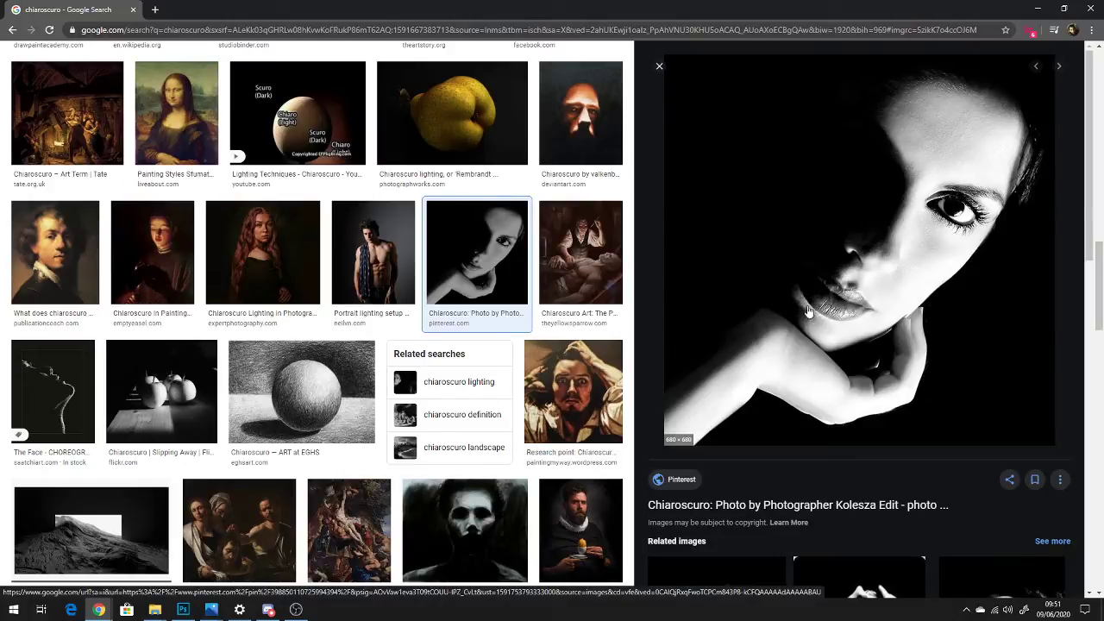
Look through more results, open the 123RF photo of the brunette woman in chiaroscuro lighting and view its related images
scroll(828, 295, down, 1)
scroll(549, 364, down, 2)
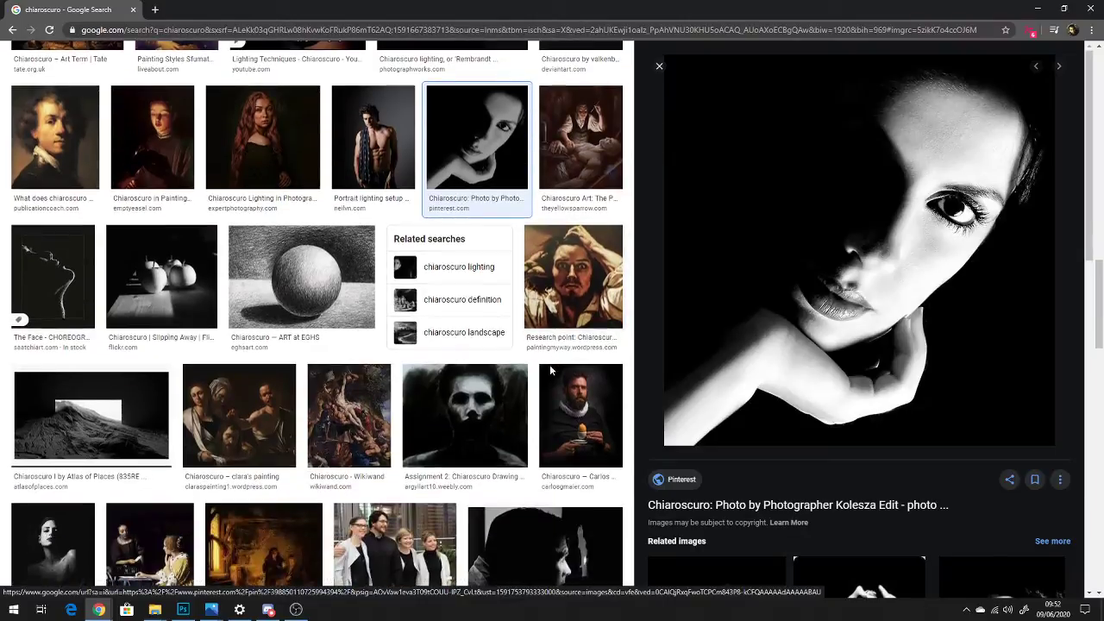
scroll(549, 367, down, 2)
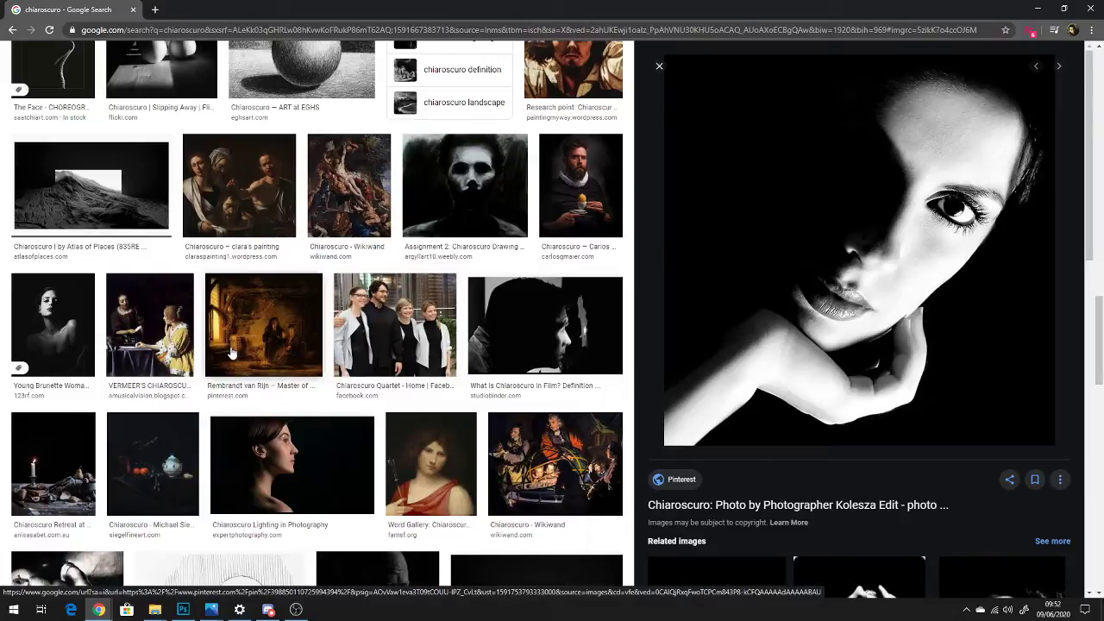
click(53, 325)
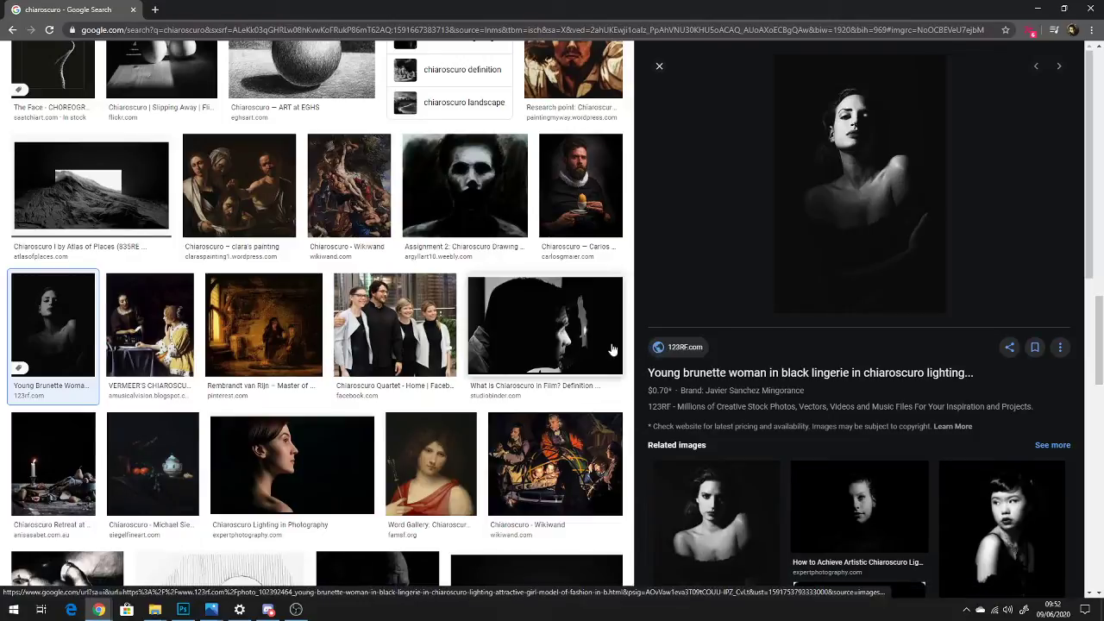
scroll(856, 383, down, 2)
scroll(869, 403, down, 3)
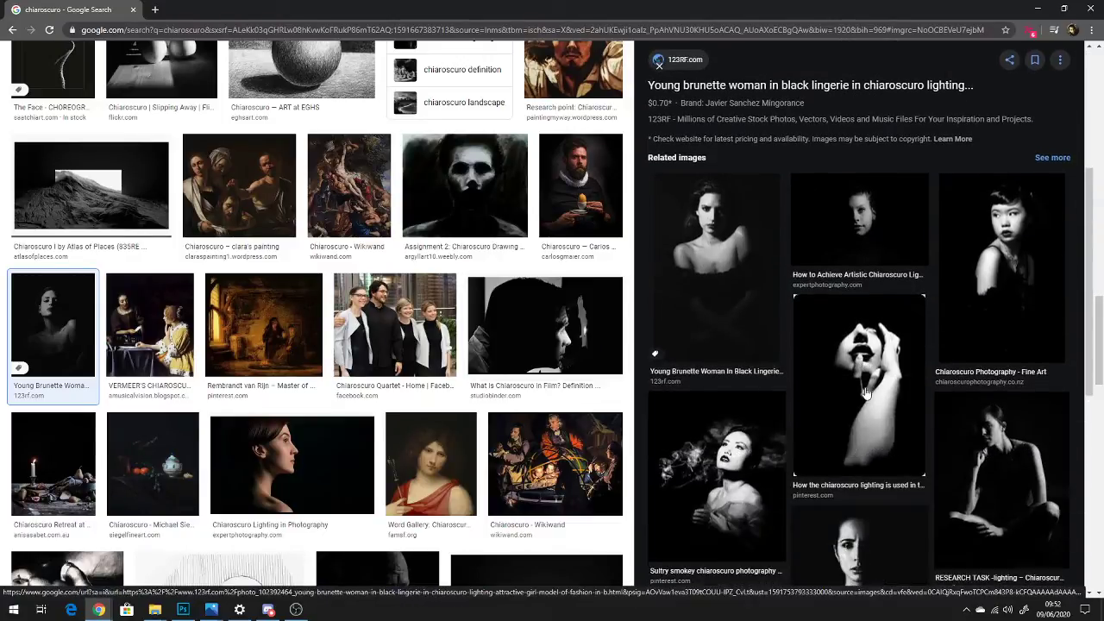
Open the related photo of a lit mouth, hand and forearm, then look further down the chiaroscuro image results
click(868, 370)
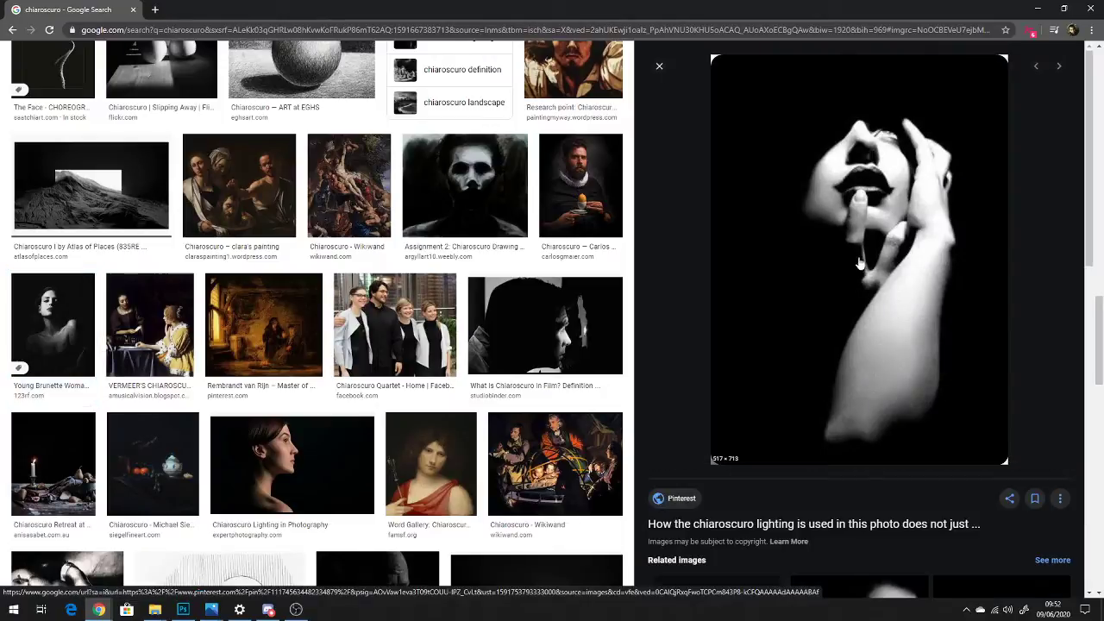
scroll(352, 444, down, 3)
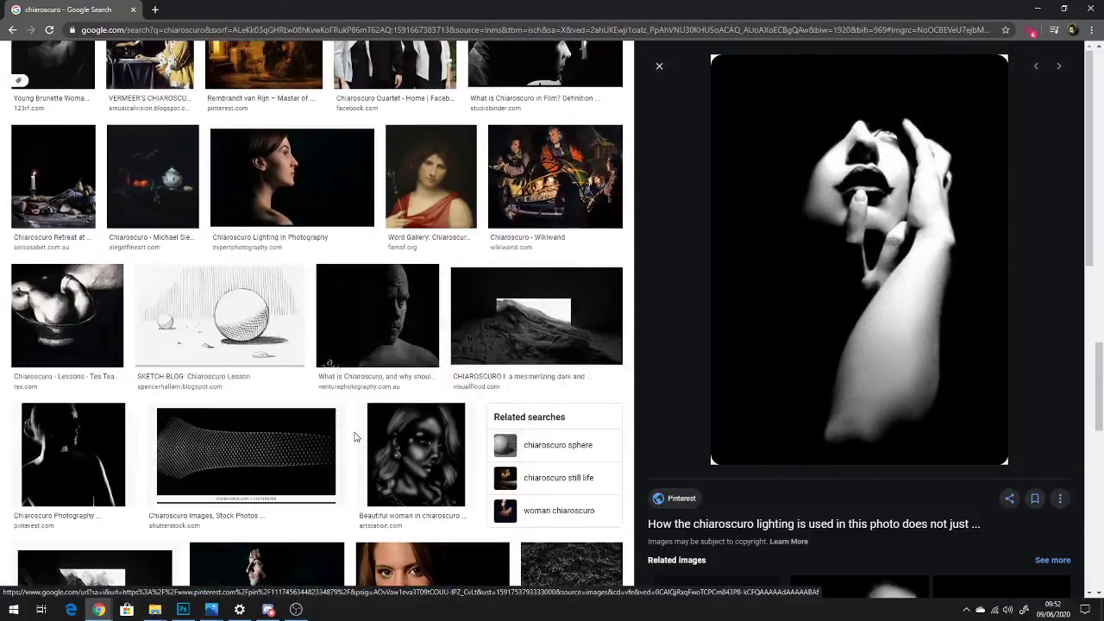
scroll(355, 437, down, 2)
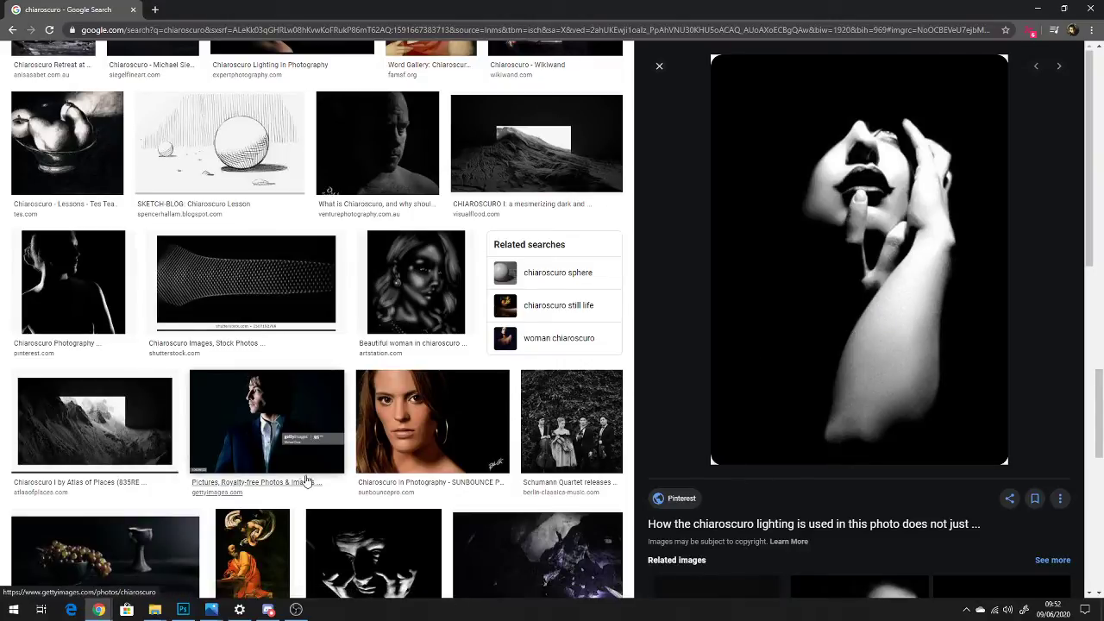
scroll(320, 461, down, 2)
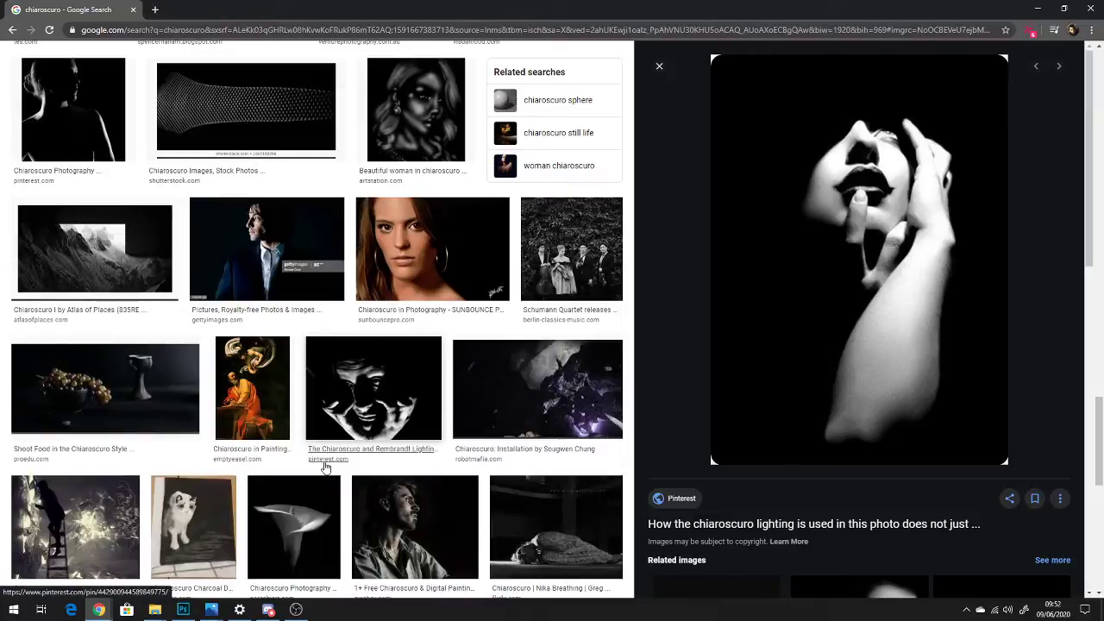
Open the Pinterest "The Chiaroscuro and Rembrandt Lighting" image of a face framed by hands and examine its related images
scroll(325, 467, down, 2)
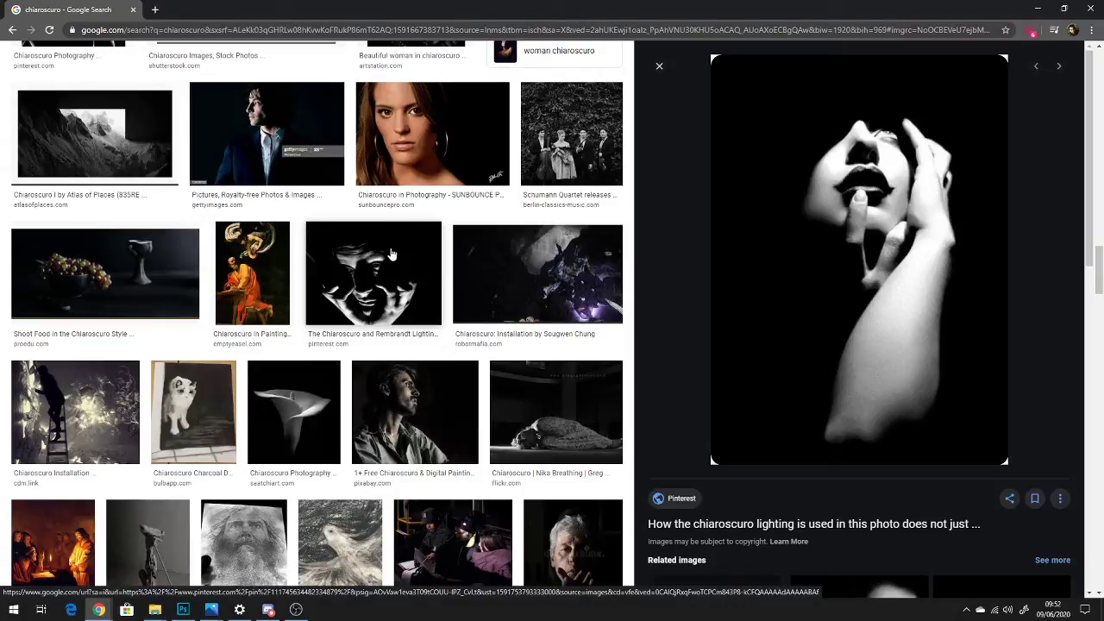
click(393, 250)
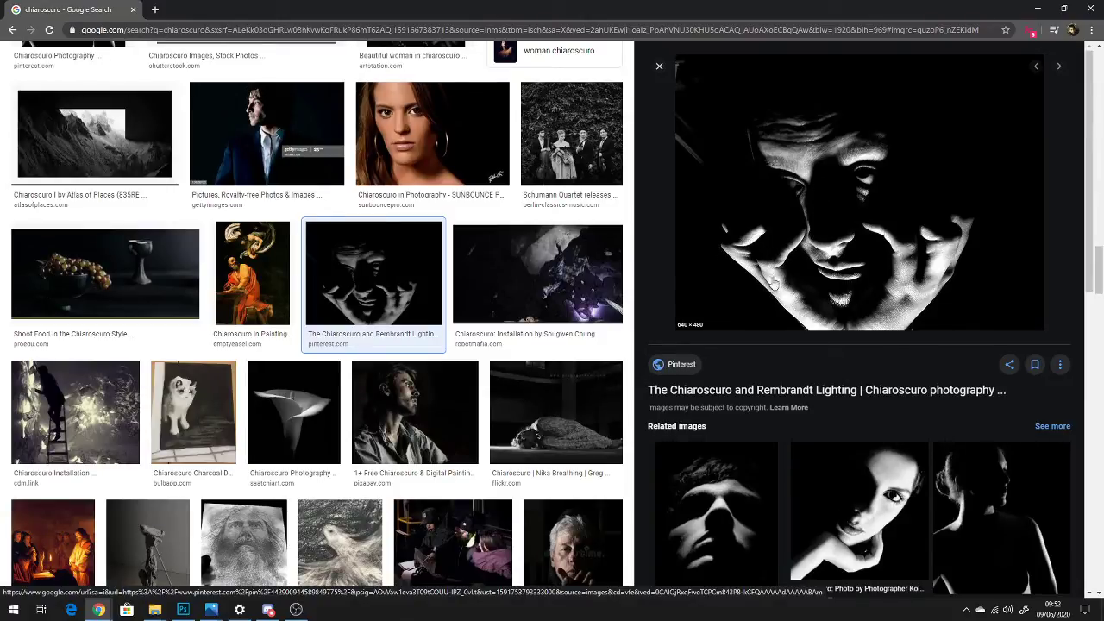
scroll(908, 290, down, 10)
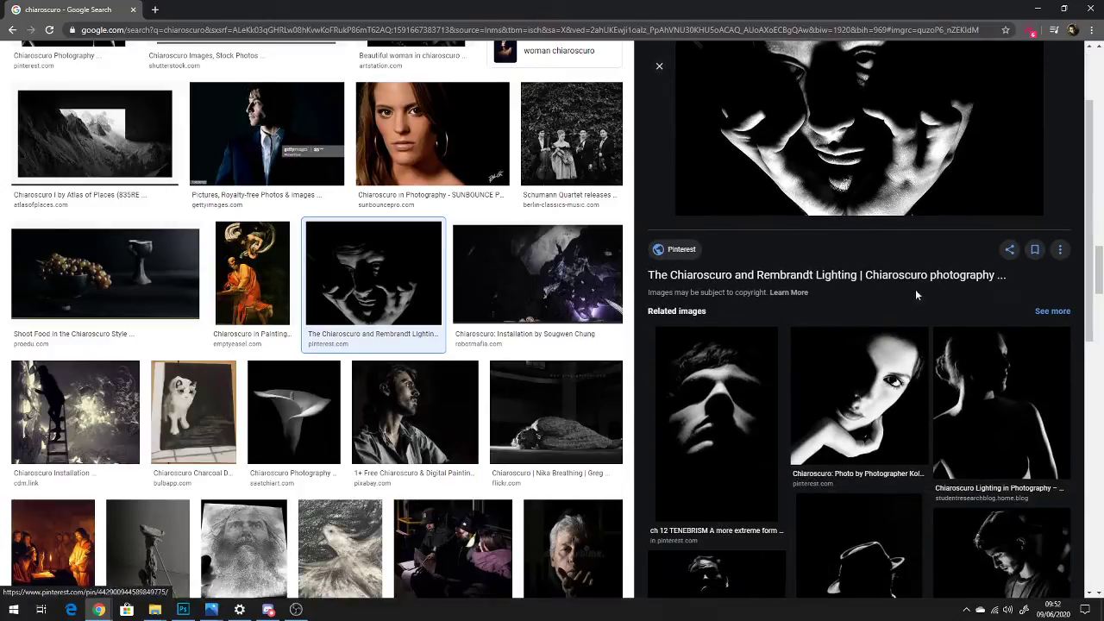
scroll(938, 372, down, 4)
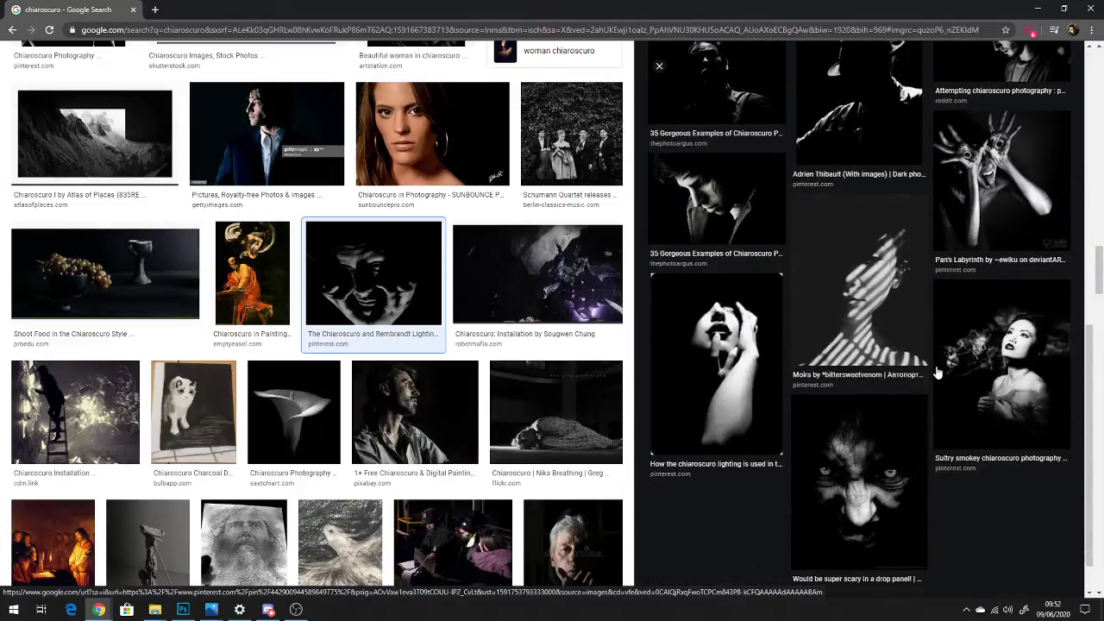
scroll(938, 373, down, 1)
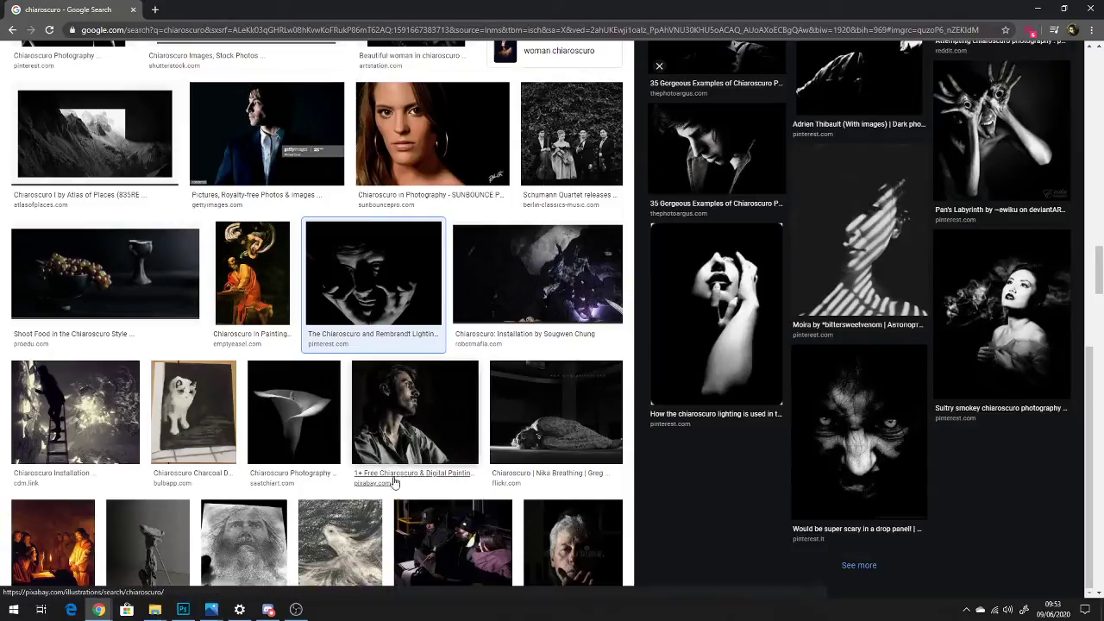
Look through more chiaroscuro image results and re-examine the lit shapes on the face framed by hands
scroll(410, 476, down, 4)
scroll(428, 466, down, 1)
scroll(440, 461, down, 4)
scroll(452, 458, down, 5)
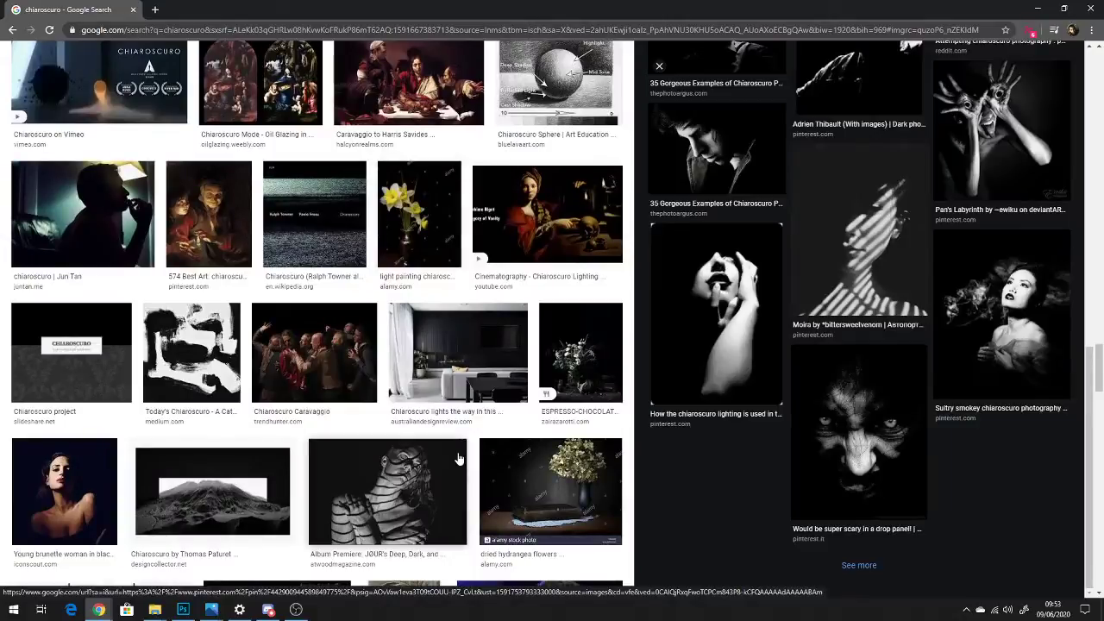
scroll(961, 336, up, 6)
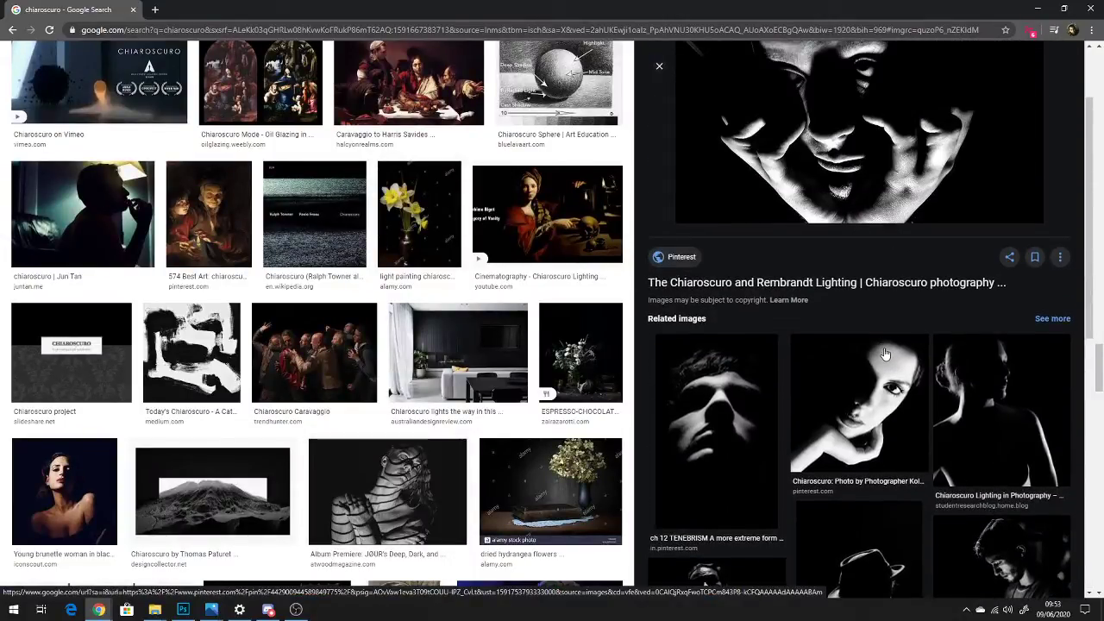
scroll(884, 353, up, 1)
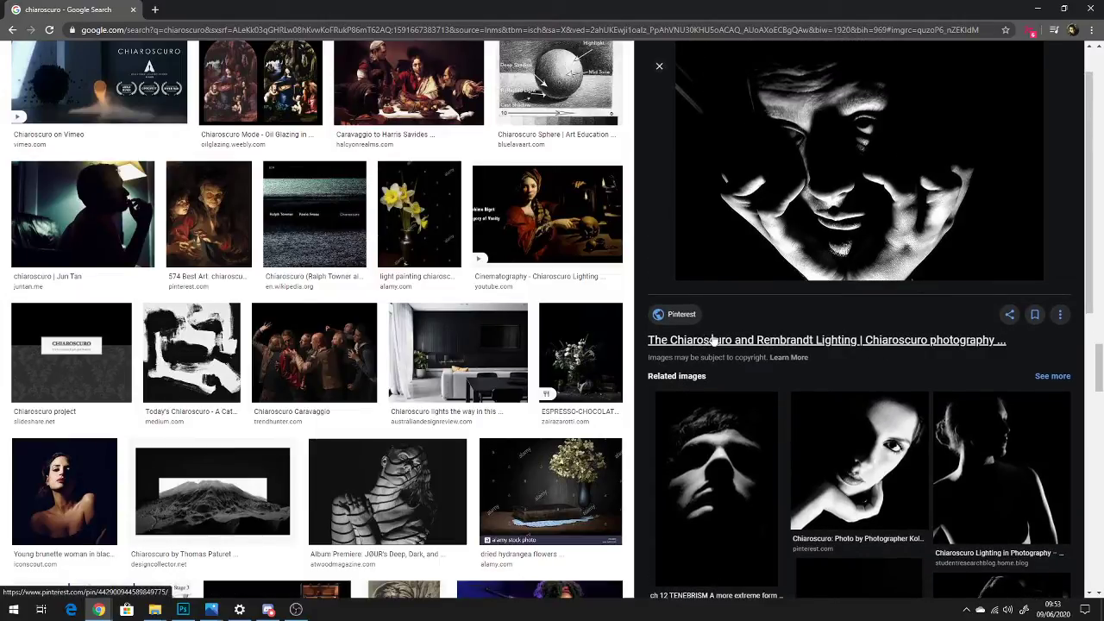
scroll(595, 328, up, 5)
scroll(601, 332, up, 2)
scroll(601, 332, up, 2)
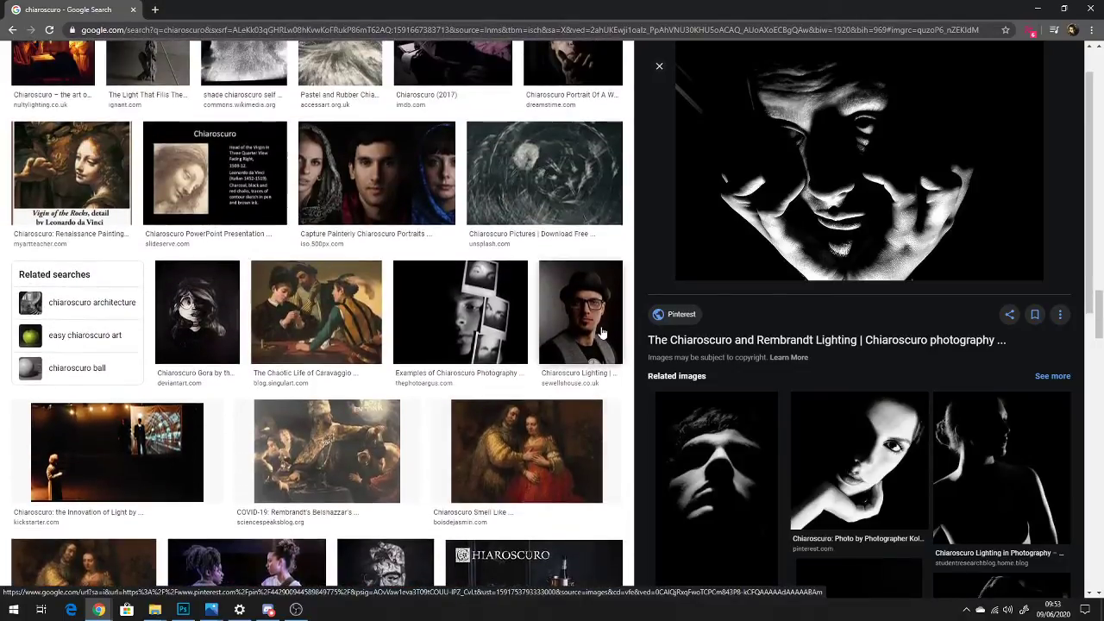
scroll(601, 332, up, 3)
scroll(604, 331, up, 2)
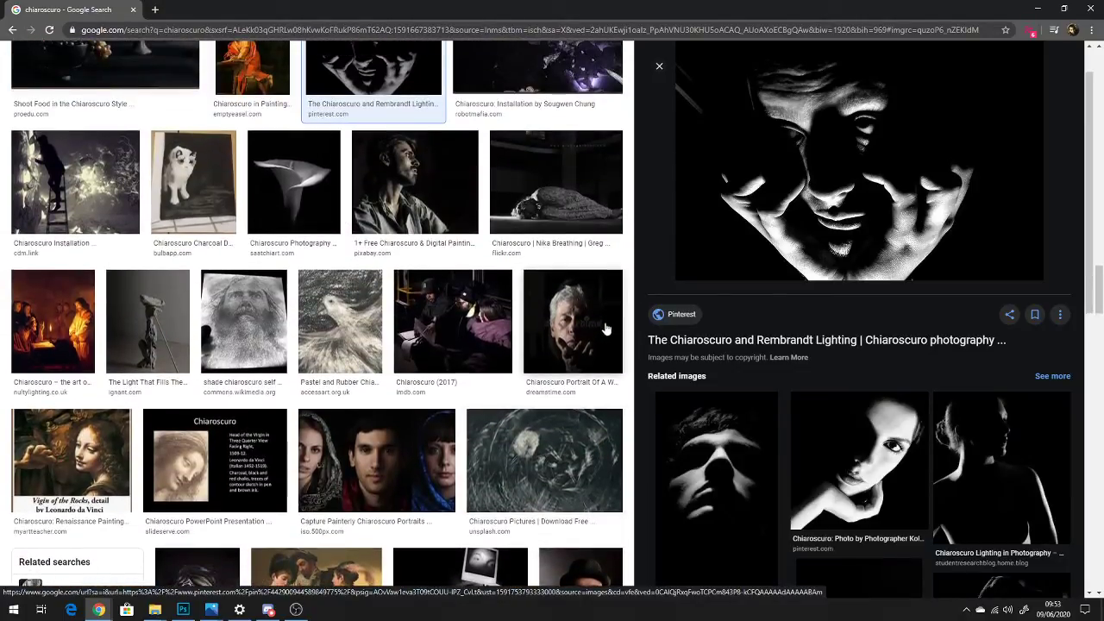
scroll(603, 331, up, 3)
Switch back to Photoshop and fill the hood opening of the cloaked staff figure with its dark silhouette tone
click(1037, 8)
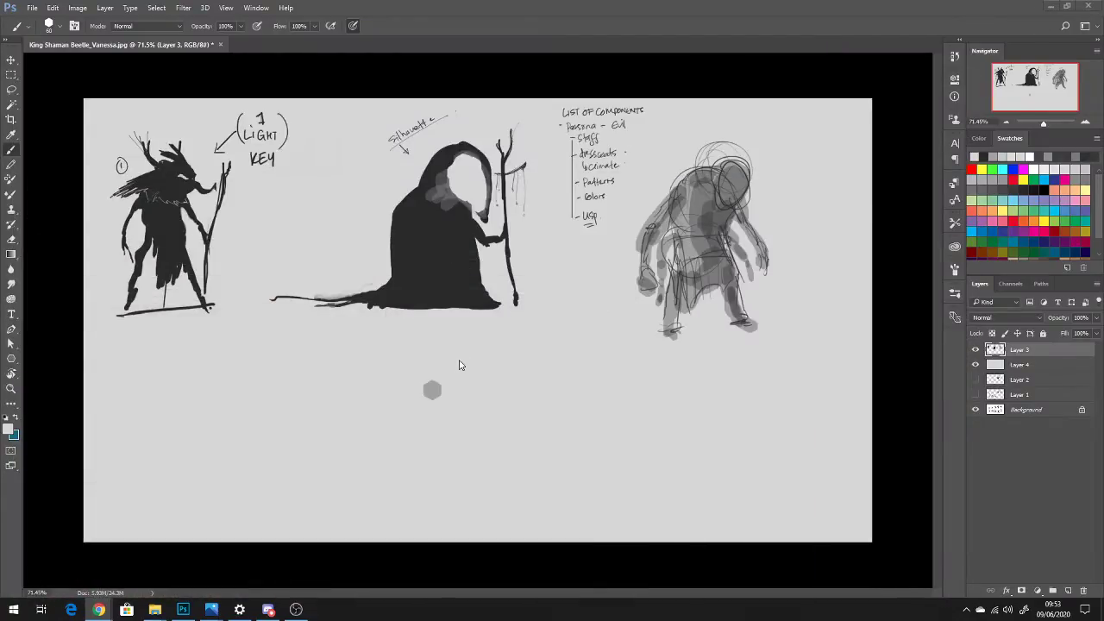
key(alt)
alt+click(446, 276)
mouse_move(457, 255)
mouse_down()
mouse_move(455, 199)
mouse_move(470, 155)
mouse_move(447, 212)
mouse_move(439, 179)
mouse_move(458, 161)
mouse_move(476, 173)
mouse_move(474, 207)
mouse_move(445, 211)
mouse_move(479, 224)
mouse_up()
mouse_move(474, 166)
mouse_down()
mouse_move(448, 196)
mouse_move(470, 155)
mouse_up()
key(ctrl+z)
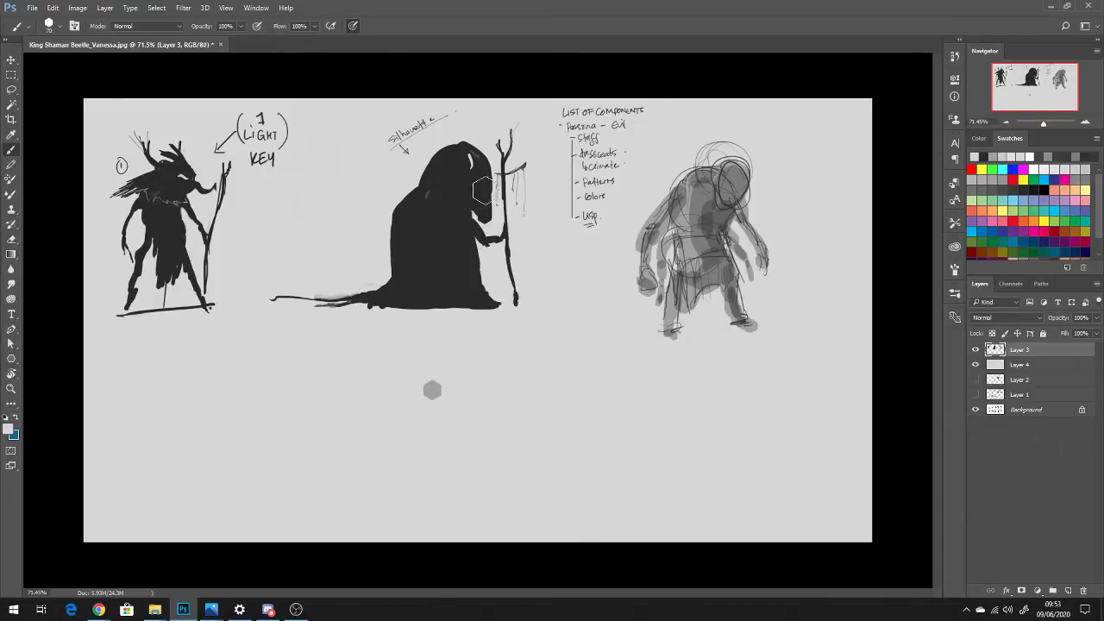
With a smaller brush, draw light contour lines on the cloaked figure marking the hood, face, strap, pendant and cloak folds
key(bracketleft)
key(bracketleft)
key(bracketleft)
key(bracketleft)
key(bracketleft)
key(bracketleft)
key(ctrl+z)
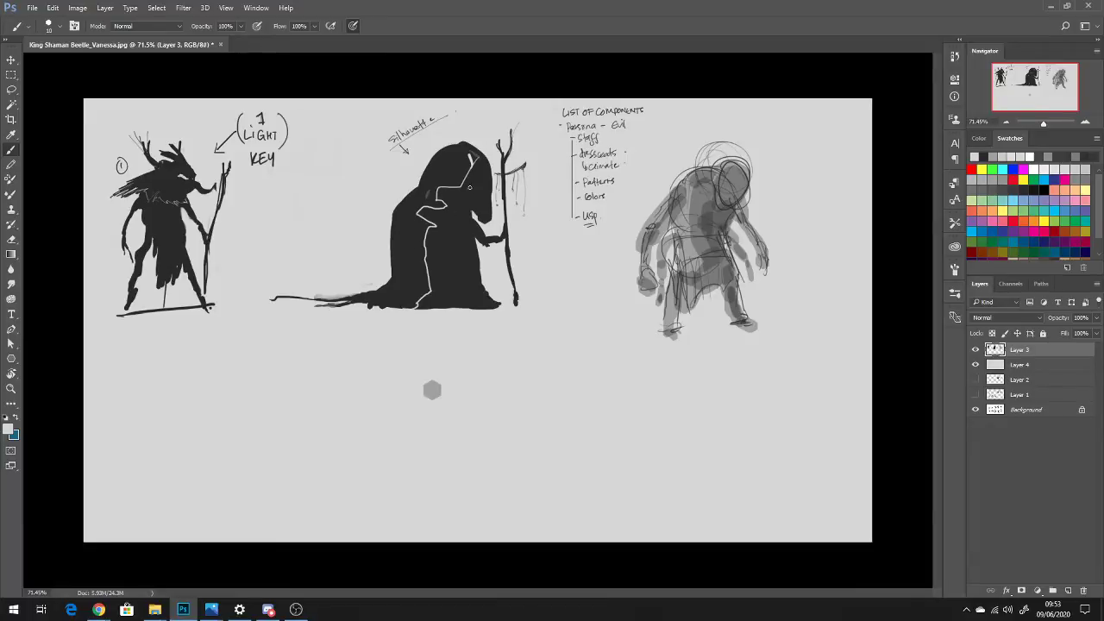
mouse_move(466, 193)
mouse_down()
mouse_move(488, 194)
mouse_move(465, 197)
mouse_up()
mouse_move(436, 209)
mouse_down()
mouse_move(467, 230)
mouse_move(425, 261)
mouse_move(446, 281)
mouse_move(436, 292)
mouse_move(451, 290)
mouse_move(442, 296)
mouse_up()
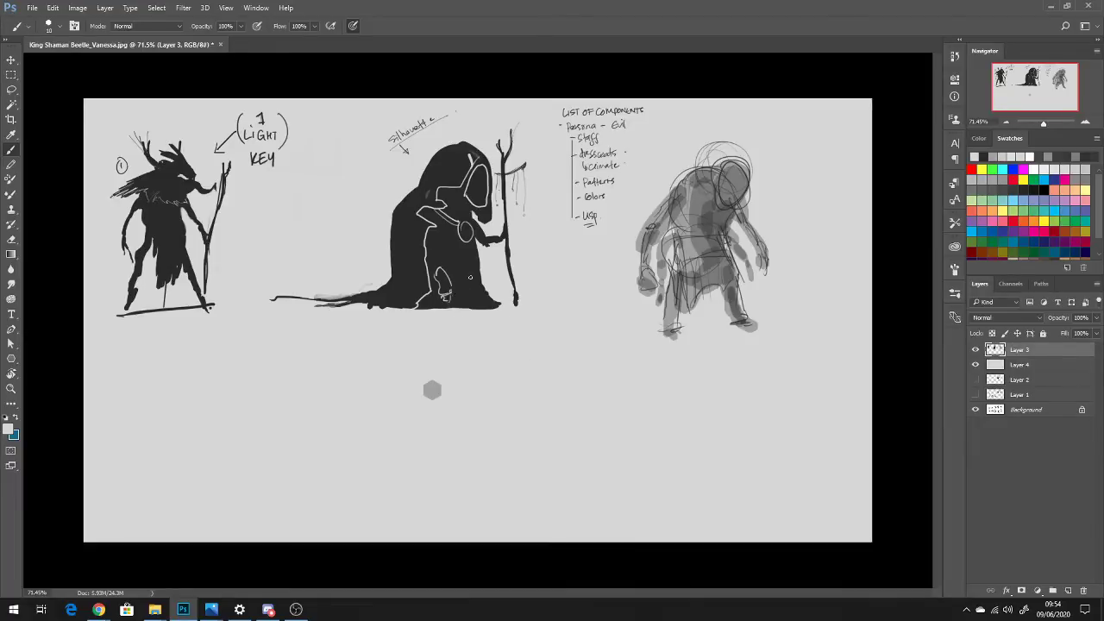
With a larger brush, fill the lit areas of the hood, face, shoulder and cloak with light grey, leaving a dark outline
key(bracketright)
key(bracketright)
key(bracketright)
key(bracketright)
key(bracketright)
key(bracketright)
key(bracketright)
key(bracketright)
key(bracketright)
key(bracketright)
key(bracketright)
key(bracketright)
key(bracketright)
mouse_move(457, 162)
mouse_down()
mouse_move(431, 183)
mouse_move(444, 155)
mouse_move(455, 158)
mouse_move(436, 170)
mouse_move(469, 150)
mouse_move(456, 171)
mouse_move(471, 152)
mouse_move(417, 197)
mouse_move(423, 209)
mouse_move(423, 197)
mouse_move(405, 215)
mouse_move(420, 186)
mouse_move(397, 220)
mouse_move(404, 204)
mouse_move(398, 220)
mouse_move(411, 212)
mouse_move(420, 222)
mouse_move(407, 266)
mouse_move(401, 222)
mouse_move(405, 274)
mouse_move(417, 235)
mouse_move(412, 263)
mouse_move(403, 249)
mouse_move(402, 263)
mouse_move(400, 211)
mouse_move(409, 269)
mouse_move(412, 258)
mouse_move(403, 288)
mouse_move(431, 313)
mouse_move(444, 298)
mouse_move(370, 301)
mouse_move(395, 277)
mouse_move(390, 302)
mouse_move(445, 296)
mouse_up()
mouse_move(438, 221)
mouse_down()
mouse_move(428, 222)
mouse_move(438, 199)
mouse_move(466, 234)
mouse_move(481, 172)
mouse_move(472, 190)
mouse_move(474, 173)
mouse_move(481, 203)
mouse_move(487, 185)
mouse_move(485, 228)
mouse_up()
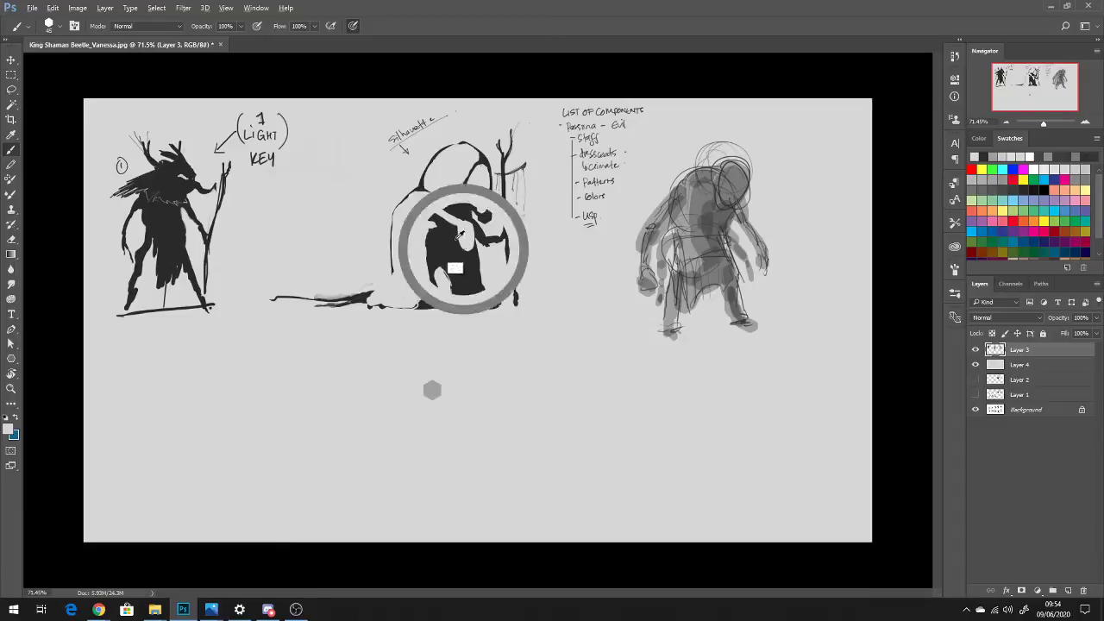
Draw a dark light-direction arrow toward the cloaked figure and add shadow strokes on its shoulder and hood
drag(333, 181, 352, 198)
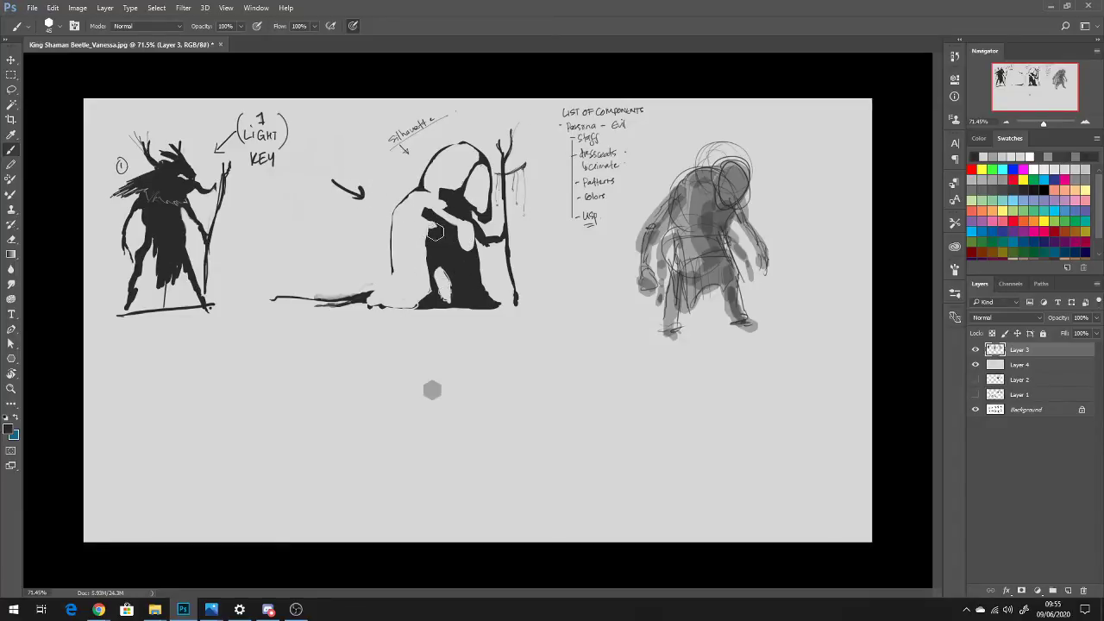
mouse_move(405, 218)
mouse_down()
mouse_move(437, 226)
mouse_move(411, 218)
mouse_move(430, 226)
mouse_move(420, 204)
mouse_move(443, 226)
mouse_move(430, 205)
mouse_move(456, 191)
mouse_move(437, 202)
mouse_move(453, 208)
mouse_move(441, 200)
mouse_move(444, 184)
mouse_move(456, 185)
mouse_move(433, 181)
mouse_move(477, 178)
mouse_move(433, 155)
mouse_move(477, 173)
mouse_move(477, 157)
mouse_move(464, 161)
mouse_move(483, 178)
mouse_move(449, 178)
mouse_up()
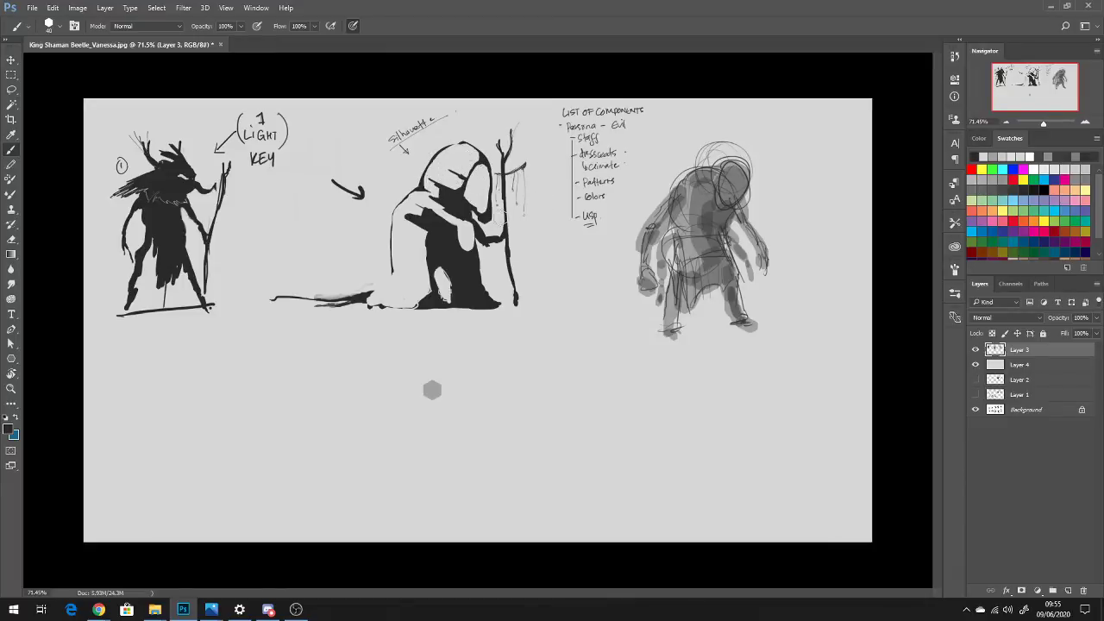
With a fine dark brush, draw the facial features and jaw inside the cloaked figure's hood
key(bracketleft)
key(bracketleft)
key(bracketleft)
key(bracketleft)
key(bracketleft)
key(bracketleft)
key(bracketleft)
drag(474, 178, 486, 186)
mouse_move(486, 199)
mouse_down()
mouse_move(485, 215)
mouse_move(474, 197)
mouse_move(494, 233)
mouse_up()
Draw two antennae above the hood and add small dark details to the pendant and cloak fold
key(x)
key(x)
mouse_move(479, 138)
mouse_down()
mouse_move(497, 127)
mouse_move(458, 119)
mouse_up()
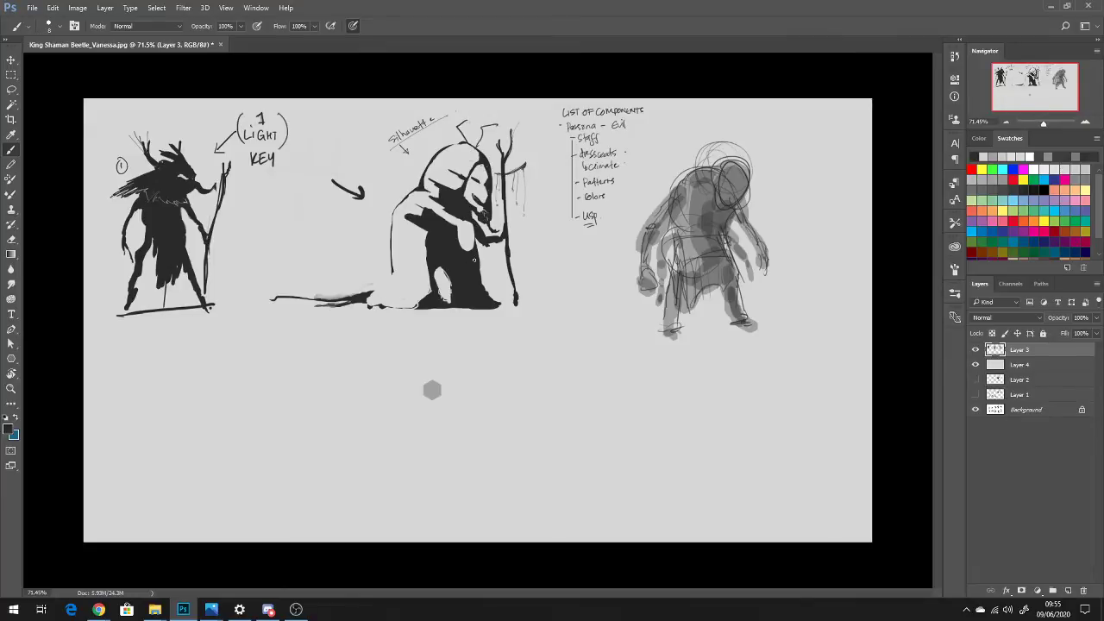
mouse_move(466, 244)
mouse_down()
mouse_move(466, 222)
mouse_move(472, 236)
mouse_up()
drag(438, 282, 442, 291)
Hand-letter the note "NEGATIVE & POSITIVE SPACE" beside the cloaked figure
mouse_move(526, 262)
mouse_down()
mouse_move(532, 274)
mouse_move(534, 262)
mouse_move(540, 273)
mouse_move(563, 262)
mouse_move(559, 272)
mouse_move(570, 260)
mouse_move(575, 272)
mouse_move(535, 300)
mouse_move(540, 281)
mouse_move(561, 297)
mouse_up()
drag(558, 288, 572, 297)
drag(574, 285, 583, 297)
drag(579, 290, 537, 321)
mouse_move(538, 308)
mouse_down()
mouse_move(551, 305)
mouse_move(556, 320)
mouse_up()
mouse_move(565, 308)
mouse_down()
mouse_move(559, 315)
mouse_move(572, 305)
mouse_up()
drag(566, 311, 572, 311)
drag(566, 316, 574, 316)
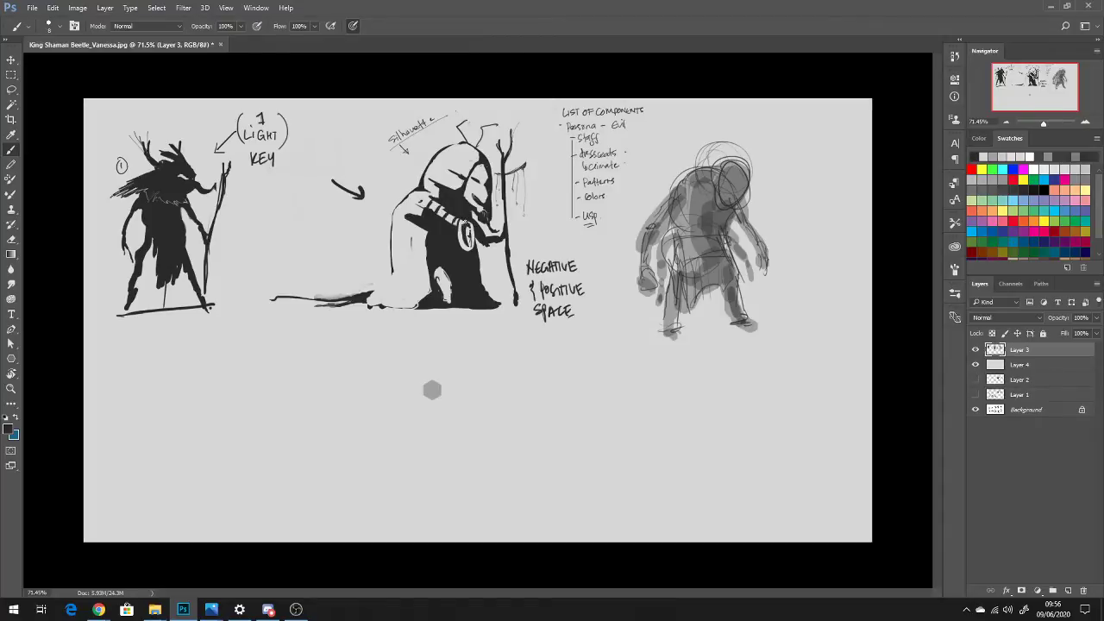
Detail the pendant and draw dark fold and pattern lines across the cloaked figure's lit sleeve and lower cloak
drag(466, 223, 471, 229)
mouse_move(410, 264)
mouse_down()
mouse_move(427, 239)
mouse_move(384, 303)
mouse_move(406, 274)
mouse_move(427, 287)
mouse_move(413, 305)
mouse_move(415, 295)
mouse_up()
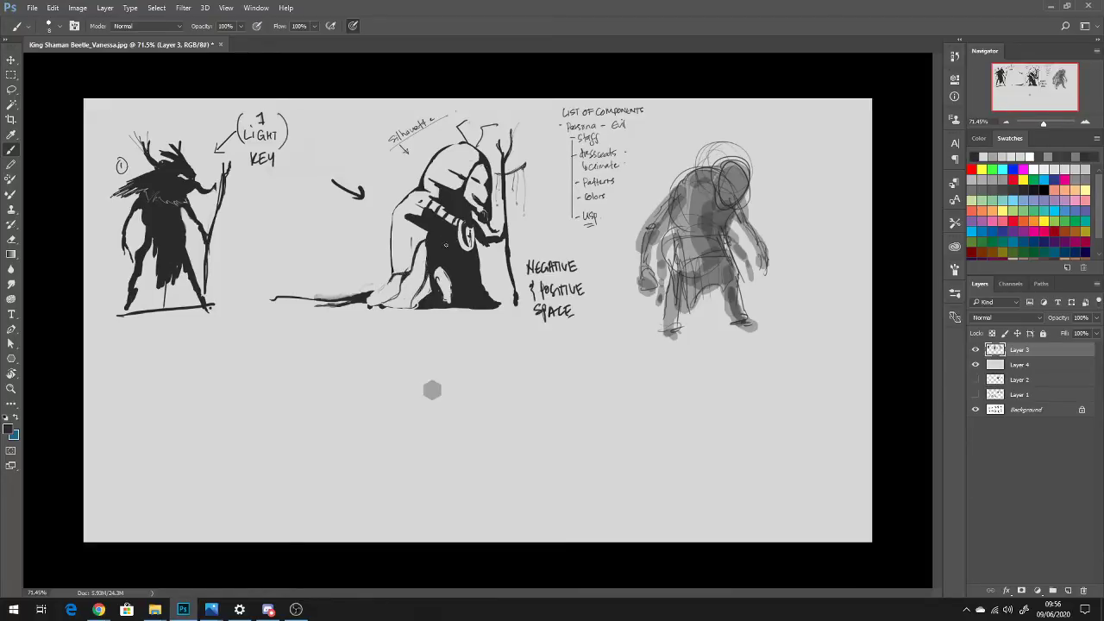
mouse_move(413, 225)
mouse_down()
mouse_move(393, 250)
mouse_move(415, 229)
mouse_move(394, 253)
mouse_move(400, 269)
mouse_up()
mouse_move(415, 232)
mouse_down()
mouse_move(408, 255)
mouse_move(416, 231)
mouse_up()
mouse_move(440, 246)
mouse_down()
mouse_move(423, 250)
mouse_move(427, 269)
mouse_move(432, 241)
mouse_move(405, 223)
mouse_up()
Using tones sampled from the drawing, refine the figure's face and jaw and add a striped trim along the hood
alt+click(422, 276)
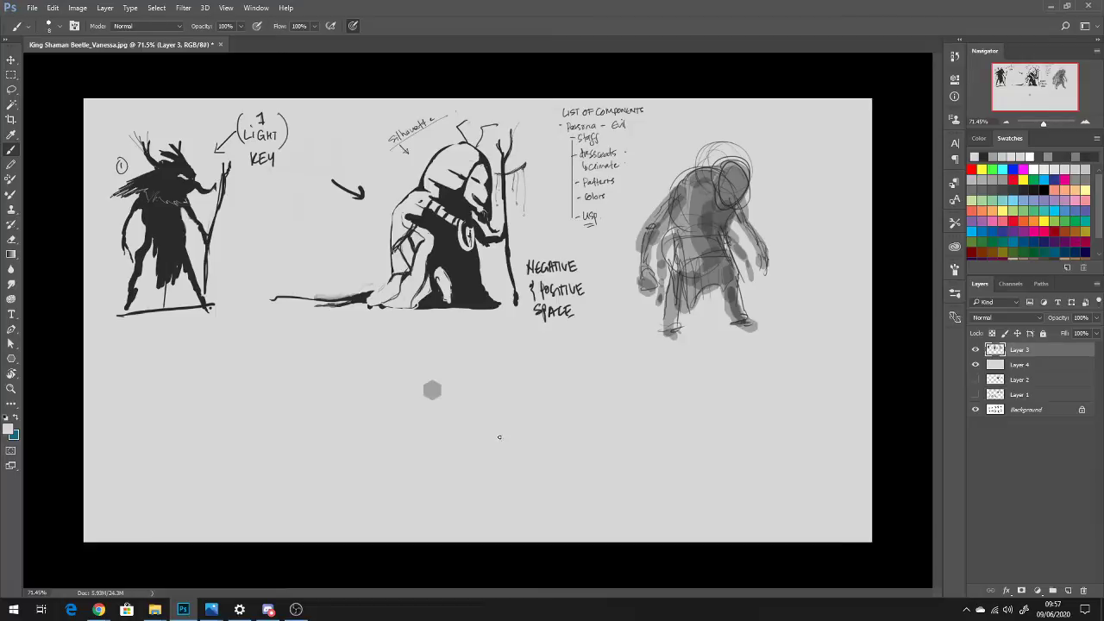
mouse_move(475, 212)
mouse_down()
mouse_move(480, 176)
mouse_move(485, 208)
mouse_move(488, 195)
mouse_move(475, 192)
mouse_up()
mouse_move(474, 149)
mouse_down()
mouse_move(446, 187)
mouse_move(464, 186)
mouse_move(476, 210)
mouse_move(461, 188)
mouse_move(476, 183)
mouse_up()
drag(459, 197, 478, 206)
drag(462, 165, 479, 150)
drag(473, 191, 483, 150)
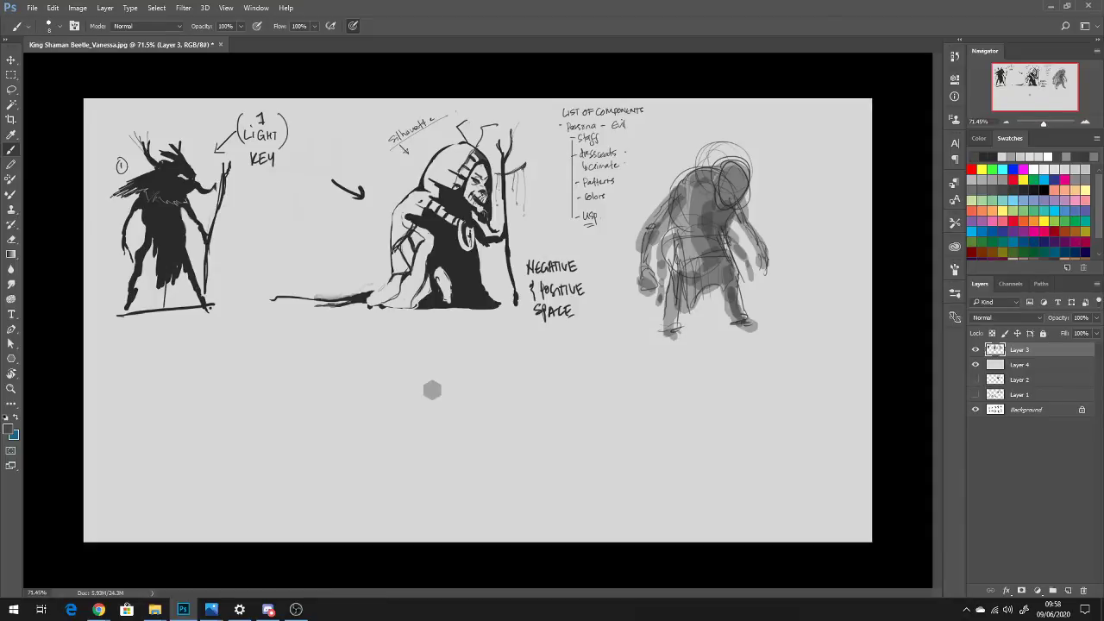
alt+click(486, 199)
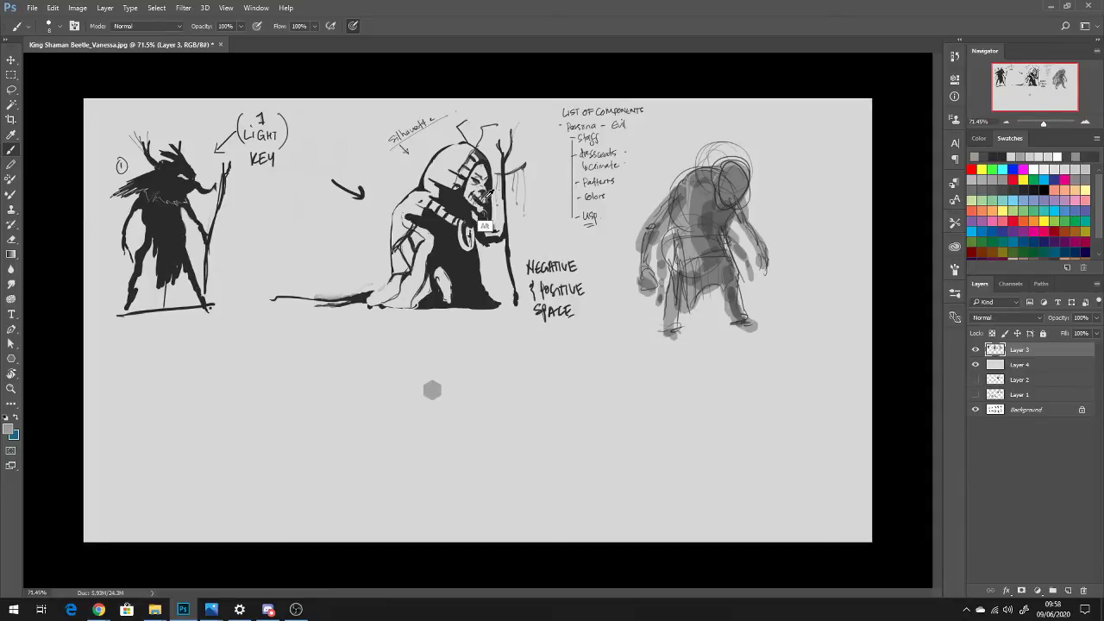
mouse_move(486, 193)
mouse_down()
mouse_move(486, 206)
mouse_move(487, 193)
mouse_move(469, 202)
mouse_move(476, 213)
mouse_up()
alt+click(488, 189)
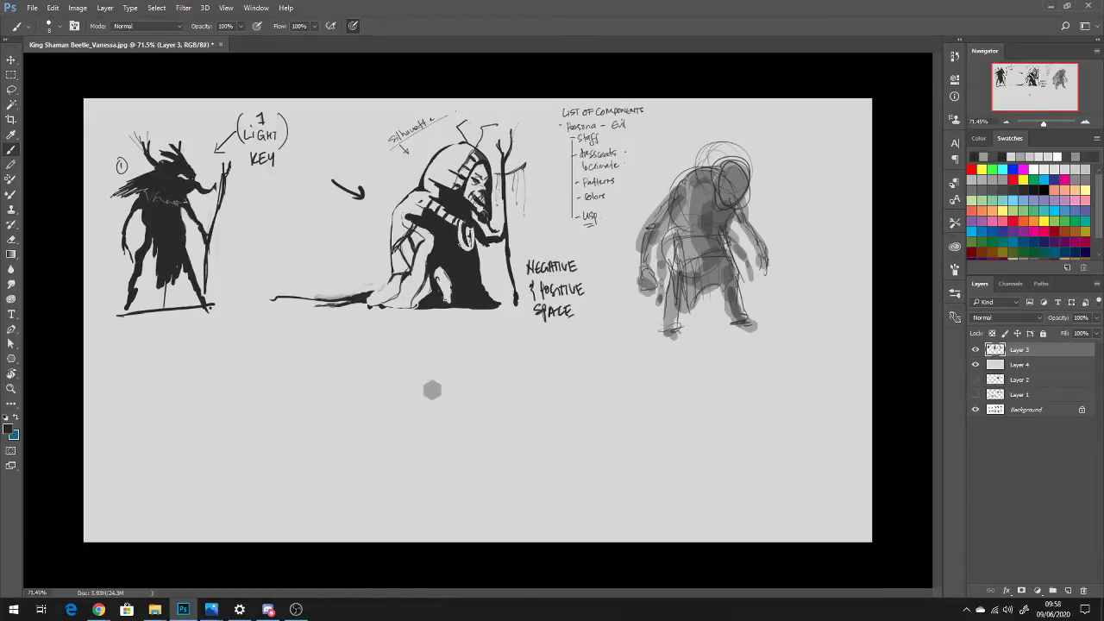
With a large brush at 30% opacity, blend mid-grey tones over the cloaked figure's shoulder, sleeve and robe
key(bracketright)
key(bracketright)
key(bracketright)
alt+click(422, 237)
mouse_move(431, 191)
mouse_down()
mouse_move(417, 223)
mouse_move(427, 222)
mouse_move(419, 211)
mouse_move(432, 219)
mouse_move(436, 285)
mouse_move(436, 233)
mouse_move(444, 276)
mouse_move(435, 233)
mouse_move(451, 286)
mouse_move(436, 226)
mouse_move(457, 283)
mouse_move(455, 262)
mouse_move(455, 297)
mouse_move(445, 252)
mouse_move(437, 298)
mouse_move(451, 284)
mouse_move(446, 243)
mouse_move(458, 299)
mouse_move(459, 284)
mouse_move(439, 231)
mouse_move(497, 298)
mouse_move(425, 228)
mouse_up()
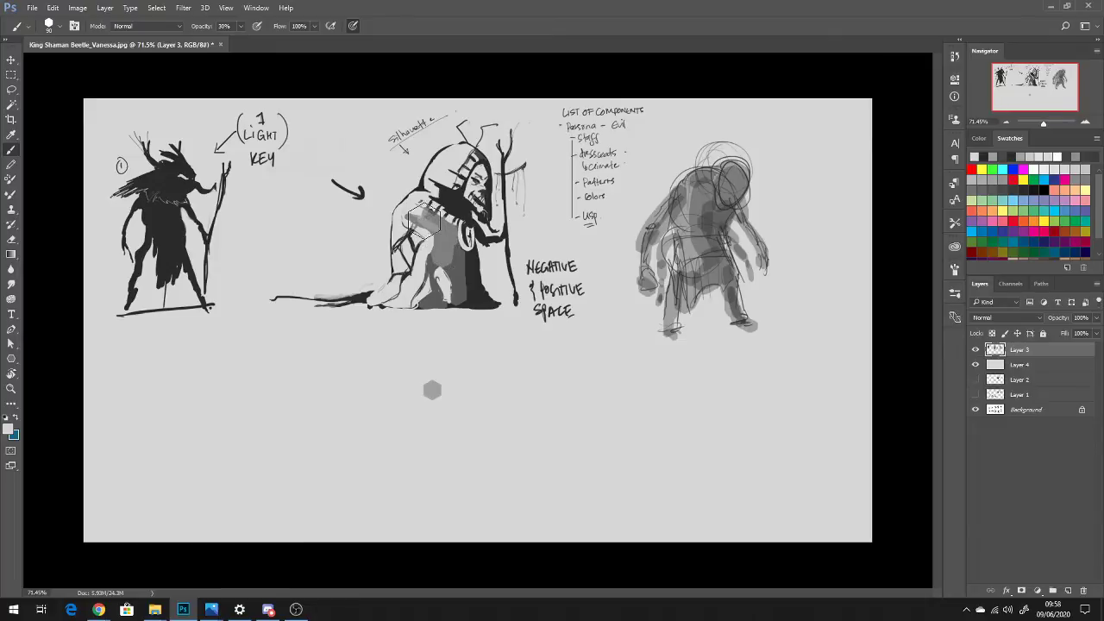
mouse_move(421, 222)
mouse_down()
mouse_move(443, 242)
mouse_move(406, 222)
mouse_move(412, 210)
mouse_move(438, 230)
mouse_move(444, 212)
mouse_move(431, 214)
mouse_move(449, 233)
mouse_move(465, 200)
mouse_move(451, 202)
mouse_move(460, 163)
mouse_move(451, 190)
mouse_move(440, 183)
mouse_move(449, 194)
mouse_move(440, 185)
mouse_move(472, 213)
mouse_move(460, 194)
mouse_move(488, 326)
mouse_move(462, 263)
mouse_move(446, 261)
mouse_move(449, 277)
mouse_move(421, 274)
mouse_move(433, 278)
mouse_move(418, 306)
mouse_move(412, 263)
mouse_move(438, 292)
mouse_up()
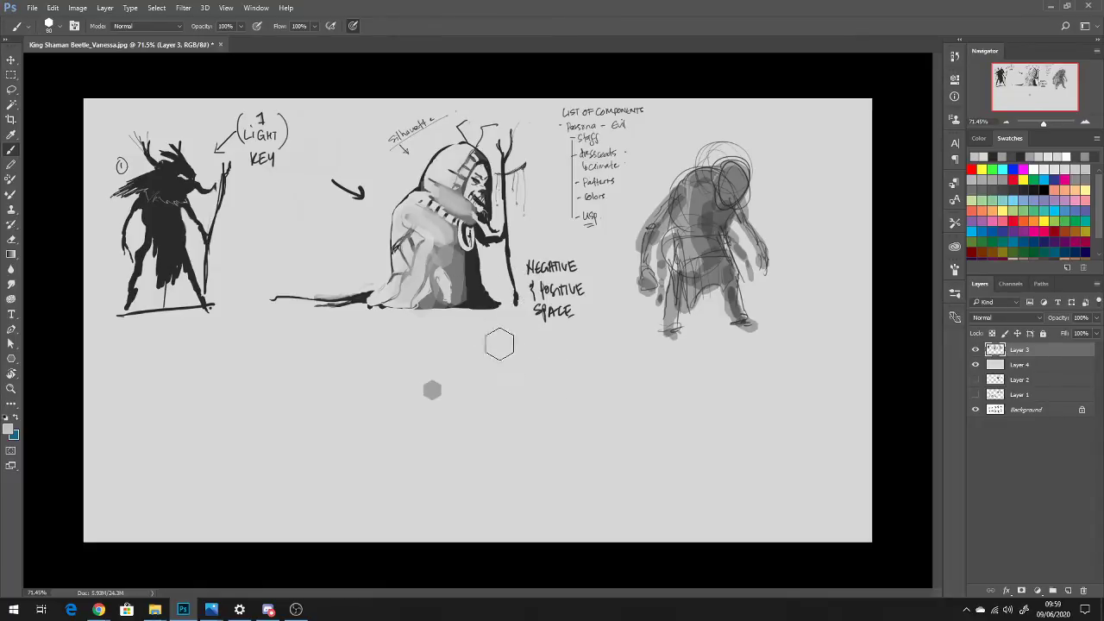
Set the brush back to 100% opacity and reduce it to a fine tip with the dark tone
key(0)
key([)
key([)
key([)
key([)
key([)
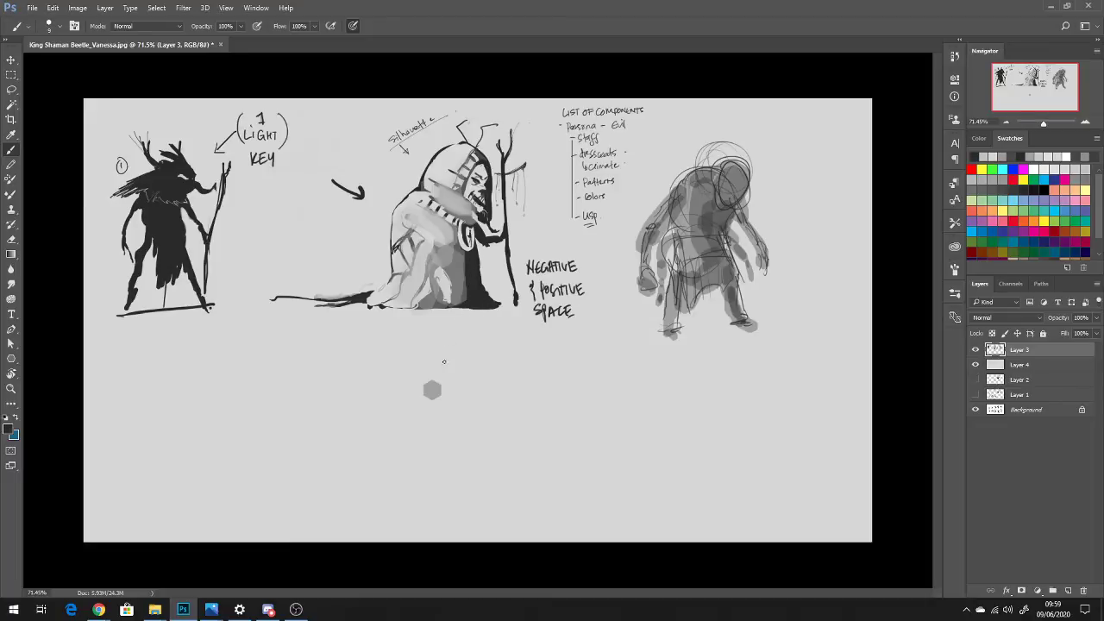
mouse_move(459, 343)
mouse_down()
mouse_move(479, 358)
mouse_move(490, 344)
mouse_move(470, 346)
mouse_move(470, 357)
mouse_move(485, 357)
mouse_move(499, 344)
mouse_move(503, 360)
mouse_up()
key(ctrl+alt+z)
key(ctrl+alt+z)
key(ctrl+alt+z)
key(ctrl+alt+z)
key(ctrl+alt+z)
key(ctrl+alt+z)
key(ctrl+alt+z)
click(509, 352)
Hide Layer 3 to clear the canvas of the earlier silhouettes and notes
click(976, 350)
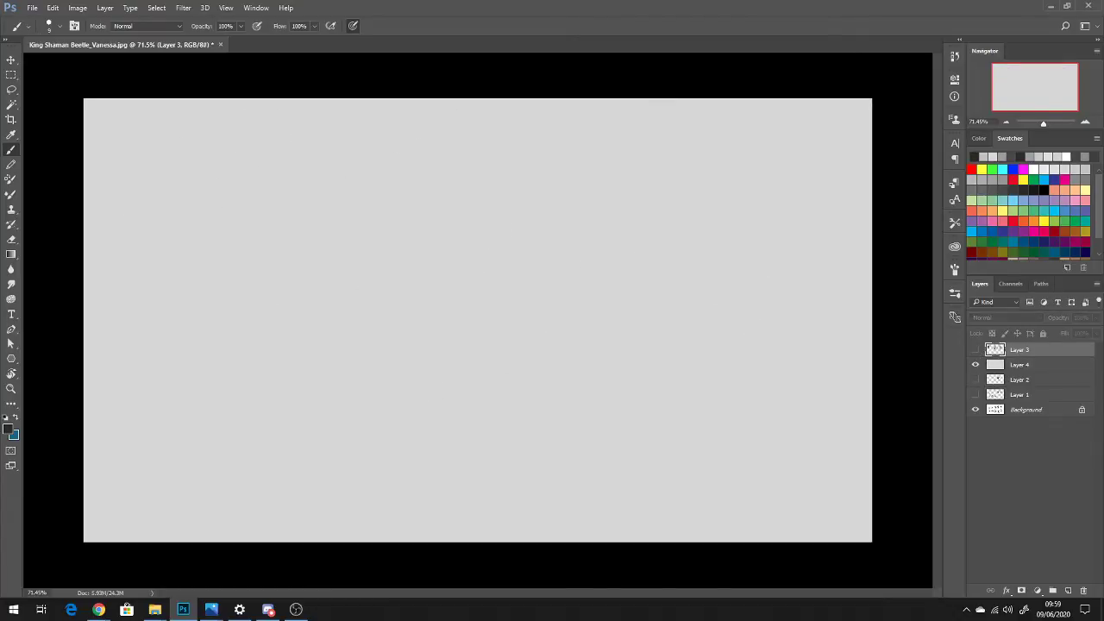
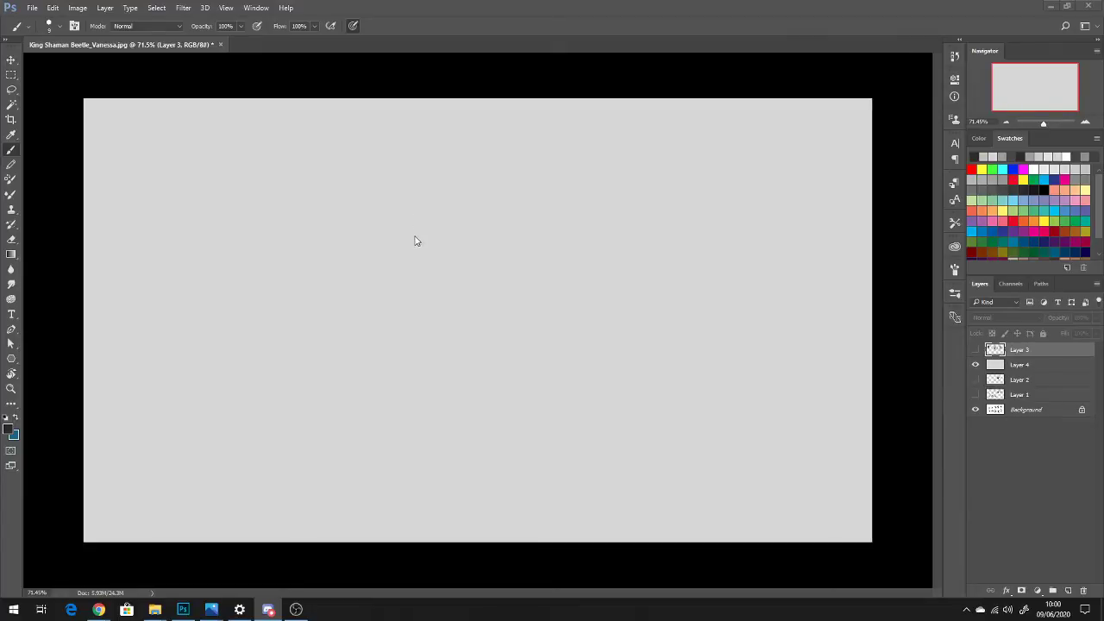
click(897, 122)
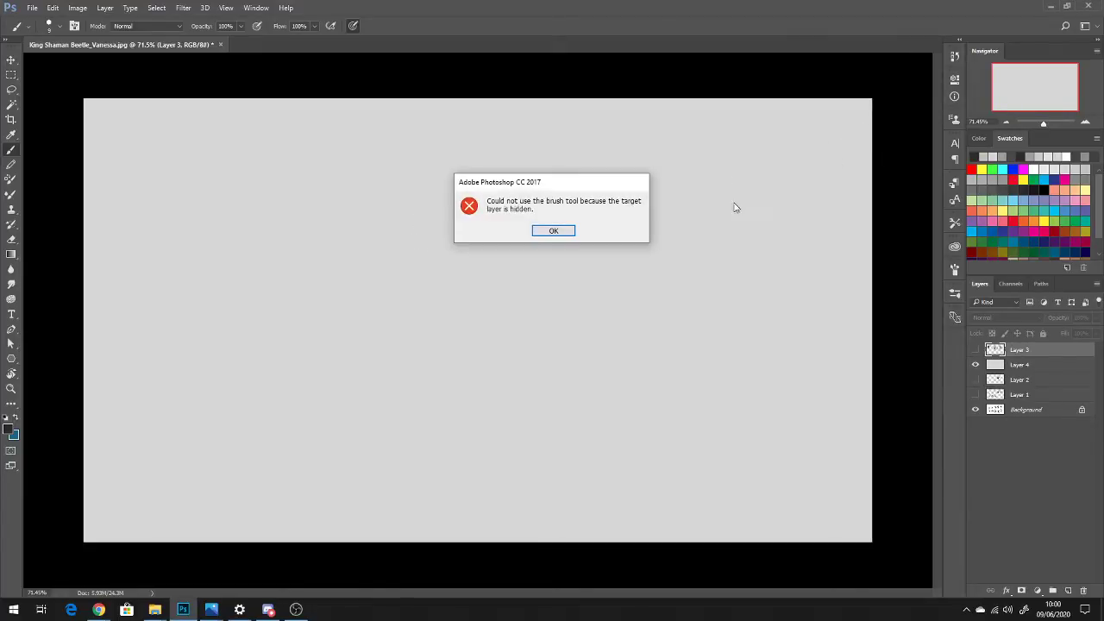
click(554, 230)
Add a new layer above Layer 3 and rough out a round head with loose upper-body lines on the canvas's right side
click(1069, 590)
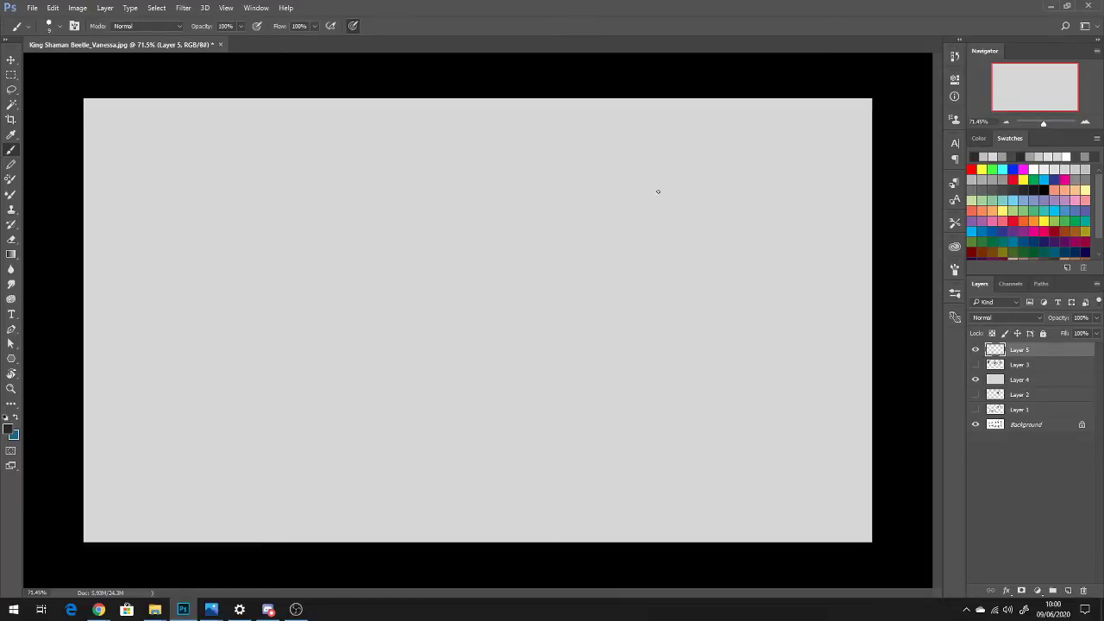
drag(665, 145, 694, 141)
mouse_move(680, 218)
mouse_down()
mouse_move(648, 232)
mouse_move(664, 208)
mouse_move(656, 226)
mouse_move(689, 300)
mouse_move(648, 277)
mouse_move(645, 322)
mouse_up()
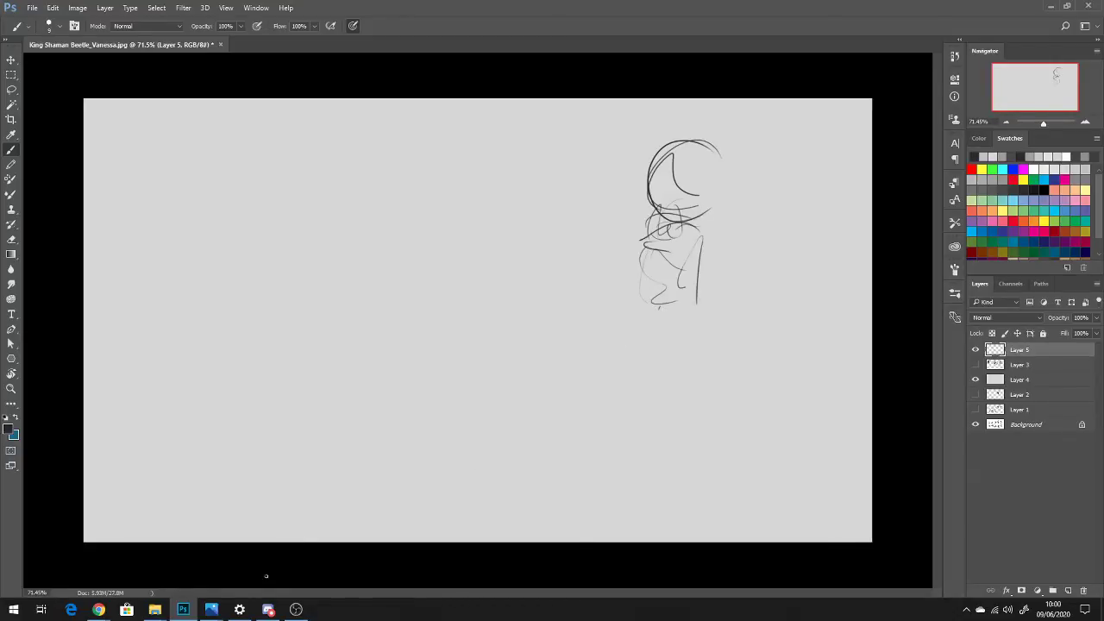
Start a second sketch on the canvas's left side with a large oval torso and an outstretched forearm with a hand
drag(277, 187, 290, 179)
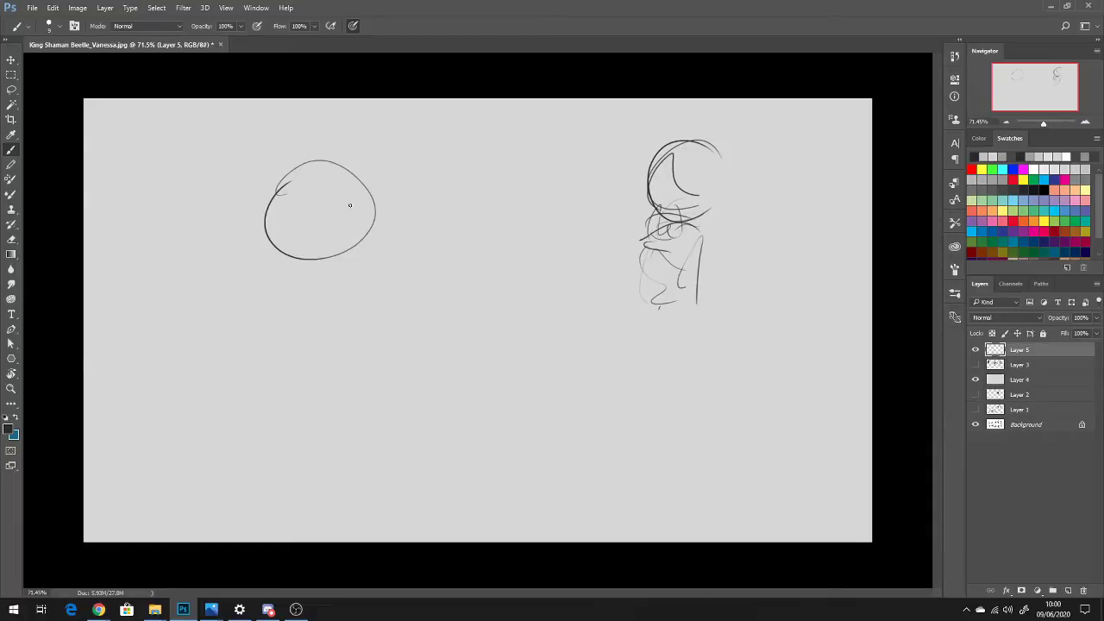
mouse_move(372, 197)
mouse_down()
mouse_move(393, 236)
mouse_move(362, 218)
mouse_move(369, 252)
mouse_up()
mouse_move(382, 247)
mouse_down()
mouse_move(402, 239)
mouse_move(412, 271)
mouse_move(455, 291)
mouse_up()
mouse_move(402, 232)
mouse_down()
mouse_move(482, 268)
mouse_move(465, 285)
mouse_move(484, 251)
mouse_move(474, 292)
mouse_up()
mouse_move(403, 227)
mouse_down()
mouse_move(409, 210)
mouse_move(412, 226)
mouse_move(380, 238)
mouse_up()
drag(390, 233, 410, 226)
Sketch the shoulder, chest curves and hunched back contour around the creature's oval torso
mouse_move(365, 197)
mouse_down()
mouse_move(367, 214)
mouse_move(358, 179)
mouse_move(389, 218)
mouse_move(414, 221)
mouse_up()
drag(337, 226, 349, 257)
mouse_move(342, 183)
mouse_down()
mouse_move(270, 277)
mouse_move(301, 207)
mouse_move(291, 301)
mouse_move(280, 288)
mouse_move(301, 321)
mouse_up()
mouse_move(349, 256)
mouse_down()
mouse_move(336, 319)
mouse_move(276, 288)
mouse_move(283, 310)
mouse_move(264, 281)
mouse_up()
mouse_move(250, 238)
mouse_down()
mouse_move(295, 175)
mouse_move(352, 178)
mouse_up()
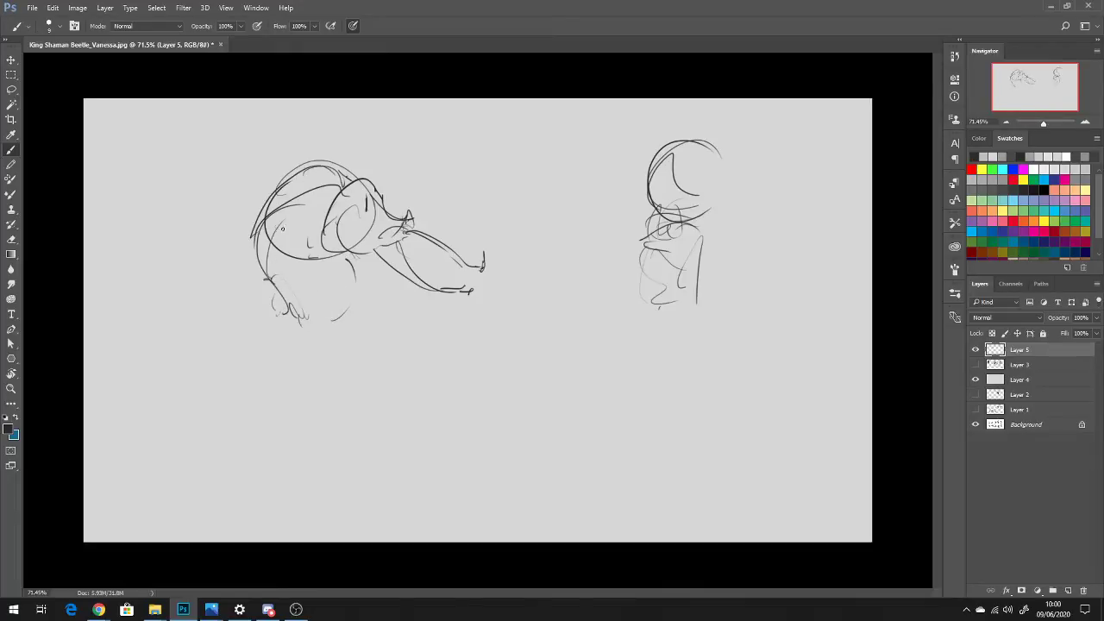
mouse_move(255, 238)
mouse_down()
mouse_move(354, 165)
mouse_move(362, 176)
mouse_up()
Sketch the creature's hanging bent arm, narrow waist and pelvis below the torso
mouse_move(288, 226)
mouse_down()
mouse_move(274, 250)
mouse_move(290, 234)
mouse_move(287, 275)
mouse_move(269, 255)
mouse_move(249, 265)
mouse_move(250, 293)
mouse_move(283, 294)
mouse_move(257, 291)
mouse_move(268, 272)
mouse_move(291, 297)
mouse_move(270, 268)
mouse_move(249, 300)
mouse_up()
mouse_move(281, 255)
mouse_down()
mouse_move(257, 318)
mouse_move(271, 322)
mouse_move(259, 317)
mouse_move(263, 301)
mouse_move(272, 345)
mouse_move(281, 303)
mouse_move(278, 331)
mouse_move(303, 354)
mouse_move(360, 309)
mouse_up()
mouse_move(343, 250)
mouse_down()
mouse_move(364, 312)
mouse_move(347, 326)
mouse_move(345, 353)
mouse_move(328, 309)
mouse_move(370, 291)
mouse_move(362, 274)
mouse_up()
mouse_move(371, 280)
mouse_down()
mouse_move(353, 326)
mouse_move(313, 325)
mouse_move(286, 286)
mouse_move(303, 319)
mouse_move(327, 319)
mouse_move(314, 324)
mouse_move(339, 335)
mouse_move(319, 336)
mouse_move(361, 339)
mouse_up()
mouse_move(365, 343)
mouse_down()
mouse_move(325, 354)
mouse_move(345, 340)
mouse_move(333, 340)
mouse_up()
Sketch the creature's thighs and build up the left leg down to its foot
drag(328, 353, 315, 395)
drag(359, 331, 372, 377)
drag(321, 333, 302, 383)
mouse_move(321, 353)
mouse_down()
mouse_move(293, 383)
mouse_move(292, 414)
mouse_up()
drag(314, 378, 302, 403)
drag(301, 402, 283, 429)
mouse_move(300, 419)
mouse_down()
mouse_move(285, 431)
mouse_move(302, 431)
mouse_up()
drag(291, 429, 302, 445)
Build up the creature's right leg, finish the left foot and draw a slanted ground line under both feet
drag(368, 366, 376, 407)
drag(369, 364, 362, 383)
mouse_move(362, 334)
mouse_down()
mouse_move(355, 395)
mouse_move(388, 443)
mouse_up()
drag(362, 379, 385, 432)
drag(306, 444, 285, 450)
mouse_move(296, 445)
mouse_down()
mouse_move(276, 454)
mouse_move(399, 417)
mouse_up()
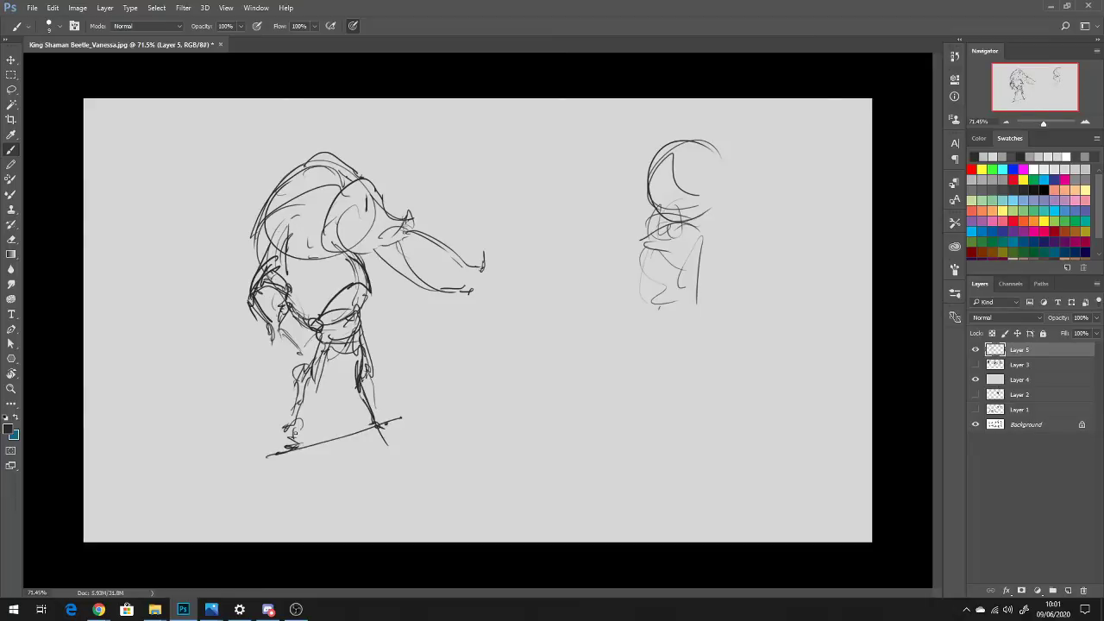
Reinforce the creature's hunched back contour and define its head with two long forward-pointing mandibles
drag(275, 454, 360, 442)
mouse_move(372, 267)
mouse_down()
mouse_move(367, 283)
mouse_move(386, 298)
mouse_up()
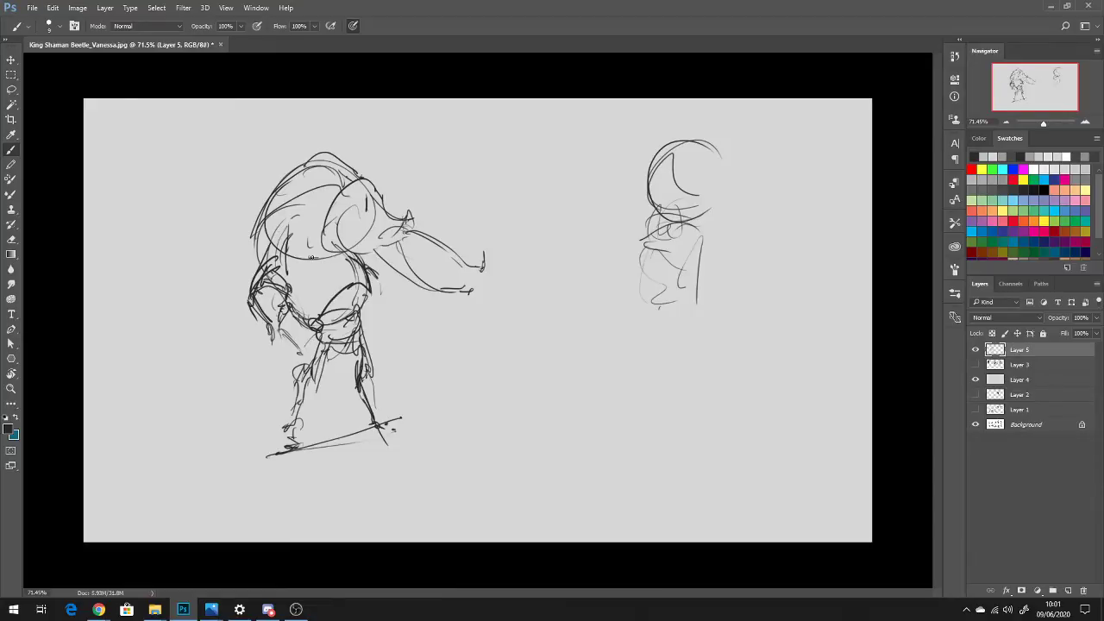
mouse_move(263, 273)
mouse_down()
mouse_move(262, 250)
mouse_move(319, 176)
mouse_up()
mouse_move(274, 243)
mouse_down()
mouse_move(355, 178)
mouse_move(378, 197)
mouse_move(366, 207)
mouse_move(428, 231)
mouse_up()
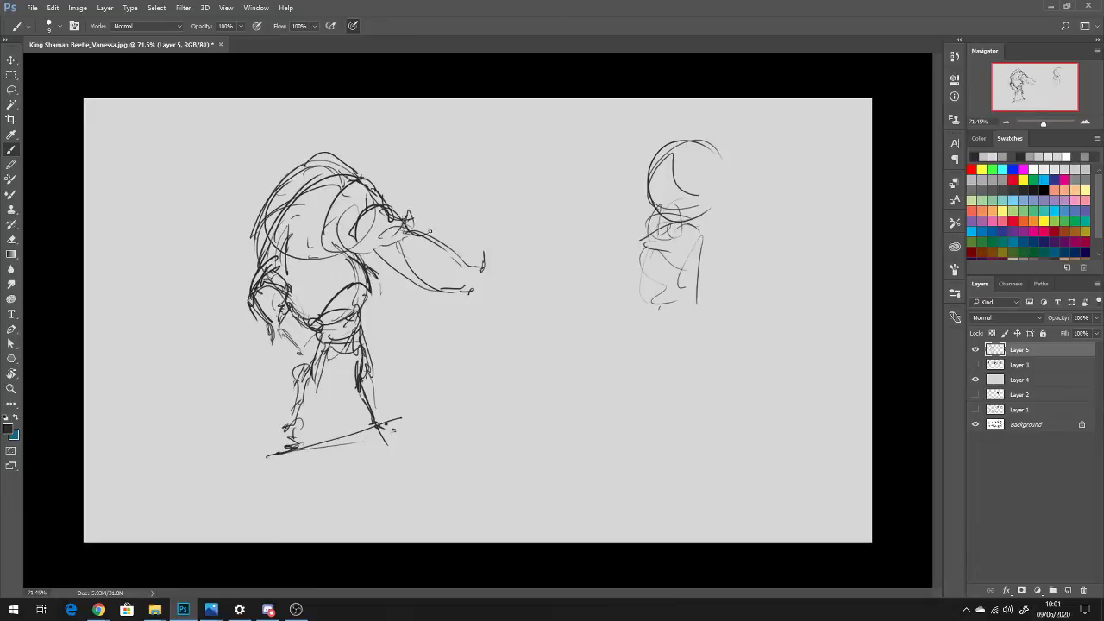
mouse_move(347, 250)
mouse_down()
mouse_move(383, 268)
mouse_move(401, 258)
mouse_move(404, 270)
mouse_move(423, 228)
mouse_move(457, 269)
mouse_move(482, 265)
mouse_up()
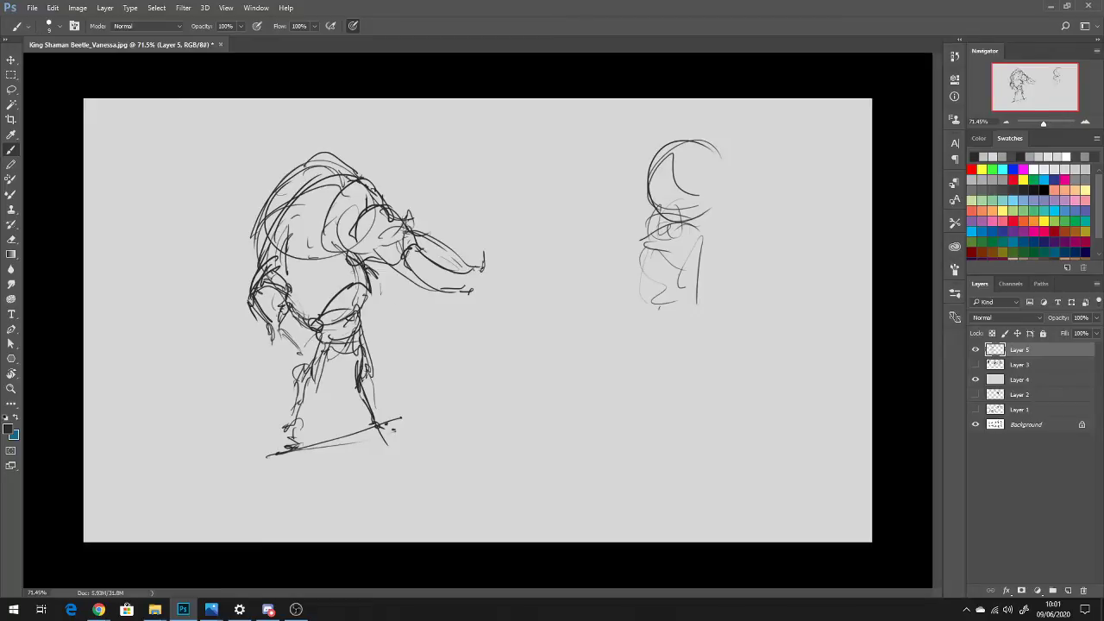
Sketch a ragged cloak hanging from the creature's back and waist around both legs
drag(255, 245, 231, 435)
drag(238, 416, 229, 440)
mouse_move(269, 379)
mouse_down()
mouse_move(234, 424)
mouse_move(265, 431)
mouse_up()
drag(271, 421, 299, 410)
mouse_move(311, 405)
mouse_down()
mouse_move(318, 428)
mouse_move(292, 355)
mouse_up()
drag(371, 287, 396, 378)
drag(366, 336, 395, 381)
mouse_move(333, 368)
mouse_down()
mouse_move(389, 373)
mouse_move(329, 364)
mouse_up()
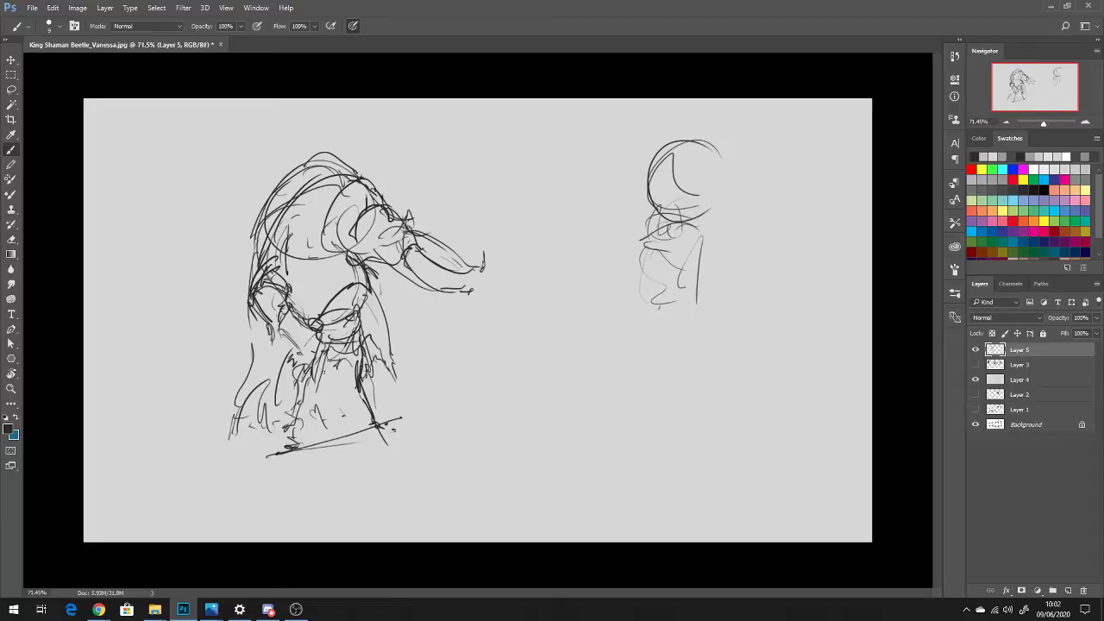
Add detail lines to the creature's arms and chest, and draw its eye and curved head plates
drag(283, 294, 321, 342)
drag(357, 274, 370, 350)
drag(375, 230, 378, 234)
drag(310, 264, 327, 261)
mouse_move(315, 206)
mouse_down()
mouse_move(310, 224)
mouse_move(331, 189)
mouse_move(349, 222)
mouse_move(380, 178)
mouse_move(388, 207)
mouse_up()
Draw a tall staff with a forked tip in front of the creature, running from above its head to the ground
mouse_move(334, 158)
mouse_down()
mouse_move(386, 195)
mouse_move(354, 198)
mouse_move(328, 262)
mouse_move(371, 295)
mouse_move(371, 271)
mouse_move(371, 304)
mouse_move(412, 293)
mouse_move(407, 415)
mouse_up()
mouse_move(421, 250)
mouse_down()
mouse_move(438, 136)
mouse_move(436, 167)
mouse_up()
drag(428, 226, 409, 309)
mouse_move(424, 259)
mouse_down()
mouse_move(436, 180)
mouse_move(462, 126)
mouse_move(442, 156)
mouse_move(445, 136)
mouse_move(435, 179)
mouse_up()
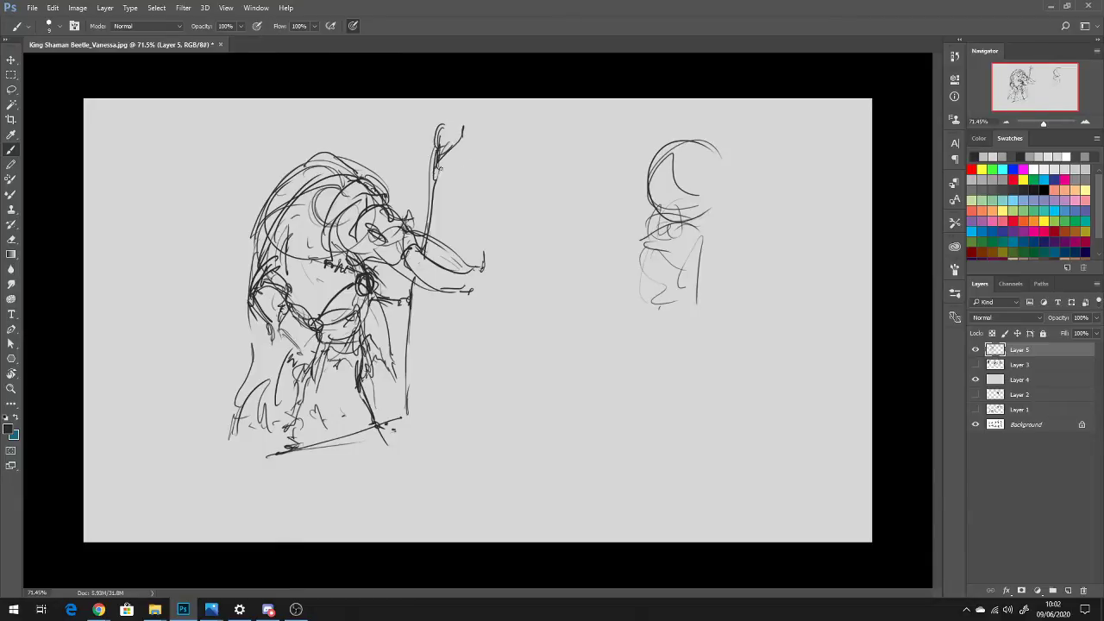
drag(416, 294, 408, 411)
Add a hanging fringe along the lower edge of the creature's shell and spiky tufts at its back
mouse_move(303, 262)
mouse_down()
mouse_move(293, 276)
mouse_move(332, 290)
mouse_up()
drag(340, 272, 343, 295)
mouse_move(352, 287)
mouse_down()
mouse_move(347, 302)
mouse_move(334, 295)
mouse_up()
drag(298, 254, 288, 261)
mouse_move(285, 202)
mouse_down()
mouse_move(269, 262)
mouse_move(264, 252)
mouse_up()
mouse_move(282, 234)
mouse_down()
mouse_move(277, 250)
mouse_move(259, 253)
mouse_move(267, 250)
mouse_up()
drag(269, 226, 243, 238)
mouse_move(269, 226)
mouse_down()
mouse_move(252, 246)
mouse_move(250, 212)
mouse_up()
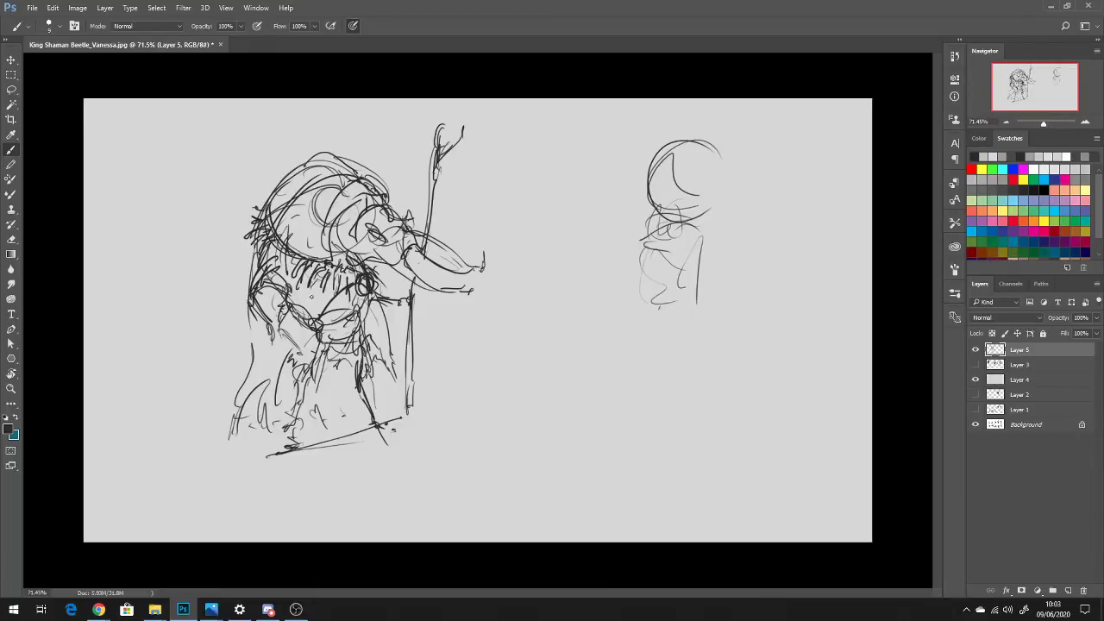
drag(329, 277, 307, 301)
mouse_move(331, 265)
mouse_down()
mouse_move(316, 260)
mouse_move(361, 273)
mouse_move(276, 252)
mouse_move(261, 203)
mouse_up()
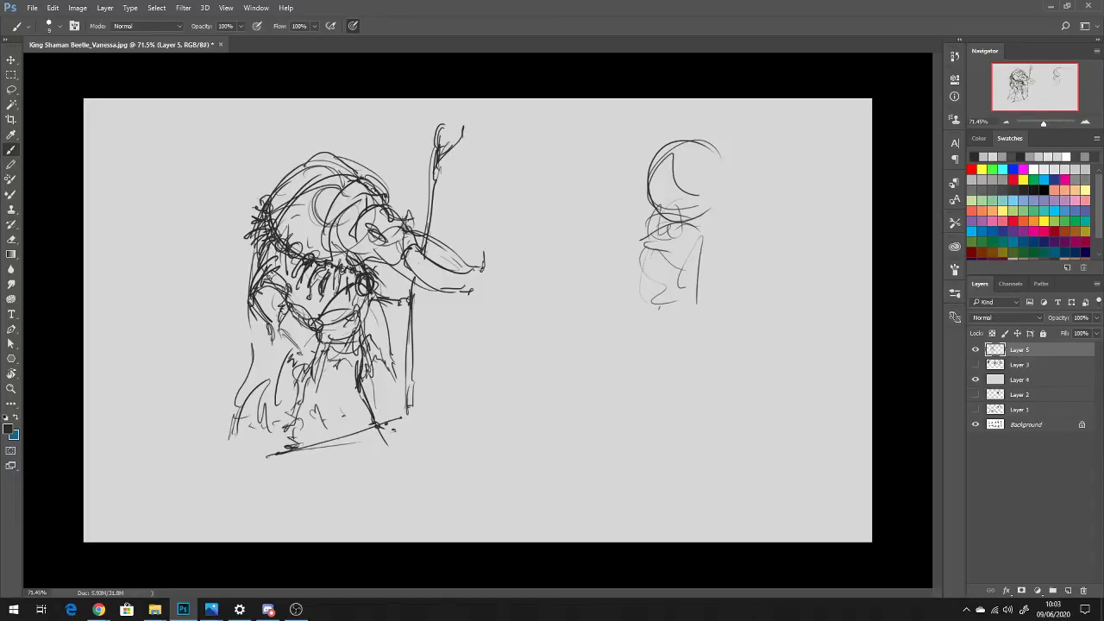
Thicken the lower staff and the slanted ground line beneath the creature's feet
drag(276, 331, 267, 359)
mouse_move(417, 306)
mouse_down()
mouse_move(412, 408)
mouse_move(402, 398)
mouse_move(252, 471)
mouse_up()
drag(413, 408, 274, 462)
drag(288, 460, 250, 471)
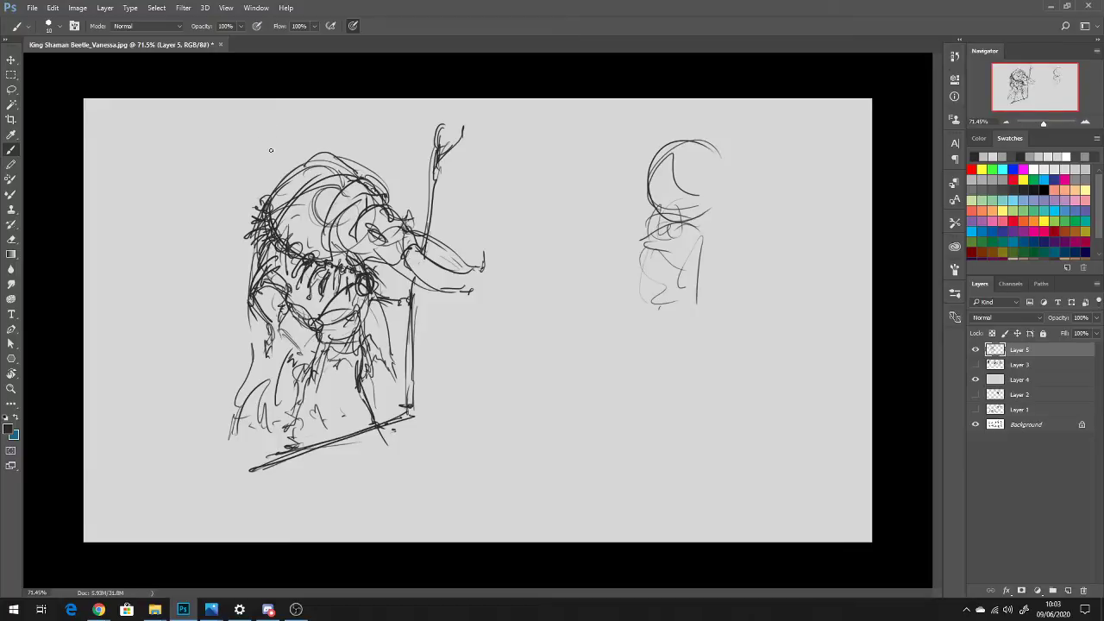
Select the finished creature sketch, scale it to about 41%, move it to the canvas's upper-left area and tilt it slightly clockwise
key(l)
mouse_move(201, 121)
mouse_down()
mouse_move(517, 337)
mouse_move(151, 476)
mouse_move(211, 123)
mouse_up()
key(ctrl+t)
mouse_move(580, 552)
mouse_down()
mouse_move(561, 526)
mouse_move(236, 330)
mouse_move(276, 305)
mouse_move(337, 319)
mouse_up()
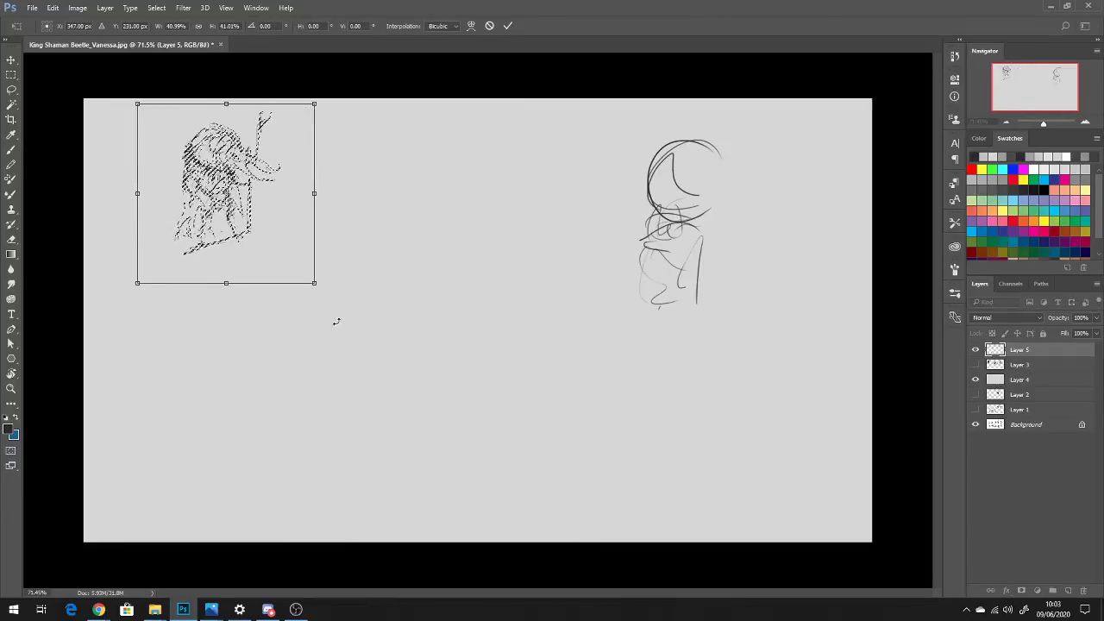
key(Return)
key(v)
key(ctrl+t)
mouse_move(258, 227)
mouse_down()
mouse_move(293, 226)
mouse_move(357, 200)
mouse_up()
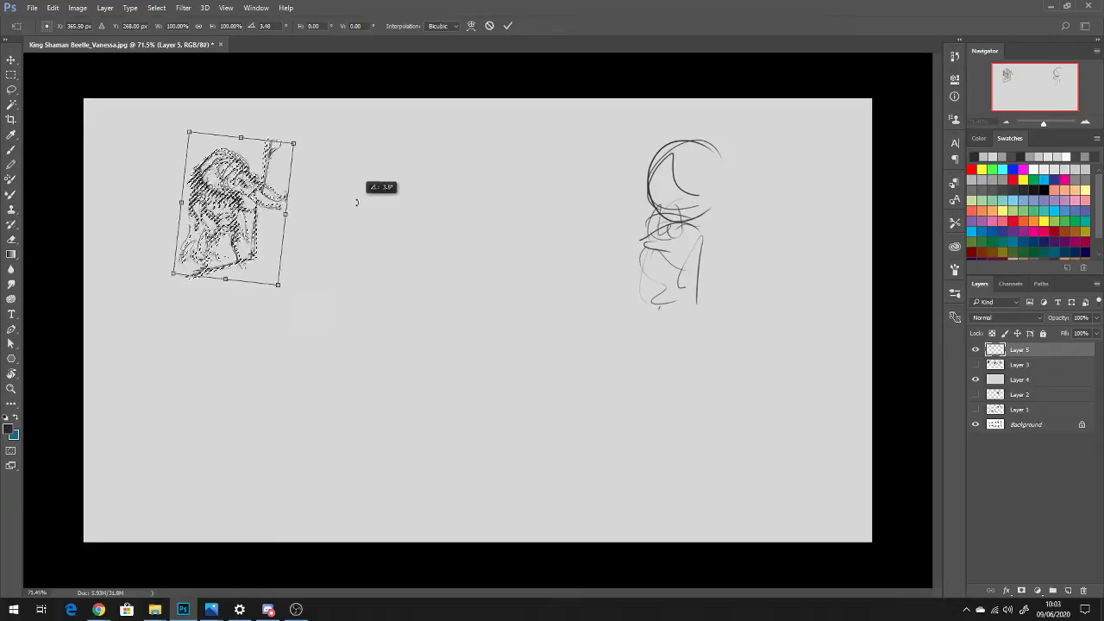
key(Return)
key(ctrl+d)
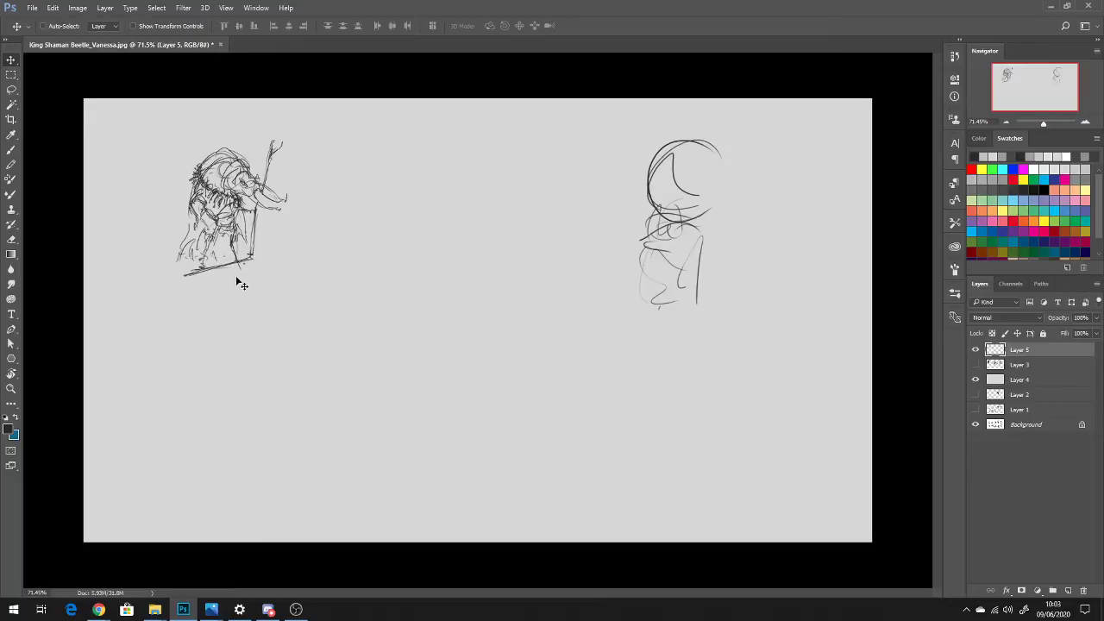
key(b)
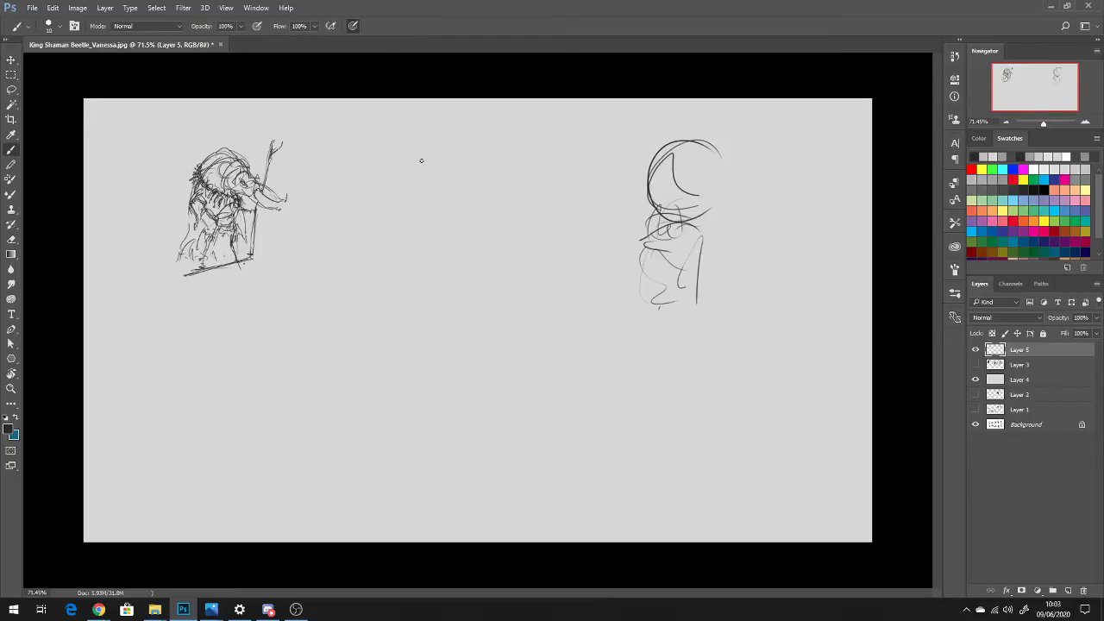
mouse_move(333, 177)
mouse_down()
mouse_move(399, 166)
mouse_move(378, 248)
mouse_up()
key(ctrl+z)
key(ctrl+z)
Switch to Chrome to review the creature reference sheet, the chiaroscuro images and the drawing fundamentals slides, and return to Photoshop
mouse_move(100, 609)
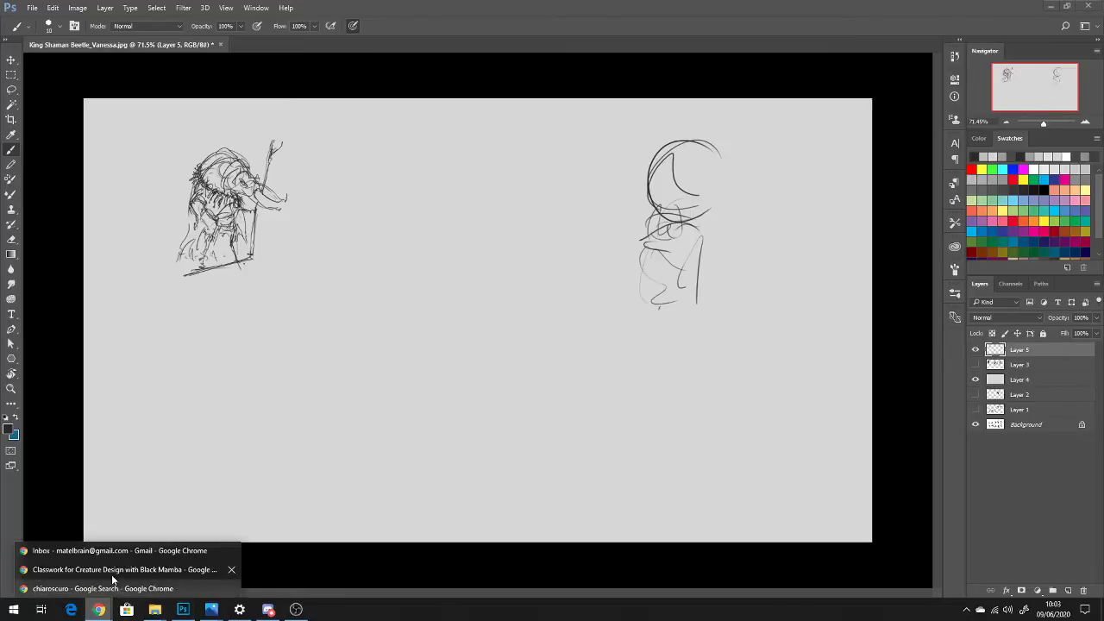
click(131, 589)
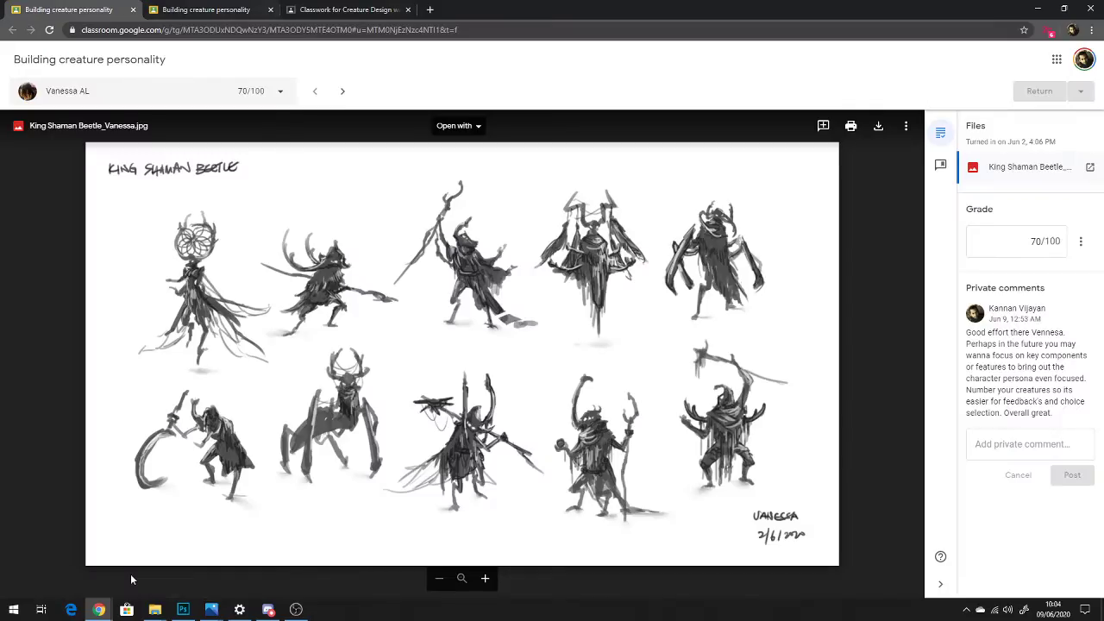
mouse_move(106, 611)
click(148, 592)
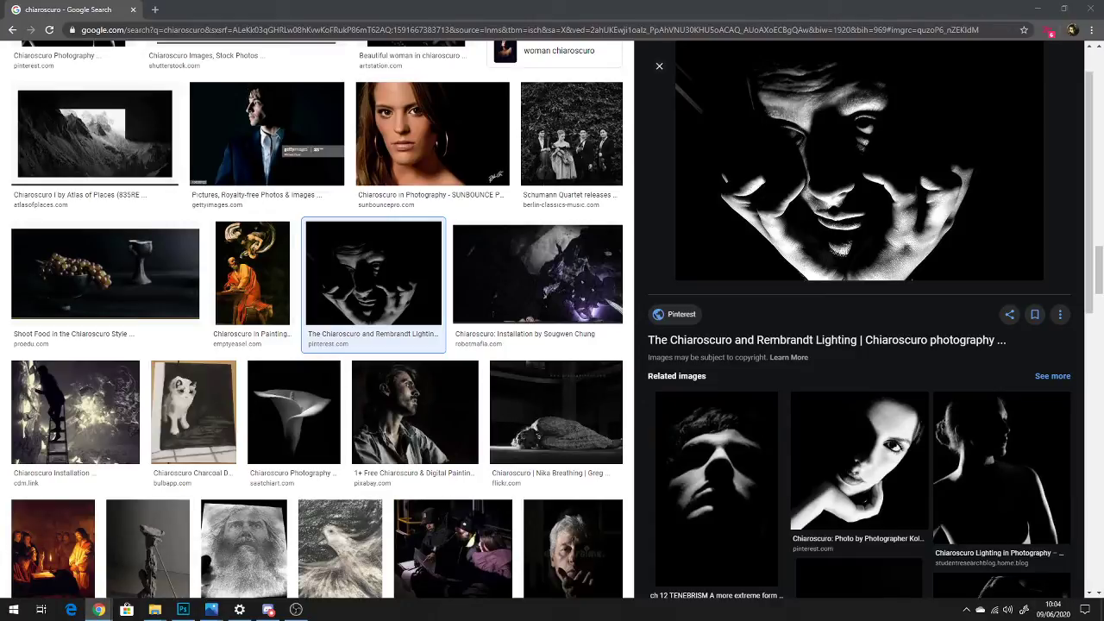
key(alt+Tab)
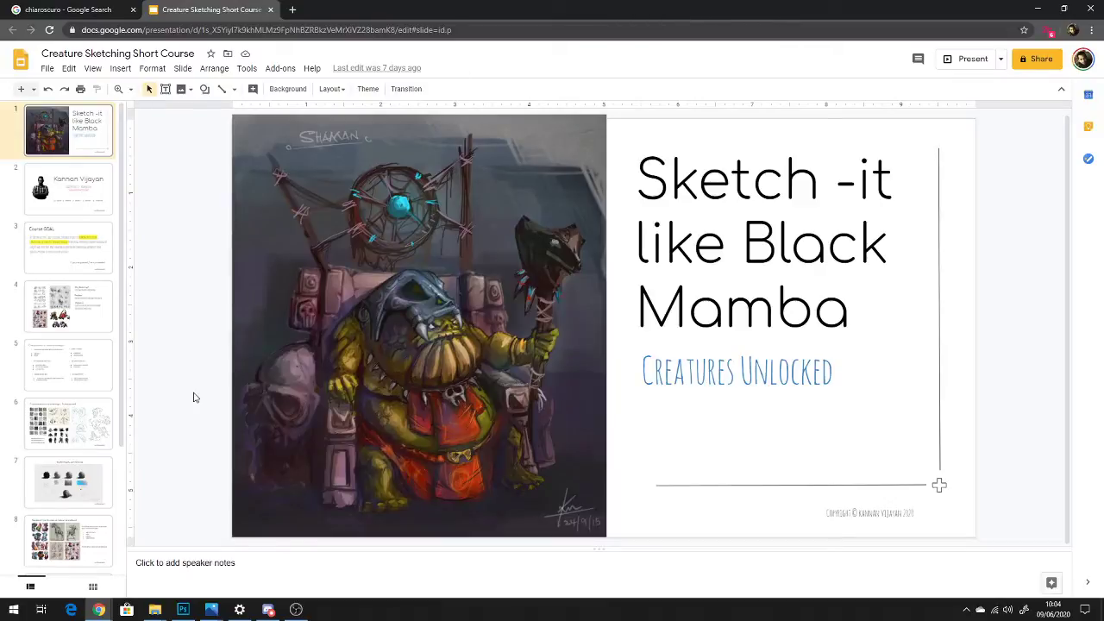
scroll(60, 416, down, 1)
click(77, 267)
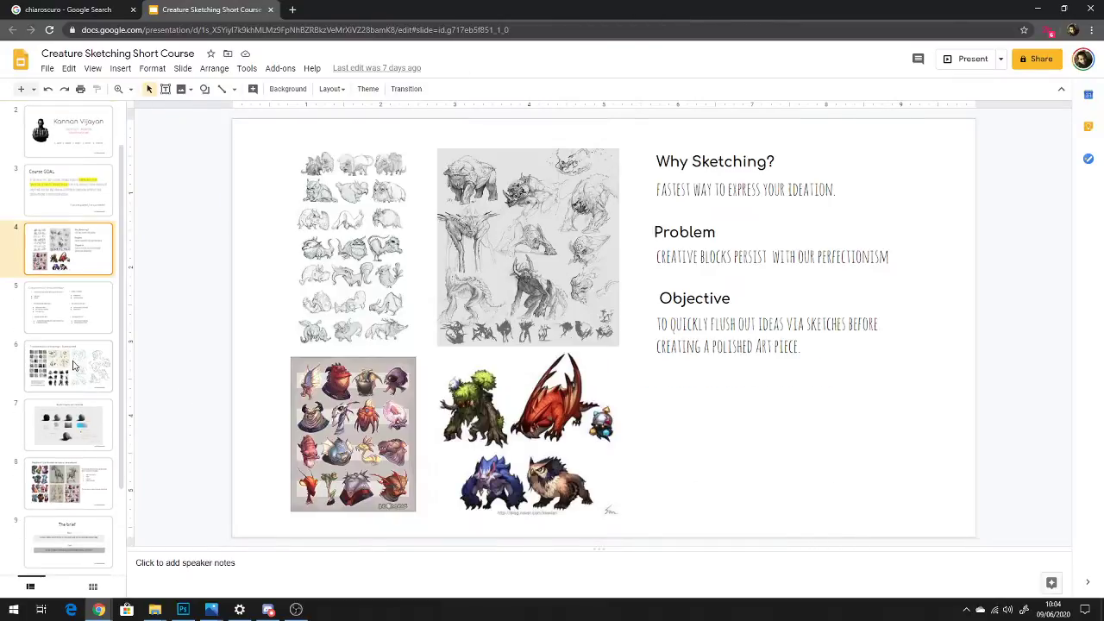
click(84, 310)
click(76, 367)
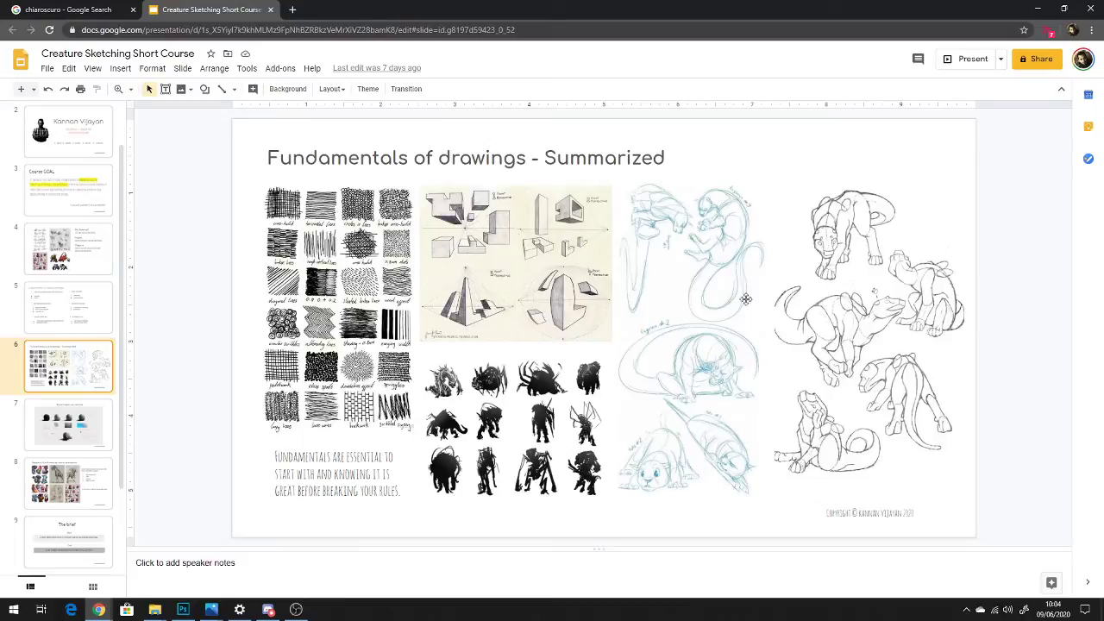
click(1043, 11)
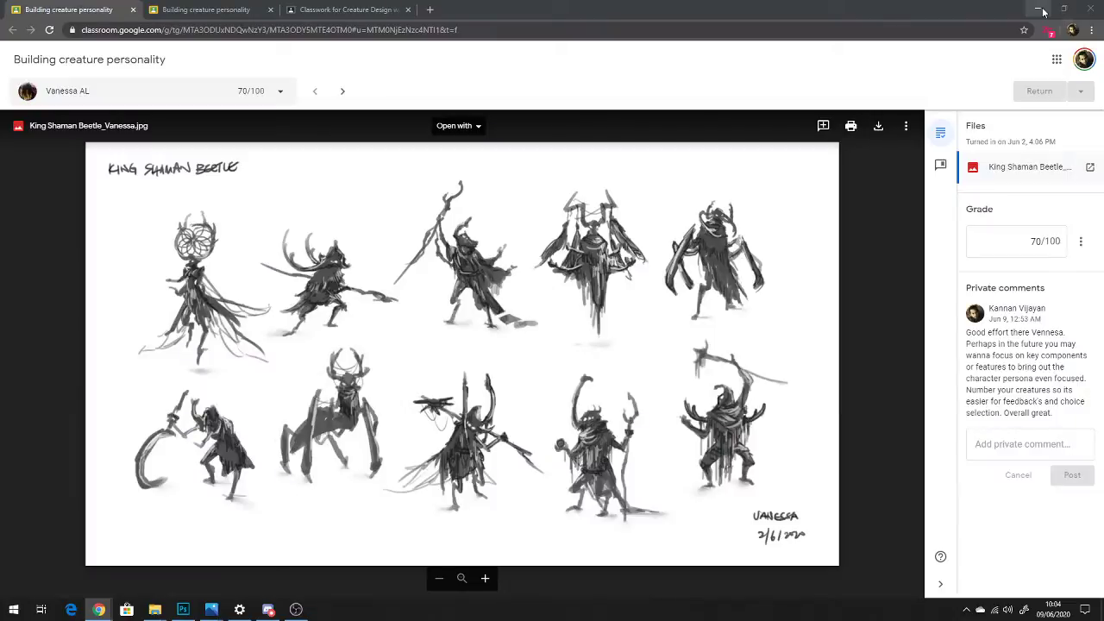
click(1042, 12)
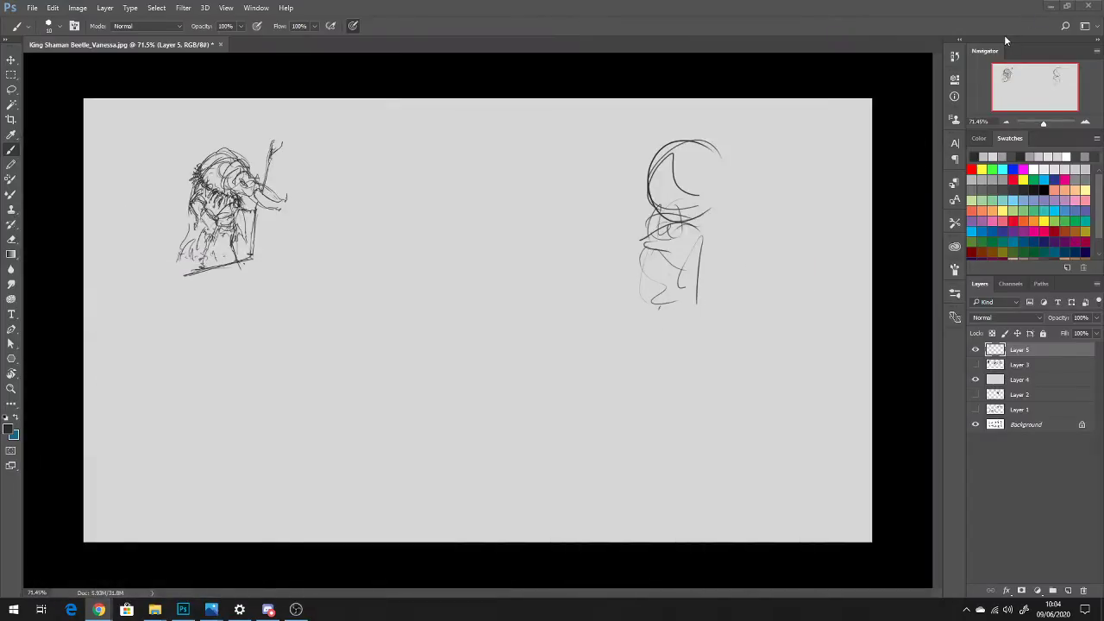
Label the small creature sketch with a circled 1 and write a circled 2 beside it for the next pose
click(167, 166)
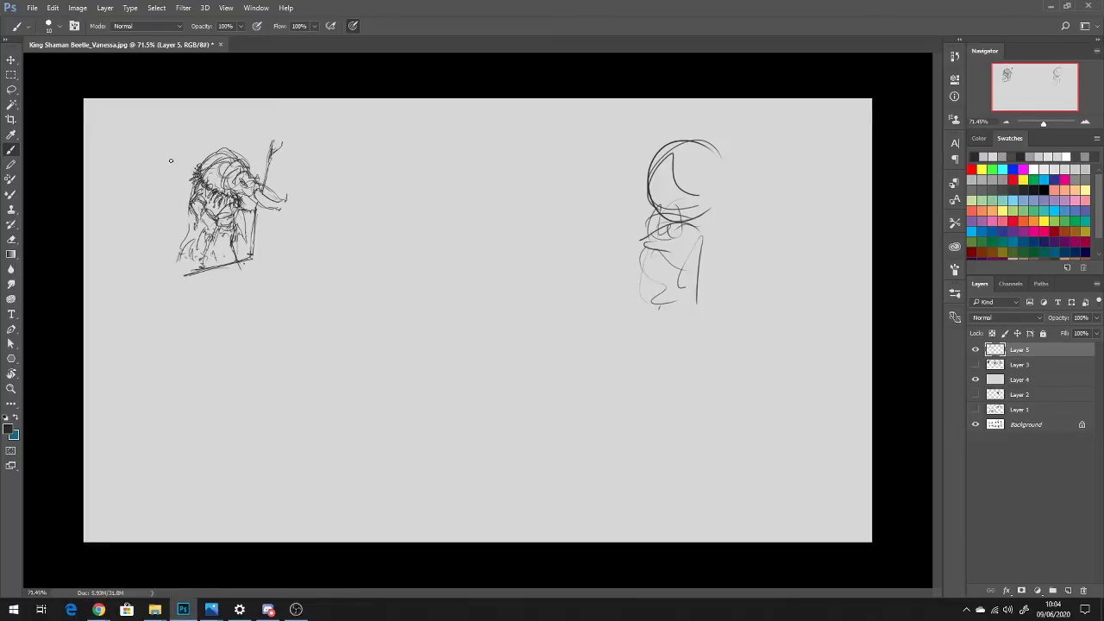
drag(173, 175, 176, 171)
mouse_move(308, 164)
mouse_down()
mouse_move(329, 174)
mouse_move(321, 157)
mouse_up()
Delete the abandoned rough figure on the right side of the canvas and clear the selection
key(e)
mouse_move(696, 198)
mouse_down()
mouse_move(686, 245)
mouse_move(688, 284)
mouse_move(726, 153)
mouse_move(645, 219)
mouse_up()
key(m)
mouse_move(606, 125)
mouse_down()
mouse_move(722, 129)
mouse_move(726, 374)
mouse_up()
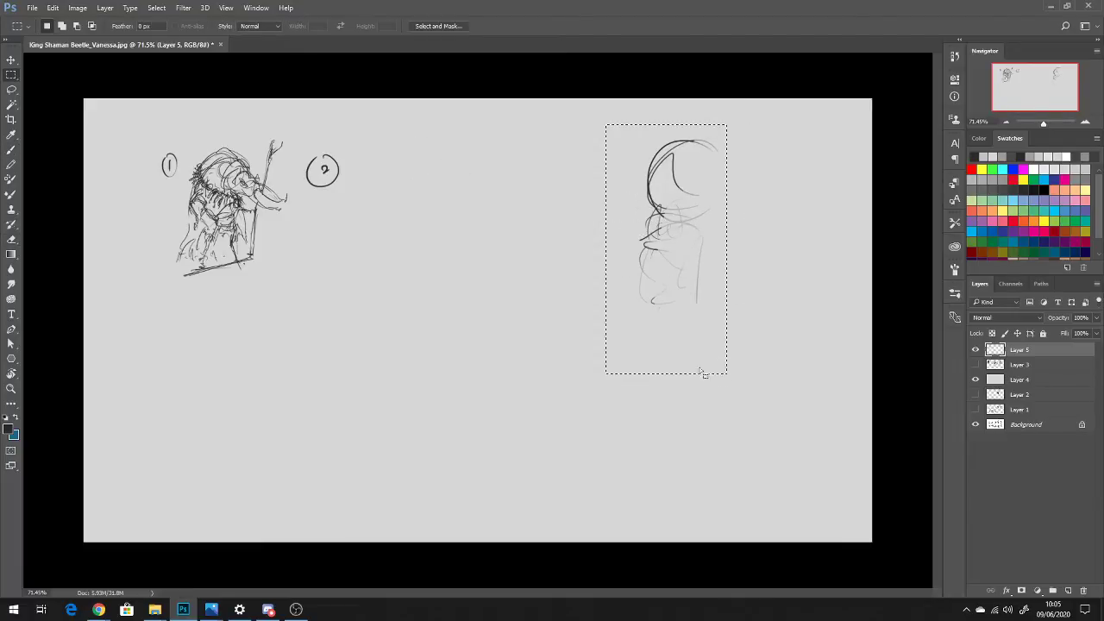
key(Delete)
key(ctrl+d)
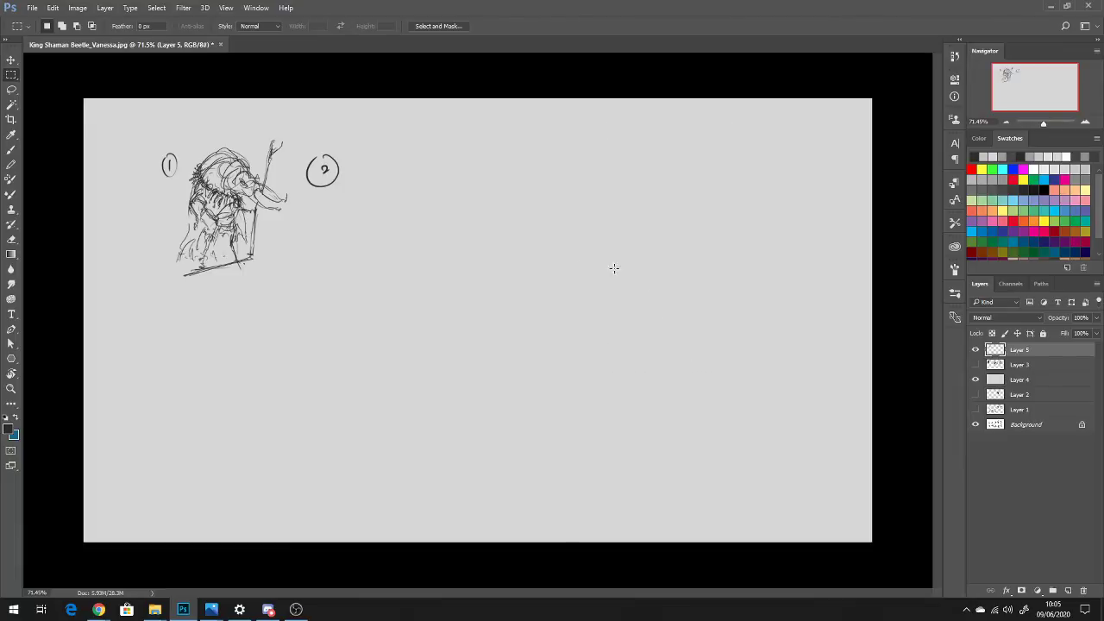
Rough in the second creature's large arched back and rounded torso with the Brush beside the circled 2
key(b)
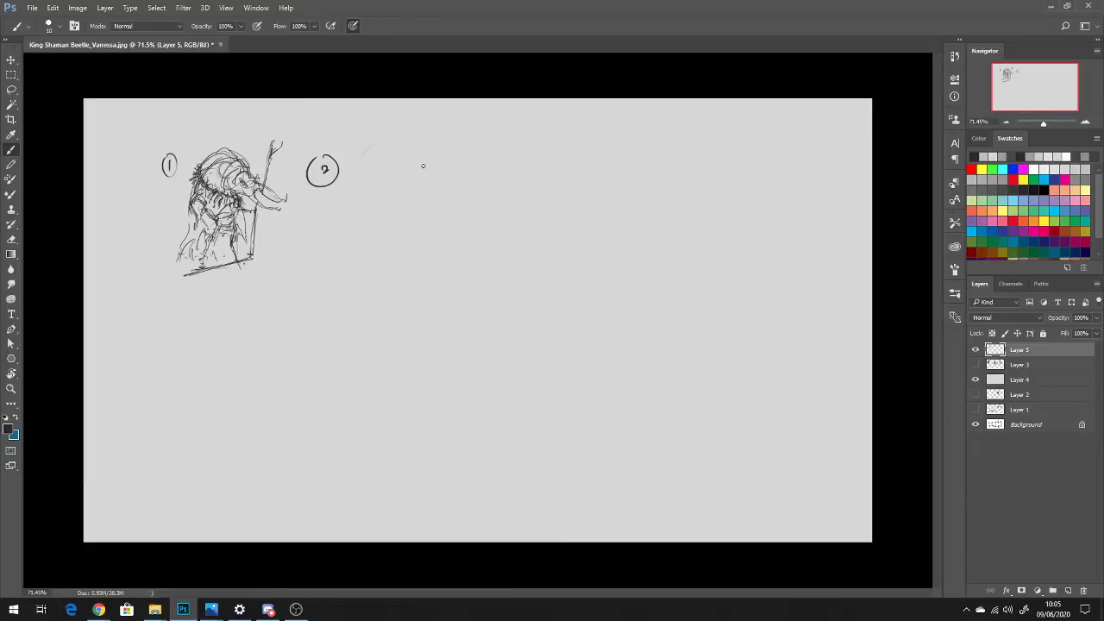
drag(369, 218, 428, 154)
drag(448, 166, 453, 165)
mouse_move(371, 196)
mouse_down()
mouse_move(453, 181)
mouse_move(466, 202)
mouse_up()
mouse_move(426, 167)
mouse_down()
mouse_move(374, 250)
mouse_move(383, 274)
mouse_move(406, 246)
mouse_up()
drag(411, 141, 367, 226)
mouse_move(385, 173)
mouse_down()
mouse_move(446, 177)
mouse_move(419, 167)
mouse_up()
Sketch the second creature's round lowered head and its two legs spread wide in a crouch
mouse_move(429, 155)
mouse_down()
mouse_move(449, 149)
mouse_move(427, 203)
mouse_up()
mouse_move(471, 163)
mouse_down()
mouse_move(462, 197)
mouse_move(450, 207)
mouse_move(440, 198)
mouse_move(473, 183)
mouse_up()
mouse_move(473, 183)
mouse_down()
mouse_move(446, 219)
mouse_move(460, 217)
mouse_move(441, 218)
mouse_move(412, 210)
mouse_up()
drag(413, 209, 425, 230)
mouse_move(436, 215)
mouse_down()
mouse_move(444, 245)
mouse_move(420, 250)
mouse_move(448, 259)
mouse_move(422, 274)
mouse_move(430, 234)
mouse_move(480, 269)
mouse_up()
drag(369, 251, 361, 275)
drag(361, 277, 347, 297)
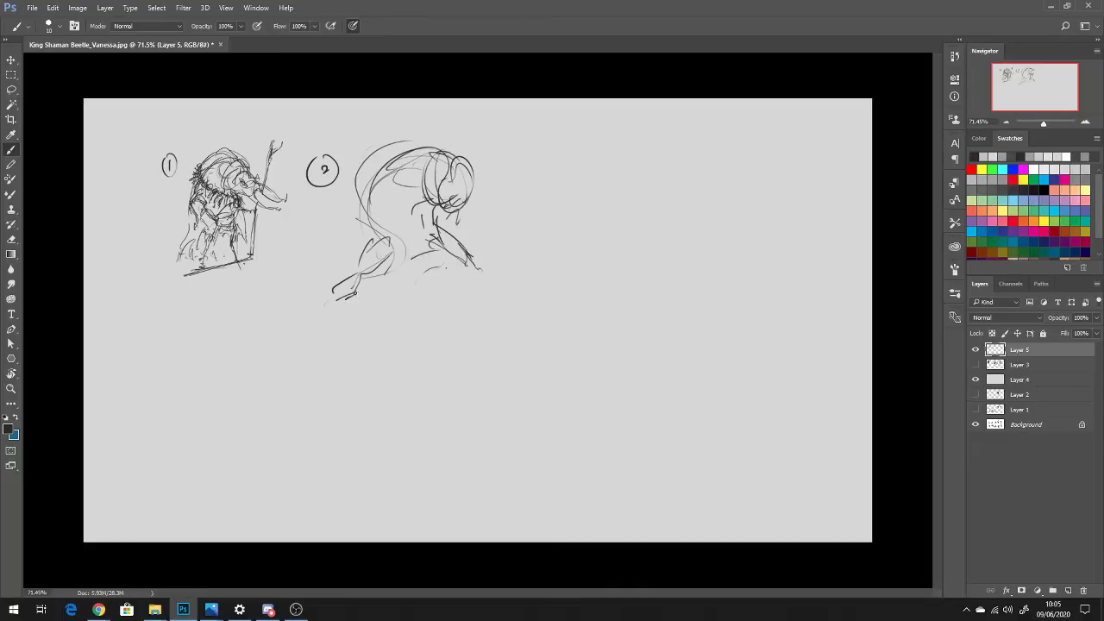
Strengthen the second creature's back, head and leg contours, and add a shoulder curve and a sweeping line below the body
drag(397, 255, 392, 284)
mouse_move(390, 243)
mouse_down()
mouse_move(378, 208)
mouse_move(393, 147)
mouse_move(422, 138)
mouse_up()
mouse_move(383, 169)
mouse_down()
mouse_move(455, 171)
mouse_move(420, 200)
mouse_move(440, 217)
mouse_move(459, 210)
mouse_up()
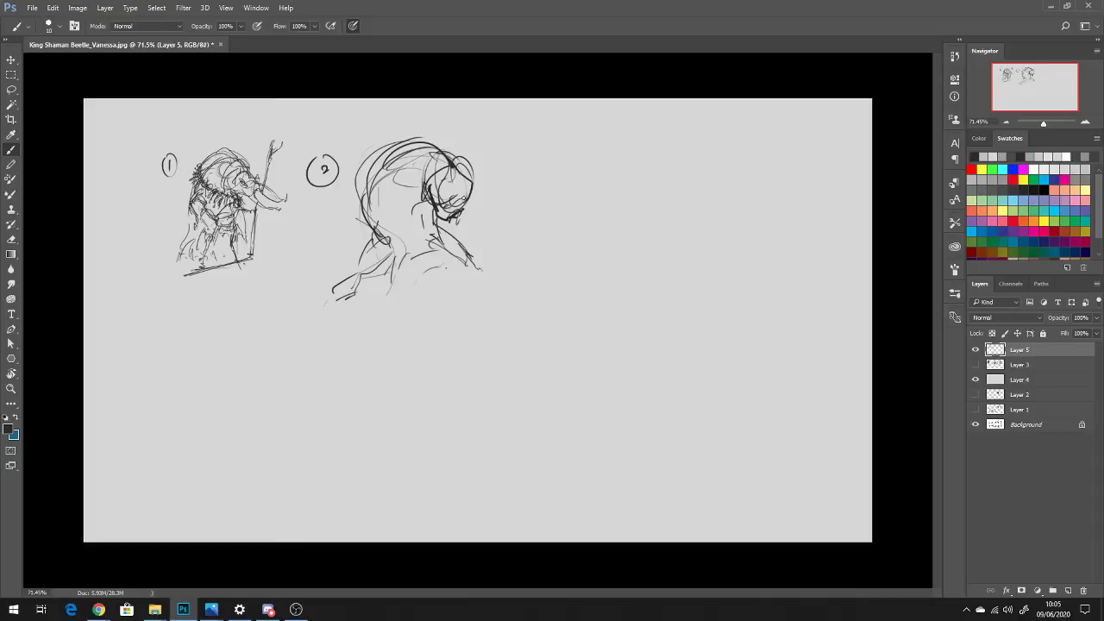
mouse_move(431, 187)
mouse_down()
mouse_move(422, 234)
mouse_move(438, 222)
mouse_up()
mouse_move(397, 258)
mouse_down()
mouse_move(429, 245)
mouse_move(429, 259)
mouse_move(469, 268)
mouse_up()
drag(368, 278, 444, 247)
mouse_move(353, 269)
mouse_down()
mouse_move(373, 223)
mouse_move(362, 161)
mouse_move(334, 204)
mouse_move(383, 189)
mouse_up()
drag(390, 259, 465, 312)
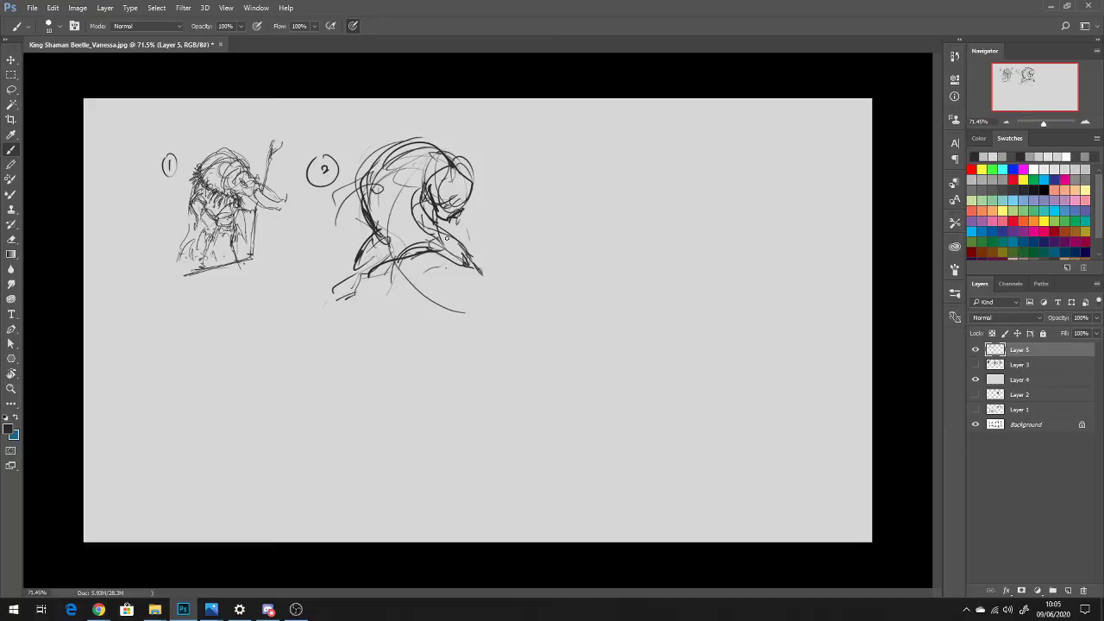
Draw the second creature's ground line and clawed foot, and extend an arm ending in a dark fist
drag(341, 299, 494, 276)
mouse_move(348, 304)
mouse_down()
mouse_move(334, 293)
mouse_move(363, 303)
mouse_move(388, 210)
mouse_move(360, 169)
mouse_up()
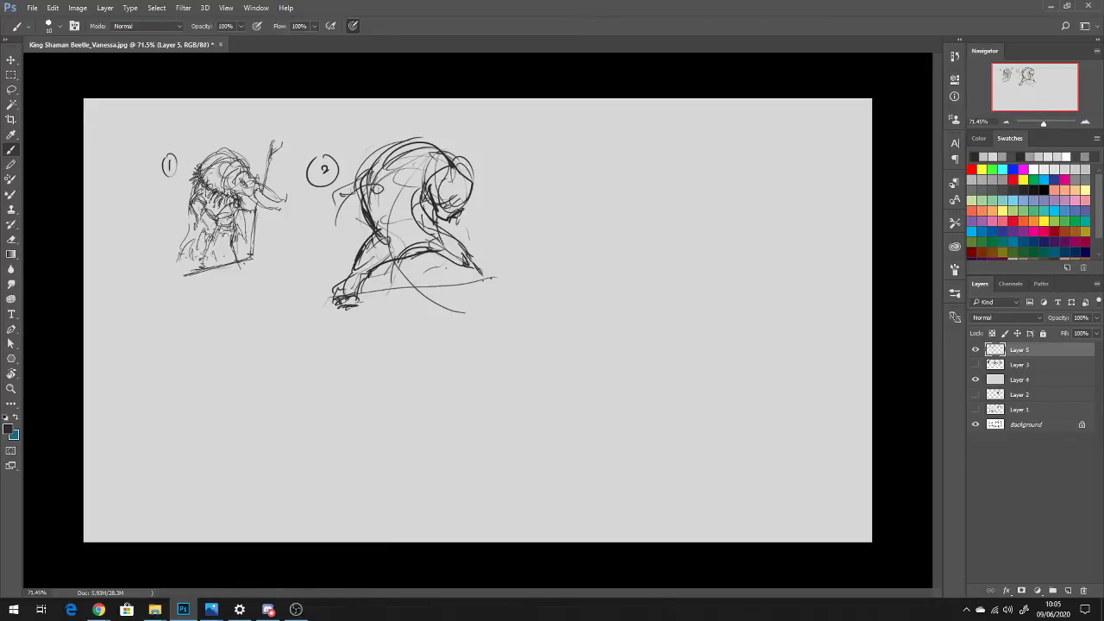
mouse_move(471, 206)
mouse_down()
mouse_move(503, 220)
mouse_move(507, 234)
mouse_move(493, 233)
mouse_up()
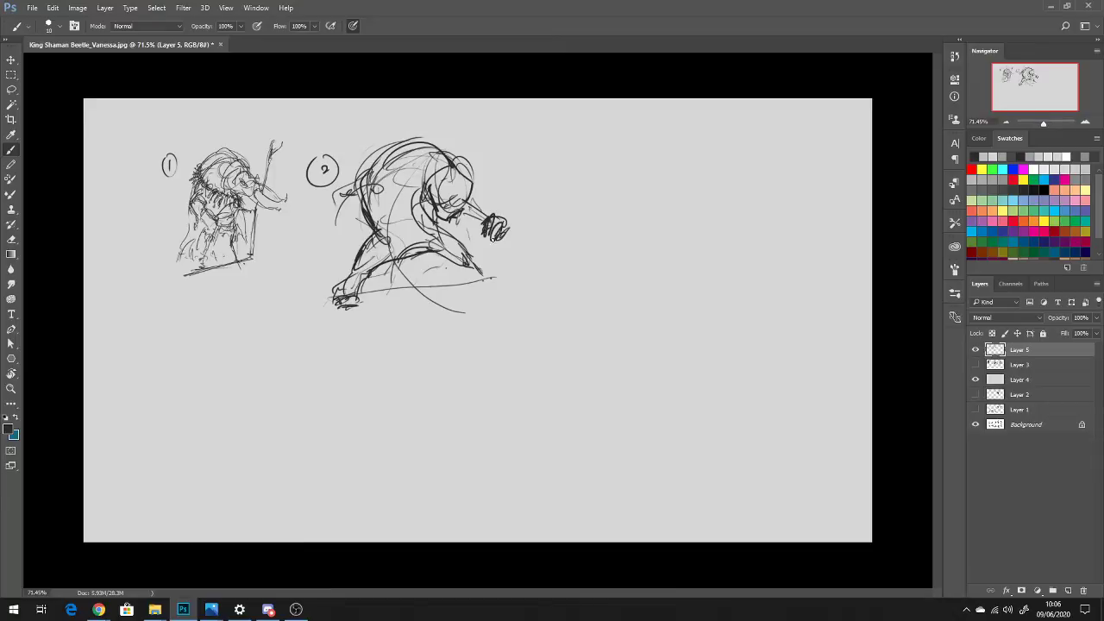
Sketch the second creature's rear arm gripping a tall staff with an ornamented top behind its back
mouse_move(352, 218)
mouse_down()
mouse_move(324, 231)
mouse_move(336, 183)
mouse_up()
drag(339, 127, 331, 218)
drag(312, 286, 348, 105)
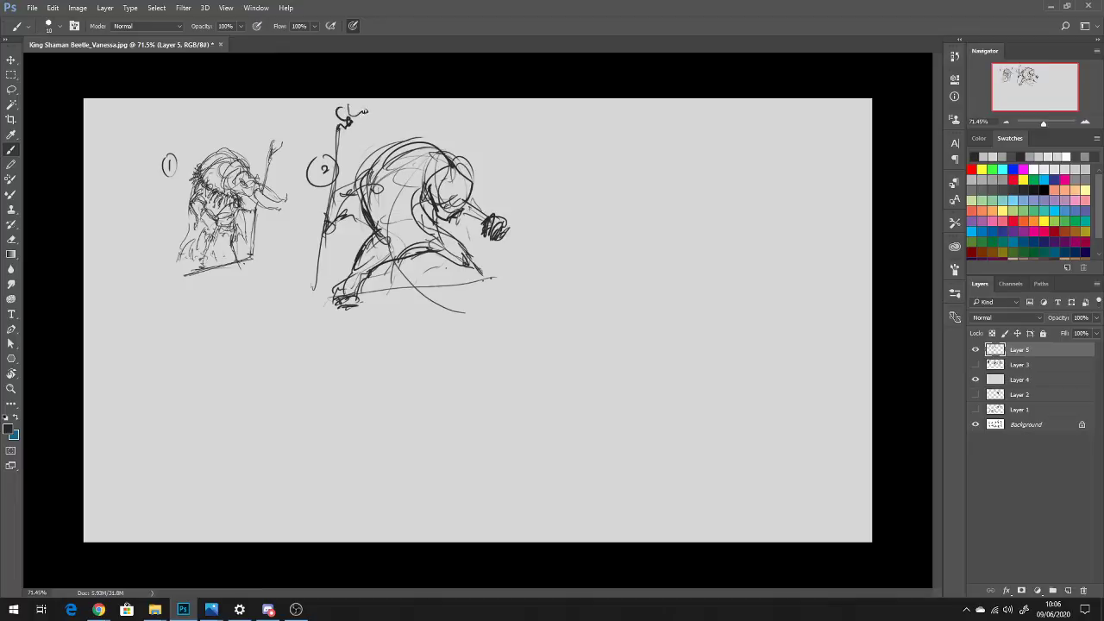
drag(342, 157, 323, 219)
Detail the second creature's face with a dark eye, a long mandible and curved horns
mouse_move(415, 204)
mouse_down()
mouse_move(390, 147)
mouse_move(424, 154)
mouse_move(451, 199)
mouse_up()
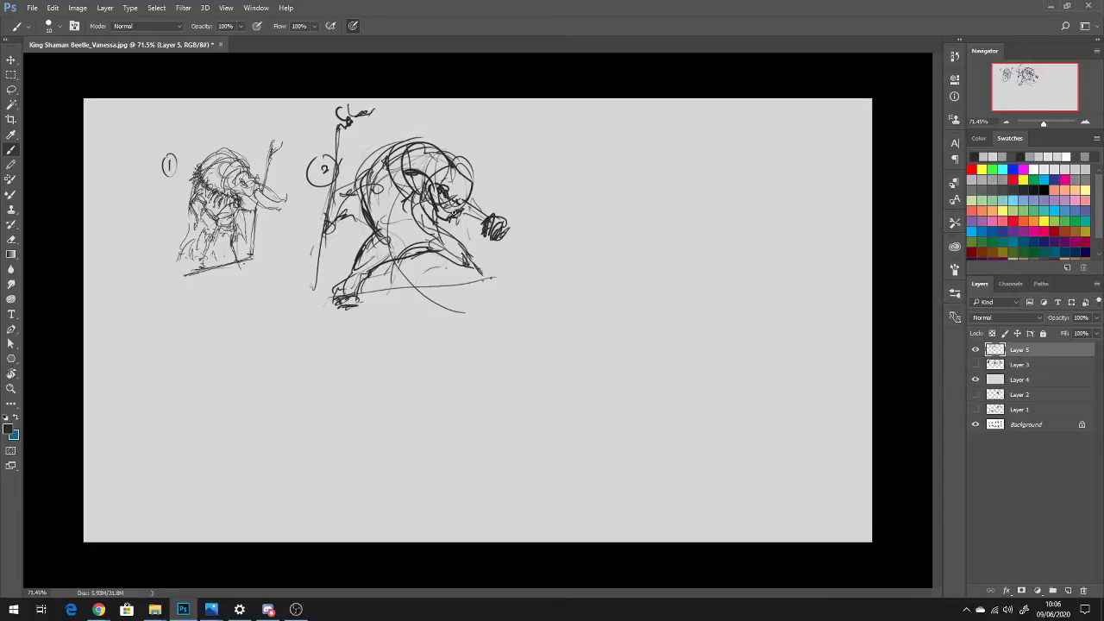
mouse_move(408, 237)
mouse_down()
mouse_move(388, 230)
mouse_move(406, 222)
mouse_move(479, 254)
mouse_move(486, 245)
mouse_up()
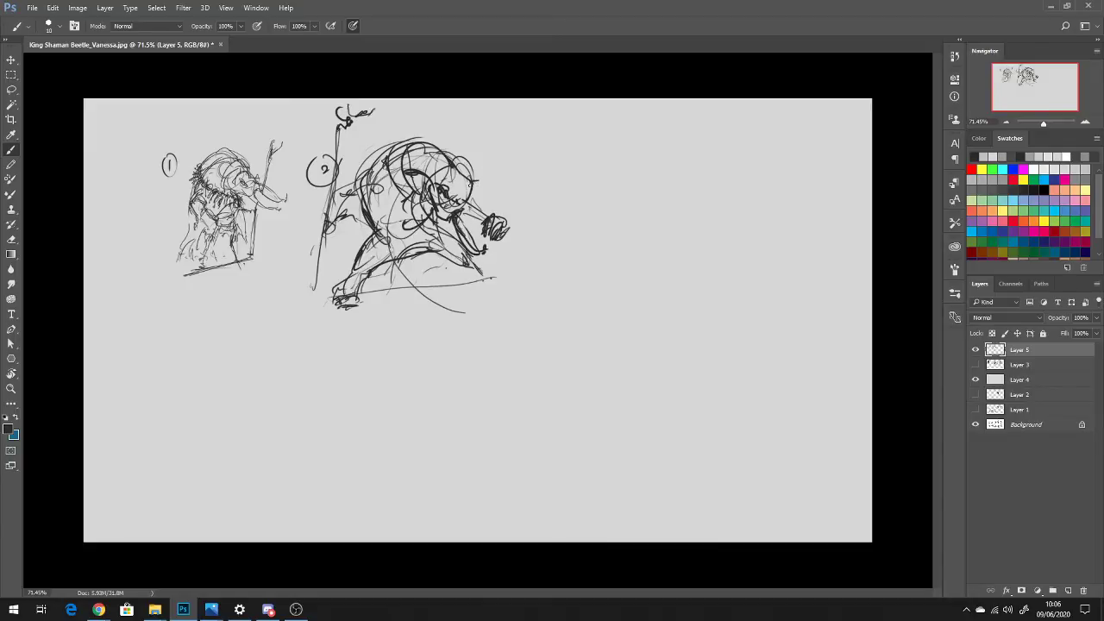
mouse_move(474, 173)
mouse_down()
mouse_move(492, 153)
mouse_move(476, 138)
mouse_up()
mouse_move(431, 186)
mouse_down()
mouse_move(453, 168)
mouse_move(452, 205)
mouse_up()
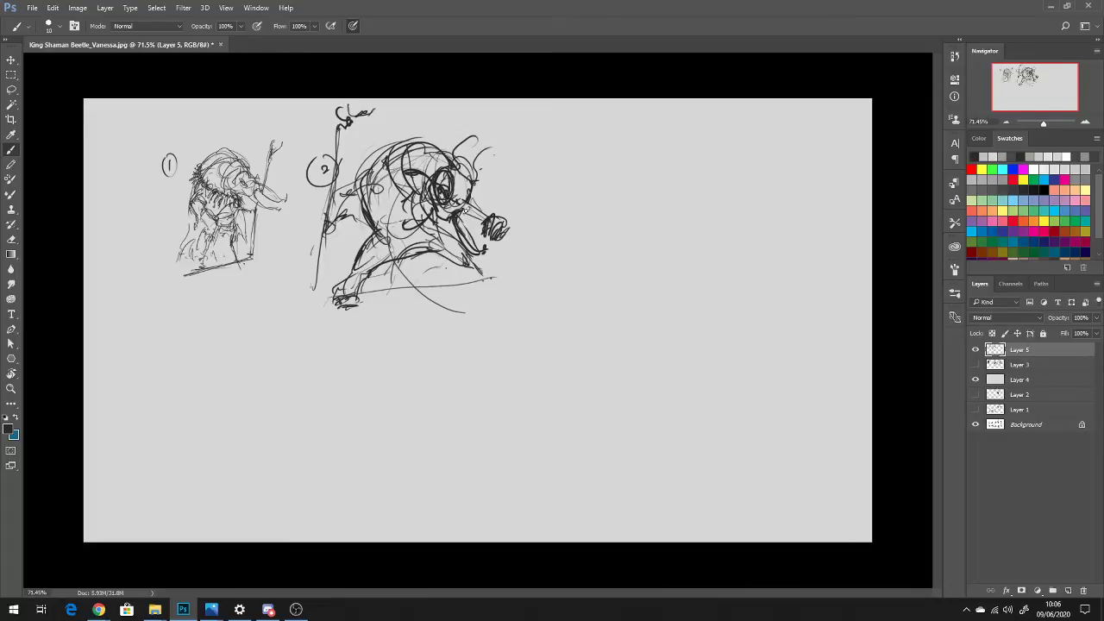
Add a curved crest above the second creature's back and reinforce its front leg
mouse_move(398, 145)
mouse_down()
mouse_move(427, 143)
mouse_move(398, 115)
mouse_move(352, 141)
mouse_move(364, 151)
mouse_move(353, 152)
mouse_move(423, 141)
mouse_up()
drag(381, 132, 419, 112)
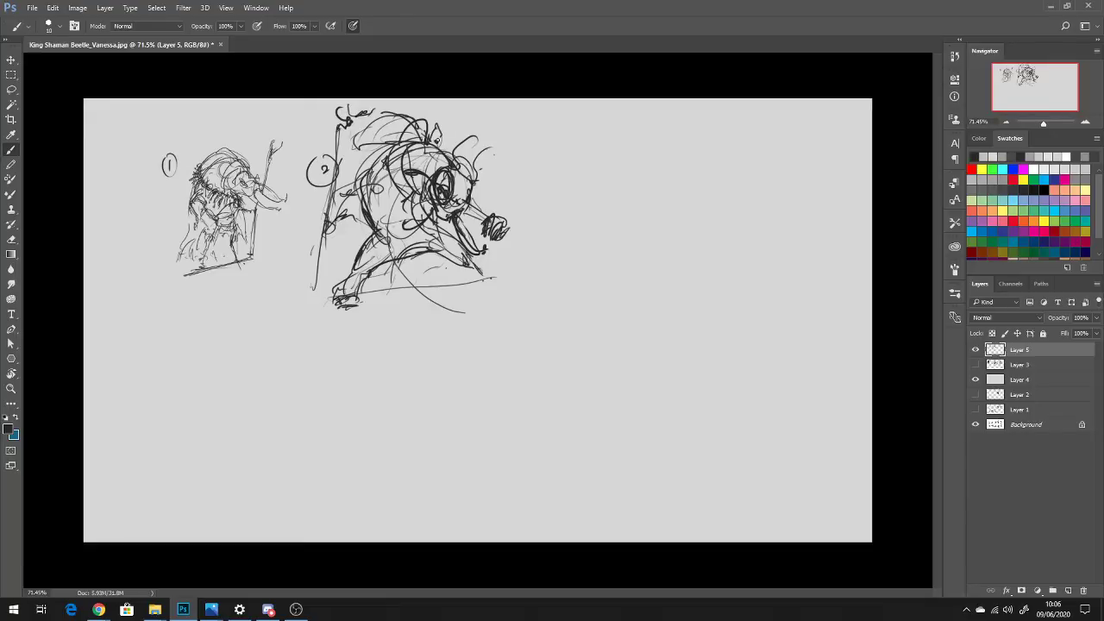
drag(431, 221, 470, 264)
key(l)
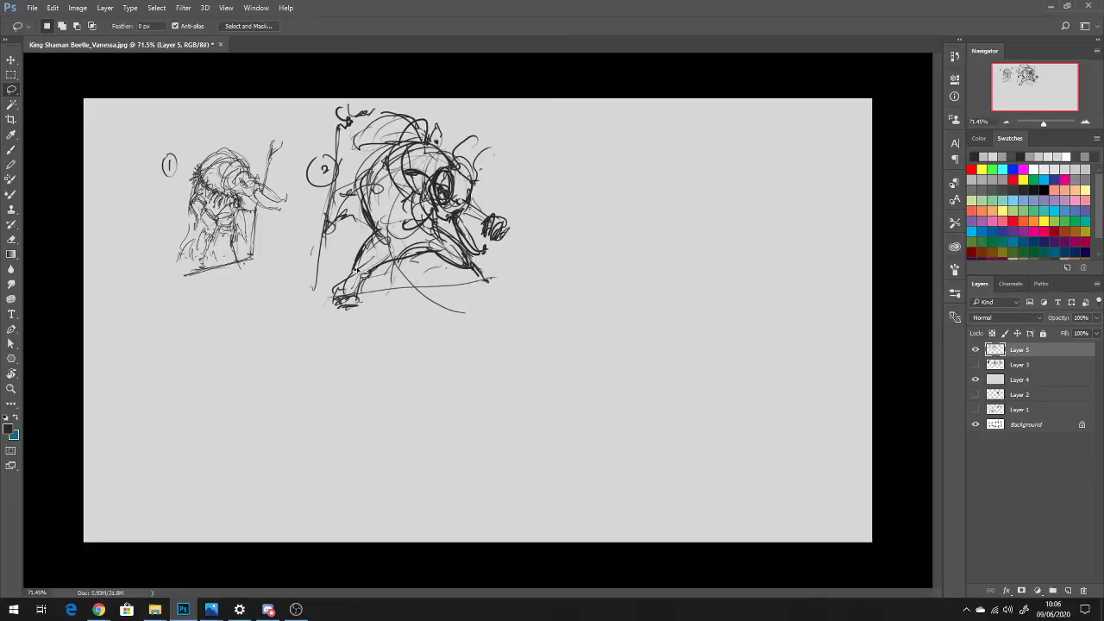
Select the second creature sketch with its number, scale it down to about the first sketch's size, place it beside that sketch and deselect
mouse_move(305, 127)
mouse_down()
mouse_move(342, 105)
mouse_move(454, 112)
mouse_move(552, 165)
mouse_move(566, 271)
mouse_move(370, 335)
mouse_move(299, 297)
mouse_move(298, 154)
mouse_move(327, 121)
mouse_up()
key(ctrl+t)
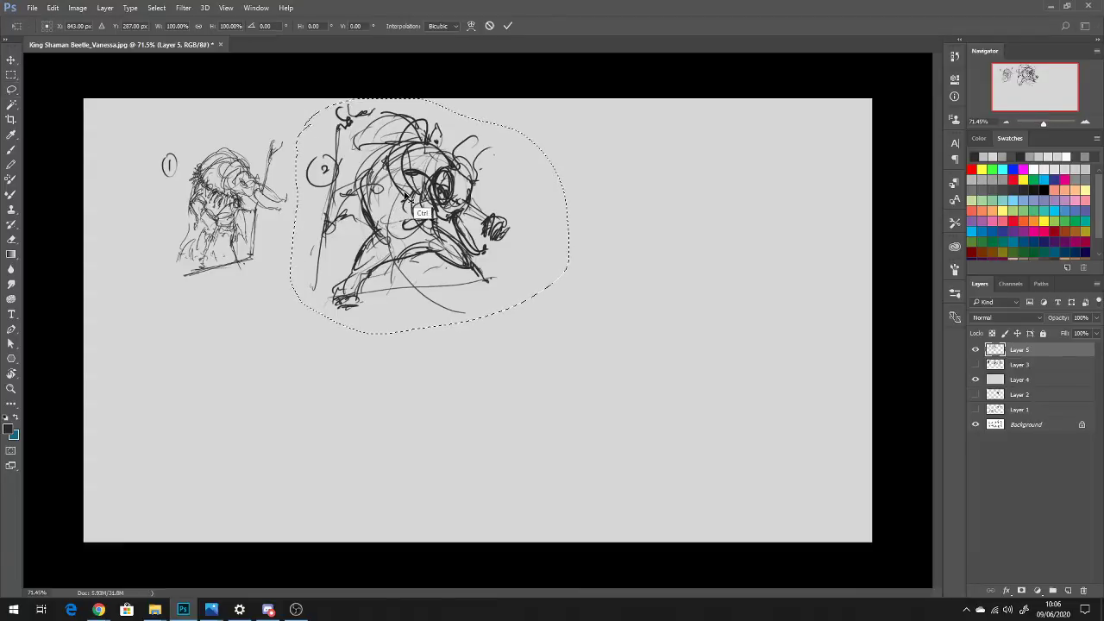
mouse_move(572, 99)
mouse_down()
mouse_move(494, 195)
mouse_move(432, 198)
mouse_move(513, 134)
mouse_move(492, 153)
mouse_up()
drag(412, 208, 410, 194)
key(Return)
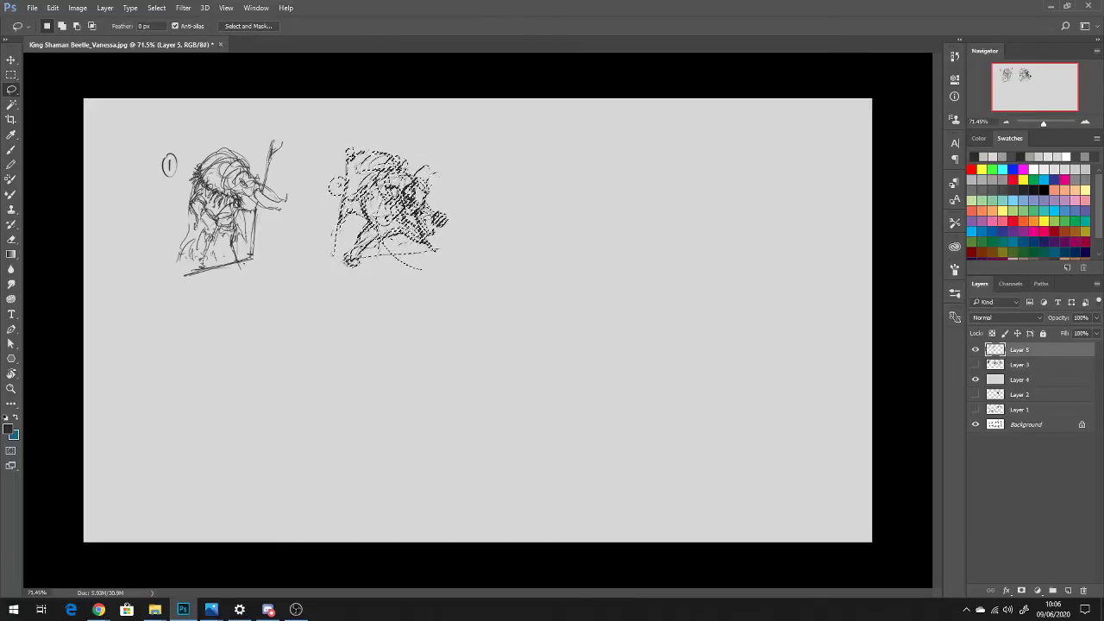
key(ctrl+d)
Flip the canvas horizontally back and forth to check both creature sketches in mirror image, ending in the original orientation
key(ctrl+h)
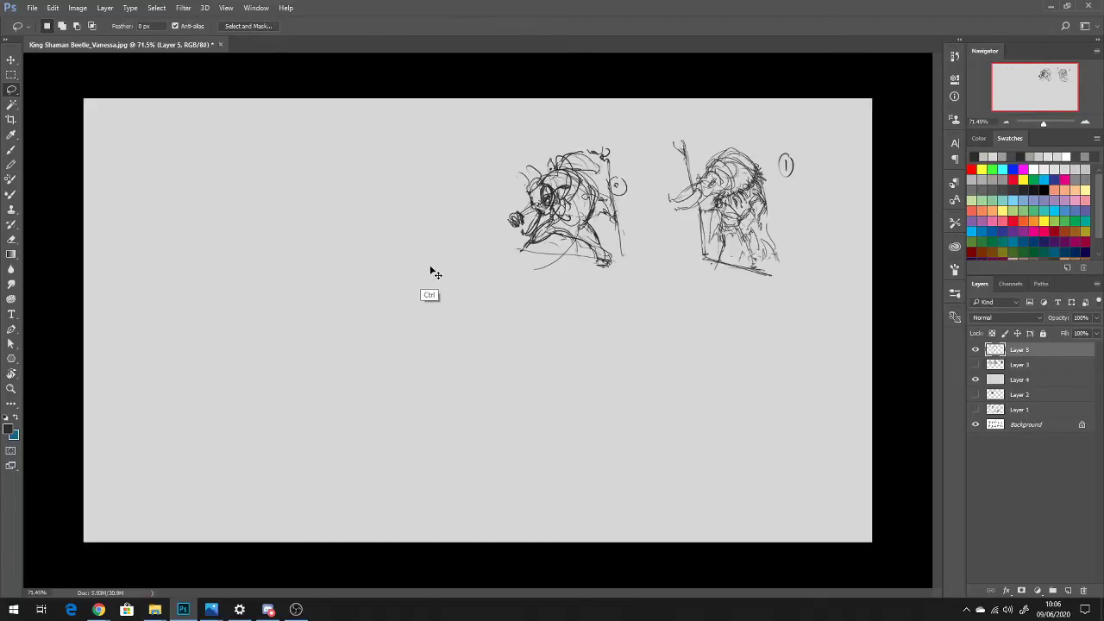
key(ctrl+h)
key(ctrl+h)
key(ctrl+h)
key(ctrl+h)
key(ctrl+h)
key(ctrl+h)
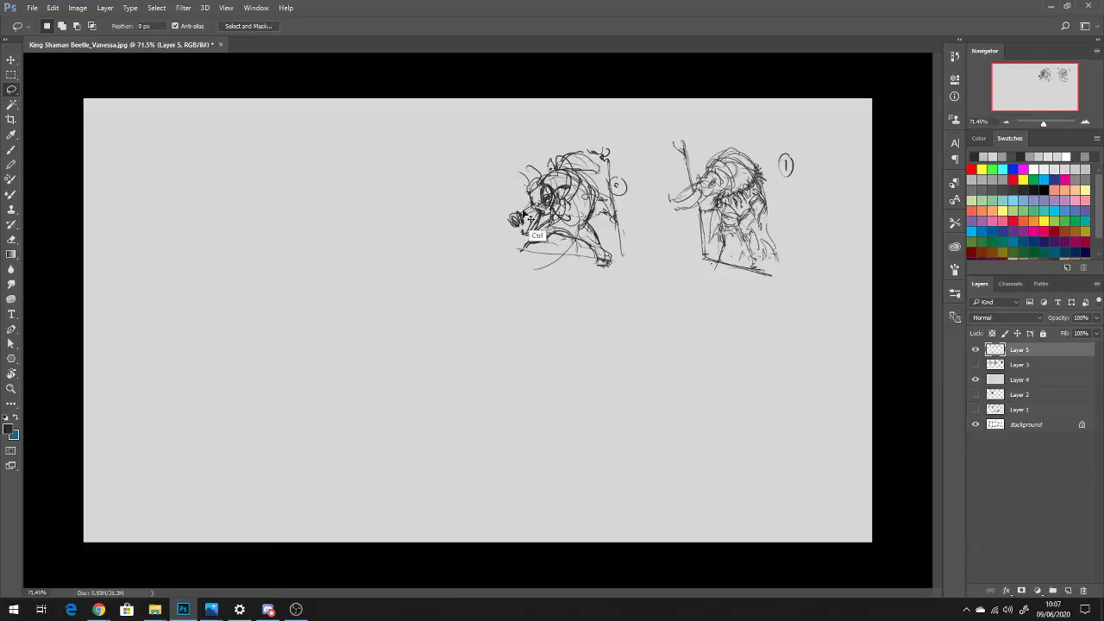
key(ctrl+h)
key(ctrl+h)
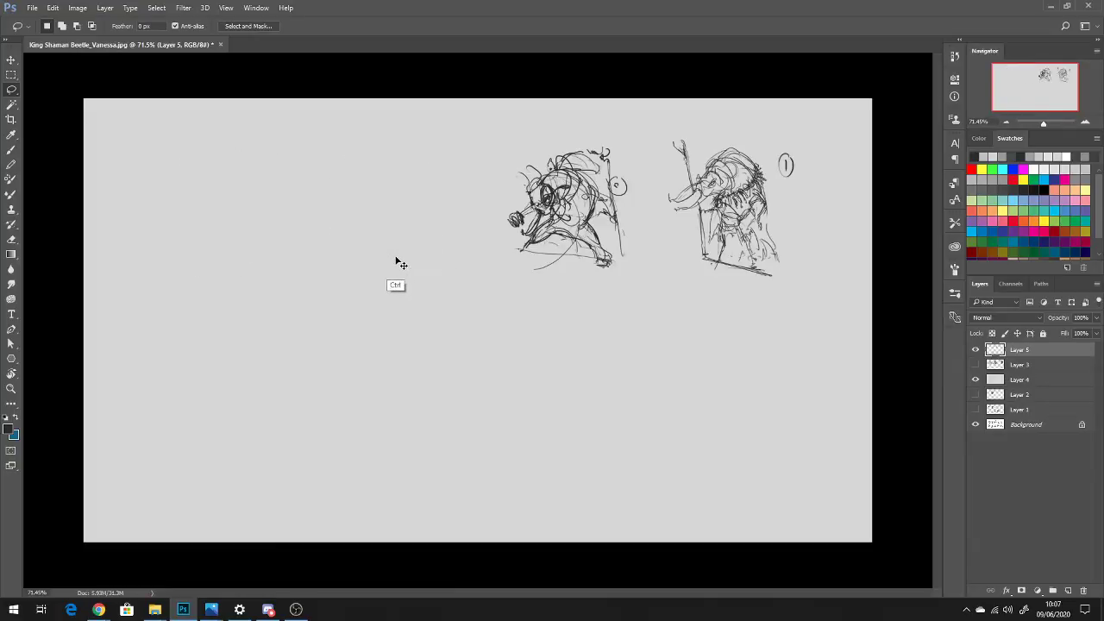
key(ctrl+h)
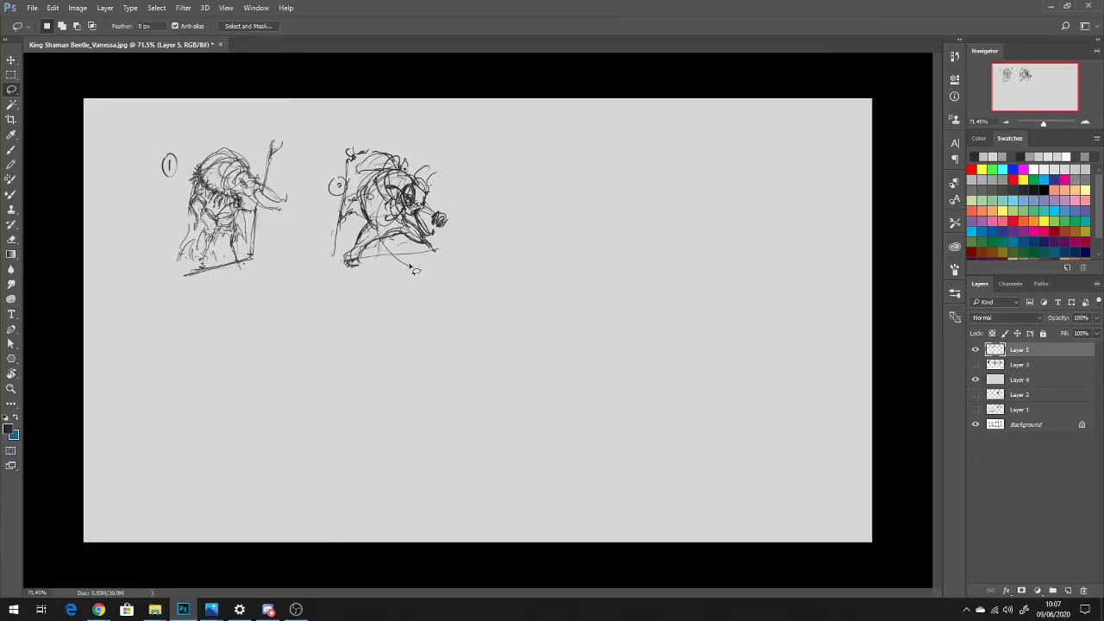
Brush a tall staff with its gripping arm, a planted foot, a hanging lantern and a spike onto the second creature sketch
key(b)
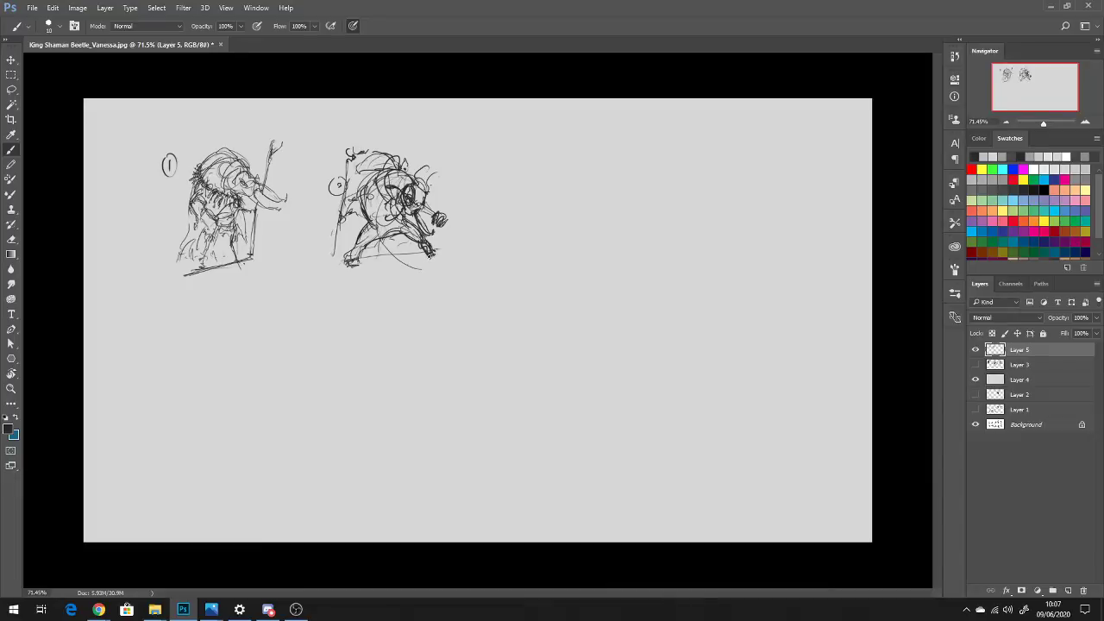
drag(343, 268, 359, 250)
key(ctrl)
mouse_move(360, 205)
mouse_down()
mouse_move(328, 217)
mouse_move(331, 240)
mouse_move(325, 143)
mouse_move(331, 210)
mouse_up()
drag(339, 229, 333, 261)
mouse_move(326, 143)
mouse_down()
mouse_move(330, 240)
mouse_move(320, 161)
mouse_up()
mouse_move(447, 197)
mouse_down()
mouse_move(435, 240)
mouse_move(450, 245)
mouse_up()
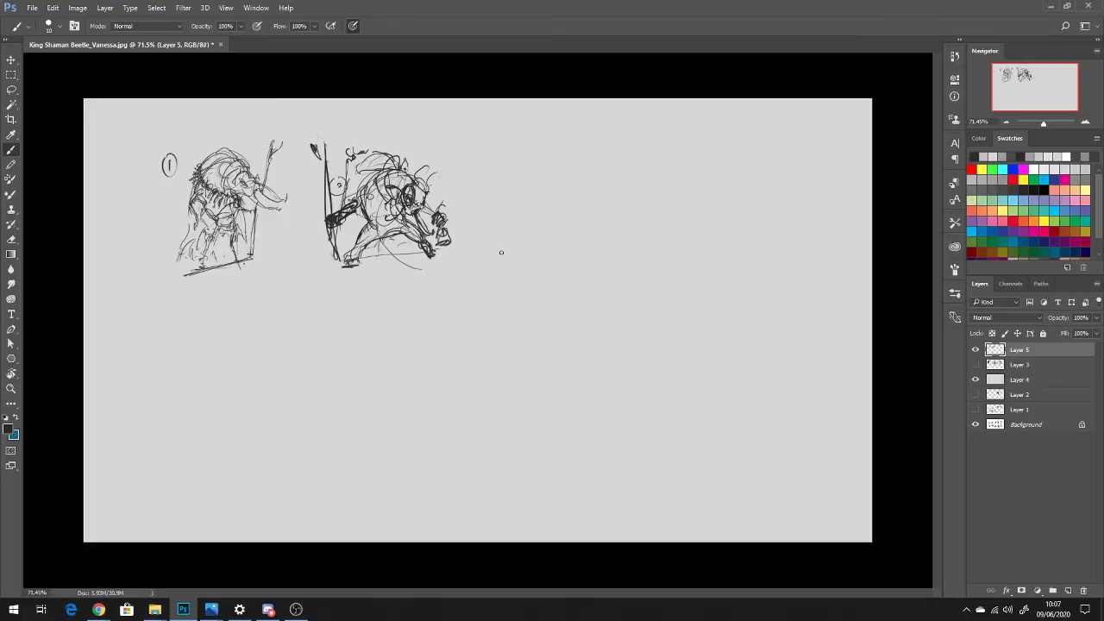
drag(413, 149, 411, 185)
Number the third sketch with a circled 3 and rough in a creature's curved back, round head and reaching front limbs beside it
drag(475, 165, 480, 158)
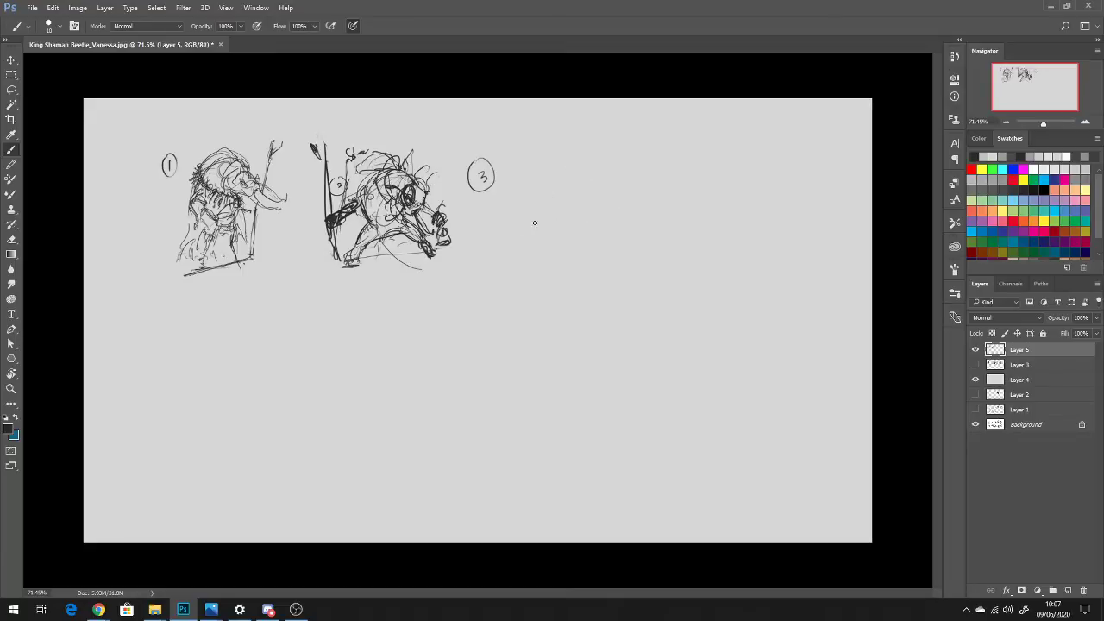
mouse_move(536, 228)
mouse_down()
mouse_move(535, 156)
mouse_move(632, 181)
mouse_move(571, 226)
mouse_move(584, 220)
mouse_move(560, 210)
mouse_move(570, 240)
mouse_move(546, 216)
mouse_move(582, 239)
mouse_move(608, 228)
mouse_move(575, 245)
mouse_move(613, 248)
mouse_move(612, 221)
mouse_move(671, 203)
mouse_move(637, 235)
mouse_move(622, 240)
mouse_move(672, 203)
mouse_up()
key(ctrl+z)
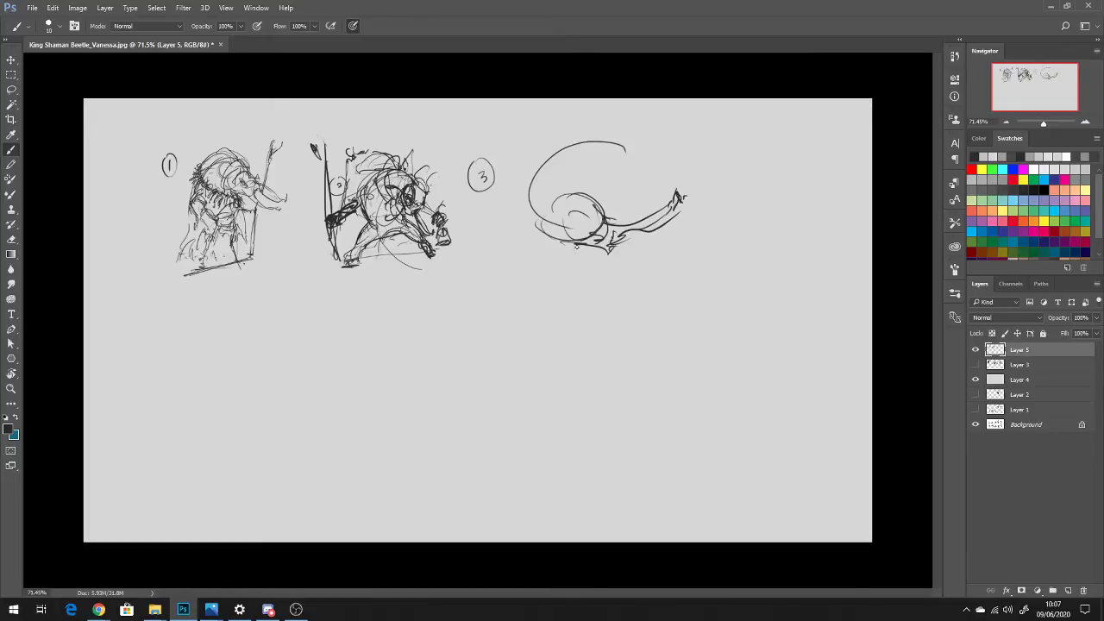
mouse_move(583, 246)
mouse_down()
mouse_move(600, 272)
mouse_move(625, 275)
mouse_move(609, 254)
mouse_move(650, 290)
mouse_up()
drag(628, 240, 684, 252)
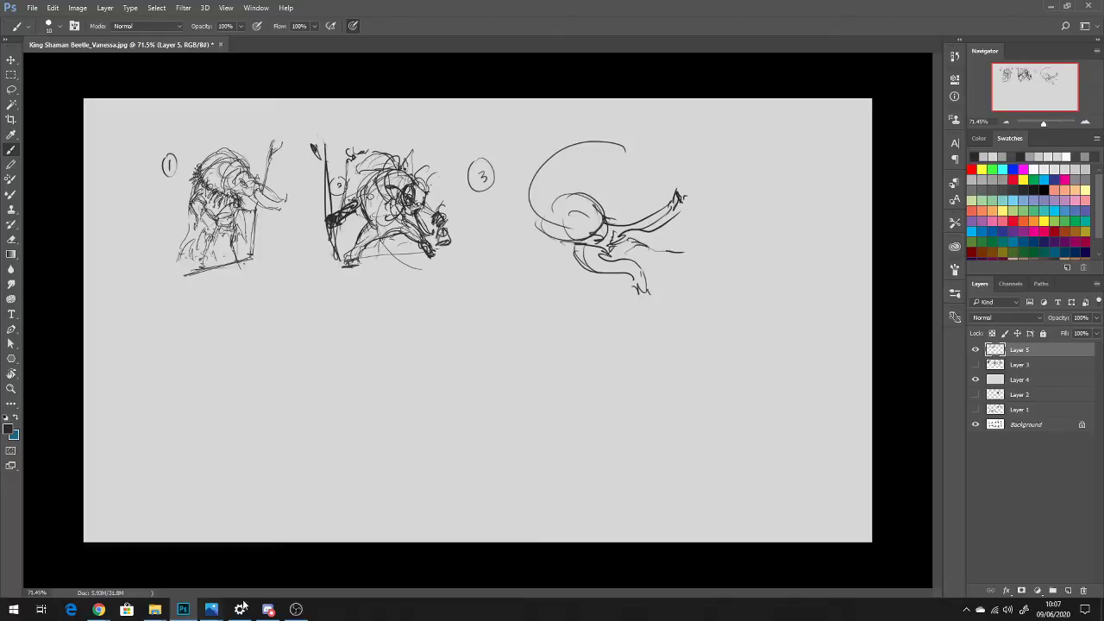
Look through the stag beetle, peacock spider and horned beetle reference photos from the classwork in Chrome and return to Photoshop
mouse_move(98, 609)
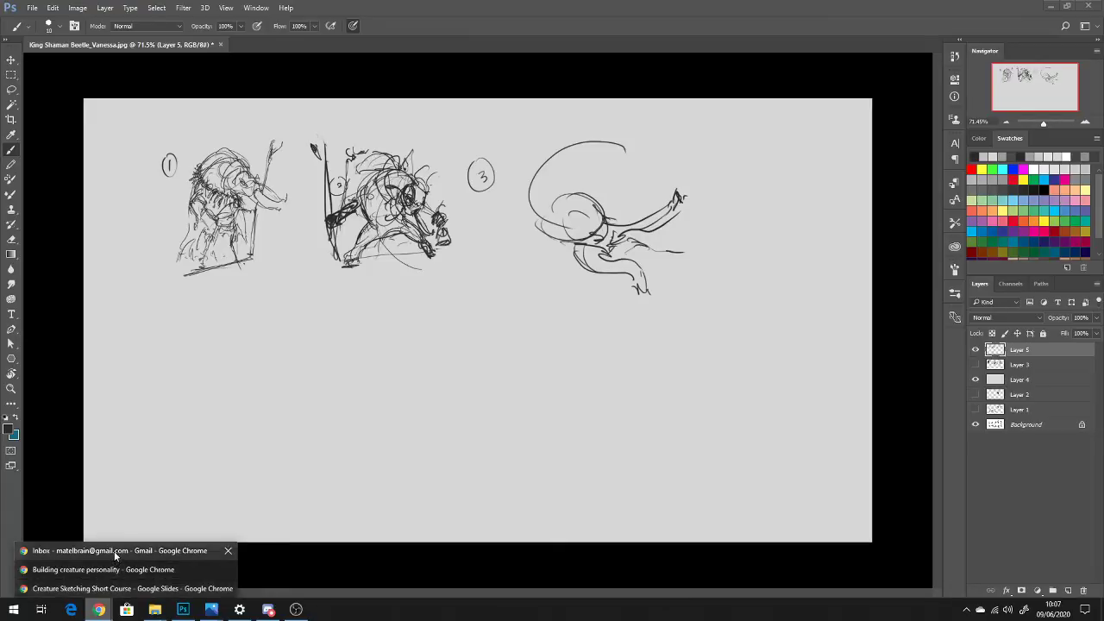
click(110, 588)
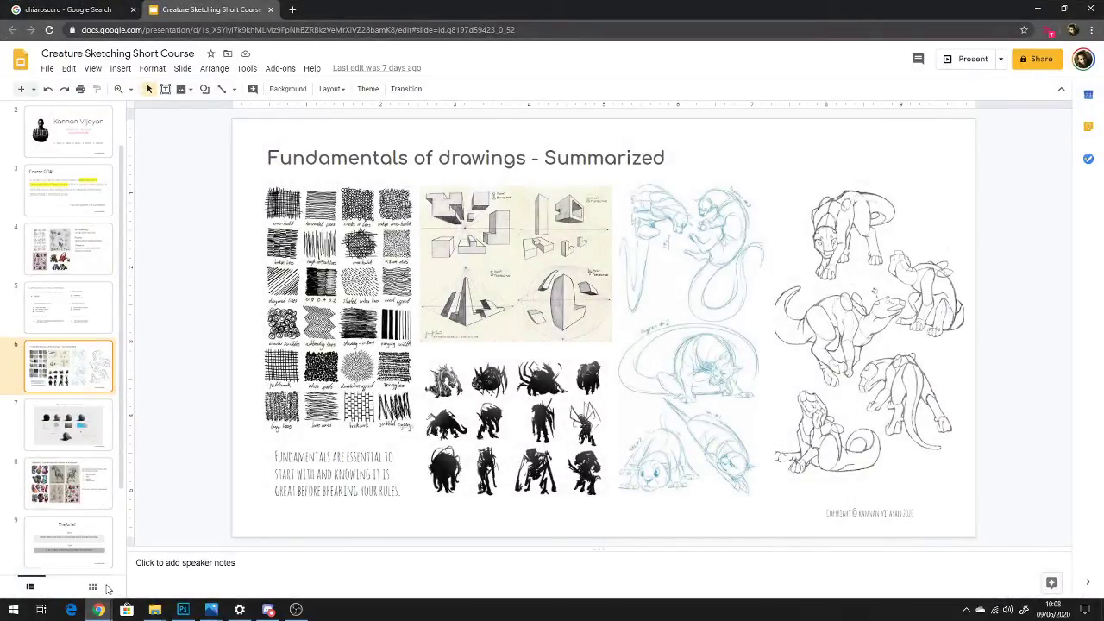
mouse_move(100, 609)
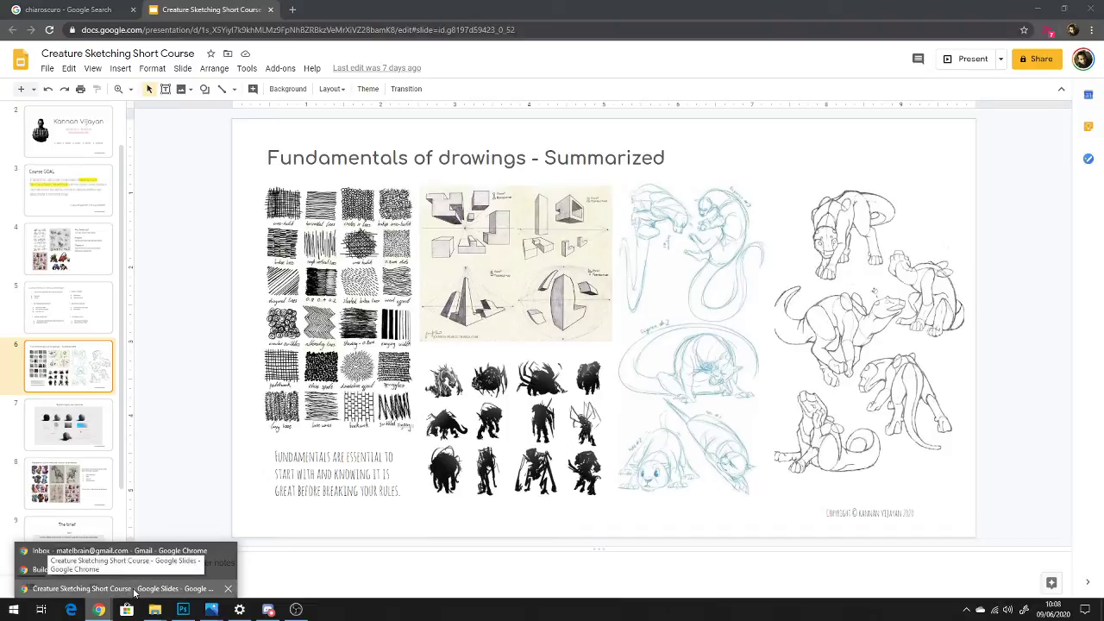
click(129, 567)
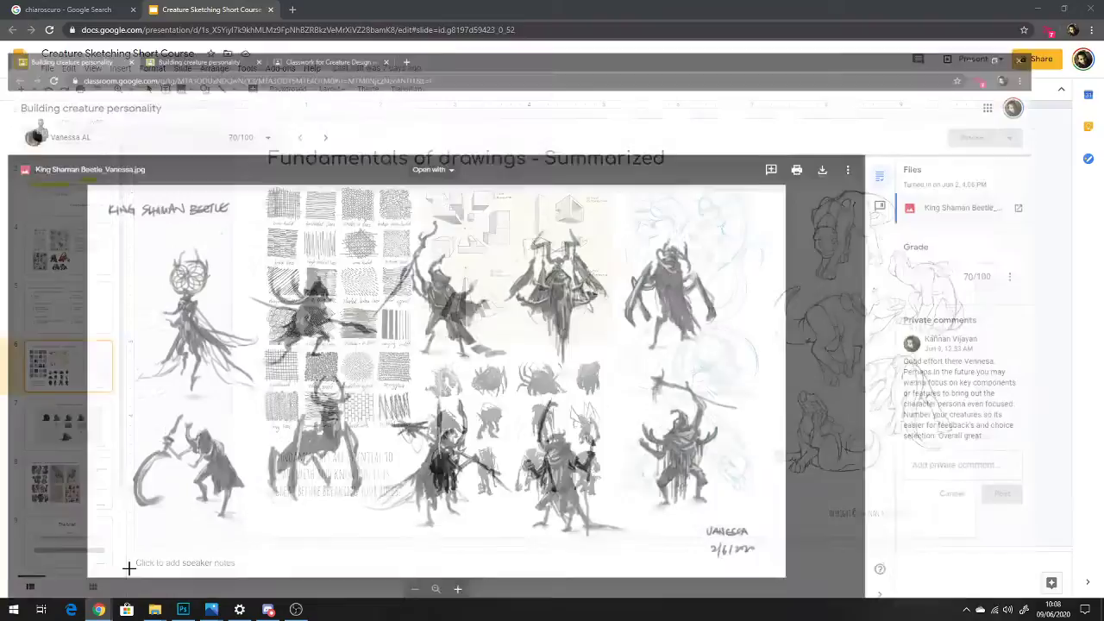
key(ctrl+Tab)
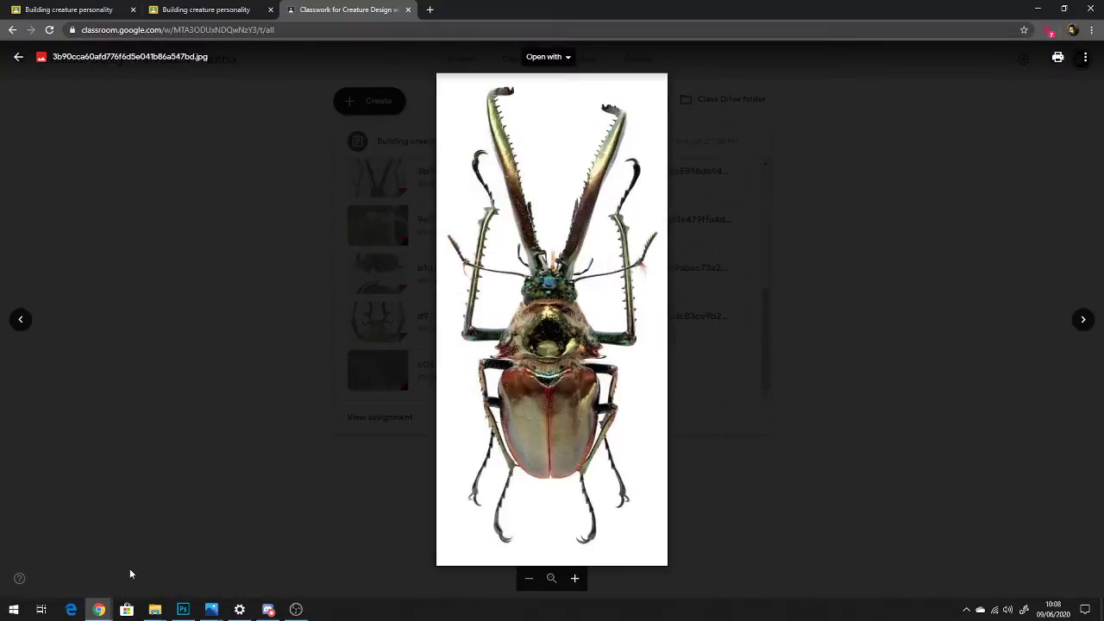
key(Escape)
key(Tab)
key(Return)
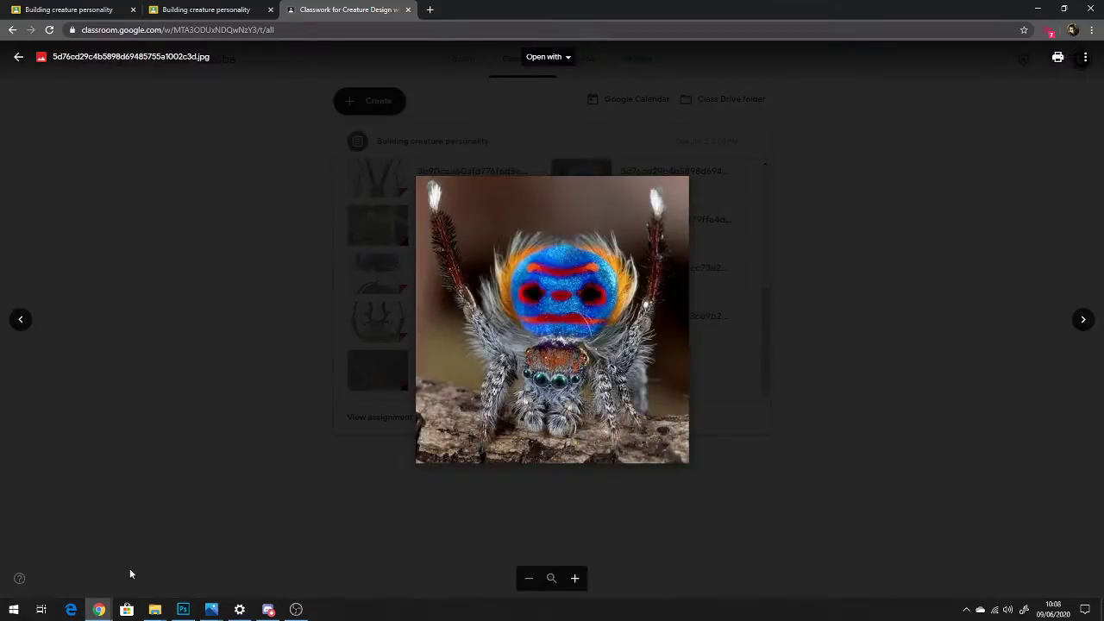
key(Escape)
key(Tab)
key(Return)
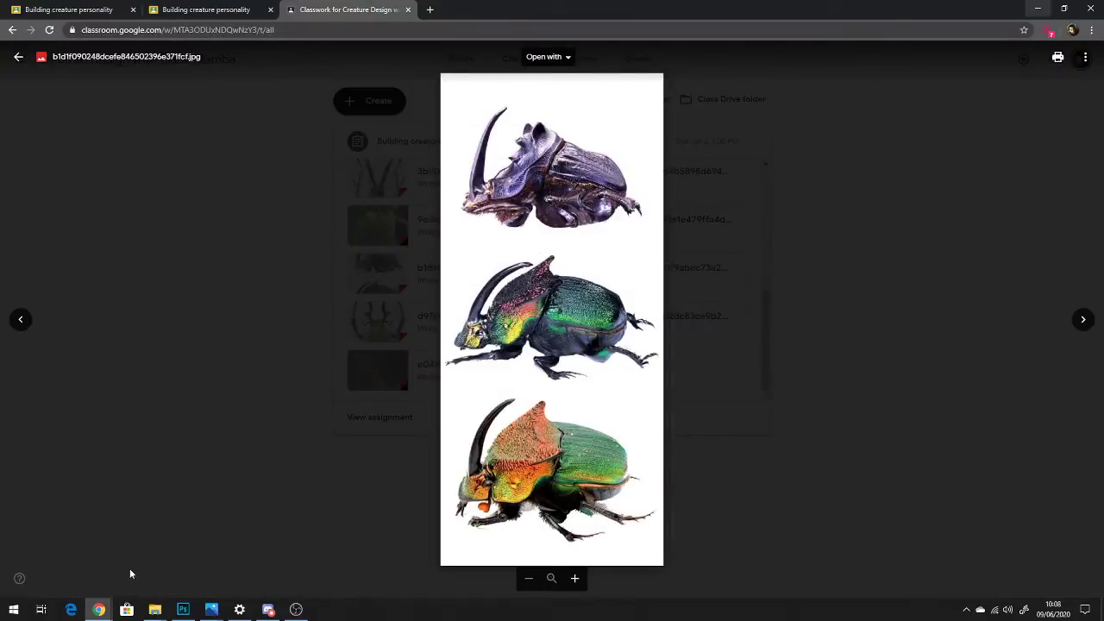
key(alt+Tab)
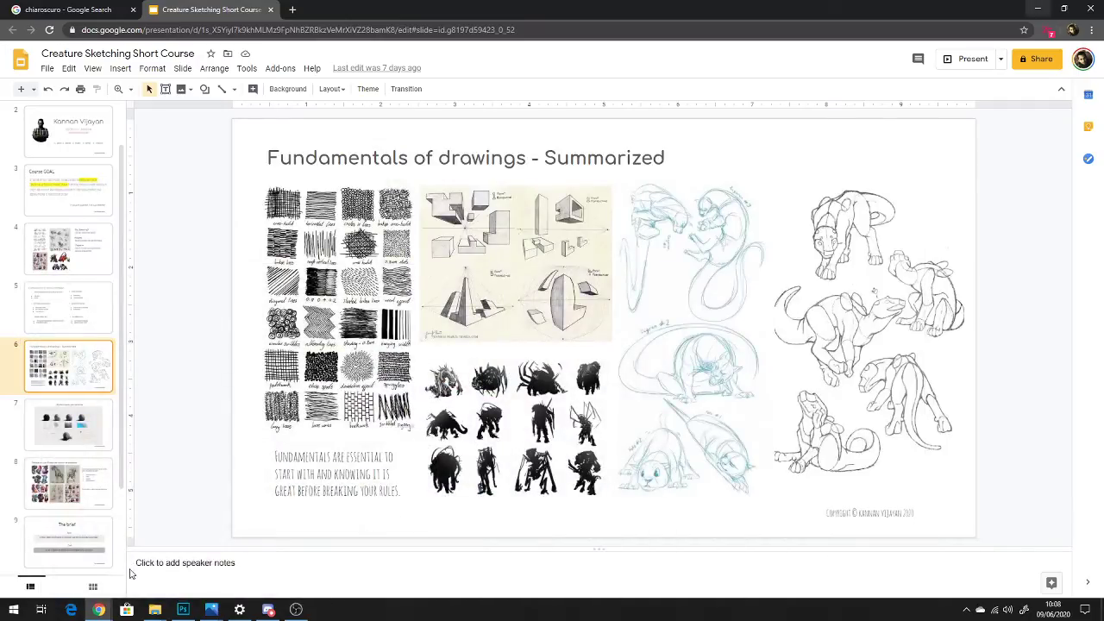
key(alt+Tab)
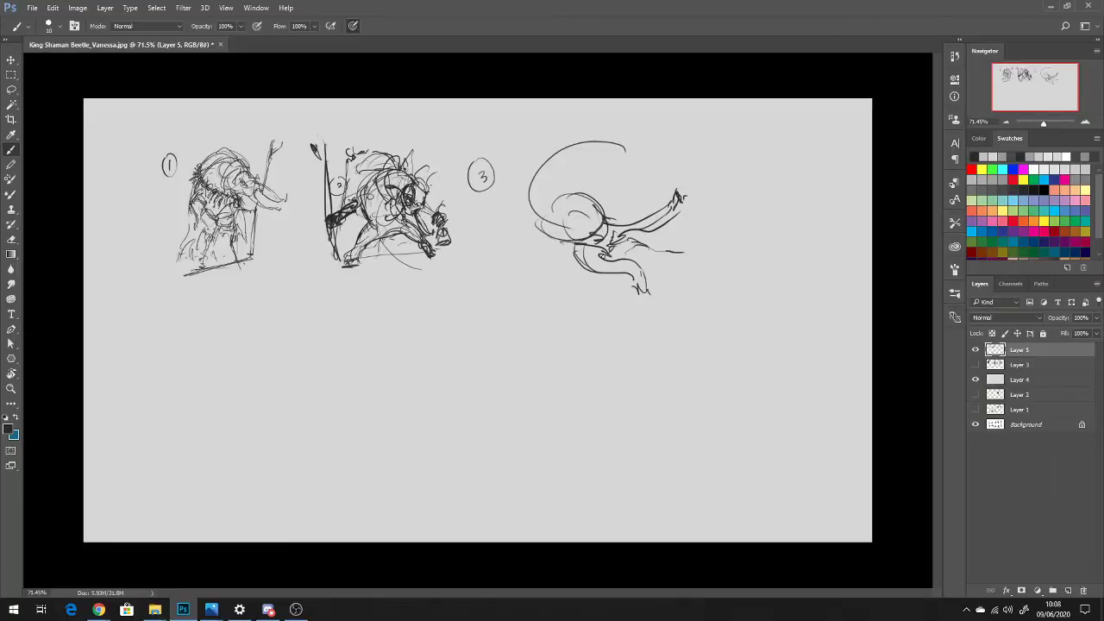
Extend the third creature's front limbs and sketch its large domed back sweeping over the head
drag(579, 253, 680, 302)
mouse_move(640, 259)
mouse_down()
mouse_move(665, 245)
mouse_move(697, 267)
mouse_up()
drag(541, 145, 527, 216)
mouse_move(552, 176)
mouse_down()
mouse_move(615, 132)
mouse_move(638, 151)
mouse_up()
drag(555, 153, 644, 208)
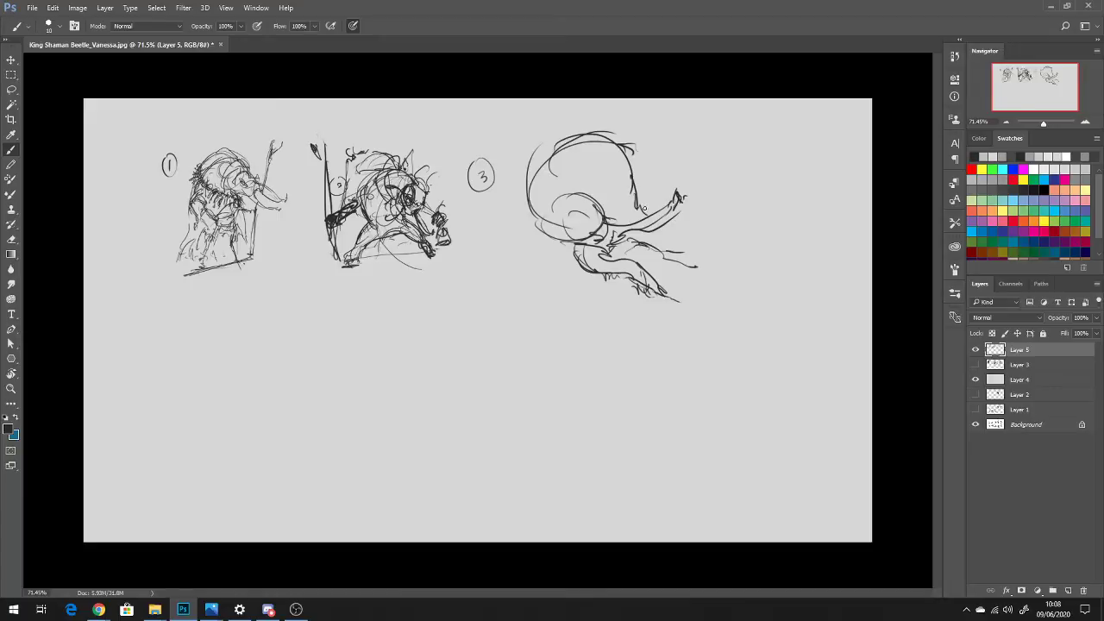
mouse_move(632, 148)
mouse_down()
mouse_move(697, 246)
mouse_move(699, 145)
mouse_up()
drag(565, 132, 526, 173)
mouse_move(543, 226)
mouse_down()
mouse_move(630, 123)
mouse_move(721, 274)
mouse_up()
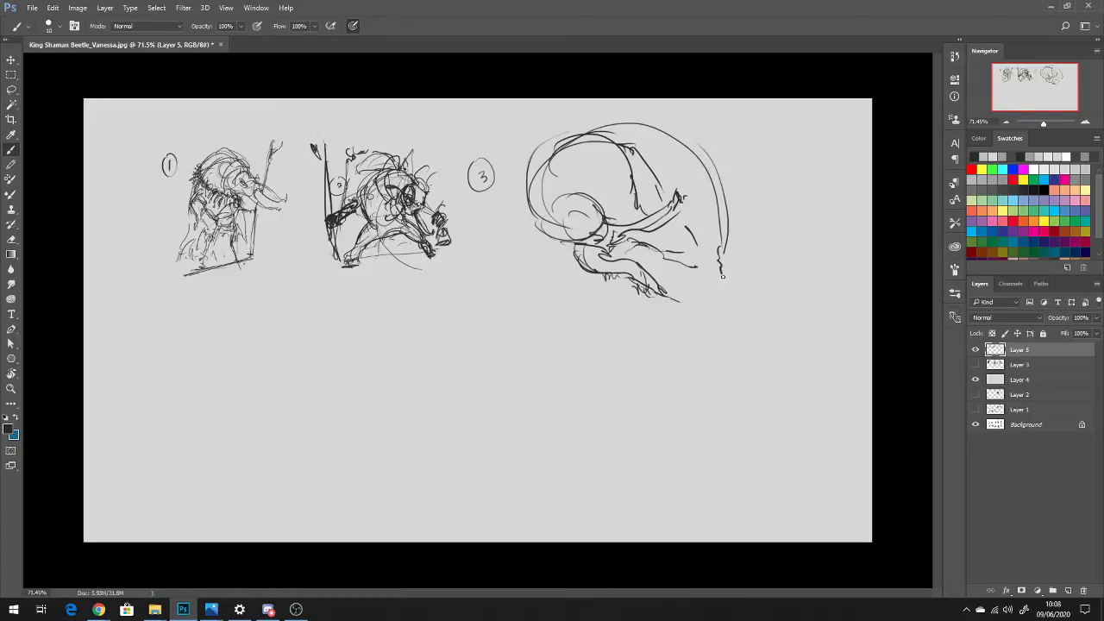
Sketch the third creature's far legs and clawed feet, and draw a ground line beneath it
mouse_move(543, 233)
mouse_down()
mouse_move(535, 277)
mouse_move(556, 270)
mouse_move(534, 294)
mouse_move(543, 284)
mouse_up()
mouse_move(530, 294)
mouse_down()
mouse_move(566, 302)
mouse_move(521, 299)
mouse_move(612, 300)
mouse_move(569, 270)
mouse_up()
mouse_move(657, 169)
mouse_down()
mouse_move(677, 150)
mouse_move(729, 231)
mouse_move(710, 260)
mouse_move(749, 228)
mouse_move(754, 238)
mouse_up()
drag(531, 303, 741, 302)
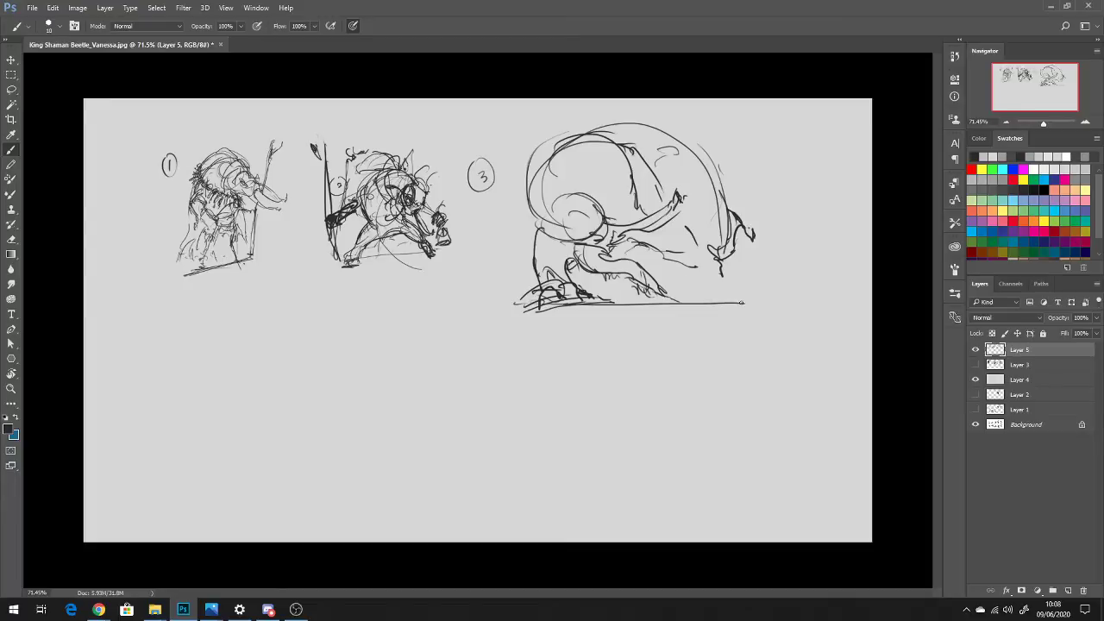
drag(515, 305, 578, 297)
Draw a raised arm reaching forward from the third creature's back and gripping a long vertical staff
drag(679, 258, 698, 255)
mouse_move(683, 179)
mouse_down()
mouse_move(688, 189)
mouse_move(699, 145)
mouse_move(695, 155)
mouse_move(746, 130)
mouse_move(764, 152)
mouse_move(753, 161)
mouse_move(777, 145)
mouse_move(761, 170)
mouse_up()
drag(743, 121, 789, 300)
drag(762, 160, 785, 256)
drag(786, 274, 789, 286)
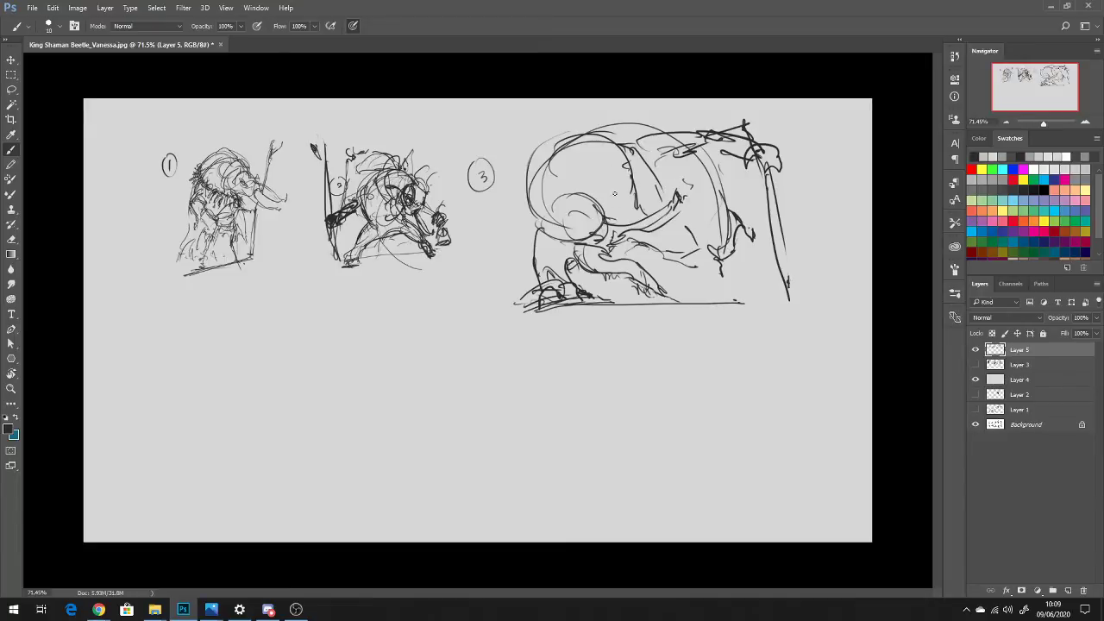
Define the third creature's head with a bold curved brow, a large round eye and jaw details
mouse_move(634, 157)
mouse_down()
mouse_move(543, 199)
mouse_move(639, 214)
mouse_up()
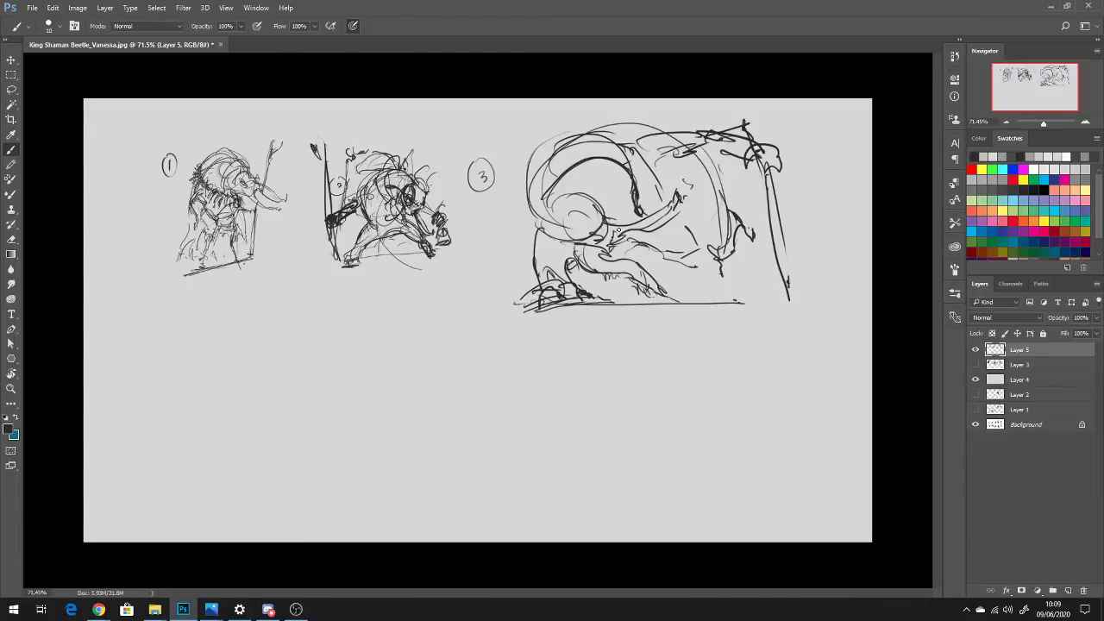
mouse_move(571, 218)
mouse_down()
mouse_move(603, 204)
mouse_move(563, 235)
mouse_up()
mouse_move(631, 191)
mouse_down()
mouse_move(635, 215)
mouse_move(610, 207)
mouse_move(633, 217)
mouse_up()
mouse_move(631, 219)
mouse_down()
mouse_move(681, 229)
mouse_move(694, 211)
mouse_move(700, 255)
mouse_move(704, 234)
mouse_up()
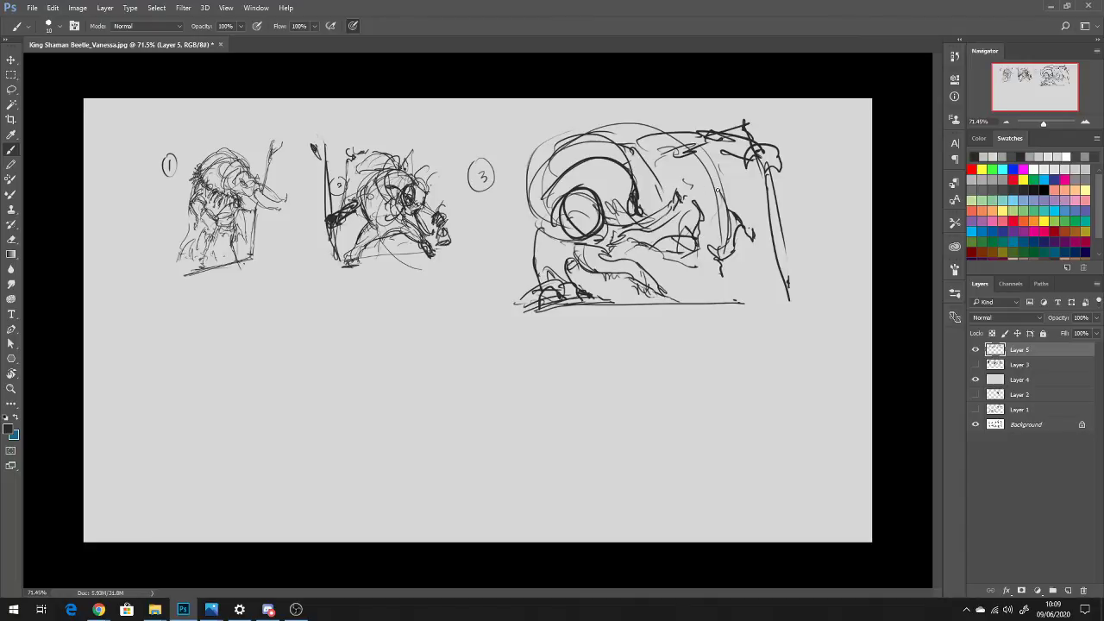
mouse_move(685, 240)
mouse_down()
mouse_move(707, 249)
mouse_move(647, 257)
mouse_up()
Strengthen the third creature's front leg, shell contour and the shoulder and arm leading to the staff
mouse_move(535, 252)
mouse_down()
mouse_move(537, 226)
mouse_move(548, 262)
mouse_move(575, 252)
mouse_move(574, 291)
mouse_move(631, 247)
mouse_up()
mouse_move(533, 233)
mouse_down()
mouse_move(562, 176)
mouse_move(552, 184)
mouse_up()
drag(539, 198, 536, 216)
mouse_move(547, 165)
mouse_down()
mouse_move(531, 186)
mouse_move(559, 148)
mouse_up()
mouse_move(529, 190)
mouse_down()
mouse_move(621, 138)
mouse_move(666, 173)
mouse_move(658, 203)
mouse_up()
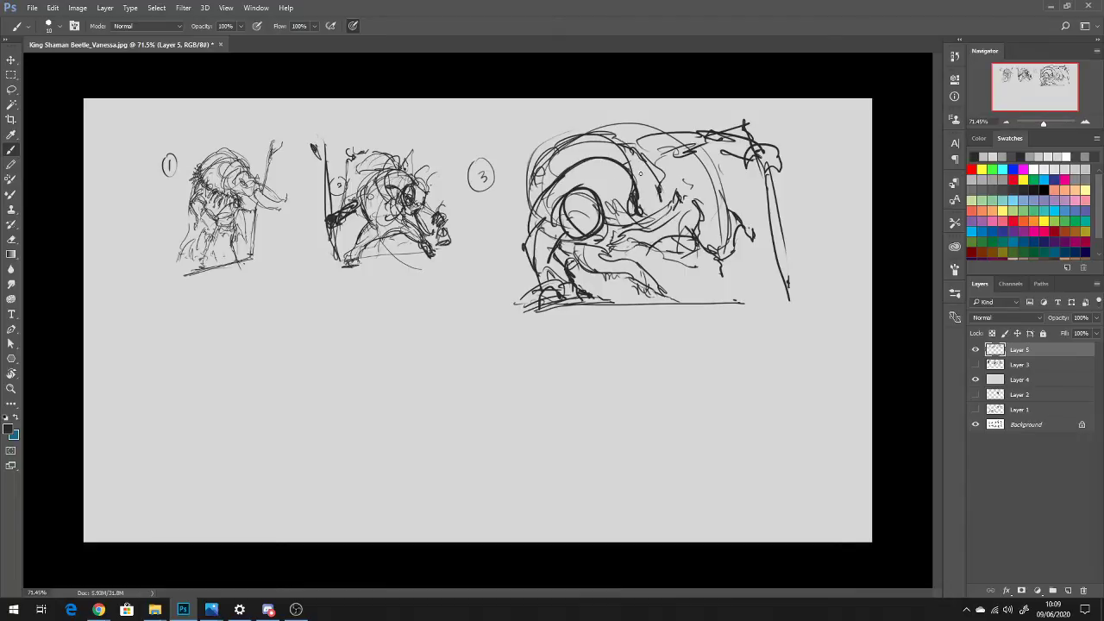
mouse_move(638, 144)
mouse_down()
mouse_move(617, 140)
mouse_move(664, 148)
mouse_move(671, 176)
mouse_move(643, 146)
mouse_move(669, 138)
mouse_up()
mouse_move(744, 154)
mouse_down()
mouse_move(757, 162)
mouse_move(750, 152)
mouse_up()
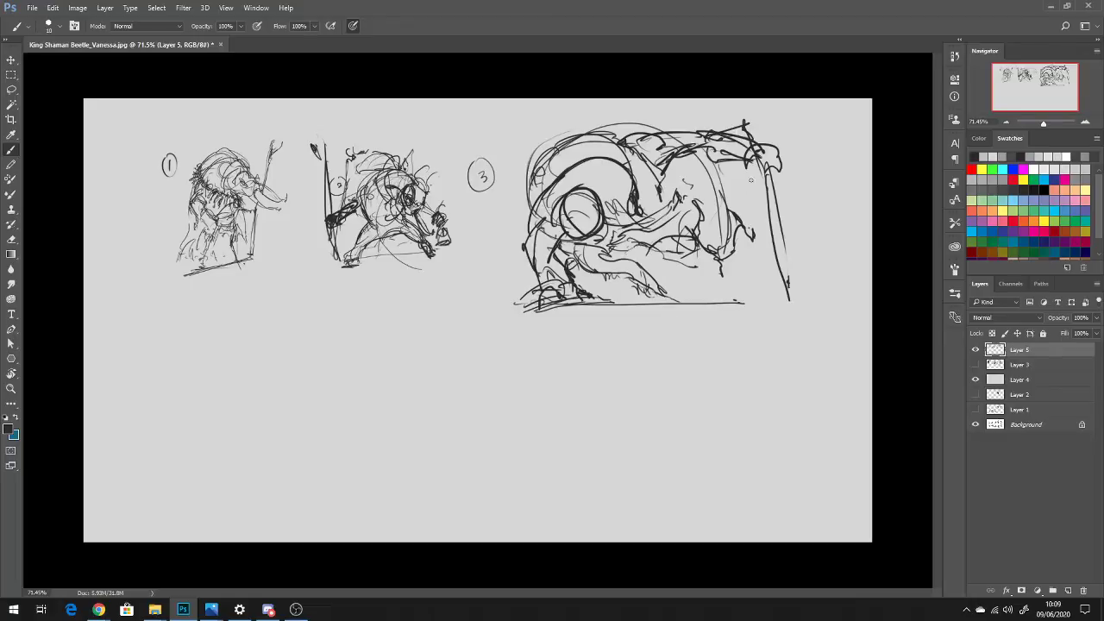
Darken the third creature's far leg and the shapes under its head, and add sloping ground lines
mouse_move(689, 176)
mouse_down()
mouse_move(715, 158)
mouse_move(731, 222)
mouse_move(724, 260)
mouse_move(739, 273)
mouse_up()
mouse_move(671, 266)
mouse_down()
mouse_move(638, 245)
mouse_move(654, 252)
mouse_up()
mouse_move(648, 258)
mouse_down()
mouse_move(642, 249)
mouse_move(669, 242)
mouse_move(678, 254)
mouse_up()
mouse_move(688, 267)
mouse_down()
mouse_move(669, 268)
mouse_move(716, 267)
mouse_move(733, 280)
mouse_move(702, 283)
mouse_up()
mouse_move(591, 296)
mouse_down()
mouse_move(698, 267)
mouse_move(687, 301)
mouse_up()
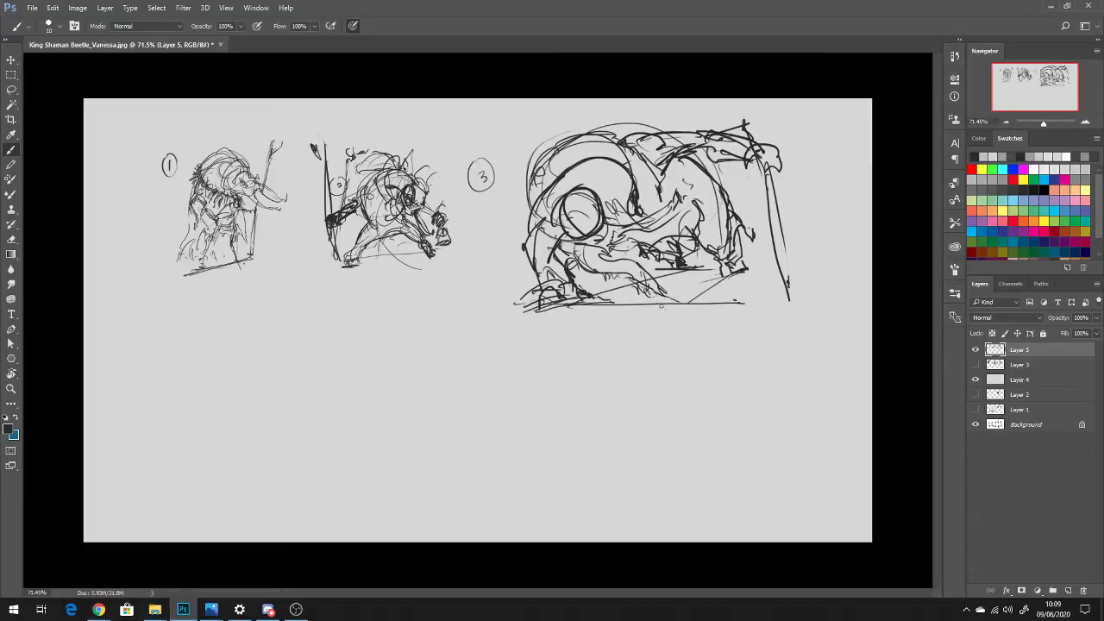
Lasso the third creature, scale it down to match the other sketches beside its number, and deselect it
key(l)
mouse_move(507, 206)
mouse_down()
mouse_move(528, 157)
mouse_move(795, 117)
mouse_move(826, 322)
mouse_move(526, 203)
mouse_move(535, 167)
mouse_up()
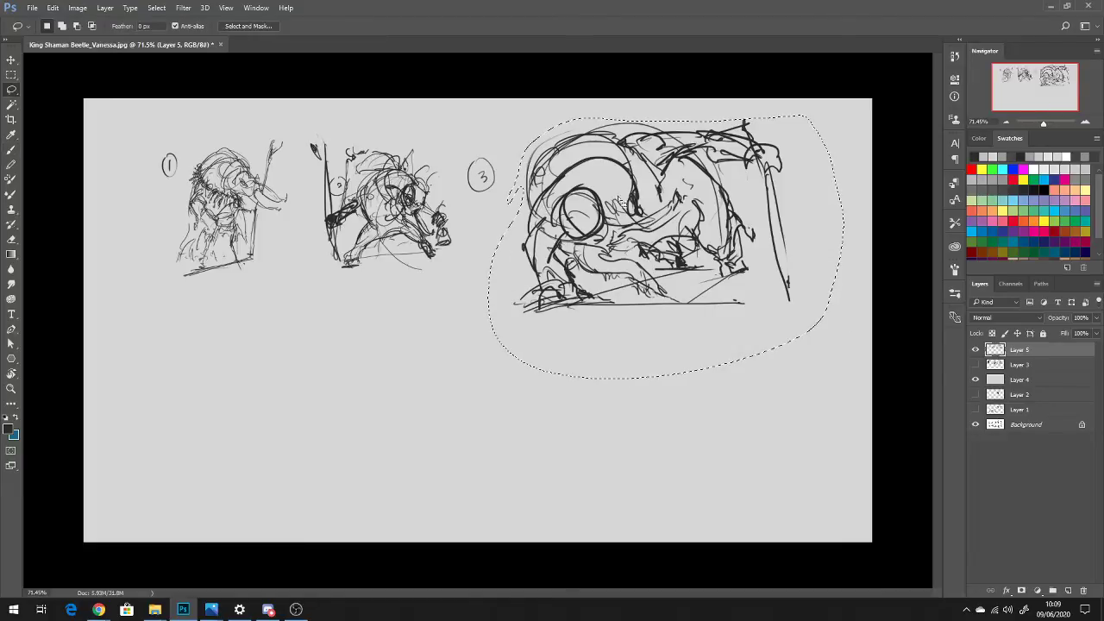
key(ctrl+t)
mouse_move(832, 377)
mouse_down()
mouse_move(621, 218)
mouse_move(648, 233)
mouse_up()
drag(566, 184, 568, 217)
drag(695, 178, 698, 191)
key(Return)
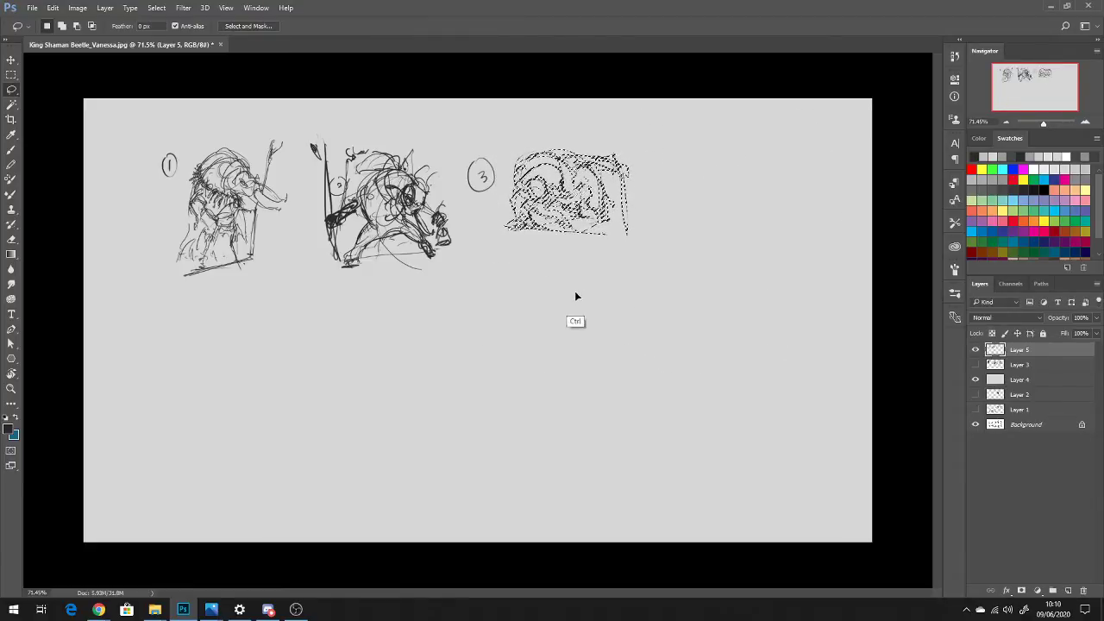
key(ctrl+d)
Check the three sketches in a horizontally mirrored view and restore the normal orientation
key(h)
key(h)
key(h)
key(h)
key(h)
key(h)
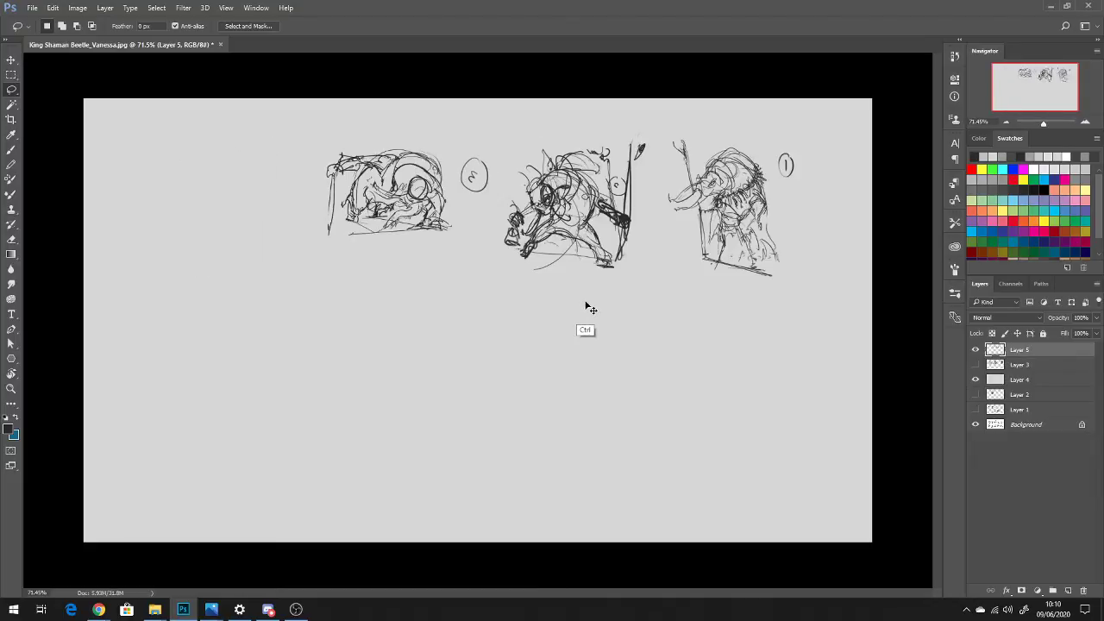
Lasso the third creature and move it slightly downward to line up with the neighbouring sketches, clearing the selection
mouse_move(506, 155)
mouse_down()
mouse_move(579, 276)
mouse_move(509, 162)
mouse_up()
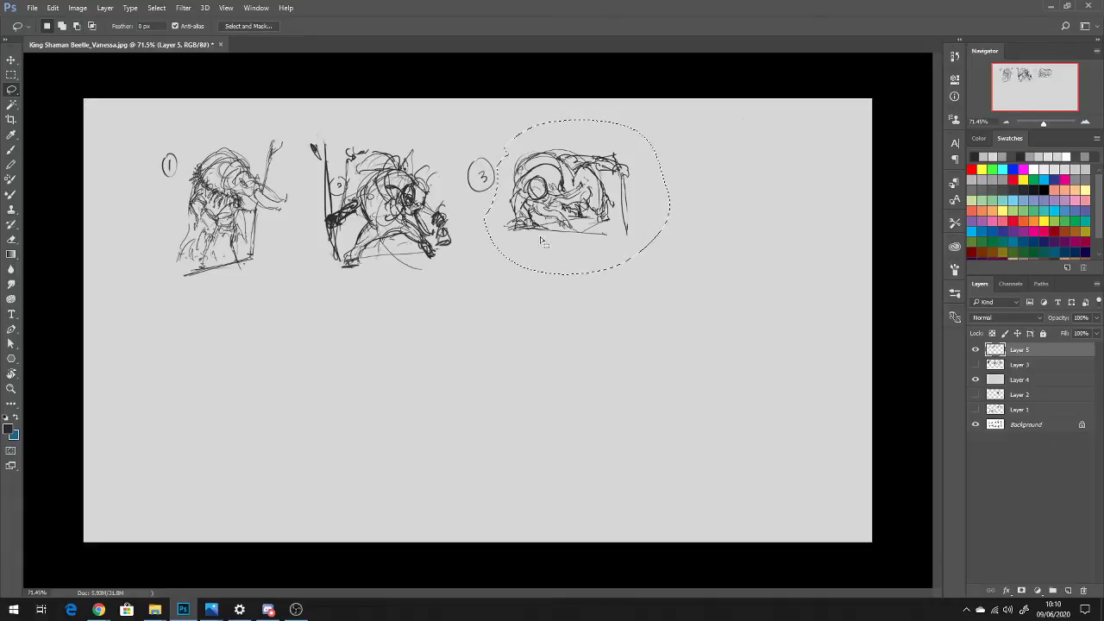
key(v)
drag(554, 213, 556, 234)
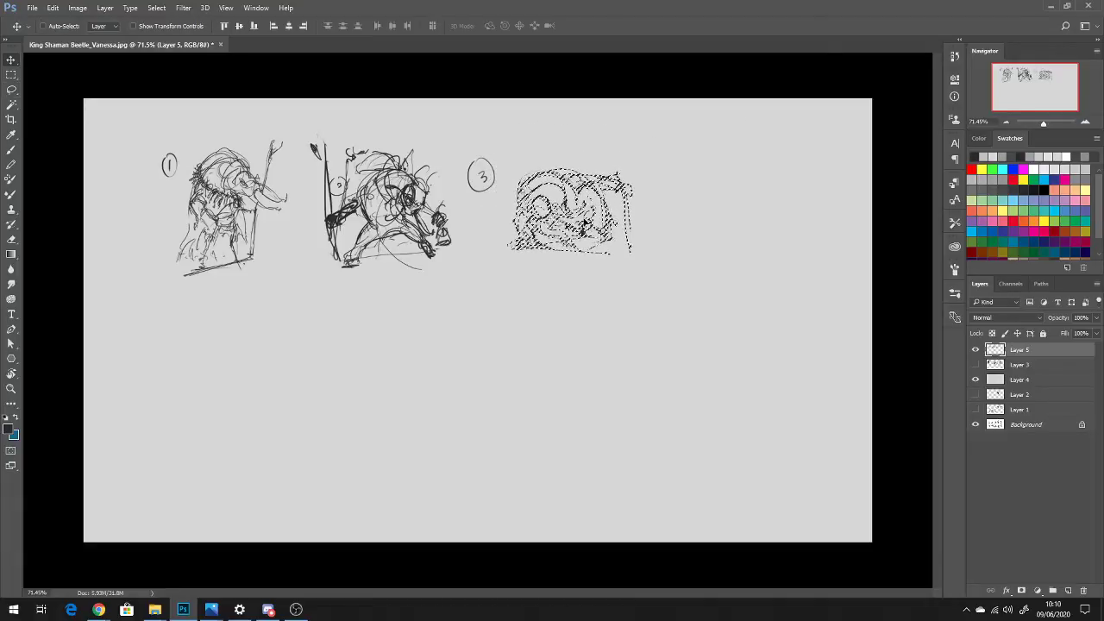
key(ctrl+d)
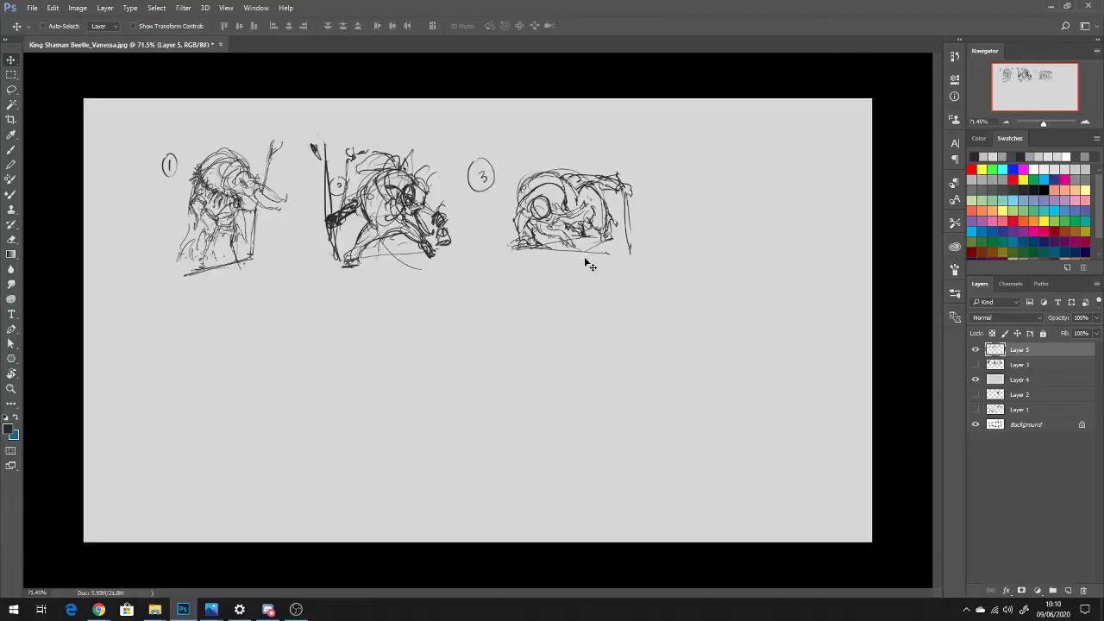
Number the fourth sketch with a small circled 4 in the empty space beside the third creature
key(b)
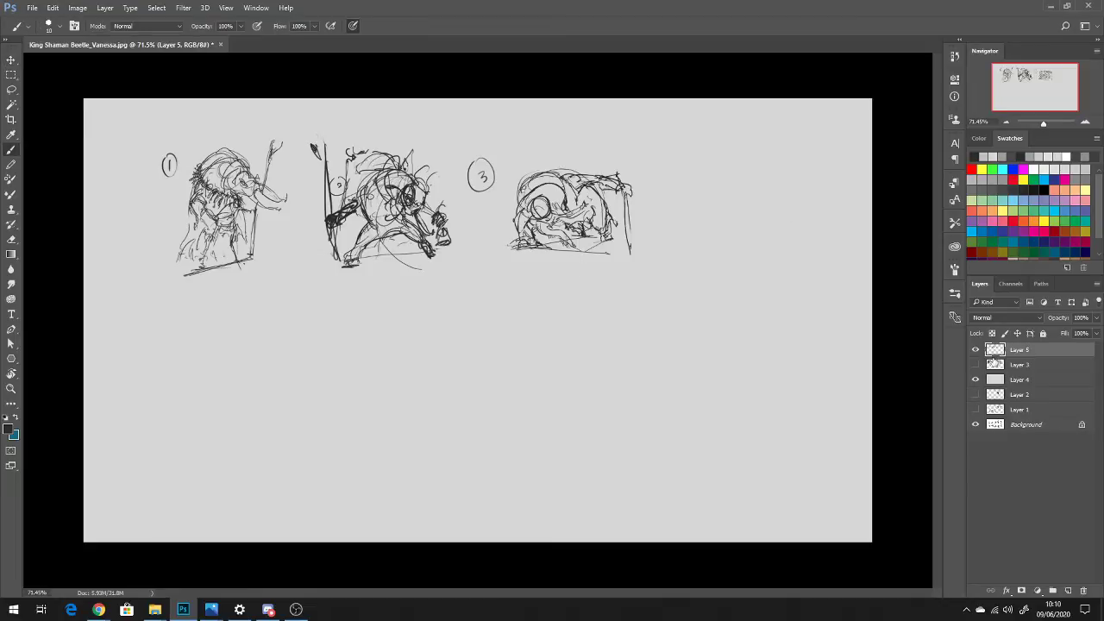
drag(676, 166, 679, 181)
key(ctrl+z)
drag(675, 161, 676, 161)
Rough in the fourth creature with a round head, bulky torso, hanging arms and light leg lines
mouse_move(746, 148)
mouse_down()
mouse_move(693, 216)
mouse_move(731, 162)
mouse_up()
mouse_move(708, 198)
mouse_down()
mouse_move(738, 222)
mouse_move(707, 219)
mouse_move(706, 247)
mouse_up()
mouse_move(745, 208)
mouse_down()
mouse_move(757, 264)
mouse_move(750, 237)
mouse_up()
mouse_move(762, 178)
mouse_down()
mouse_move(796, 249)
mouse_move(772, 186)
mouse_up()
mouse_move(777, 181)
mouse_down()
mouse_move(789, 225)
mouse_move(775, 200)
mouse_move(785, 264)
mouse_up()
drag(753, 169, 715, 144)
mouse_move(714, 139)
mouse_down()
mouse_move(750, 143)
mouse_move(733, 136)
mouse_up()
mouse_move(709, 163)
mouse_down()
mouse_move(757, 166)
mouse_move(712, 166)
mouse_move(759, 176)
mouse_up()
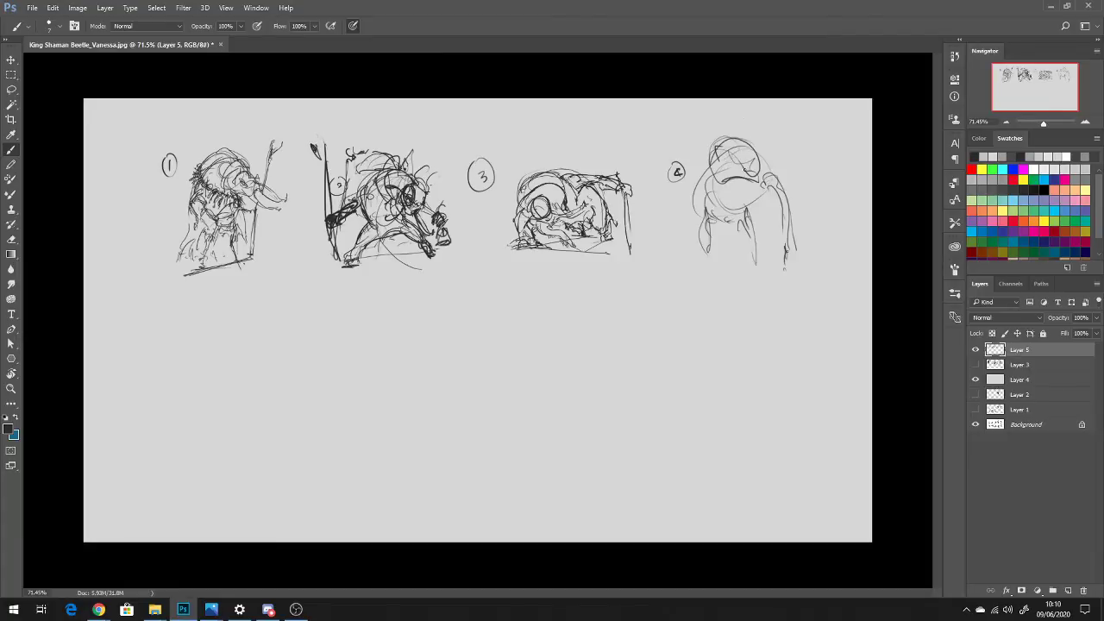
Sketch long curved horns spreading from both sides of the fourth creature's head and outline its face
mouse_move(715, 131)
mouse_down()
mouse_move(704, 122)
mouse_move(723, 120)
mouse_move(703, 123)
mouse_move(704, 171)
mouse_move(742, 129)
mouse_move(732, 121)
mouse_up()
mouse_move(698, 157)
mouse_down()
mouse_move(736, 128)
mouse_move(771, 131)
mouse_move(809, 113)
mouse_up()
mouse_move(694, 138)
mouse_down()
mouse_move(640, 107)
mouse_move(647, 119)
mouse_up()
mouse_move(738, 126)
mouse_down()
mouse_move(767, 104)
mouse_move(753, 112)
mouse_up()
drag(683, 120, 717, 114)
mouse_move(707, 123)
mouse_down()
mouse_move(727, 118)
mouse_move(695, 147)
mouse_move(698, 176)
mouse_move(743, 138)
mouse_move(703, 186)
mouse_up()
mouse_move(742, 150)
mouse_down()
mouse_move(719, 176)
mouse_move(685, 165)
mouse_move(729, 157)
mouse_move(707, 152)
mouse_move(712, 143)
mouse_up()
Build up the fourth creature's head and neck contours, and draw its shoulder and long hanging arm
drag(693, 140, 699, 169)
drag(713, 129, 705, 202)
mouse_move(747, 134)
mouse_down()
mouse_move(762, 174)
mouse_move(754, 195)
mouse_move(718, 169)
mouse_move(760, 176)
mouse_up()
mouse_move(764, 168)
mouse_down()
mouse_move(757, 179)
mouse_move(783, 169)
mouse_up()
mouse_move(771, 164)
mouse_down()
mouse_move(786, 174)
mouse_move(765, 205)
mouse_move(790, 200)
mouse_move(762, 217)
mouse_move(775, 225)
mouse_up()
mouse_move(769, 204)
mouse_down()
mouse_move(802, 217)
mouse_move(764, 229)
mouse_move(769, 257)
mouse_move(788, 229)
mouse_up()
mouse_move(792, 237)
mouse_down()
mouse_move(788, 264)
mouse_move(802, 234)
mouse_move(812, 273)
mouse_up()
Draw the fourth creature's chest and waist, and outline its tapering legs beneath the torso
drag(688, 184, 697, 198)
mouse_move(702, 184)
mouse_down()
mouse_move(725, 213)
mouse_move(714, 221)
mouse_move(740, 222)
mouse_up()
mouse_move(737, 217)
mouse_down()
mouse_move(760, 221)
mouse_move(754, 253)
mouse_up()
drag(700, 208, 720, 274)
drag(709, 235, 719, 266)
drag(733, 222, 752, 288)
drag(738, 250, 754, 290)
drag(747, 220, 758, 272)
drag(758, 267, 774, 285)
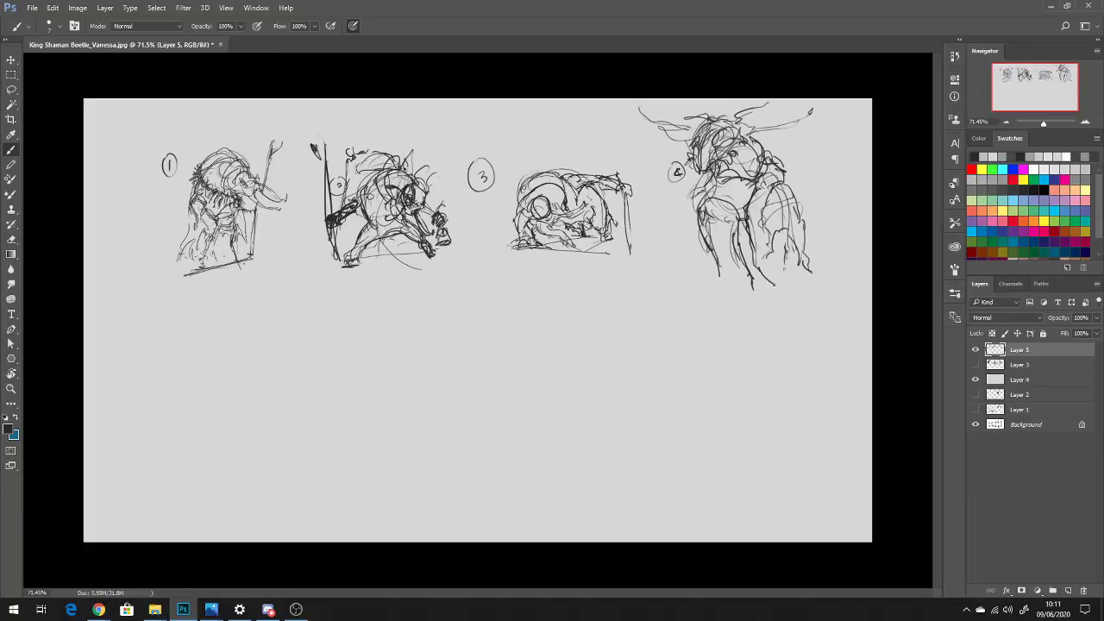
Darken the lines along the front of the fourth creature's torso and waist
mouse_move(705, 219)
mouse_down()
mouse_move(733, 267)
mouse_move(716, 226)
mouse_up()
mouse_move(710, 222)
mouse_down()
mouse_move(744, 227)
mouse_move(721, 228)
mouse_up()
mouse_move(715, 209)
mouse_down()
mouse_move(705, 233)
mouse_move(701, 224)
mouse_up()
mouse_move(716, 191)
mouse_down()
mouse_move(701, 218)
mouse_move(710, 200)
mouse_up()
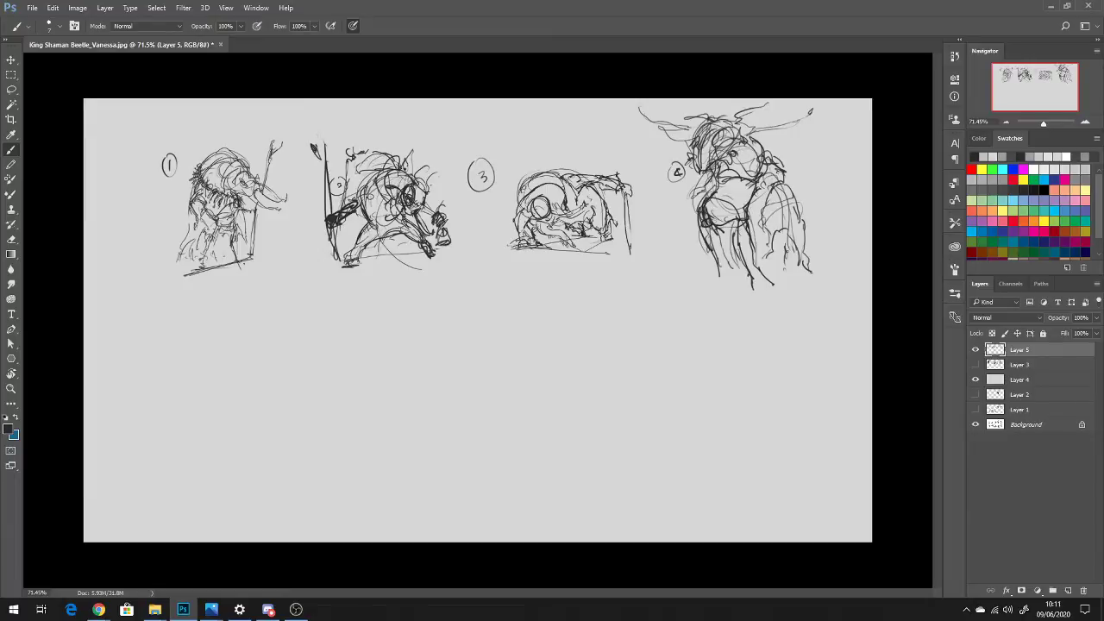
Add a large arched hump behind the fourth creature's head, darken its face and draw a clawed forearm in front
drag(748, 130, 773, 152)
mouse_move(740, 119)
mouse_down()
mouse_move(762, 136)
mouse_move(792, 108)
mouse_move(792, 177)
mouse_up()
drag(781, 132, 795, 113)
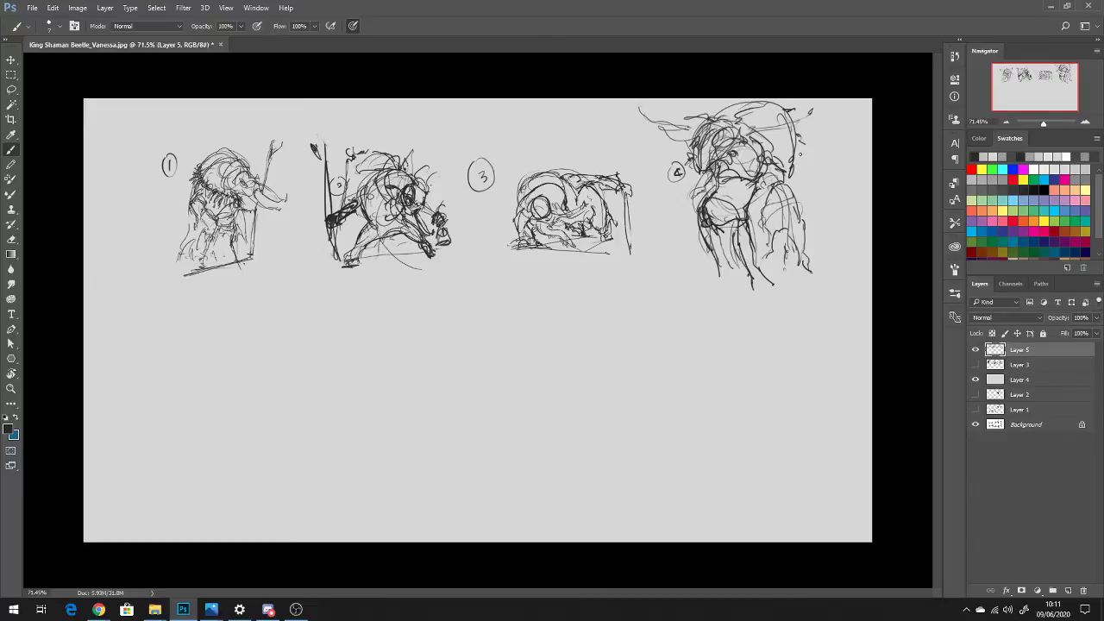
mouse_move(787, 170)
mouse_down()
mouse_move(792, 192)
mouse_move(795, 174)
mouse_up()
mouse_move(699, 137)
mouse_down()
mouse_move(702, 171)
mouse_move(735, 133)
mouse_move(724, 155)
mouse_move(726, 145)
mouse_move(697, 139)
mouse_move(737, 123)
mouse_move(750, 136)
mouse_move(705, 198)
mouse_move(694, 192)
mouse_up()
mouse_move(697, 190)
mouse_down()
mouse_move(672, 240)
mouse_move(692, 246)
mouse_move(688, 257)
mouse_up()
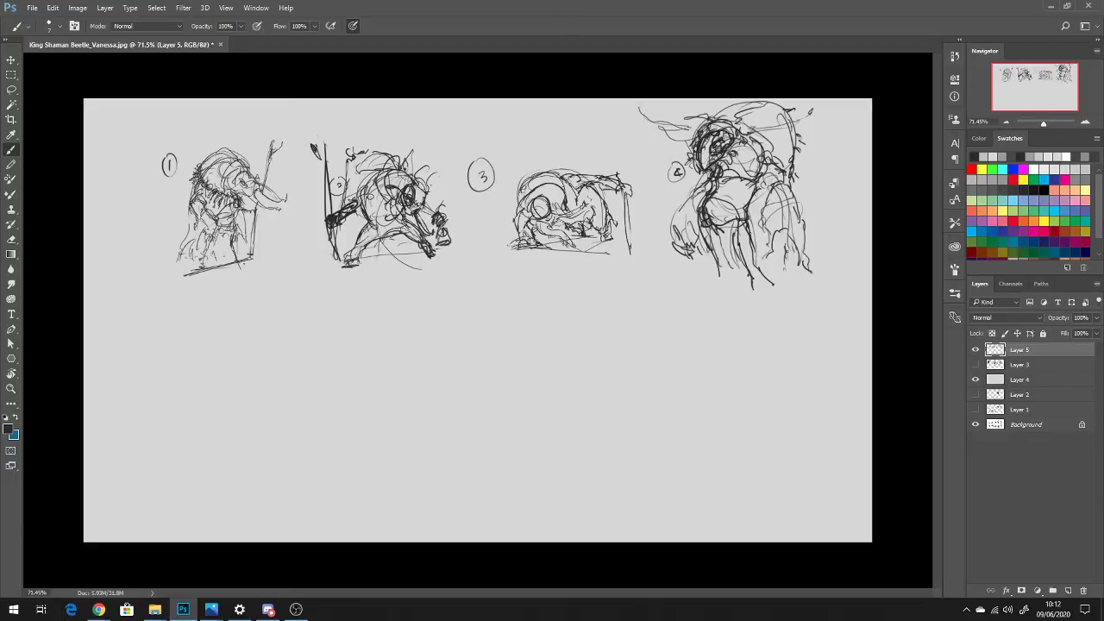
Select the whole fourth creature with its number and scale it down to about 82%
key(l)
mouse_move(634, 135)
mouse_down()
mouse_move(649, 110)
mouse_move(849, 105)
mouse_move(826, 298)
mouse_move(648, 207)
mouse_move(634, 136)
mouse_up()
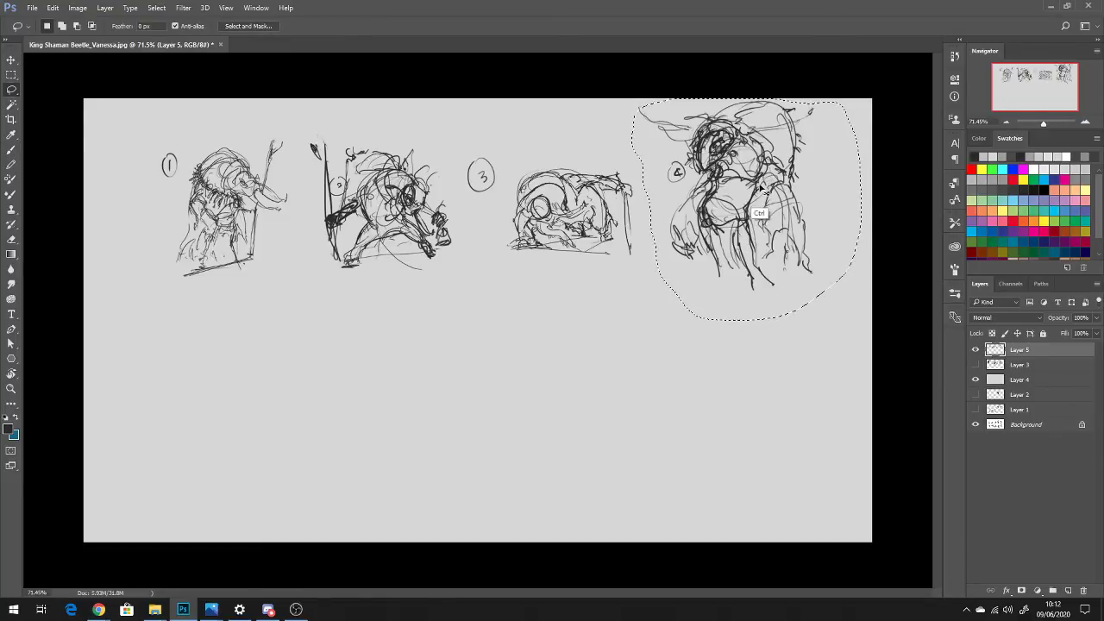
key(ctrl+t)
mouse_move(860, 99)
mouse_down()
mouse_move(820, 152)
mouse_move(795, 144)
mouse_move(777, 172)
mouse_up()
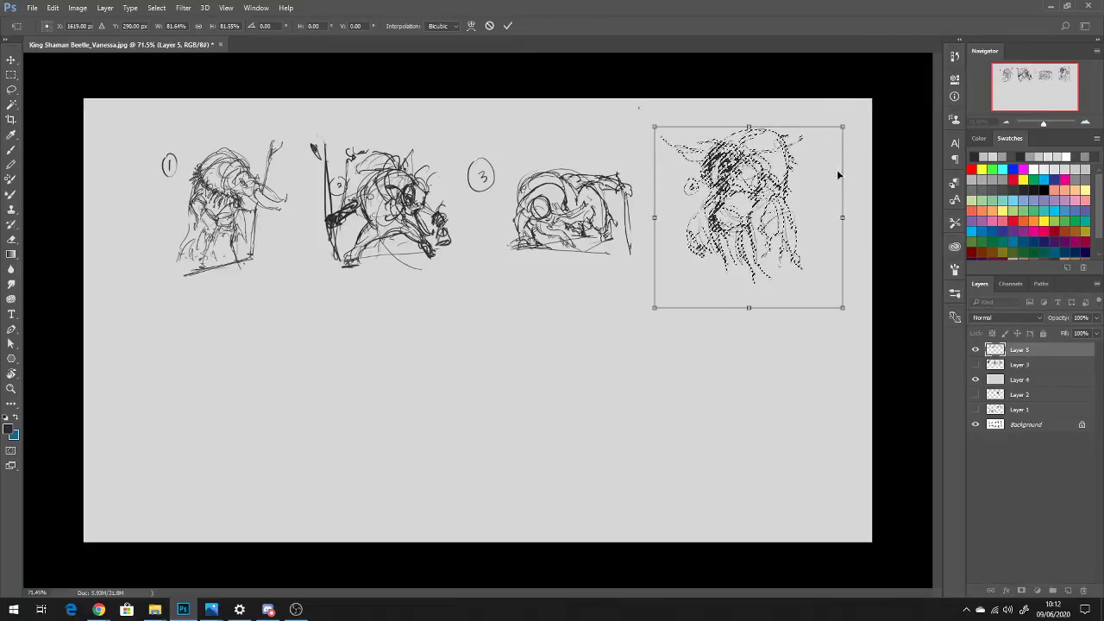
key(Return)
key(ctrl+d)
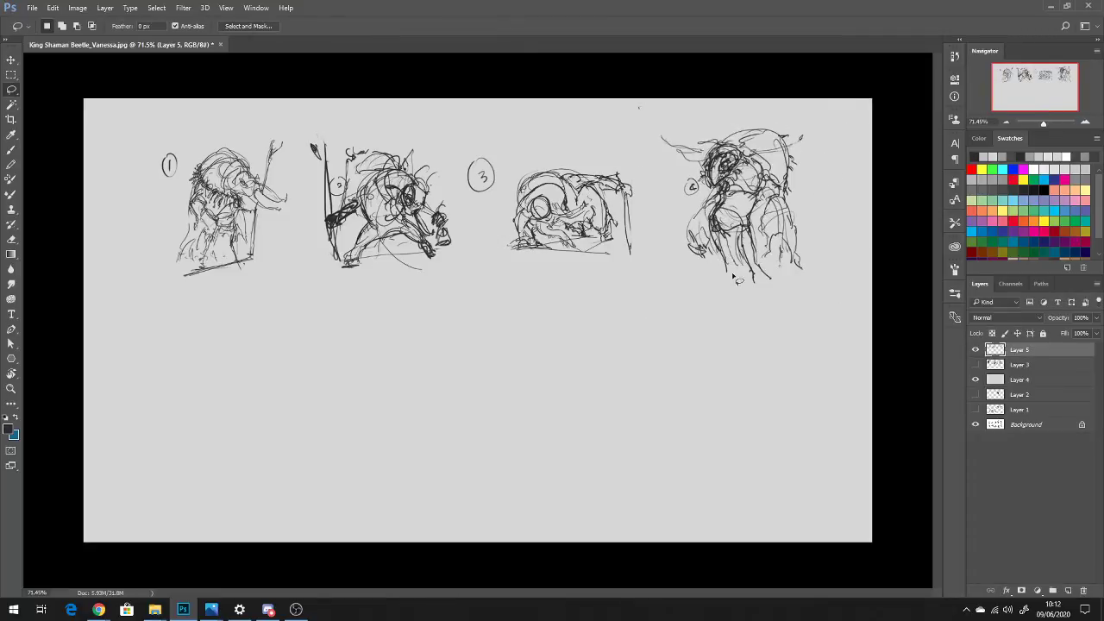
Draw short ground lines beneath the feet of the fourth and second creatures
key(b)
drag(731, 273, 765, 276)
mouse_move(348, 265)
mouse_down()
mouse_move(428, 257)
mouse_move(414, 258)
mouse_up()
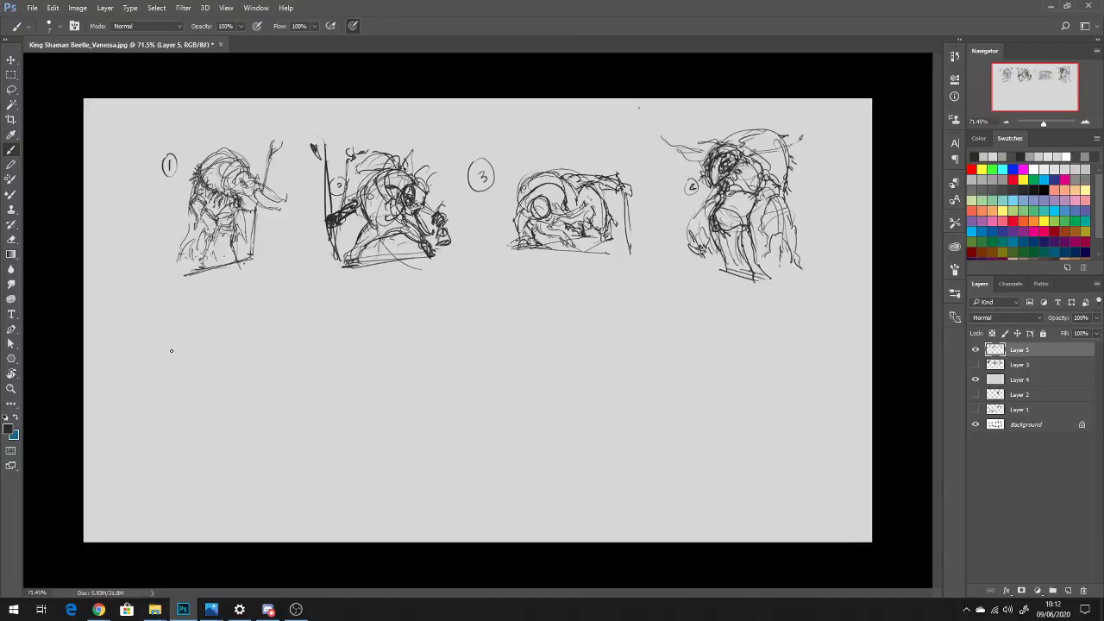
Start a thumbnail numbered 5 below the first, roughing in a hunched, arched back, drooping head shape and spreading robe folds along the ground
mouse_move(175, 335)
mouse_down()
mouse_move(219, 361)
mouse_move(215, 401)
mouse_up()
mouse_move(216, 344)
mouse_down()
mouse_move(240, 457)
mouse_move(226, 315)
mouse_move(241, 301)
mouse_move(295, 319)
mouse_move(256, 362)
mouse_up()
mouse_move(276, 314)
mouse_down()
mouse_move(262, 361)
mouse_move(288, 352)
mouse_move(274, 388)
mouse_move(274, 376)
mouse_up()
mouse_move(275, 376)
mouse_down()
mouse_move(288, 410)
mouse_move(286, 391)
mouse_move(176, 468)
mouse_move(288, 465)
mouse_move(321, 460)
mouse_move(308, 443)
mouse_move(379, 454)
mouse_move(393, 454)
mouse_move(371, 443)
mouse_move(402, 443)
mouse_up()
drag(308, 438, 355, 429)
mouse_move(287, 398)
mouse_down()
mouse_move(301, 426)
mouse_move(331, 415)
mouse_up()
drag(335, 415, 354, 413)
mouse_move(228, 403)
mouse_down()
mouse_move(210, 426)
mouse_move(176, 438)
mouse_move(214, 428)
mouse_up()
drag(212, 431, 224, 438)
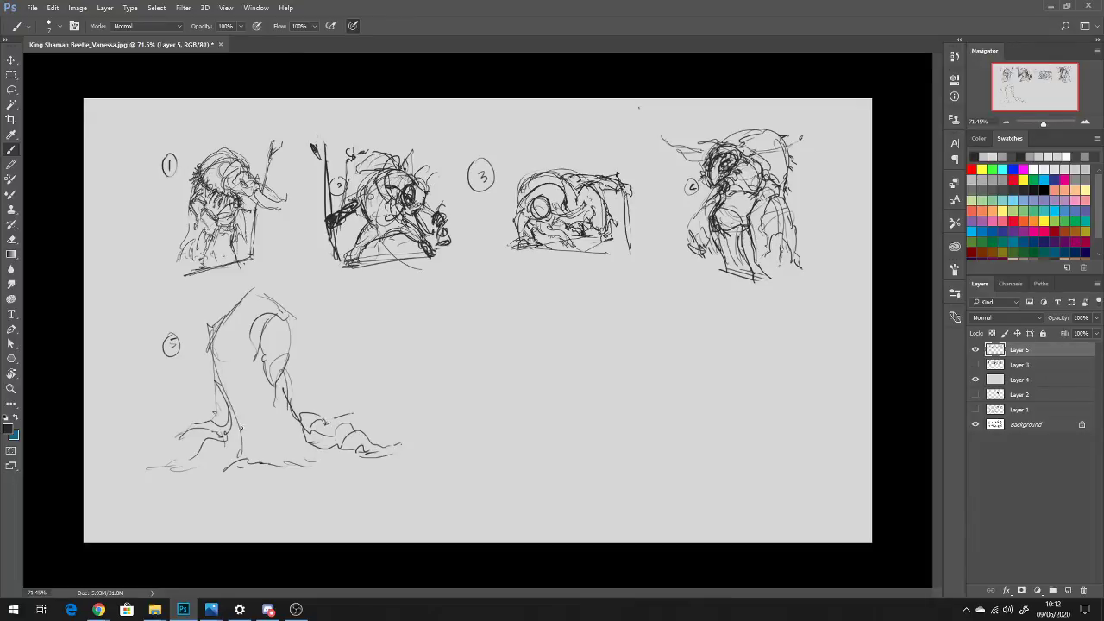
Strengthen the fifth creature's back and draw its face and a curved limb reaching forward with a clawed hand
drag(223, 317, 210, 377)
mouse_move(217, 340)
mouse_down()
mouse_move(212, 362)
mouse_move(312, 316)
mouse_move(311, 354)
mouse_move(261, 356)
mouse_move(278, 355)
mouse_move(294, 376)
mouse_move(311, 336)
mouse_move(299, 380)
mouse_move(311, 388)
mouse_up()
mouse_move(314, 340)
mouse_down()
mouse_move(299, 388)
mouse_move(332, 378)
mouse_move(346, 358)
mouse_move(312, 392)
mouse_move(348, 360)
mouse_move(355, 369)
mouse_move(346, 346)
mouse_move(342, 358)
mouse_up()
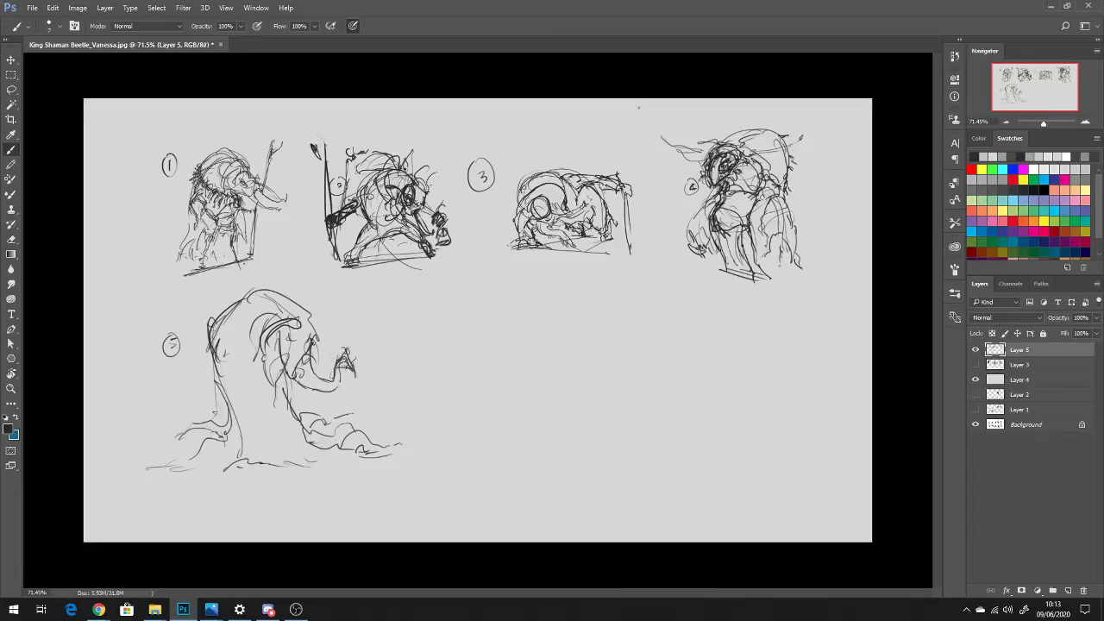
drag(309, 362, 340, 394)
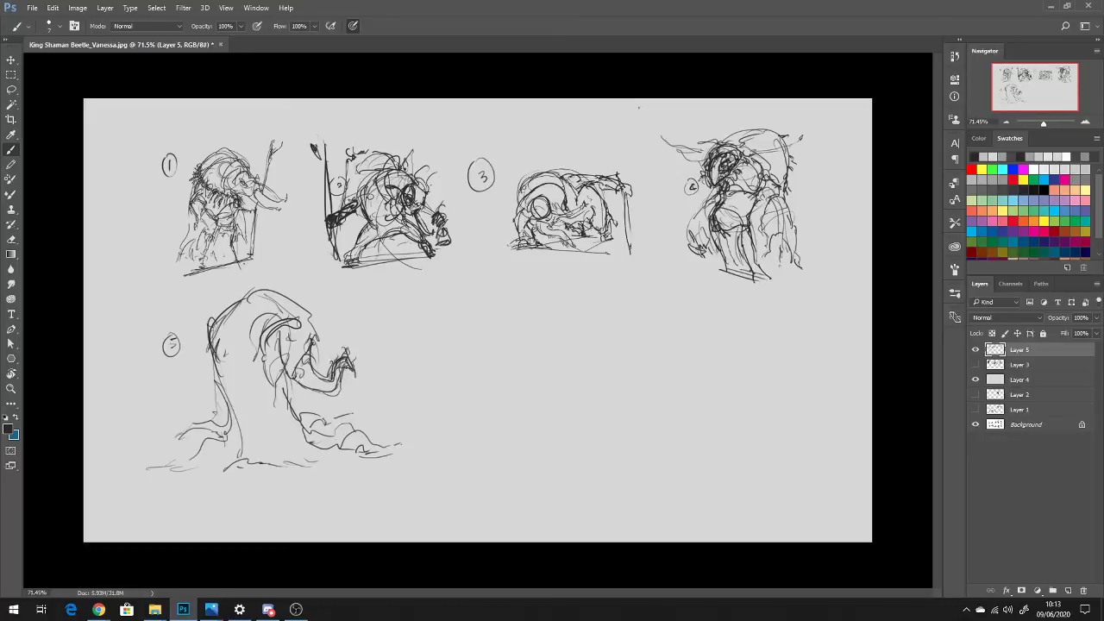
Erase the raised clawed hand in front of the fifth creature
key(e)
mouse_move(344, 355)
mouse_down()
mouse_move(349, 376)
mouse_move(331, 367)
mouse_move(346, 385)
mouse_move(338, 392)
mouse_move(348, 386)
mouse_up()
key(b)
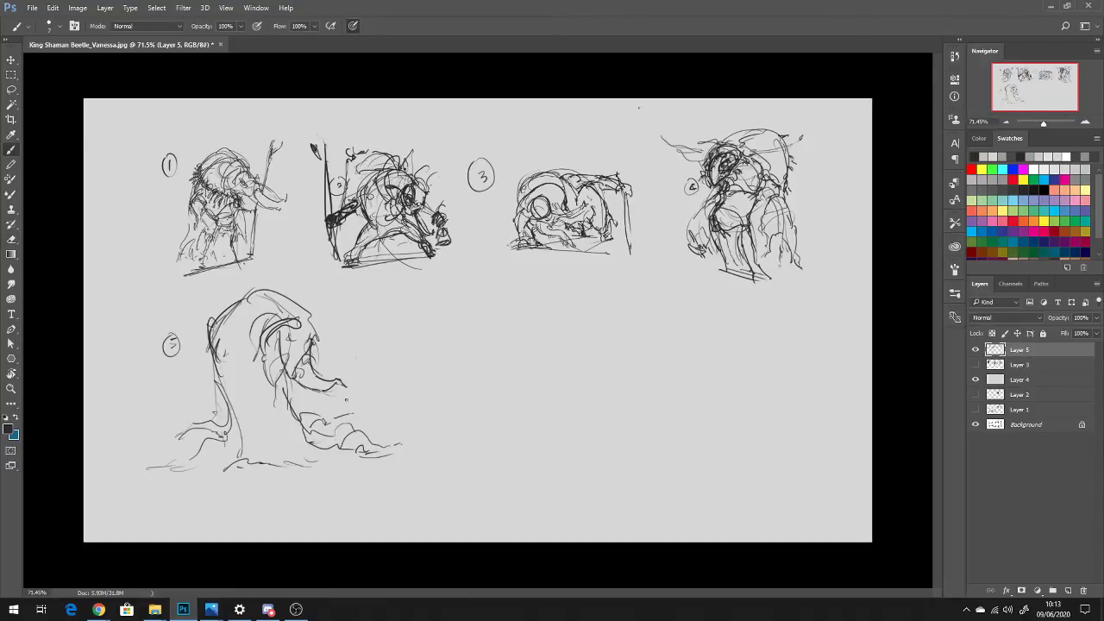
Build up the fifth creature's head, pointed brow and robe folds, and draw a hand gripping a tall staff behind it
mouse_move(289, 377)
mouse_down()
mouse_move(309, 345)
mouse_move(319, 354)
mouse_move(320, 374)
mouse_move(262, 376)
mouse_move(281, 373)
mouse_move(253, 407)
mouse_move(285, 438)
mouse_up()
drag(302, 392, 355, 408)
drag(272, 353, 300, 322)
mouse_move(301, 324)
mouse_down()
mouse_move(324, 347)
mouse_move(290, 348)
mouse_move(319, 319)
mouse_move(328, 333)
mouse_up()
drag(275, 292, 331, 319)
drag(319, 313, 326, 353)
mouse_move(202, 370)
mouse_down()
mouse_move(221, 356)
mouse_move(193, 385)
mouse_move(219, 388)
mouse_move(199, 378)
mouse_move(185, 390)
mouse_up()
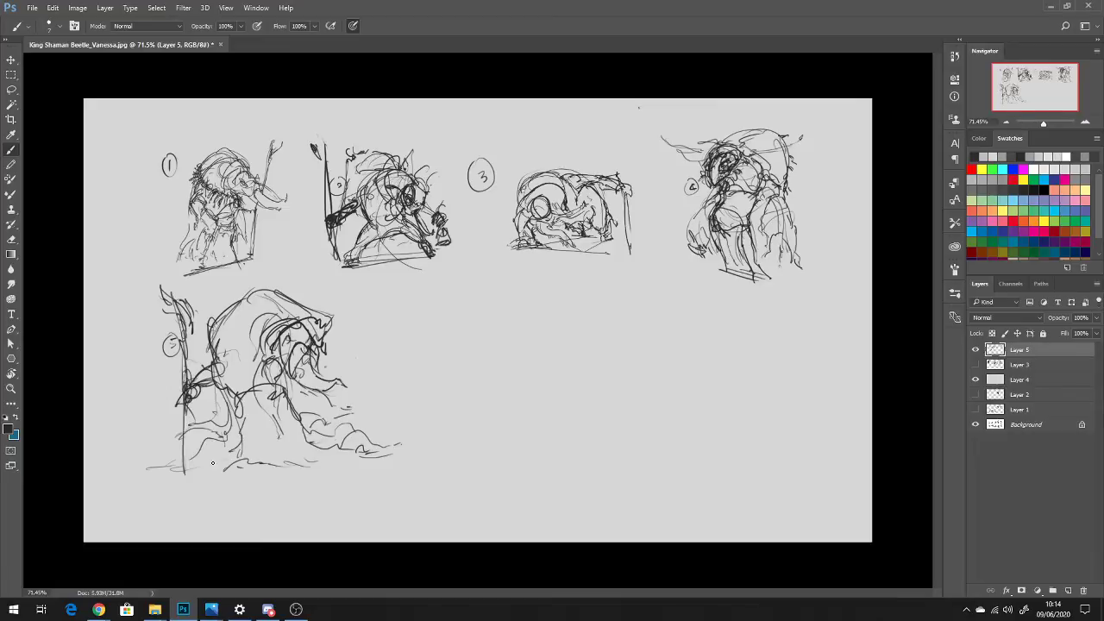
key(l)
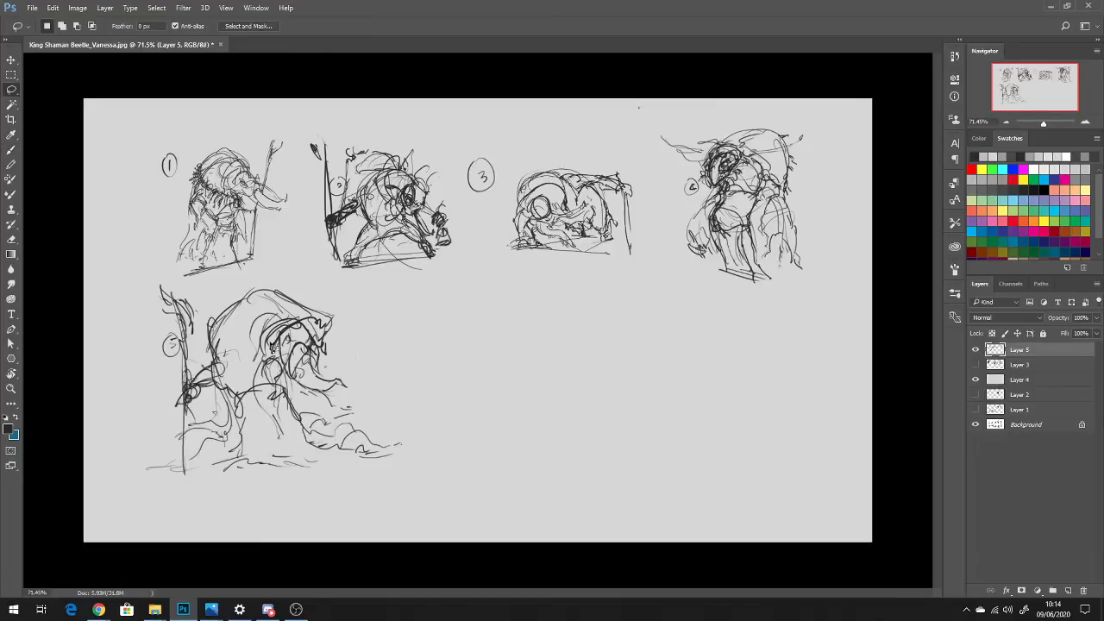
mouse_move(218, 304)
mouse_down()
mouse_move(279, 276)
mouse_move(373, 318)
mouse_move(448, 390)
mouse_up()
right_click(471, 417)
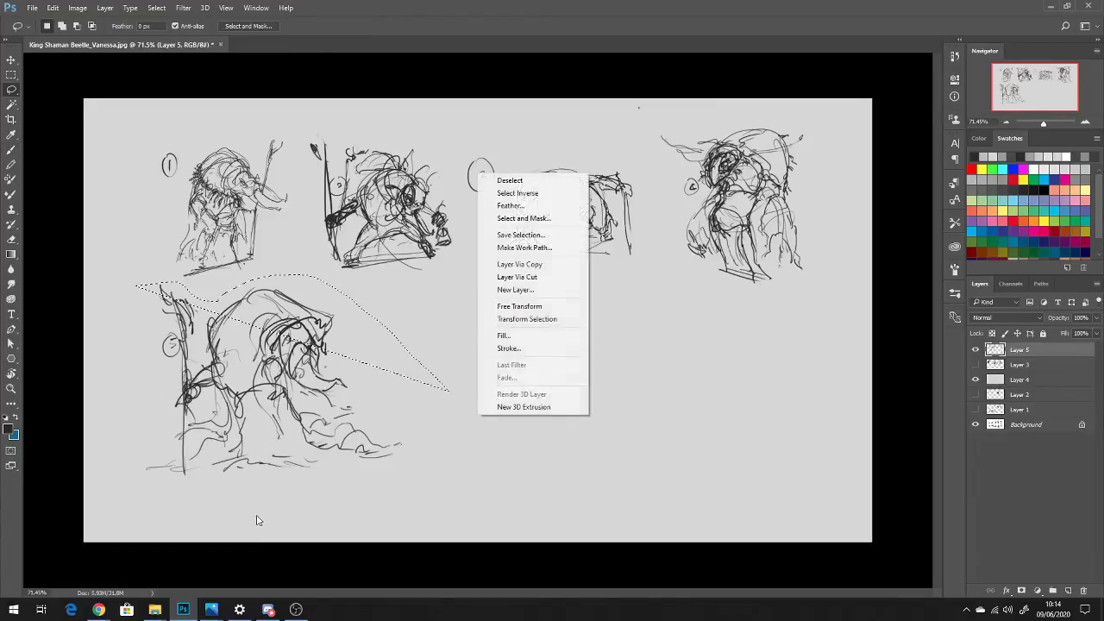
right_click(129, 281)
click(380, 391)
mouse_move(138, 299)
mouse_down()
mouse_move(348, 302)
mouse_move(444, 457)
mouse_up()
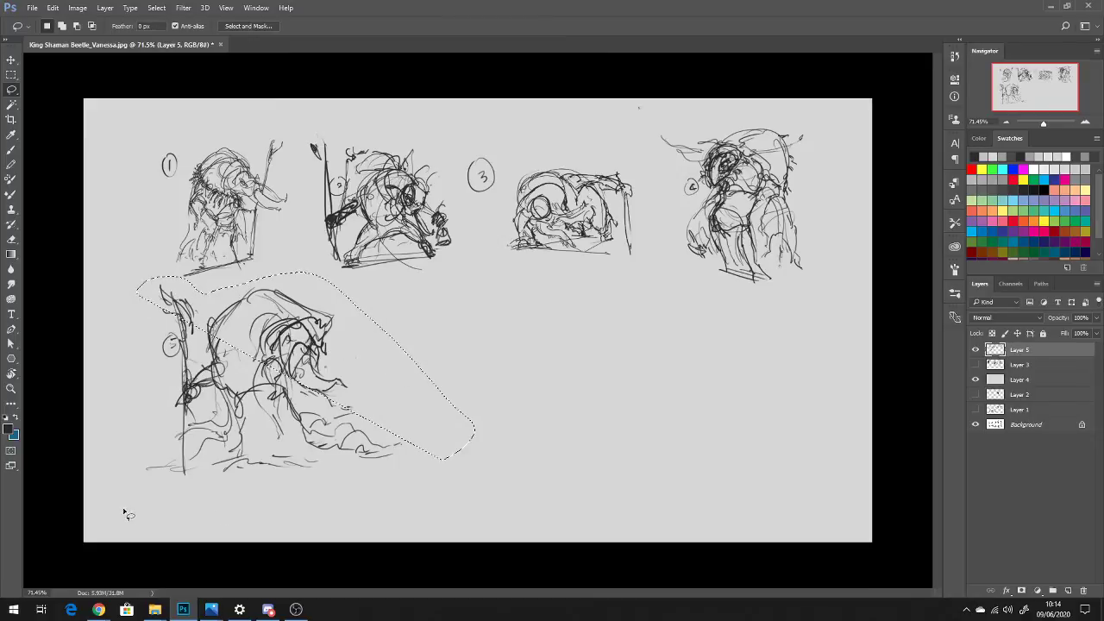
click(133, 336)
Select the whole fifth creature, scale it down to about 82% and rotate it about 3.8 degrees clockwise
mouse_move(222, 295)
mouse_down()
mouse_move(396, 328)
mouse_move(469, 414)
mouse_move(341, 504)
mouse_move(178, 505)
mouse_move(125, 462)
mouse_move(136, 303)
mouse_up()
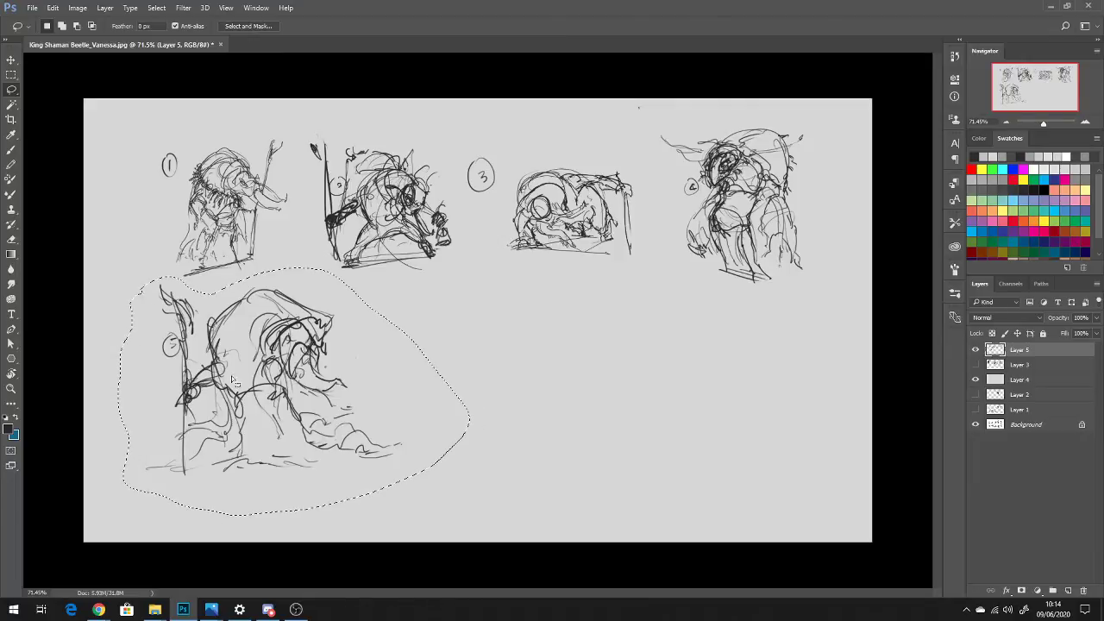
key(ctrl+t)
drag(469, 268, 450, 323)
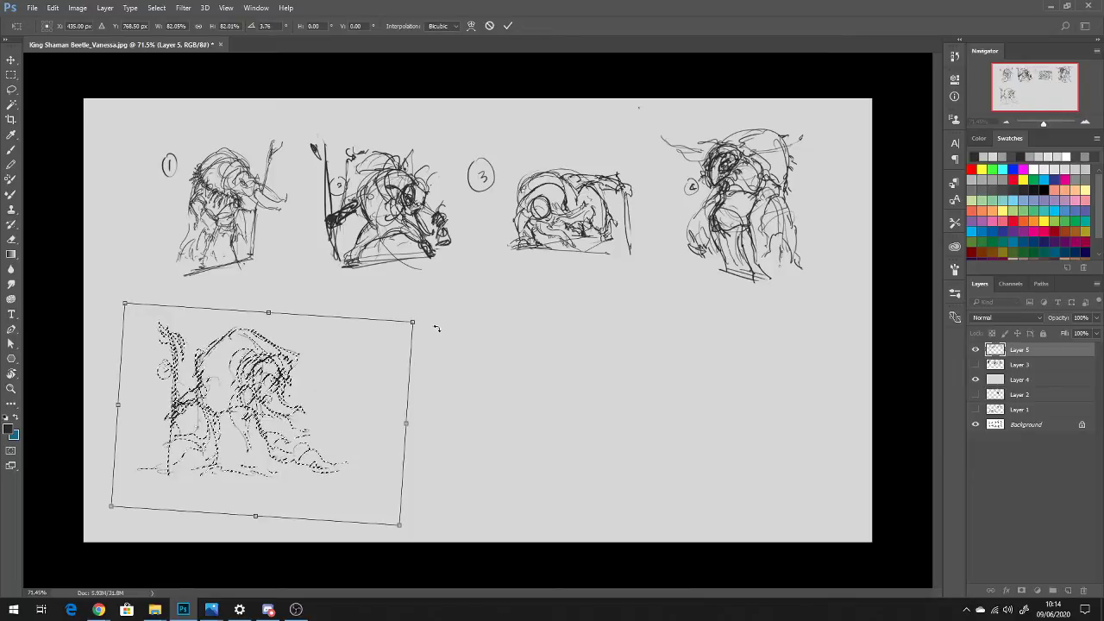
key(Return)
key(ctrl+d)
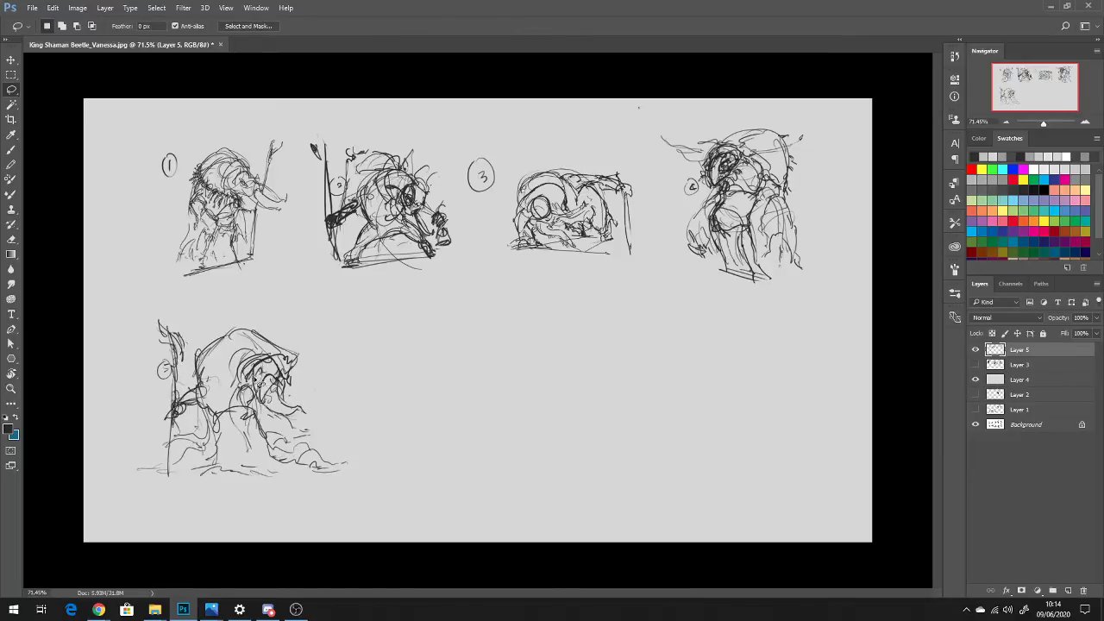
Add a tall headdress above the fifth creature's back and a front arm resting on a walking cane
key(b)
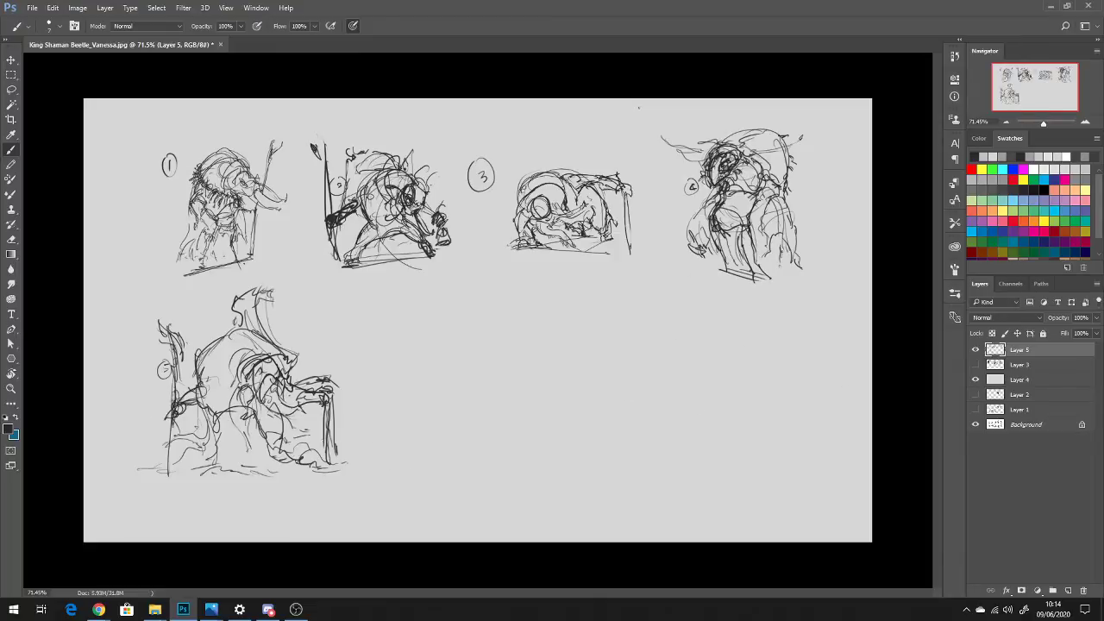
key(ctrl)
key(ctrl+minus)
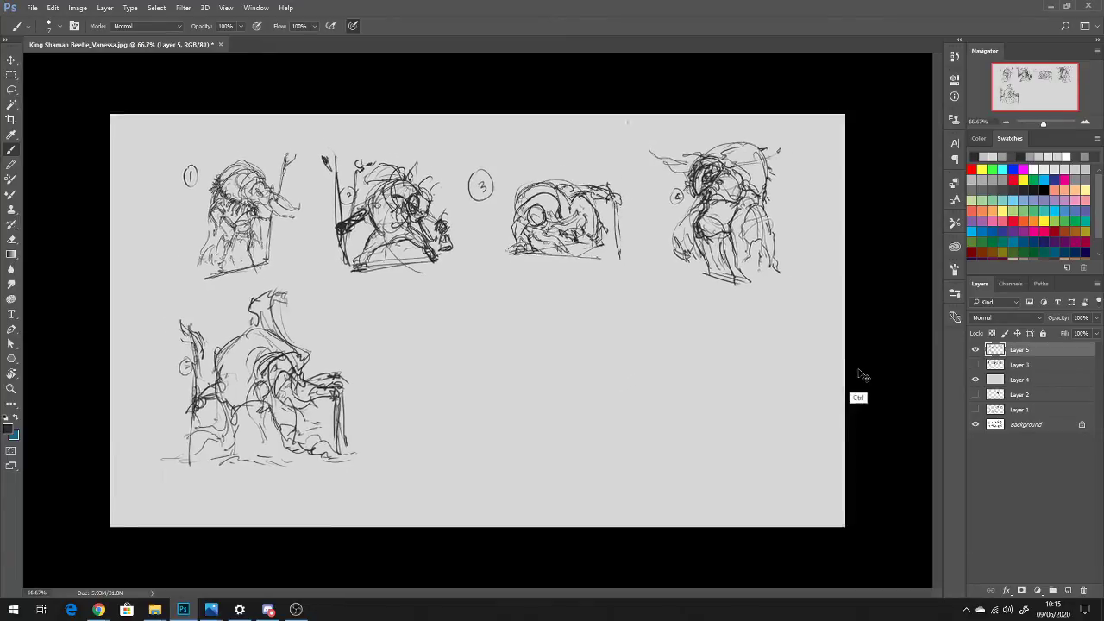
key(ctrl+minus)
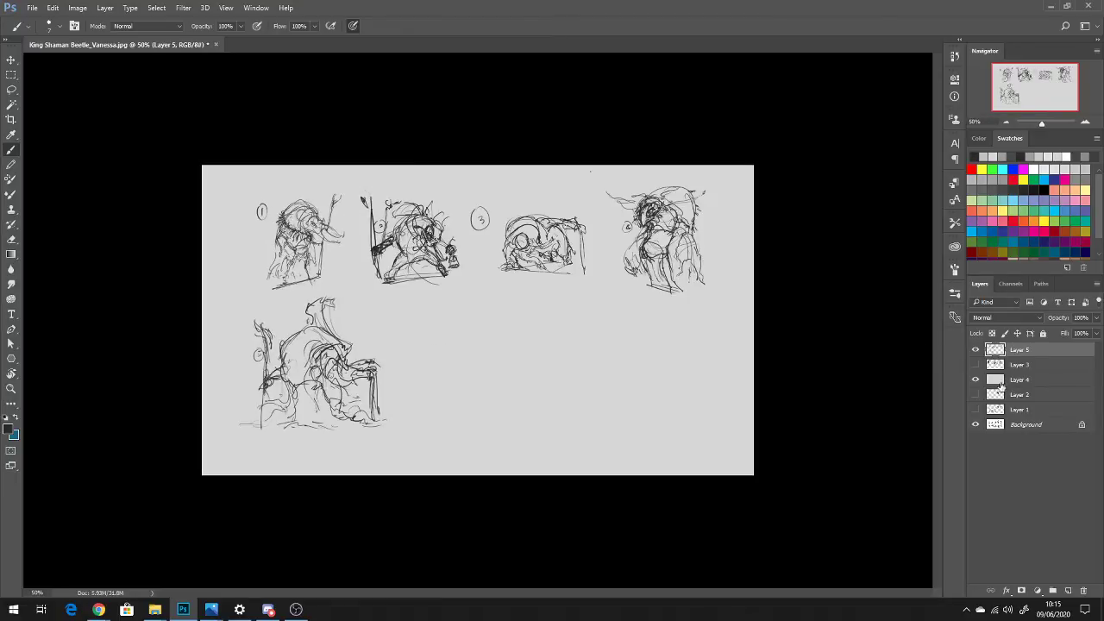
Add a new layer beneath the sketch layer, naming the sketch layer Roughs and the new one Fills
click(1066, 589)
drag(1017, 352, 1021, 371)
double_click(1020, 349)
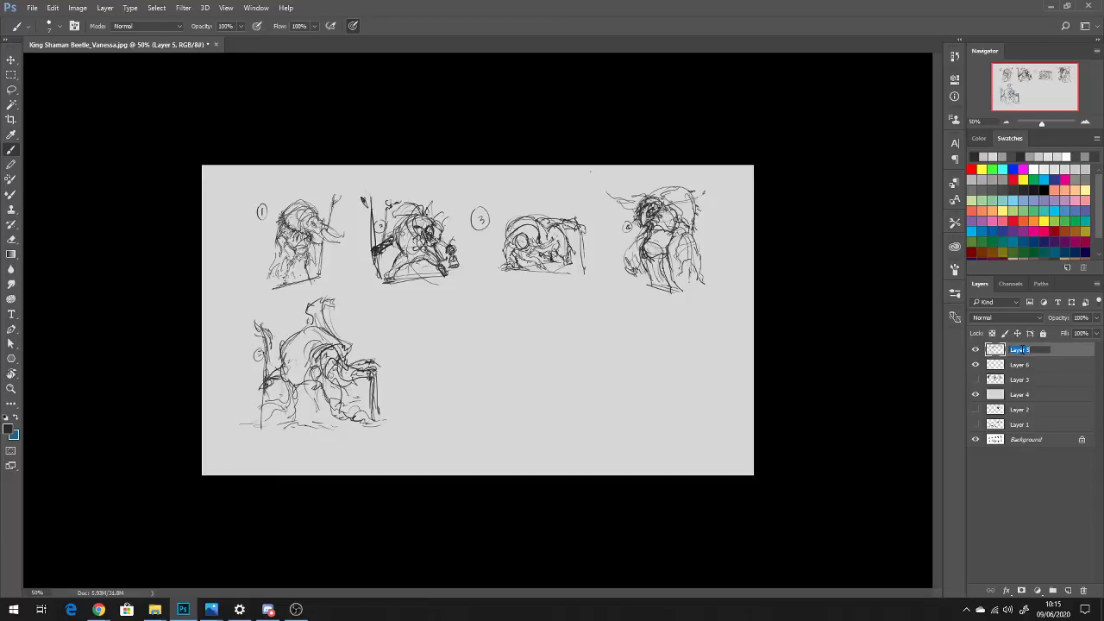
text(Roughs)
key(Return)
double_click(1020, 364)
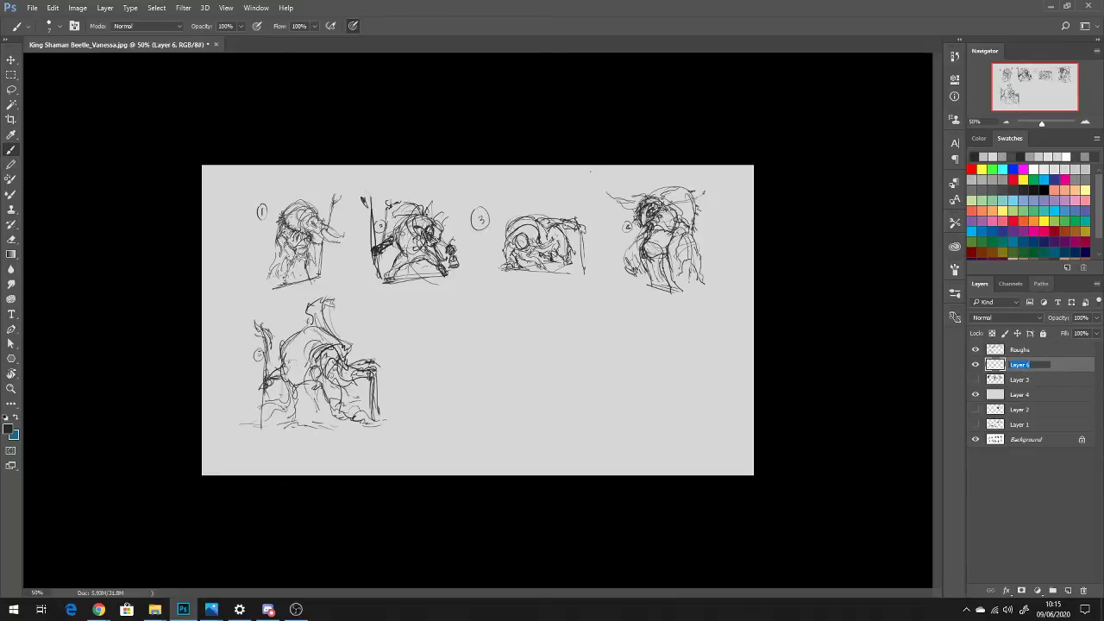
key(Return)
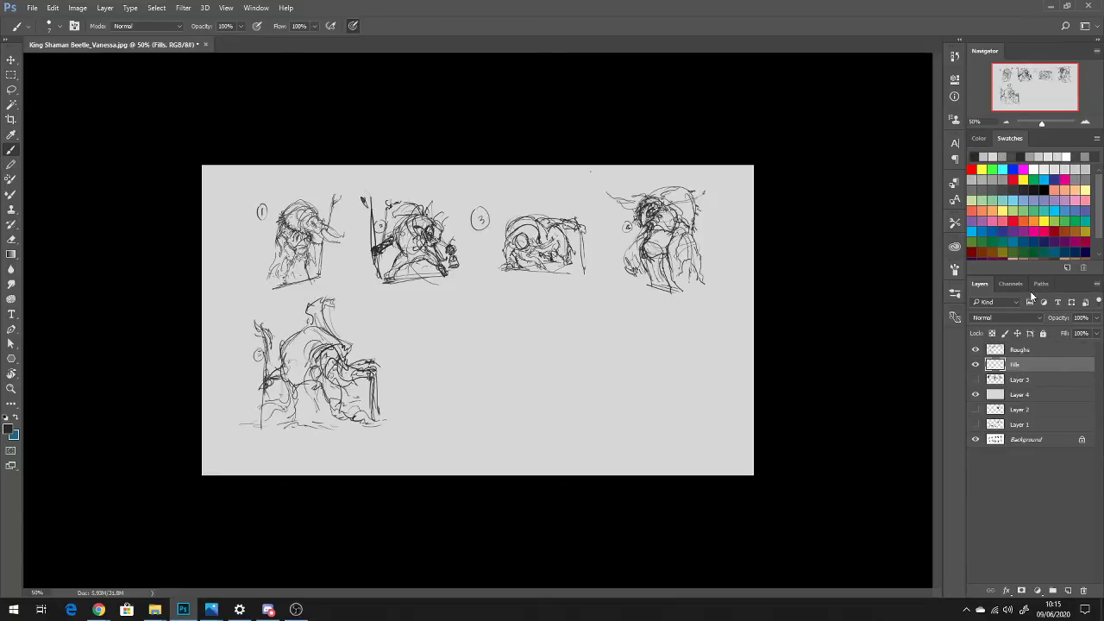
Choose a mid gray and paint flat silhouettes behind the fourth and third creatures on the Fills layer
click(1002, 182)
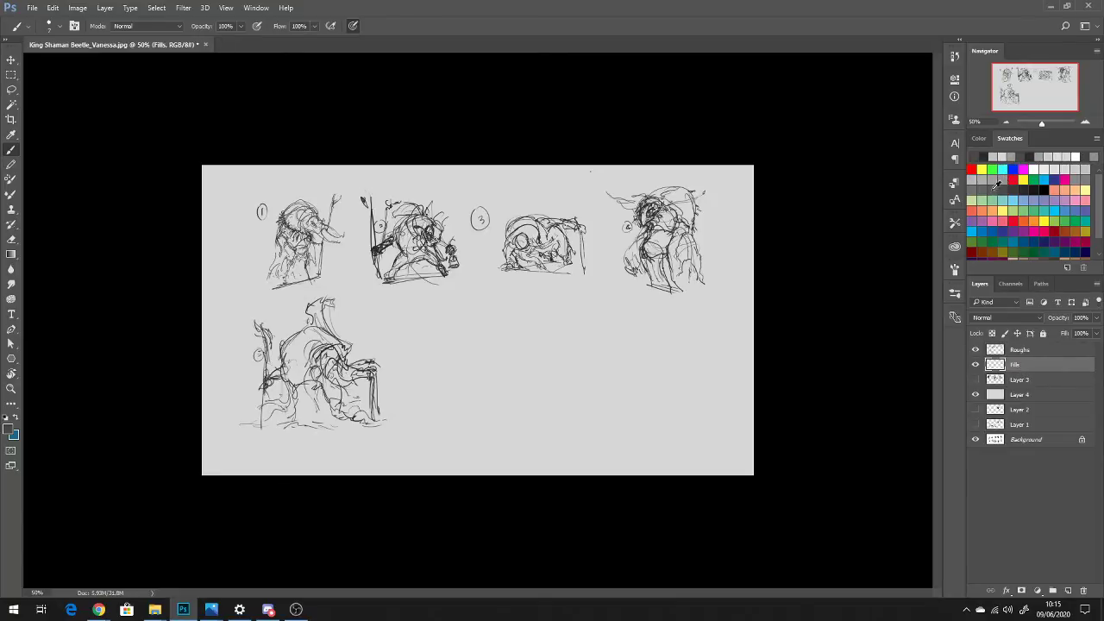
click(1073, 177)
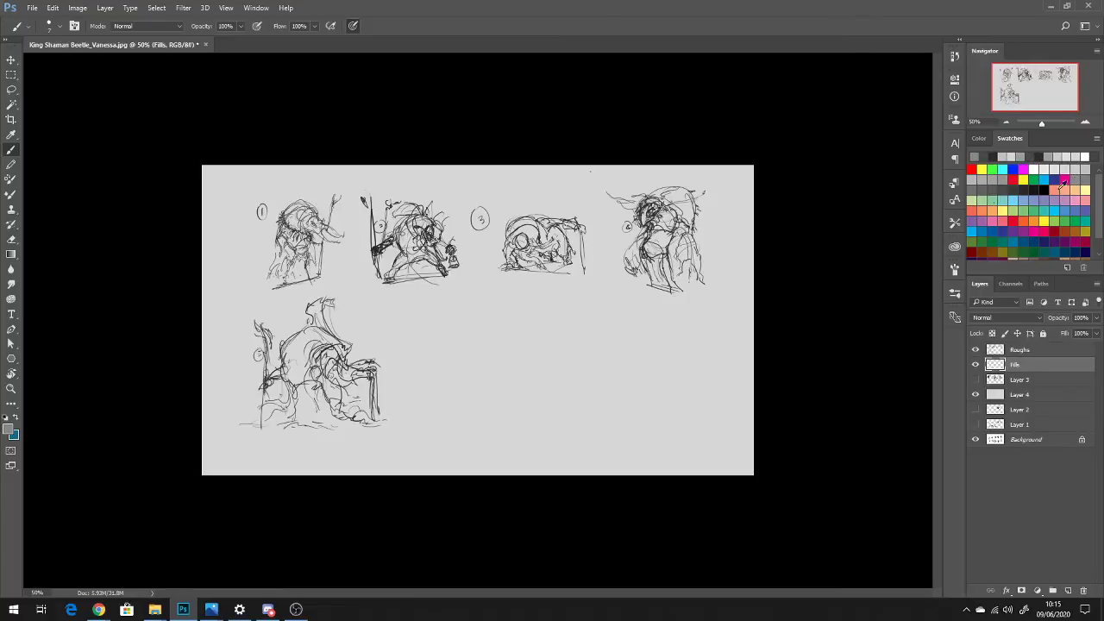
mouse_move(655, 226)
mouse_down()
mouse_move(666, 213)
mouse_move(662, 290)
mouse_move(666, 217)
mouse_move(642, 228)
mouse_move(649, 246)
mouse_move(670, 217)
mouse_move(682, 230)
mouse_move(681, 259)
mouse_move(705, 247)
mouse_move(681, 194)
mouse_move(666, 193)
mouse_move(681, 188)
mouse_move(676, 215)
mouse_move(690, 197)
mouse_move(660, 207)
mouse_move(670, 292)
mouse_move(685, 289)
mouse_move(646, 259)
mouse_move(645, 284)
mouse_move(629, 245)
mouse_move(634, 272)
mouse_move(647, 233)
mouse_up()
key(ctrl+z)
key(ctrl+z)
mouse_move(533, 226)
mouse_down()
mouse_move(541, 243)
mouse_move(518, 232)
mouse_move(513, 263)
mouse_move(522, 224)
mouse_move(547, 226)
mouse_move(530, 267)
mouse_move(552, 233)
mouse_move(543, 250)
mouse_move(551, 241)
mouse_move(564, 254)
mouse_move(543, 229)
mouse_move(578, 225)
mouse_move(565, 225)
mouse_move(578, 268)
mouse_move(543, 207)
mouse_move(576, 255)
mouse_up()
mouse_move(500, 233)
mouse_down()
mouse_move(489, 255)
mouse_move(499, 263)
mouse_up()
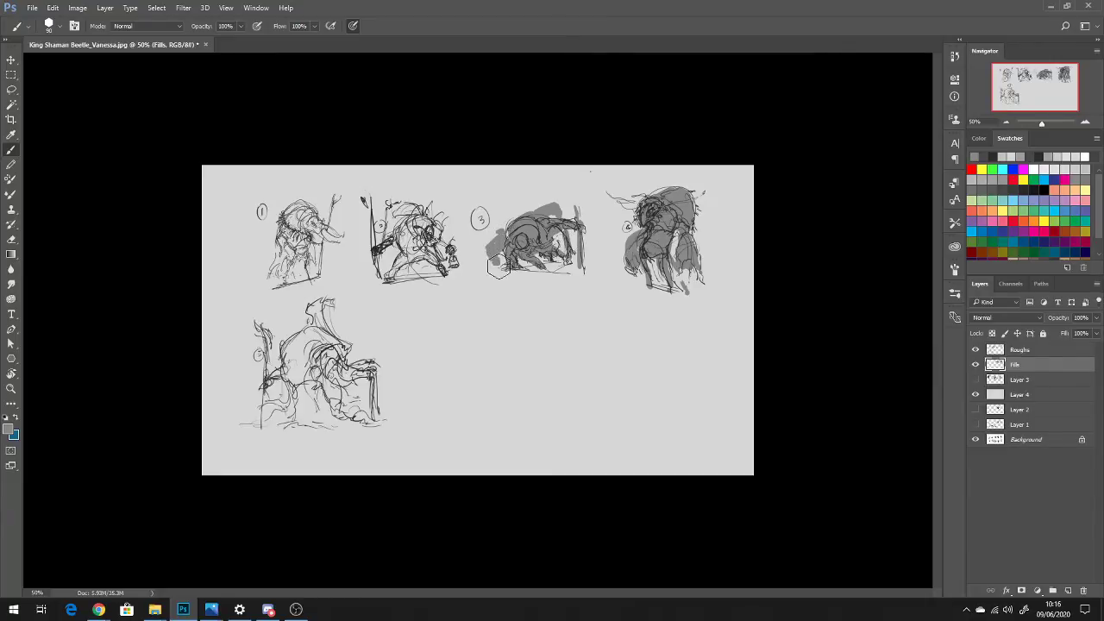
Fill the silhouettes of the second and first creatures with the same mid gray
mouse_move(412, 252)
mouse_down()
mouse_move(409, 226)
mouse_move(427, 238)
mouse_move(419, 255)
mouse_move(435, 272)
mouse_move(388, 278)
mouse_move(410, 263)
mouse_move(419, 211)
mouse_move(405, 215)
mouse_move(423, 226)
mouse_move(379, 252)
mouse_move(435, 207)
mouse_move(409, 215)
mouse_move(426, 215)
mouse_move(454, 267)
mouse_up()
mouse_move(304, 234)
mouse_down()
mouse_move(283, 251)
mouse_move(304, 232)
mouse_move(312, 260)
mouse_move(291, 257)
mouse_move(293, 211)
mouse_move(338, 235)
mouse_move(320, 330)
mouse_move(370, 323)
mouse_up()
key(ctrl+alt+z)
key(ctrl+alt+z)
Fill the fifth creature's silhouette, adding a strip behind its headdress, and shade the second creature's staff and ground line in gray
mouse_move(333, 350)
mouse_down()
mouse_move(319, 340)
mouse_move(309, 360)
mouse_move(338, 352)
mouse_move(315, 338)
mouse_move(300, 344)
mouse_move(302, 366)
mouse_move(289, 352)
mouse_move(290, 370)
mouse_move(312, 376)
mouse_move(294, 405)
mouse_move(319, 393)
mouse_move(328, 416)
mouse_move(304, 418)
mouse_move(333, 414)
mouse_move(326, 395)
mouse_move(340, 388)
mouse_move(354, 410)
mouse_move(345, 423)
mouse_move(326, 381)
mouse_move(334, 369)
mouse_move(353, 379)
mouse_move(345, 358)
mouse_move(362, 366)
mouse_move(354, 370)
mouse_move(376, 368)
mouse_move(263, 384)
mouse_move(259, 397)
mouse_move(285, 414)
mouse_move(249, 425)
mouse_move(302, 413)
mouse_move(252, 429)
mouse_move(343, 412)
mouse_move(407, 418)
mouse_up()
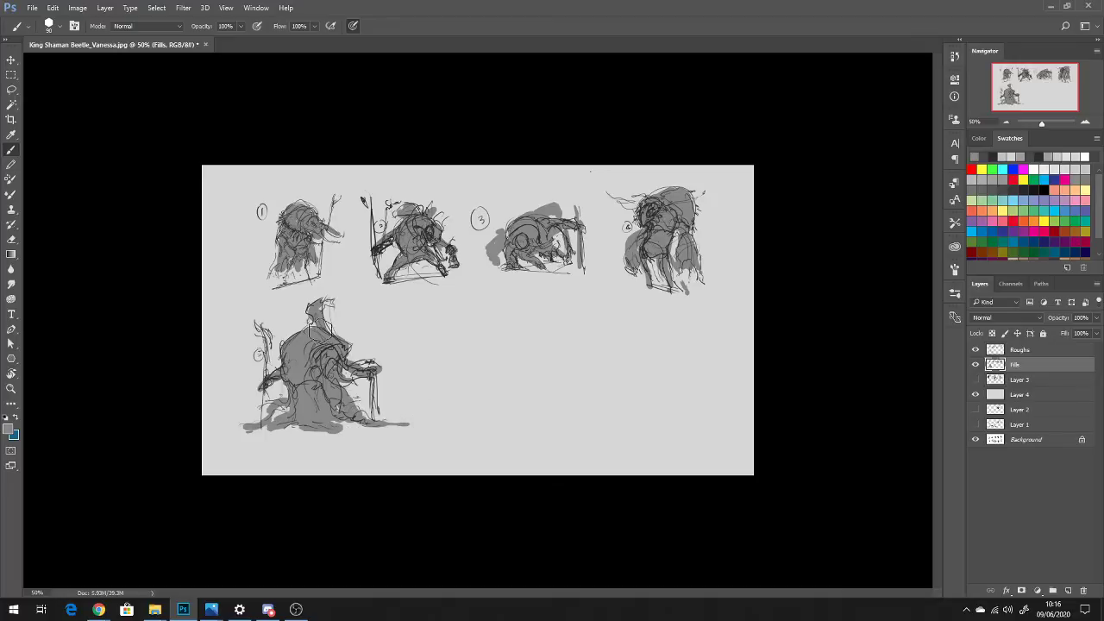
mouse_move(307, 313)
mouse_down()
mouse_move(288, 337)
mouse_move(274, 299)
mouse_move(292, 334)
mouse_up()
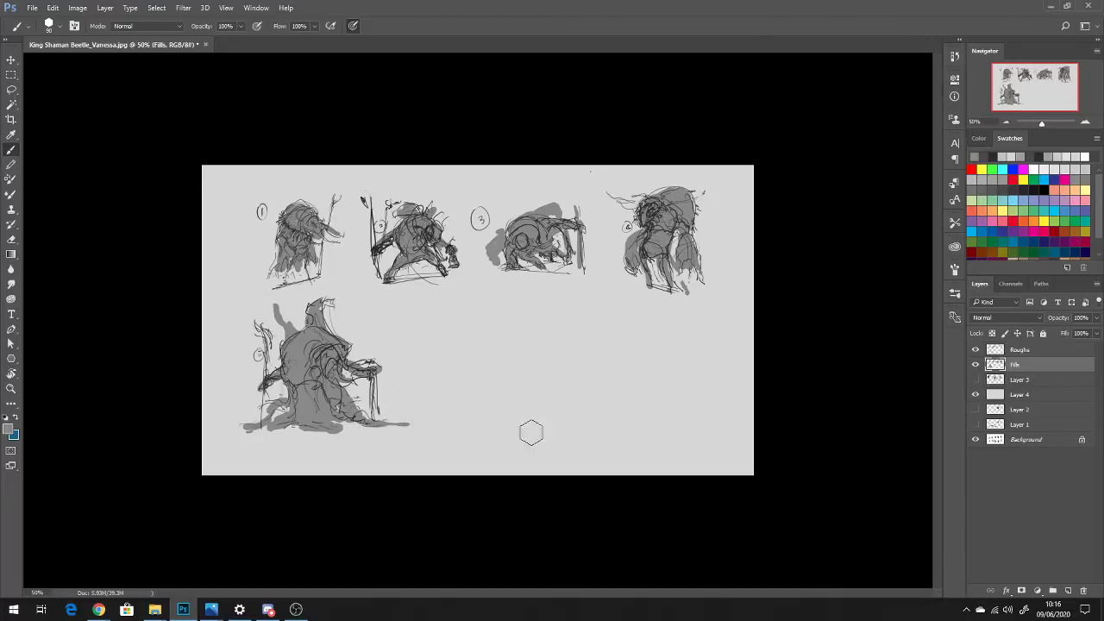
mouse_move(370, 205)
mouse_down()
mouse_move(380, 287)
mouse_move(439, 282)
mouse_up()
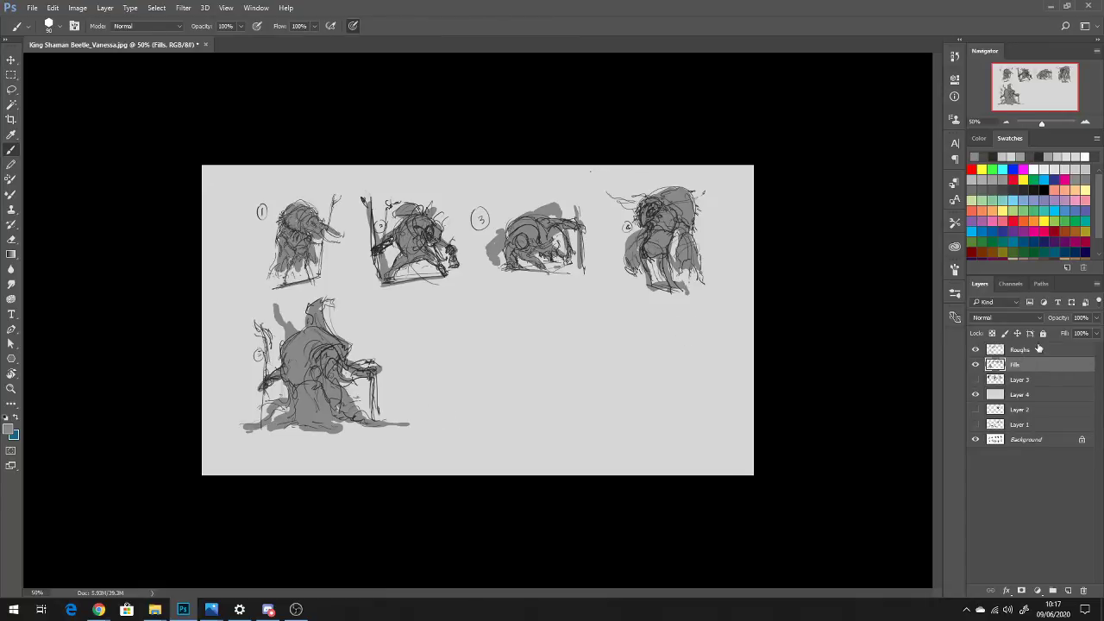
Create a new layer between Roughs and Fills, and try darker grays on the fourth creature
mouse_move(652, 271)
mouse_down()
mouse_move(657, 220)
mouse_move(676, 207)
mouse_move(638, 252)
mouse_up()
alt+click(651, 246)
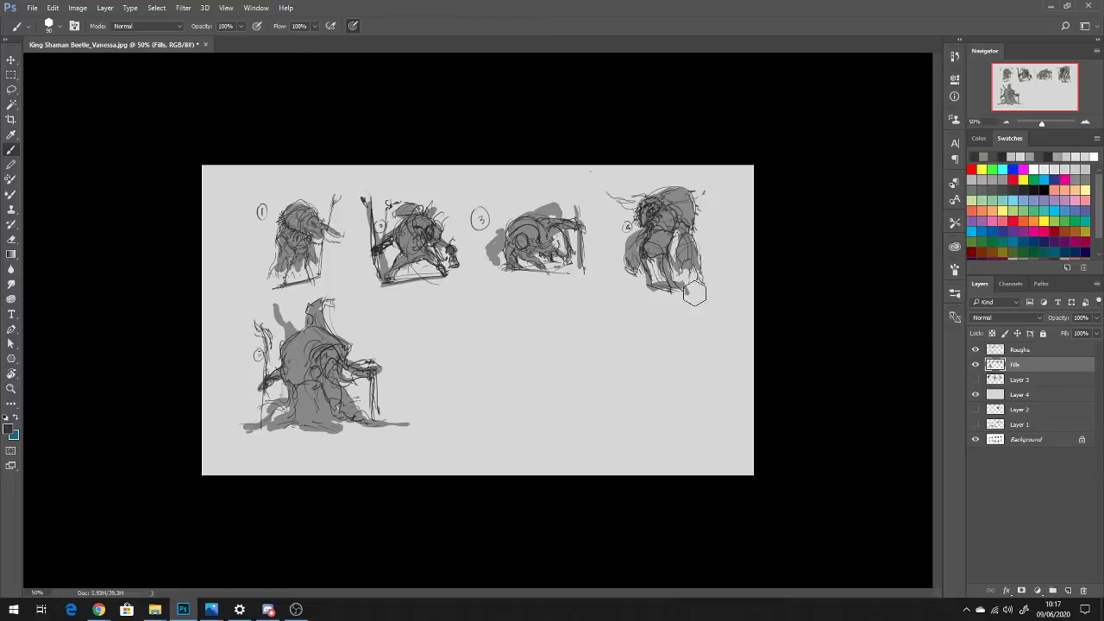
click(1067, 595)
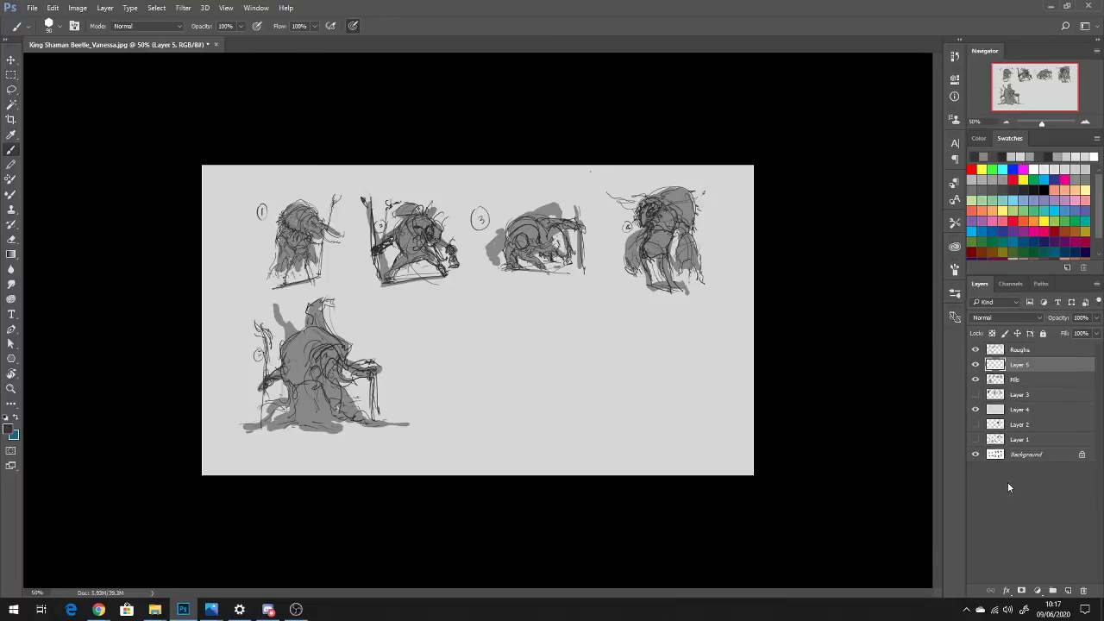
mouse_move(660, 258)
mouse_down()
mouse_move(678, 289)
mouse_move(695, 252)
mouse_up()
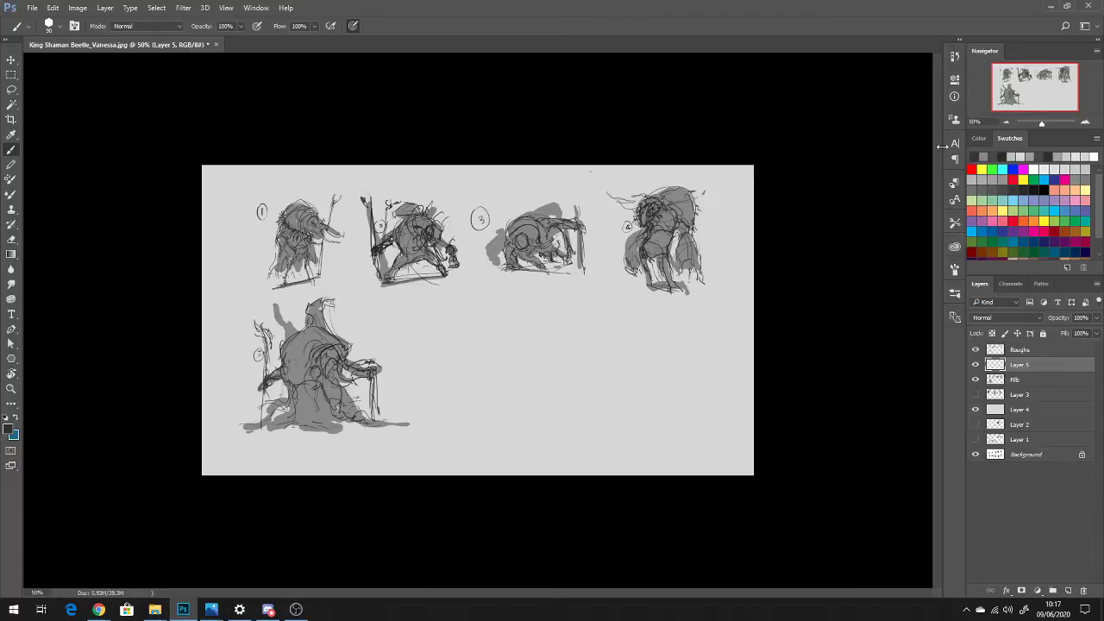
click(1004, 186)
click(983, 180)
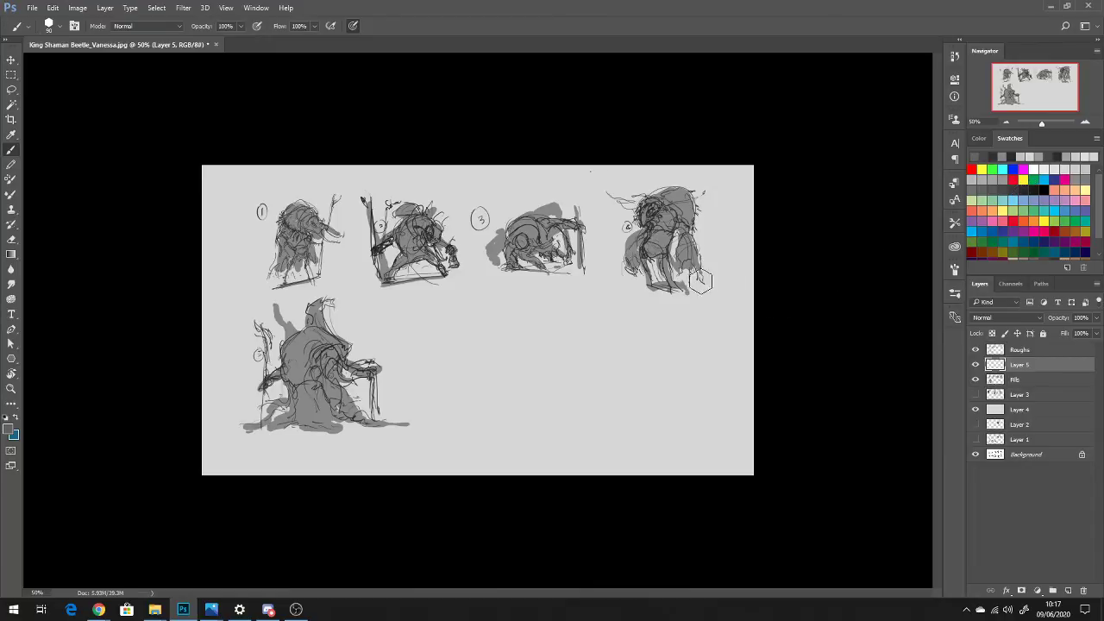
Paint light gray areas over the heads and bodies of all five creatures on the new layer
click(1073, 157)
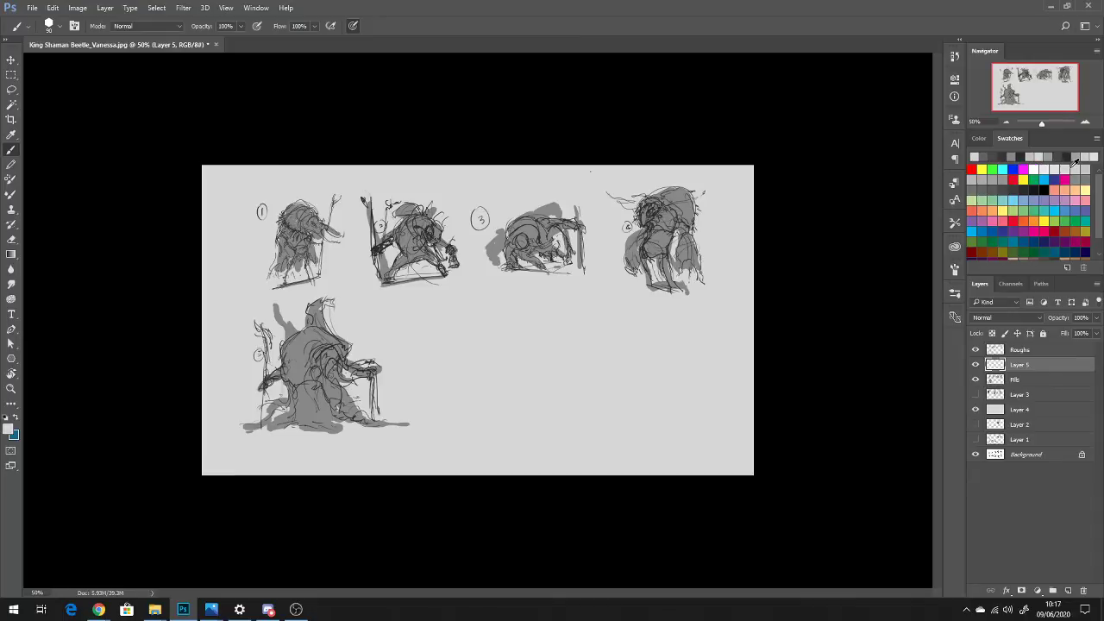
mouse_move(638, 207)
mouse_down()
mouse_move(651, 216)
mouse_move(643, 223)
mouse_move(654, 254)
mouse_move(656, 226)
mouse_move(654, 248)
mouse_move(690, 224)
mouse_move(681, 275)
mouse_move(638, 250)
mouse_move(517, 240)
mouse_move(544, 248)
mouse_up()
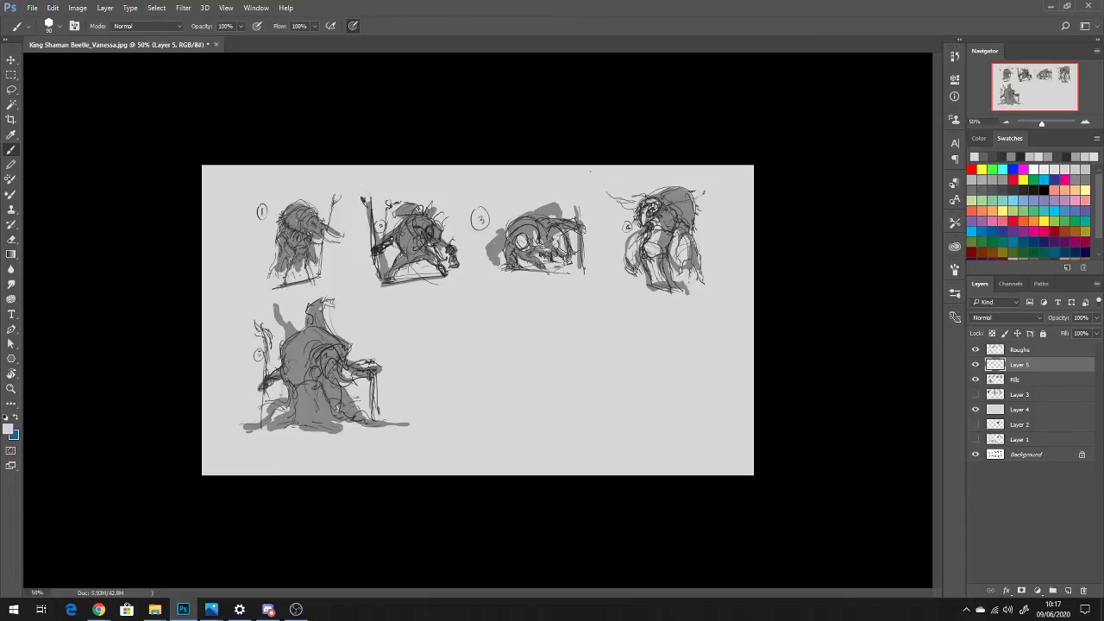
mouse_move(422, 231)
mouse_down()
mouse_move(440, 241)
mouse_move(403, 240)
mouse_move(420, 259)
mouse_move(389, 239)
mouse_move(407, 207)
mouse_move(422, 209)
mouse_move(433, 272)
mouse_move(405, 254)
mouse_move(417, 246)
mouse_up()
drag(289, 341, 308, 347)
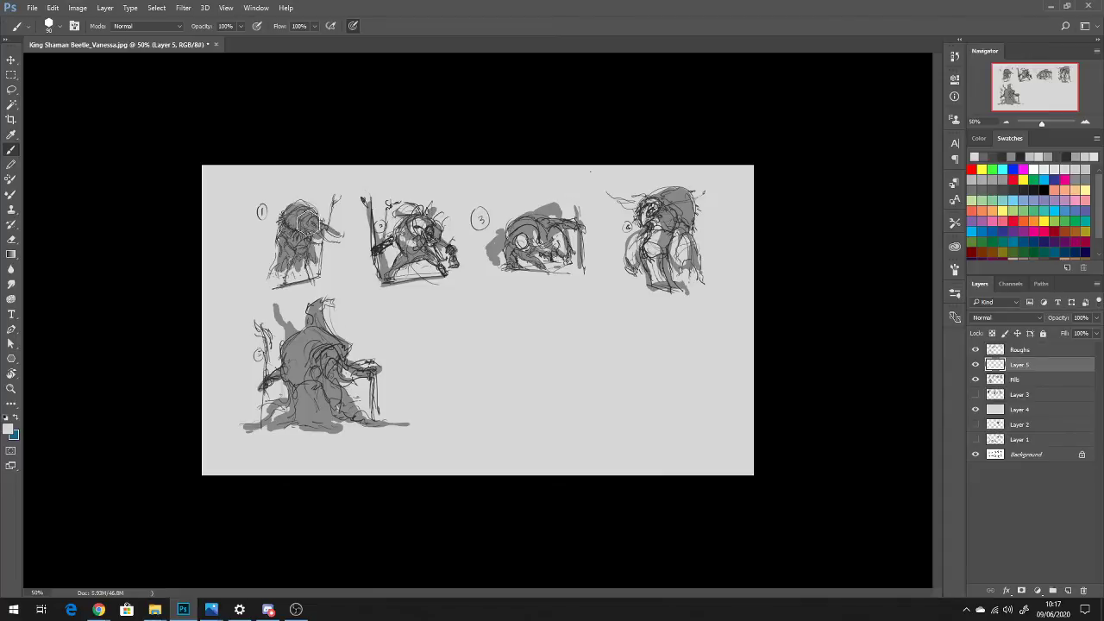
drag(297, 217, 342, 234)
mouse_move(317, 333)
mouse_down()
mouse_move(298, 350)
mouse_move(328, 345)
mouse_move(345, 381)
mouse_move(360, 365)
mouse_move(297, 379)
mouse_up()
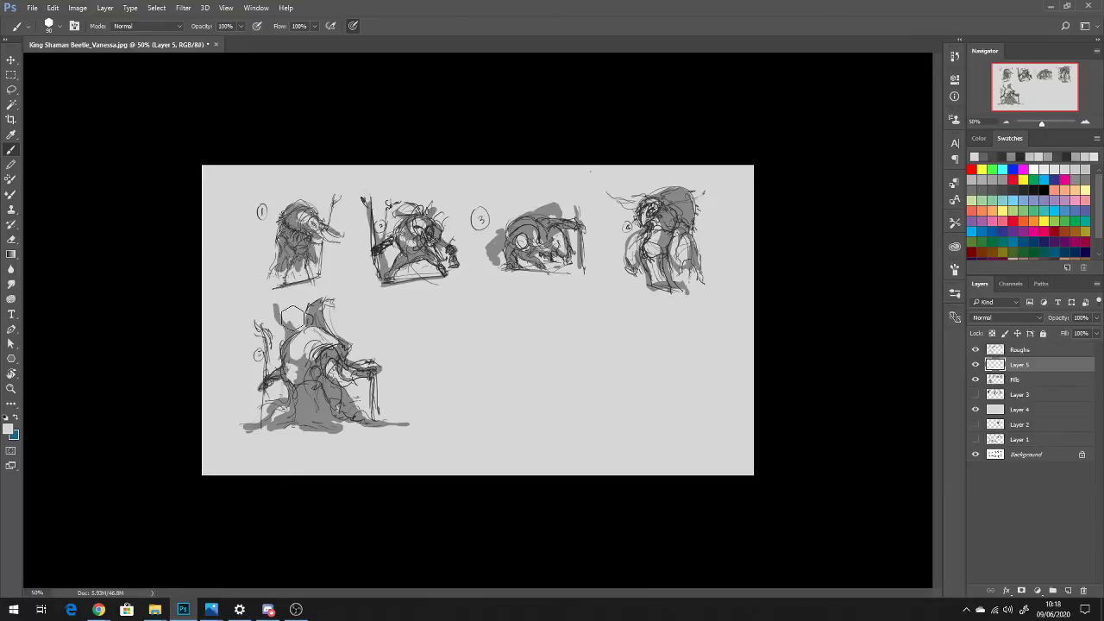
Paint light gray over the fifth creature's back and robe, then shade the fourth creature's shell and legs in dark gray
mouse_move(289, 332)
mouse_down()
mouse_move(280, 317)
mouse_move(321, 317)
mouse_up()
mouse_move(311, 399)
mouse_down()
mouse_move(340, 390)
mouse_move(355, 419)
mouse_up()
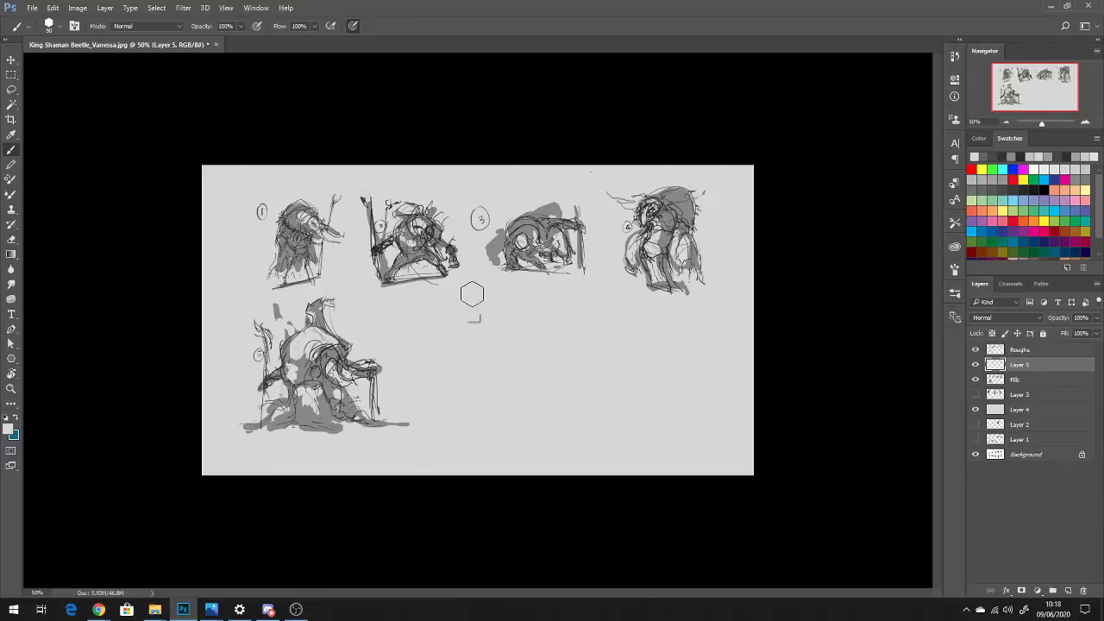
click(997, 182)
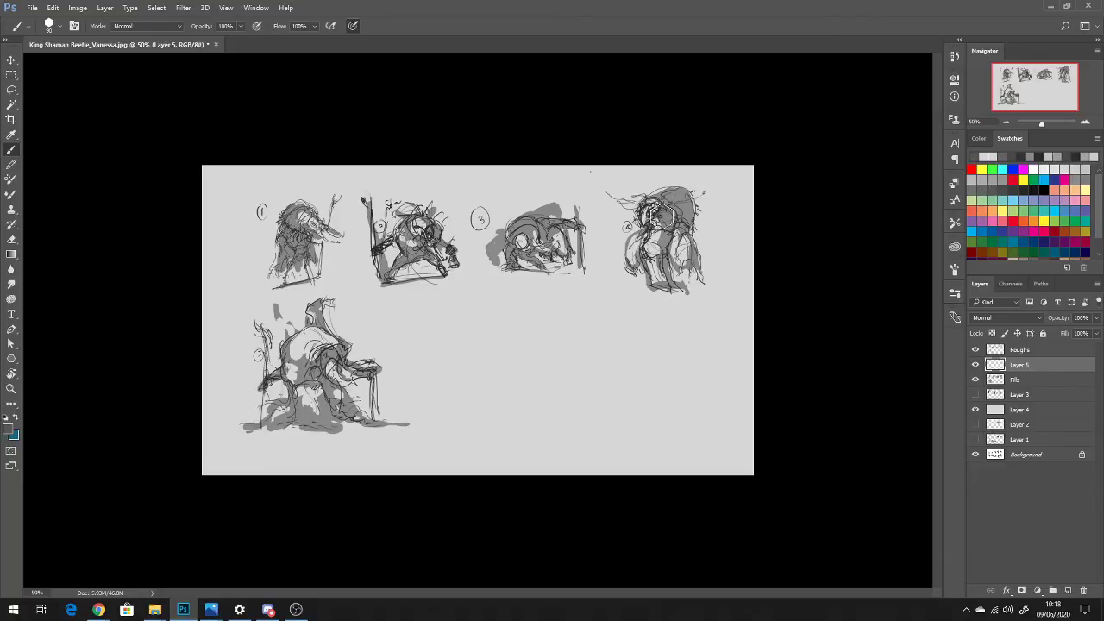
mouse_move(659, 211)
mouse_down()
mouse_move(655, 226)
mouse_move(664, 216)
mouse_move(671, 229)
mouse_move(661, 250)
mouse_move(669, 284)
mouse_move(647, 258)
mouse_move(662, 280)
mouse_move(672, 259)
mouse_move(638, 255)
mouse_move(640, 243)
mouse_move(679, 237)
mouse_move(688, 274)
mouse_move(685, 263)
mouse_move(707, 273)
mouse_move(690, 269)
mouse_move(683, 226)
mouse_move(700, 281)
mouse_move(674, 205)
mouse_move(686, 215)
mouse_move(676, 212)
mouse_move(687, 197)
mouse_move(667, 221)
mouse_up()
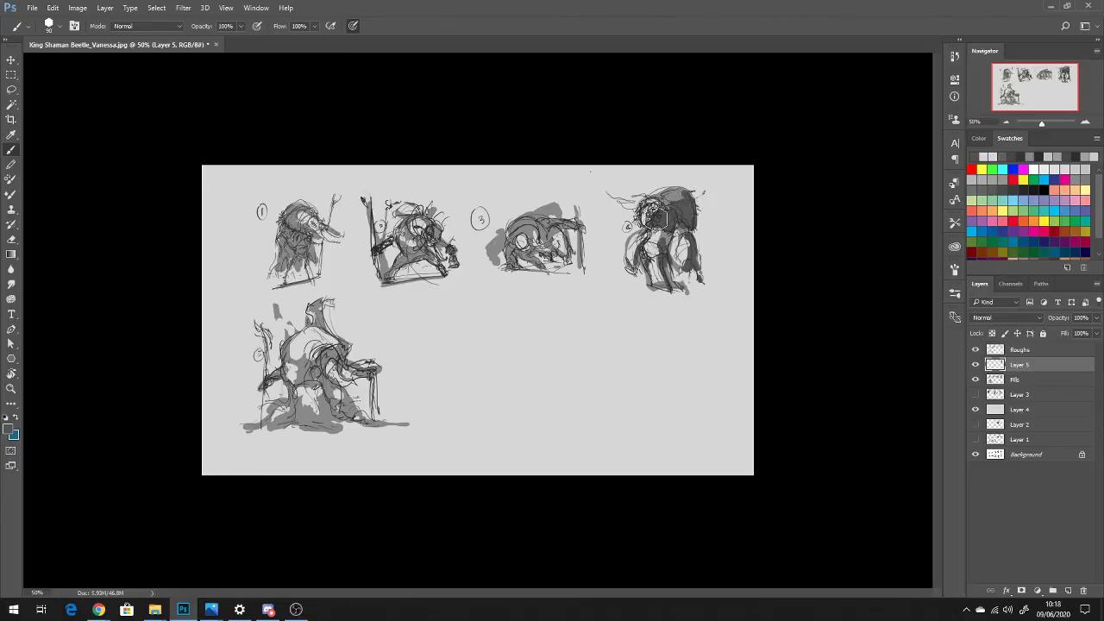
Shade the third creature's underside and arm in dark gray, paint its staff with a slanted lower end, and erase the overlapping part
mouse_move(542, 231)
mouse_down()
mouse_move(543, 245)
mouse_move(530, 252)
mouse_move(538, 242)
mouse_move(552, 257)
mouse_move(526, 235)
mouse_move(527, 259)
mouse_move(533, 246)
mouse_move(579, 271)
mouse_move(576, 243)
mouse_move(550, 237)
mouse_up()
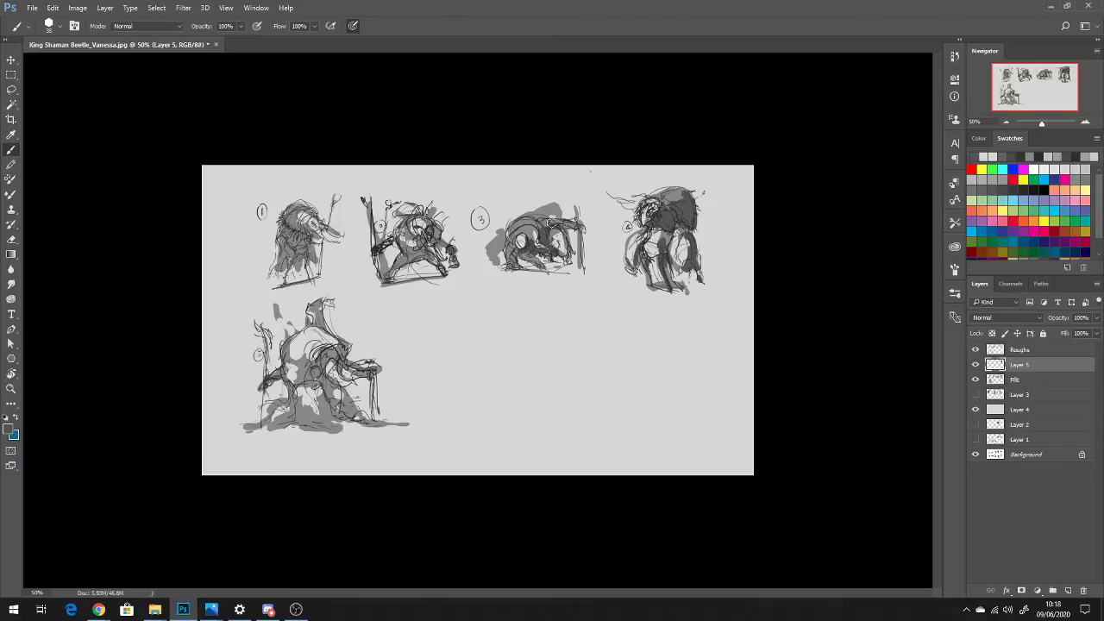
drag(584, 269, 572, 194)
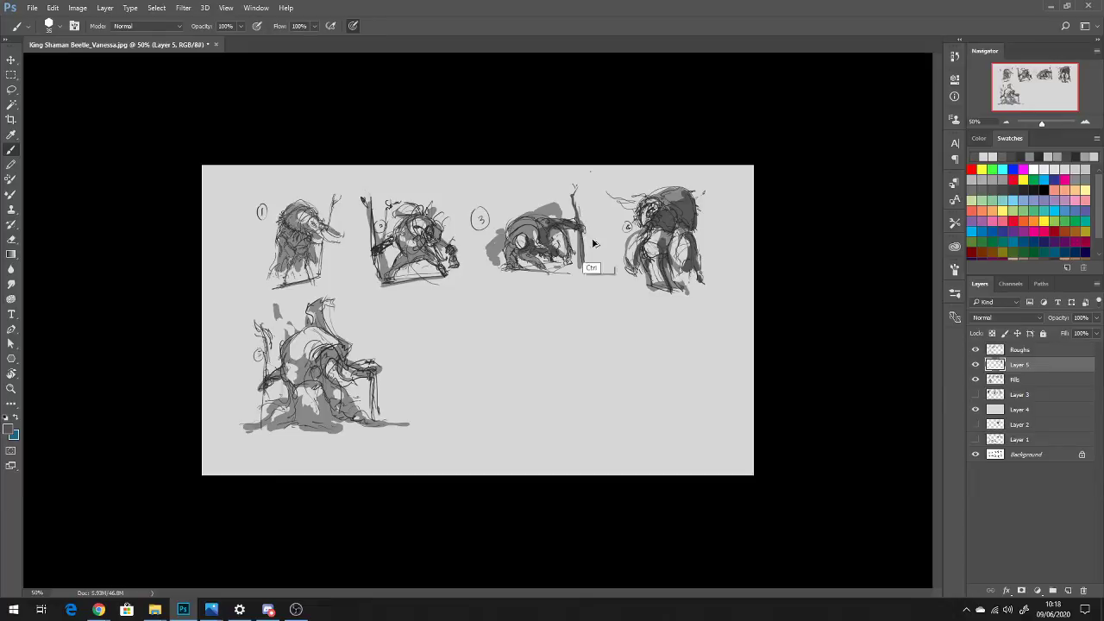
mouse_move(589, 269)
mouse_down()
mouse_move(573, 207)
mouse_move(582, 226)
mouse_up()
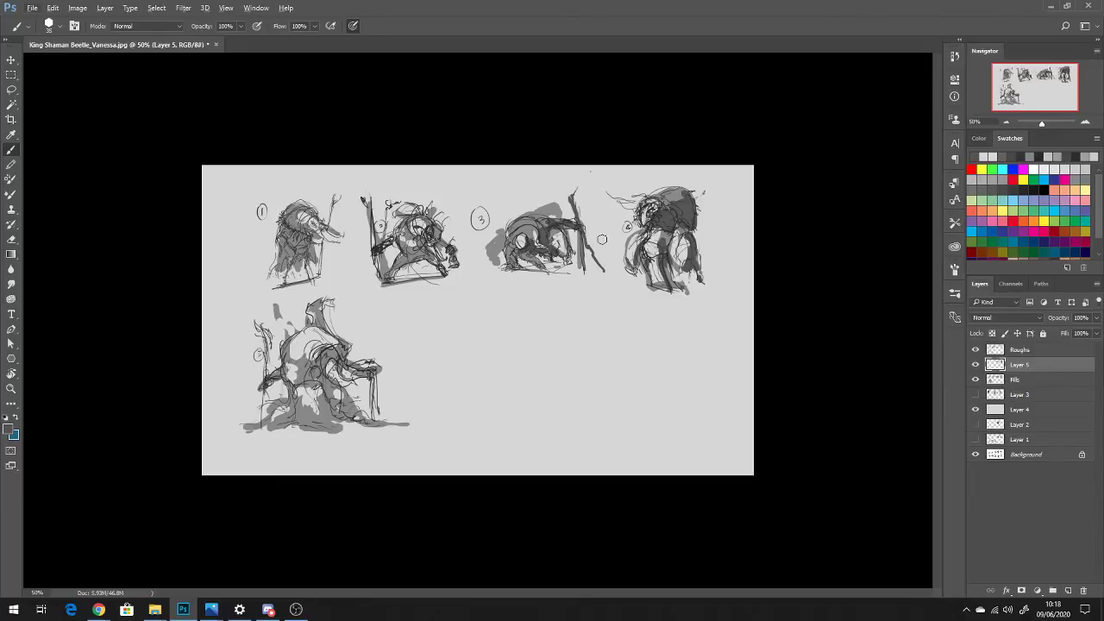
key(e)
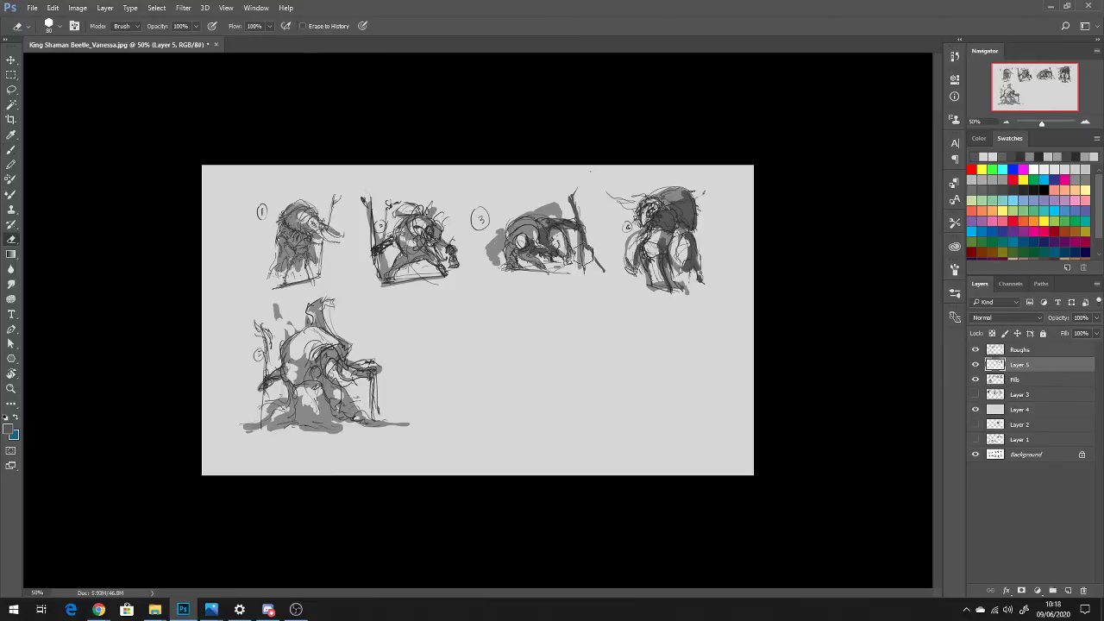
drag(583, 274, 578, 241)
Group the Roughs, Layer 5 and Fills layers, duplicate the group, and hide the original group
click(1015, 379)
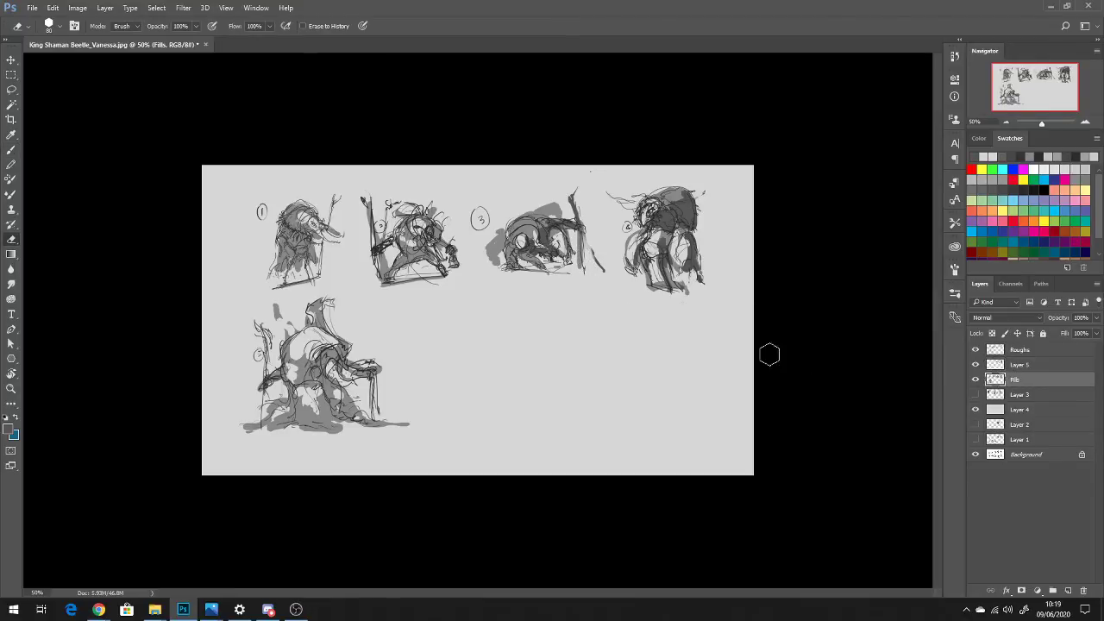
shift+click(1038, 350)
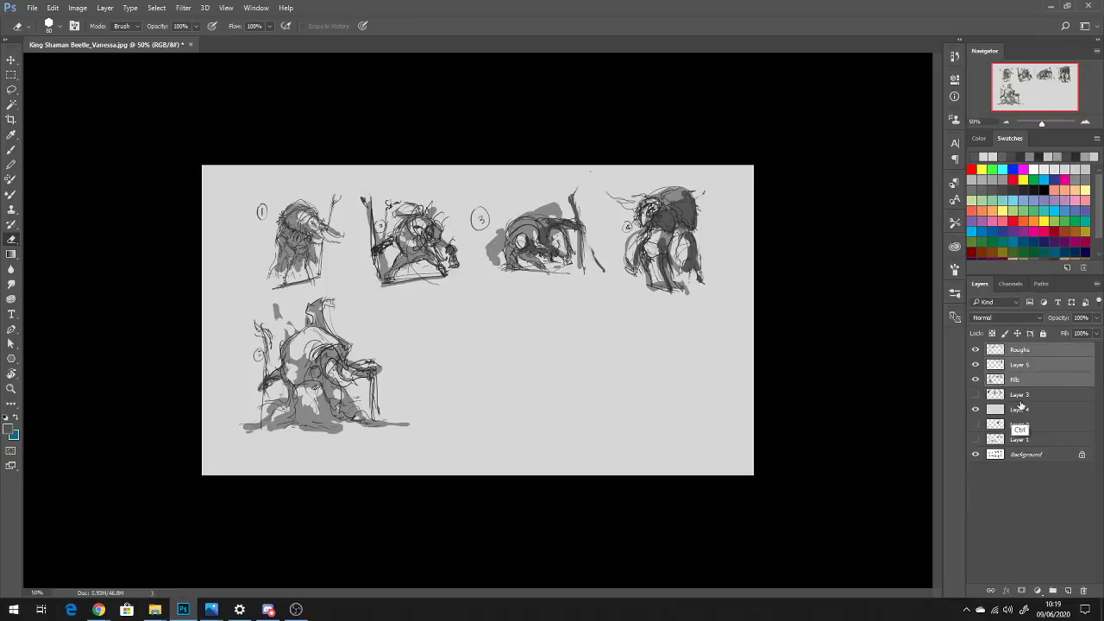
key(ctrl+g)
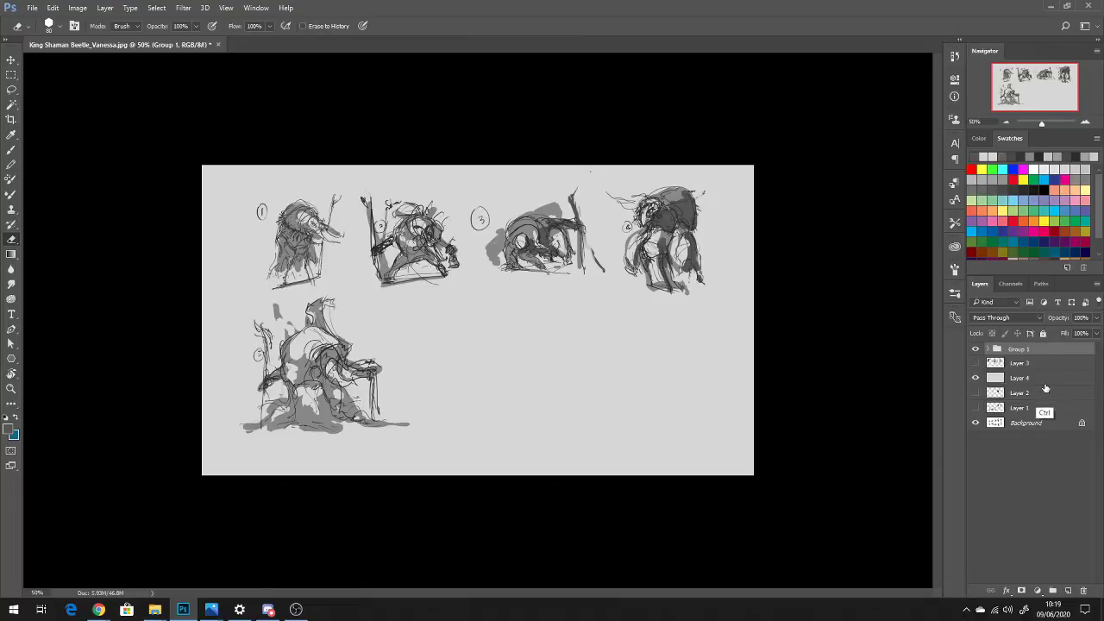
key(ctrl+j)
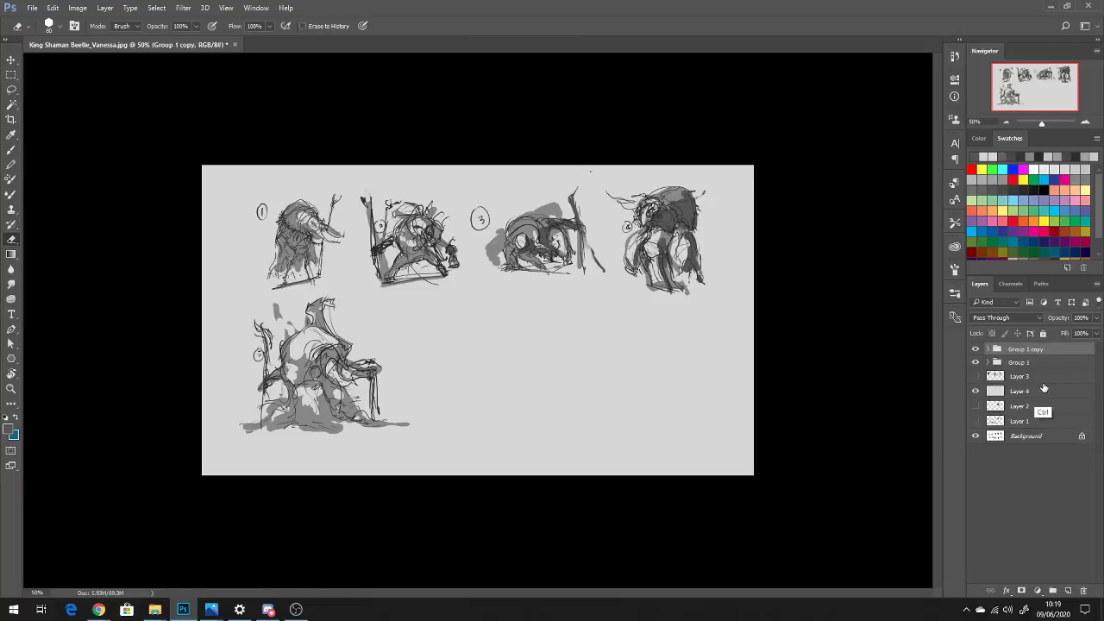
key(ctrl+e)
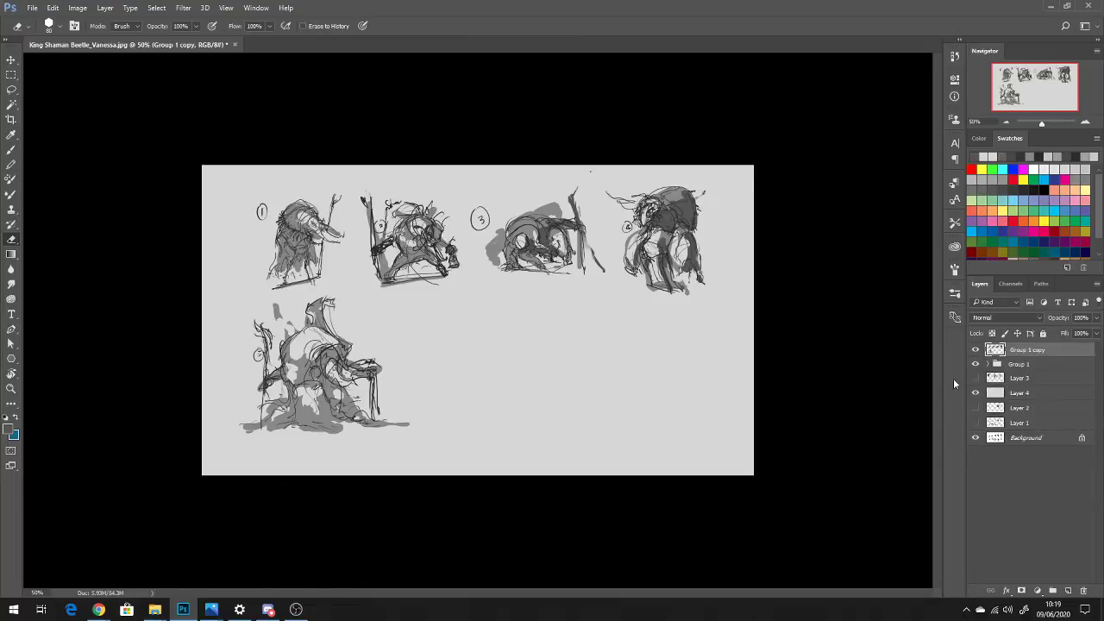
key(ctrl+z)
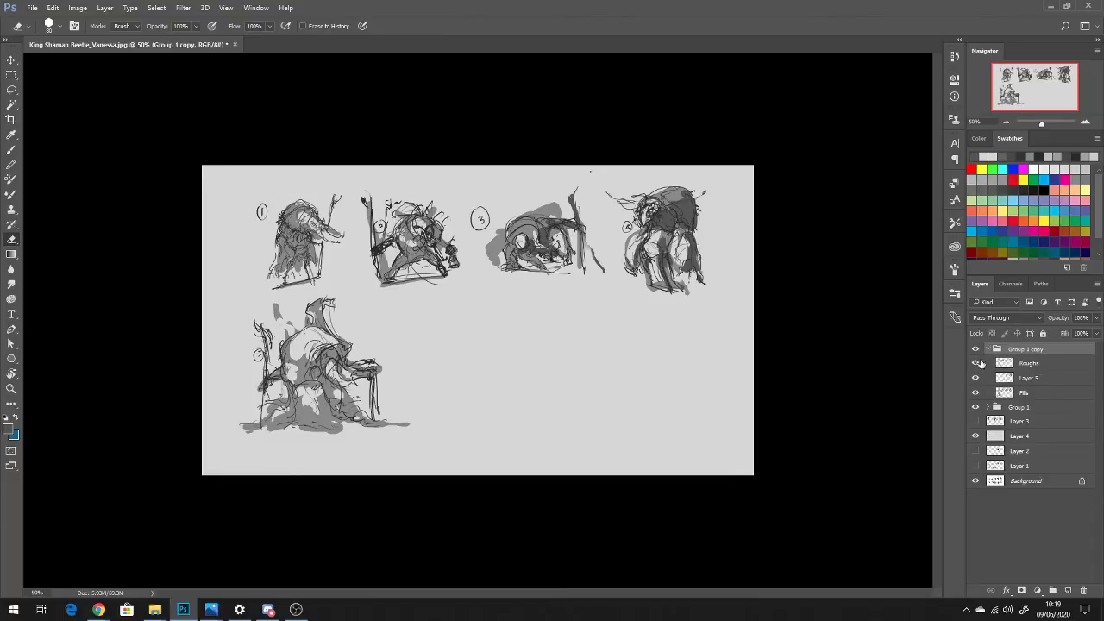
click(975, 407)
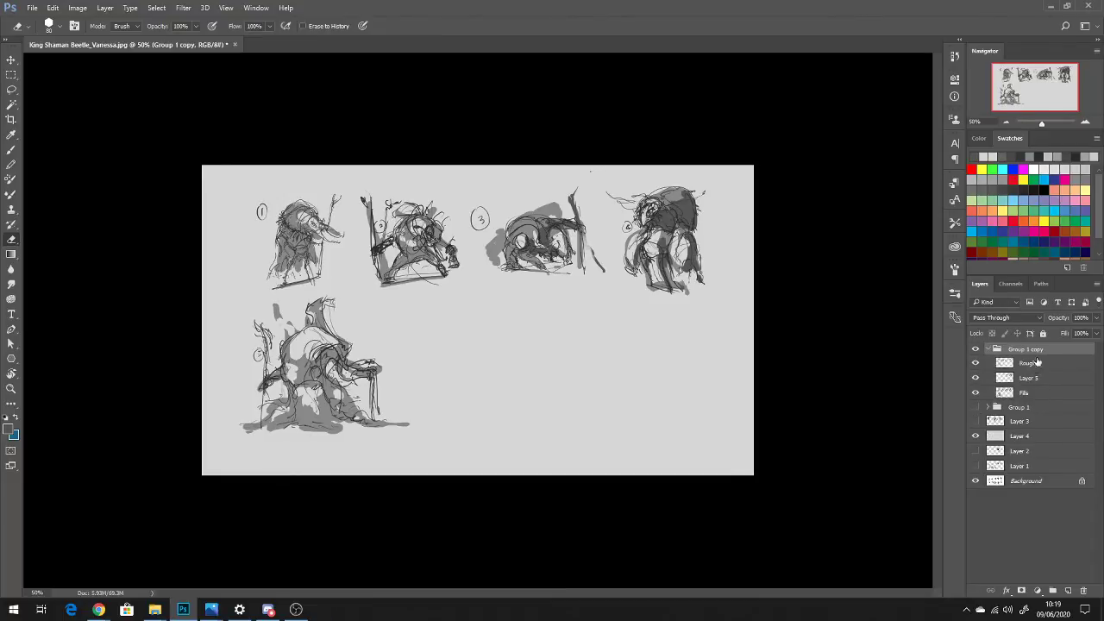
Set the duplicated Roughs layer's opacity to 29% and merge the duplicate group into a single layer
click(1034, 365)
click(1058, 333)
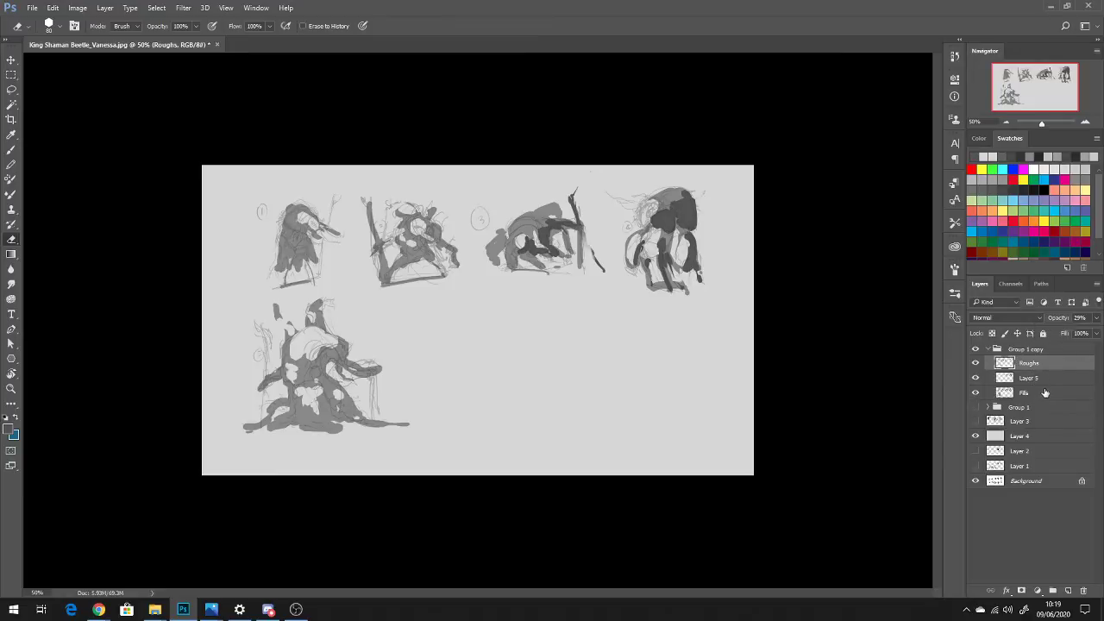
click(1040, 392)
shift+click(1053, 363)
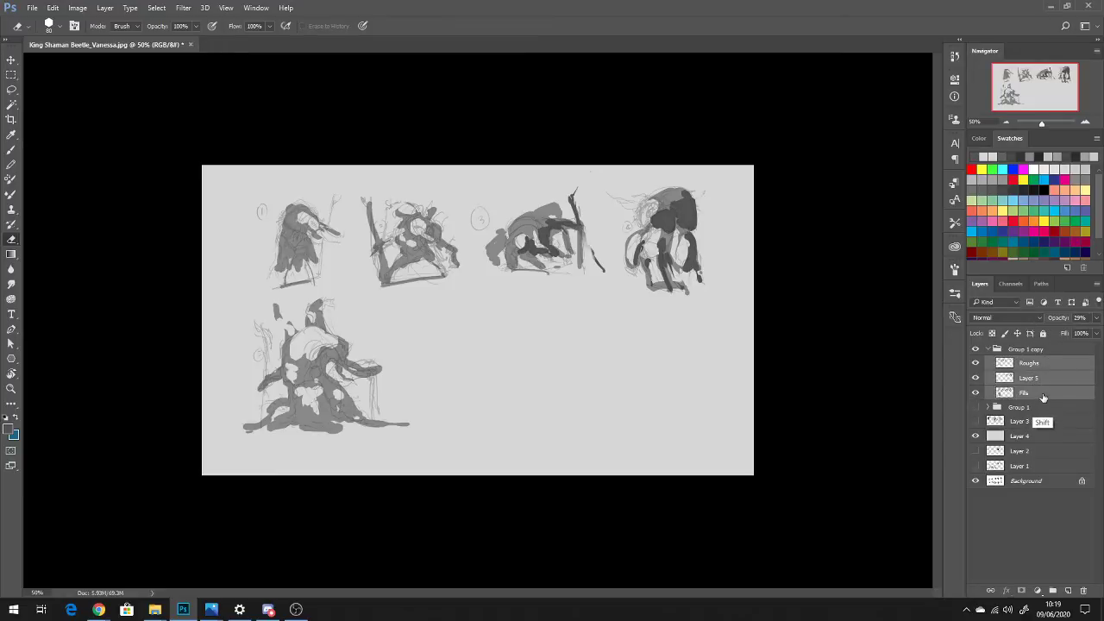
click(1045, 350)
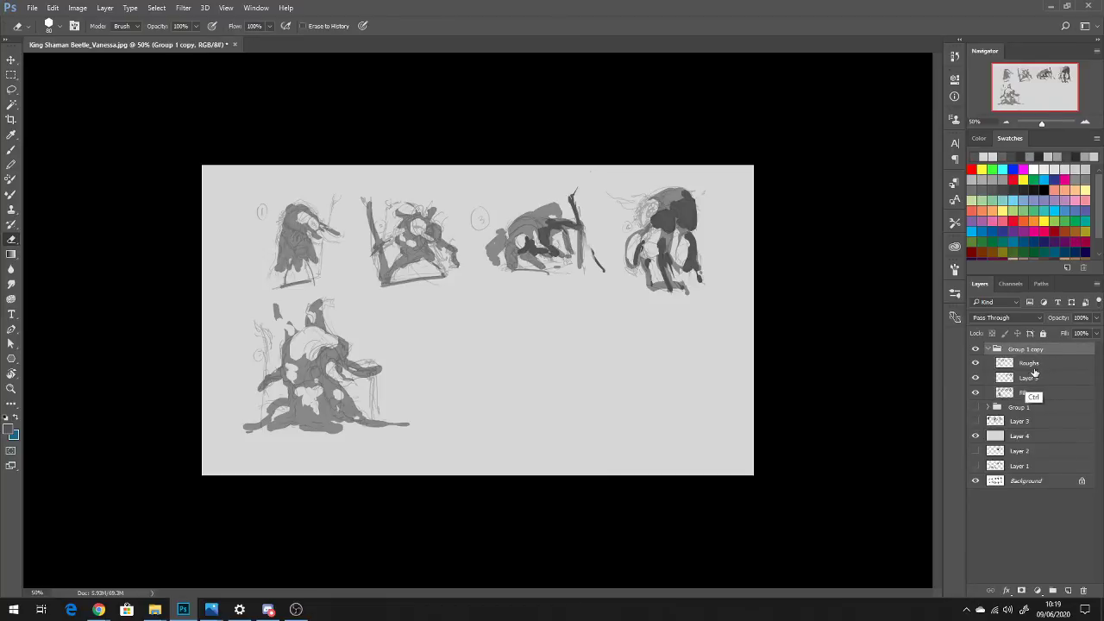
key(ctrl+e)
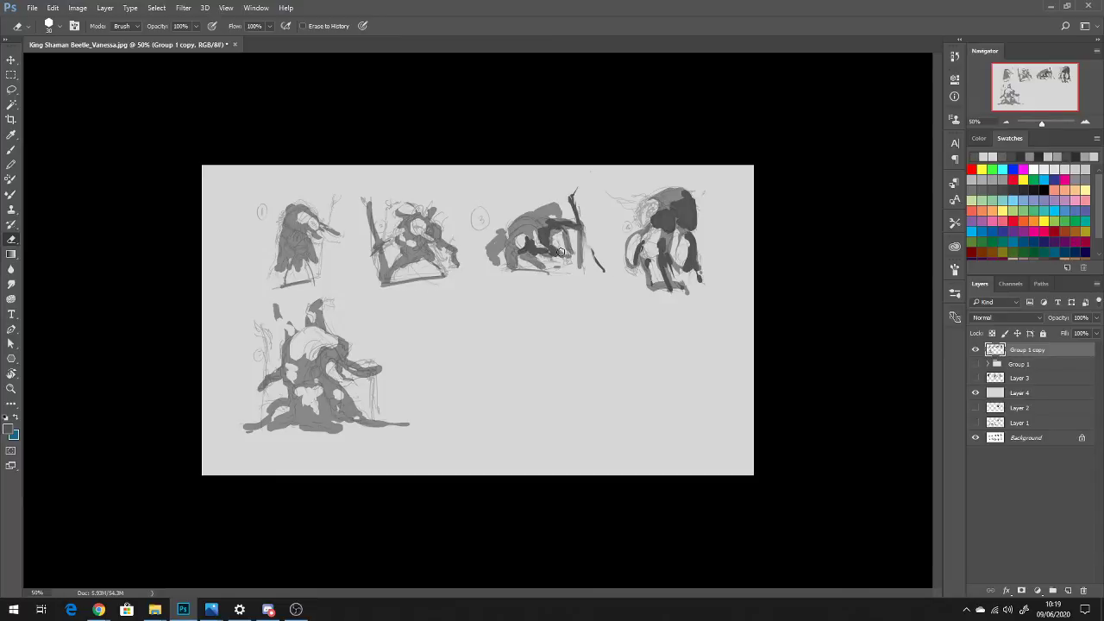
Darken the third creature's front limb, erase the lower part of its staff, and repaint the staff in dark gray
key(b)
mouse_move(558, 236)
mouse_down()
mouse_move(537, 263)
mouse_move(551, 239)
mouse_up()
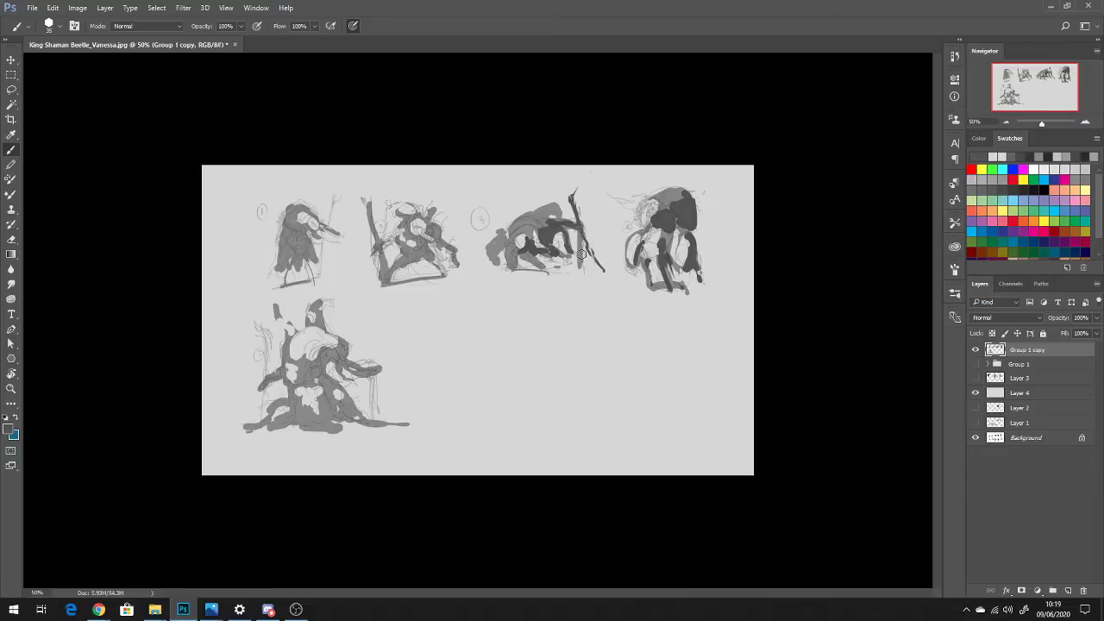
key(e)
drag(579, 245, 582, 271)
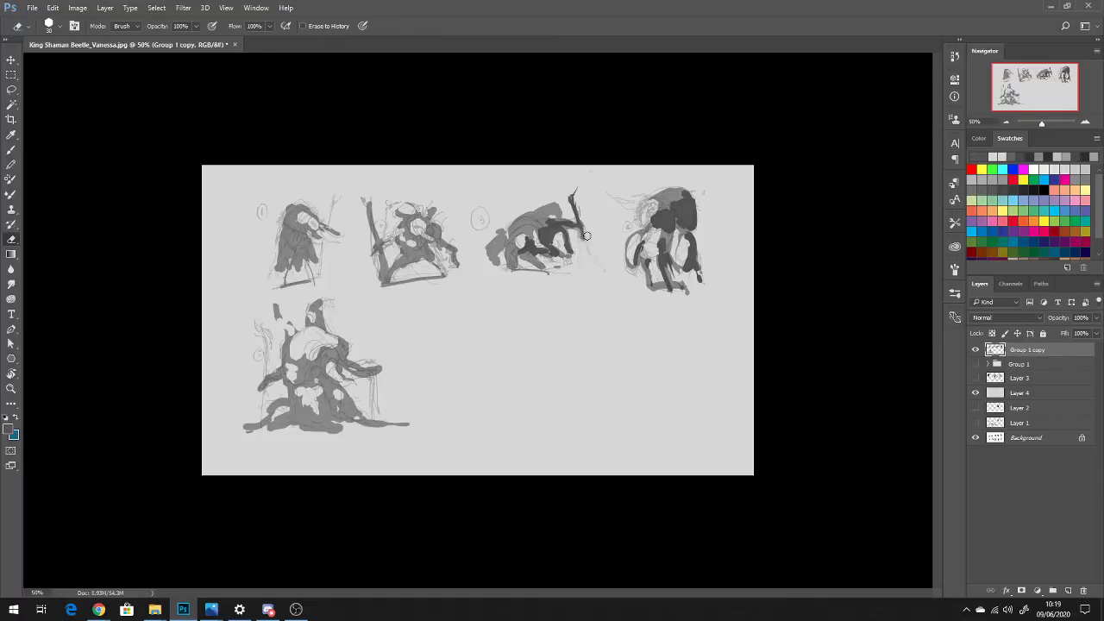
key(b)
alt+click(576, 241)
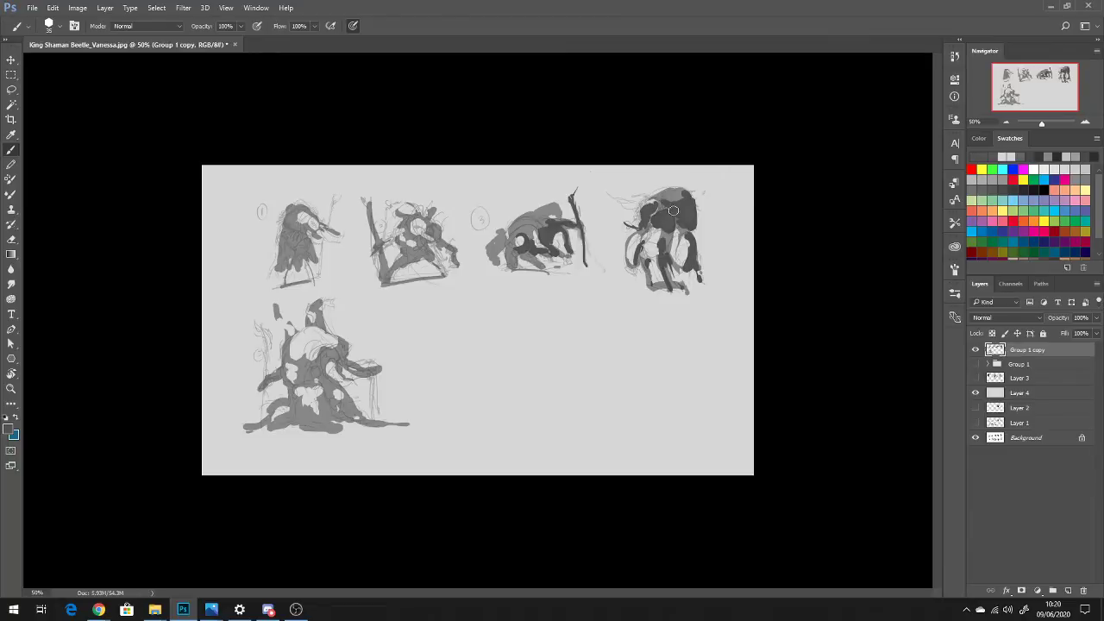
Block in mid gray and light gray areas on the fourth creature's head, body and shell edge
drag(657, 212, 653, 241)
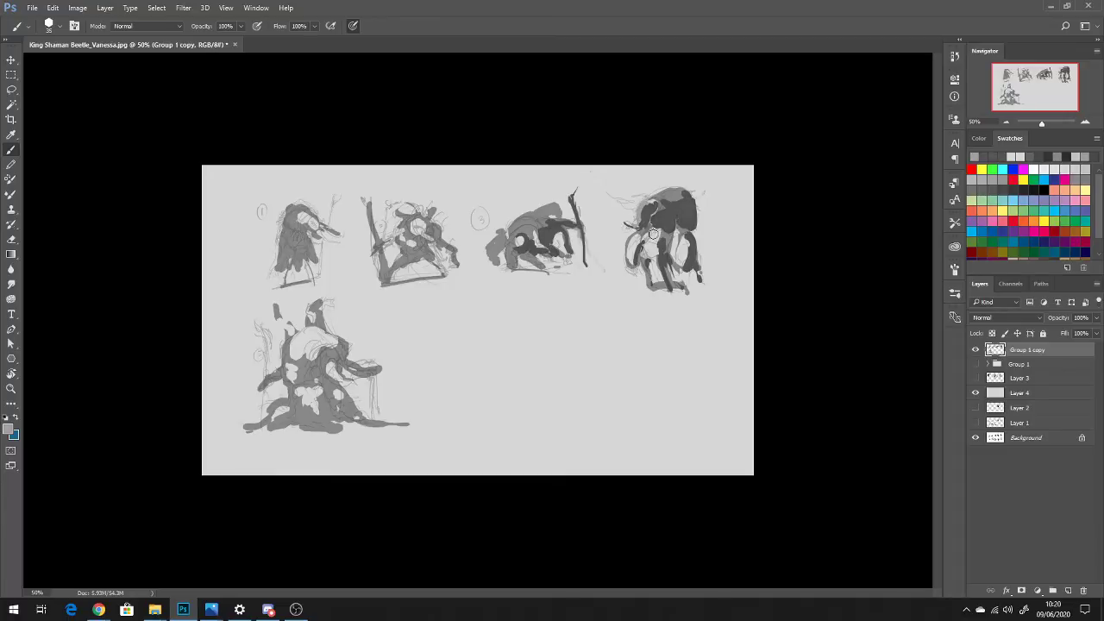
mouse_move(664, 235)
mouse_down()
mouse_move(652, 269)
mouse_move(665, 220)
mouse_up()
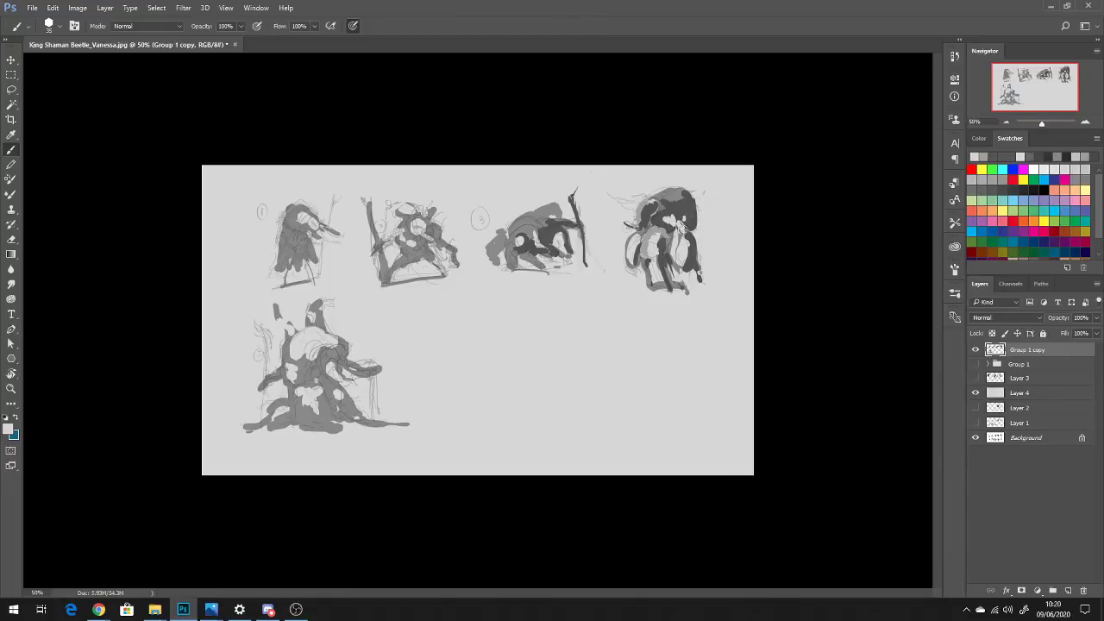
drag(689, 239, 688, 230)
Paint near-black shadows between the fourth creature's legs and dark horns on its head, and reduce the brush size to 15
click(1028, 187)
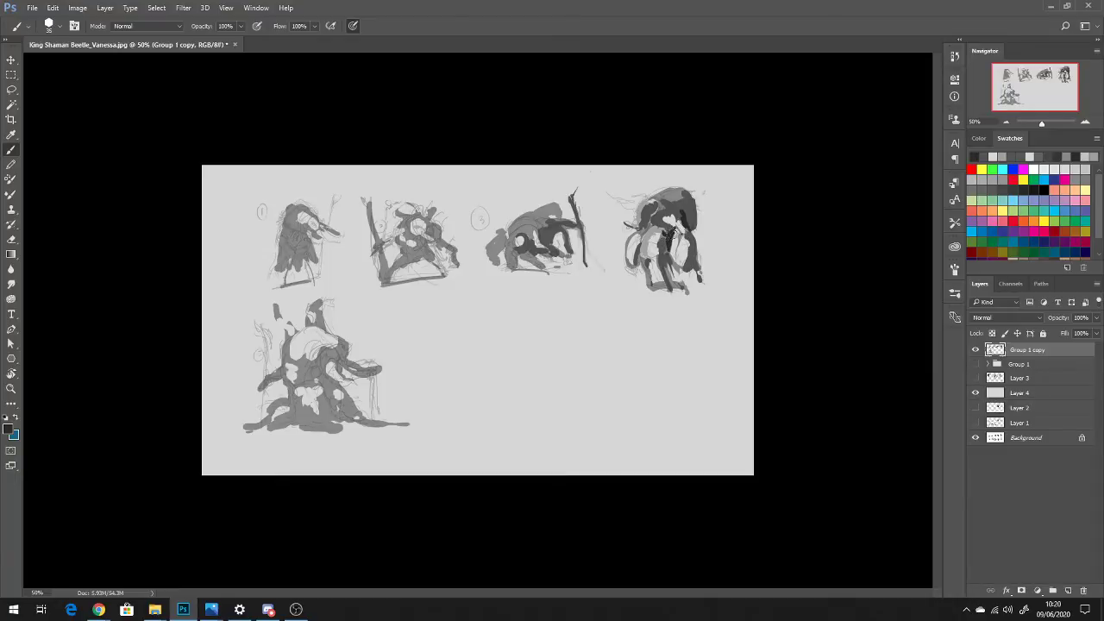
mouse_move(666, 256)
mouse_down()
mouse_move(679, 283)
mouse_move(669, 268)
mouse_move(670, 292)
mouse_up()
mouse_move(648, 211)
mouse_down()
mouse_move(641, 191)
mouse_move(641, 203)
mouse_move(624, 195)
mouse_move(641, 204)
mouse_up()
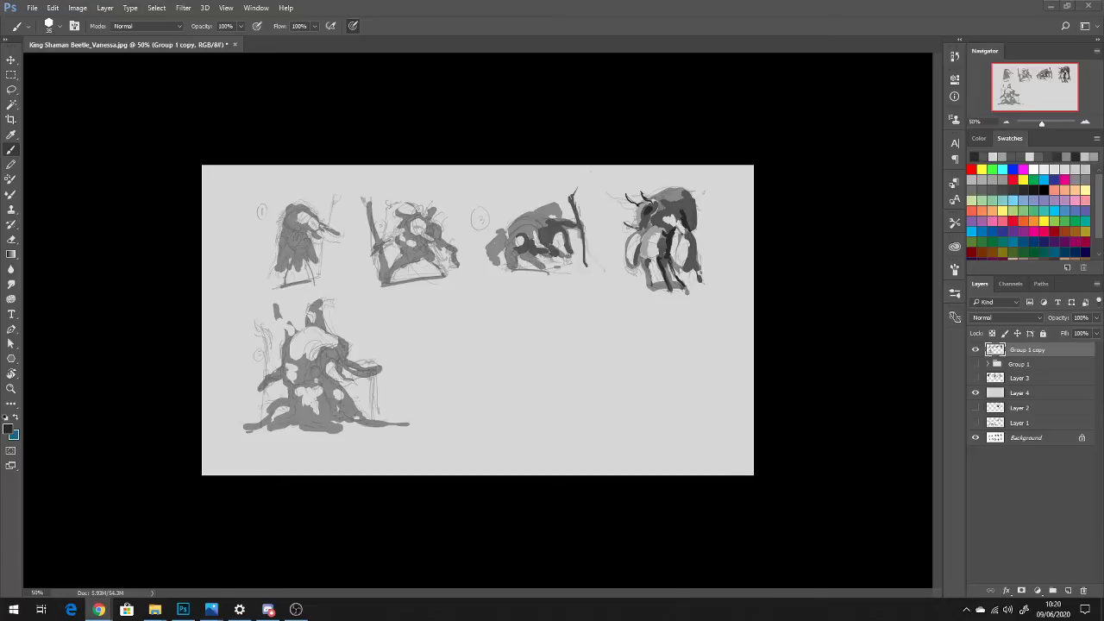
key(alt+Tab)
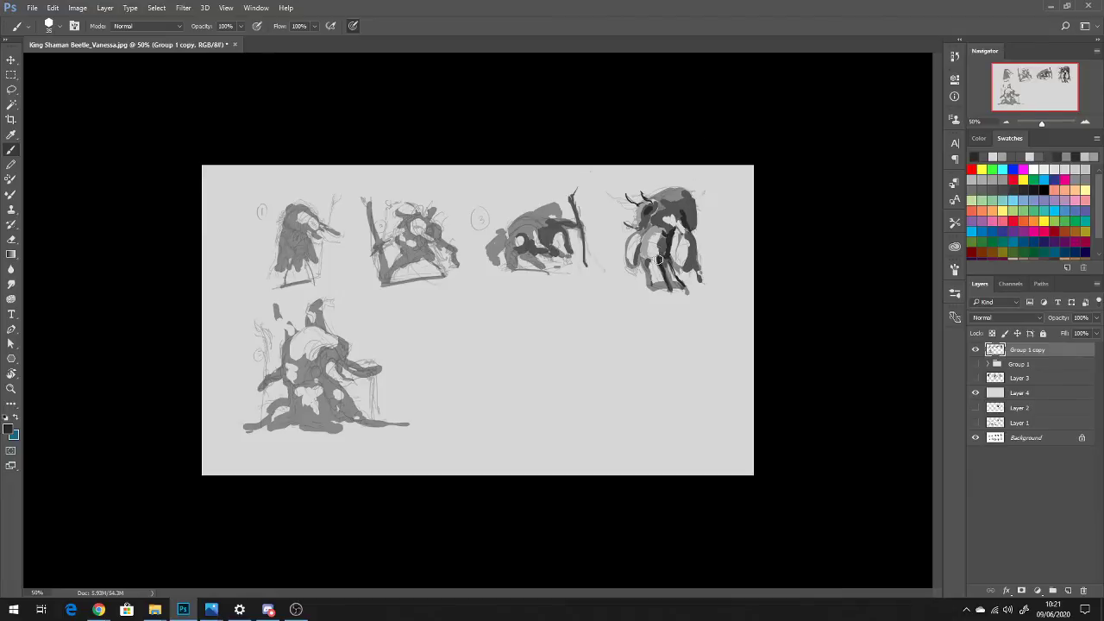
key(bracketleft)
key(bracketleft)
click(32, 8)
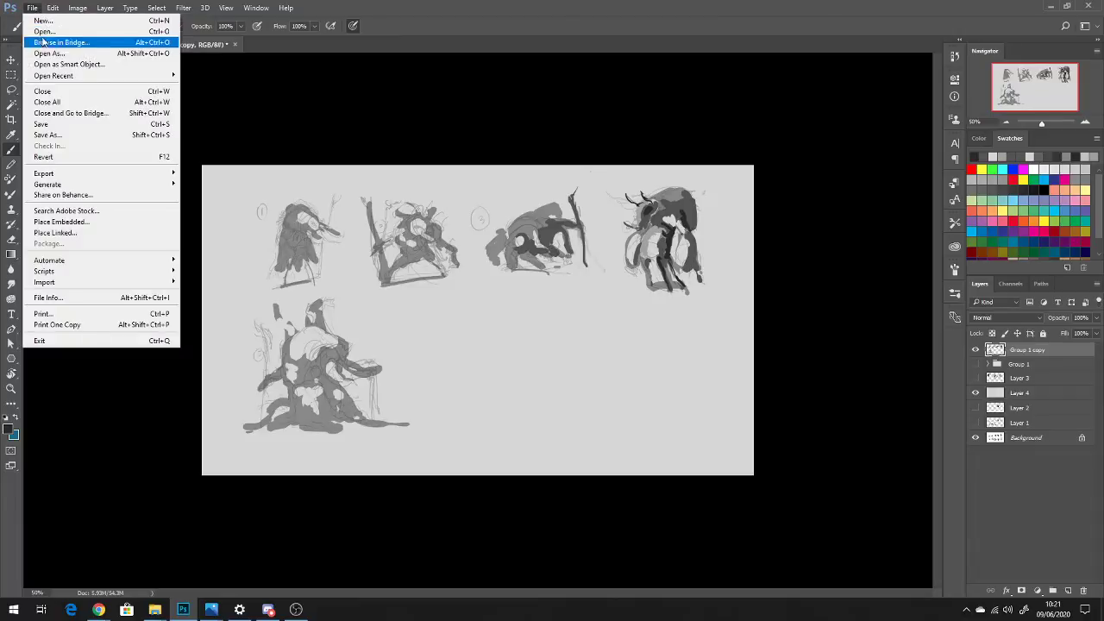
click(43, 32)
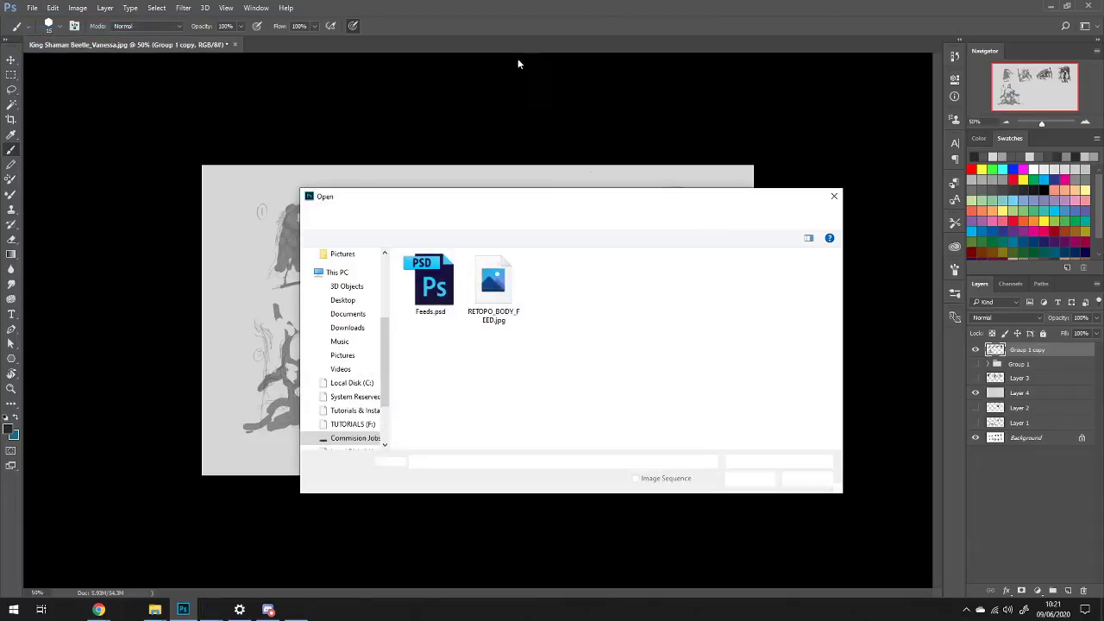
click(834, 195)
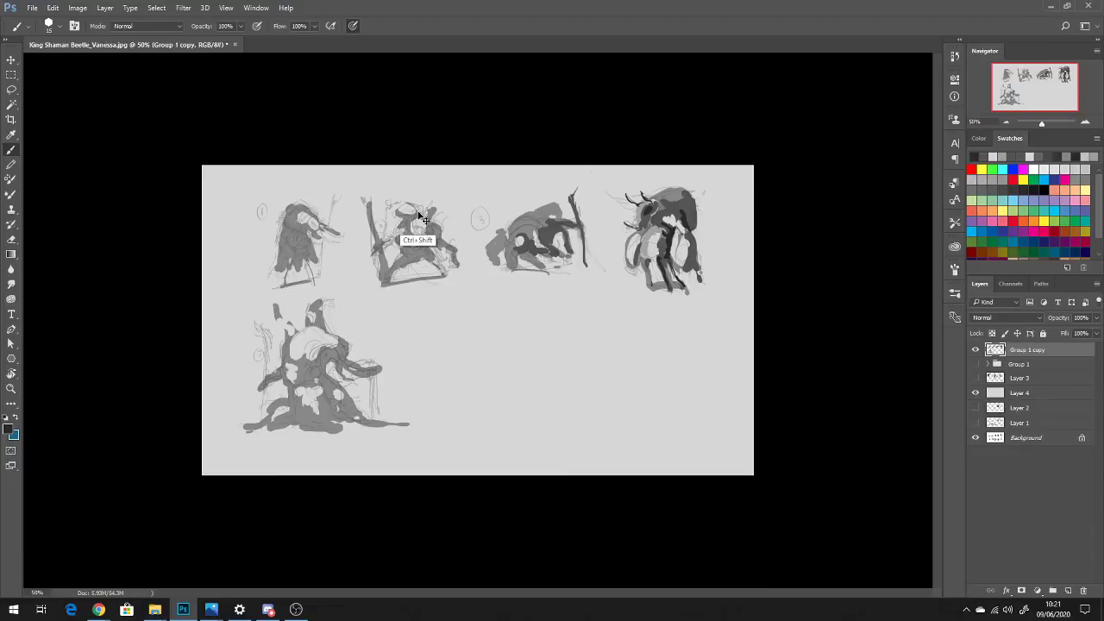
Start saving the file under a new name and browse to the TAYLORS 2020 folder on Local Disk (I:)
key(ctrl+shift+s)
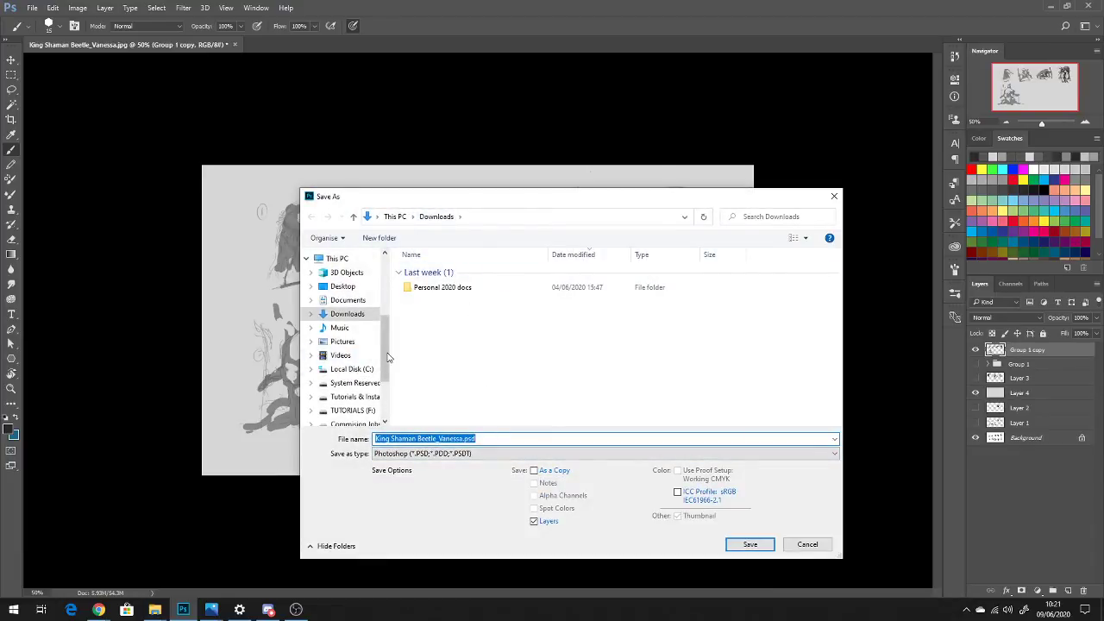
scroll(384, 353, down, 2)
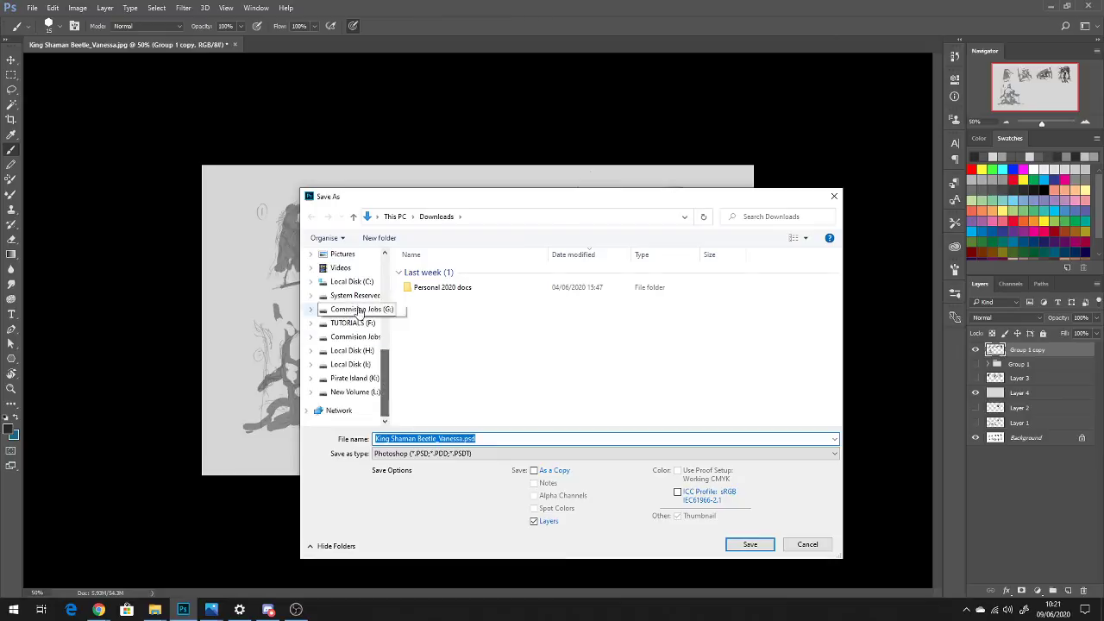
click(352, 365)
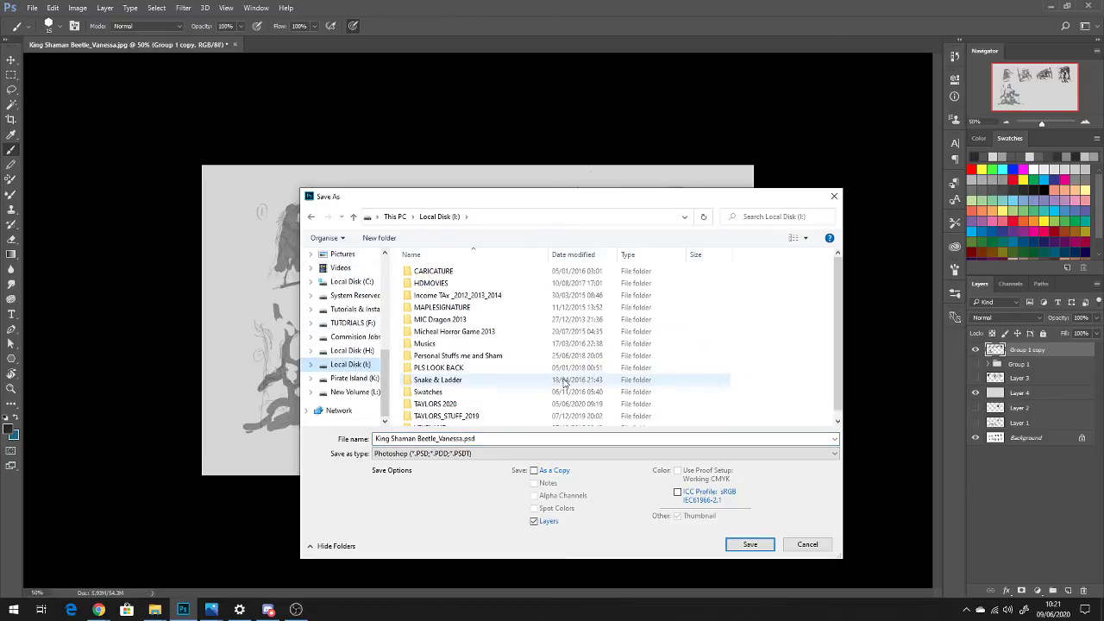
click(470, 408)
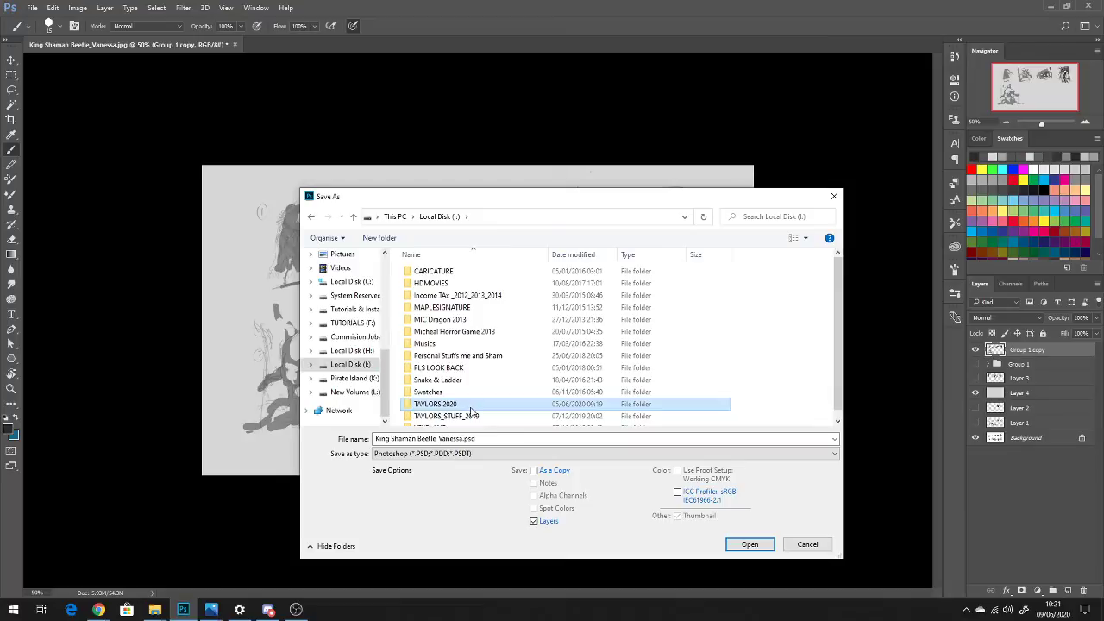
double_click(469, 405)
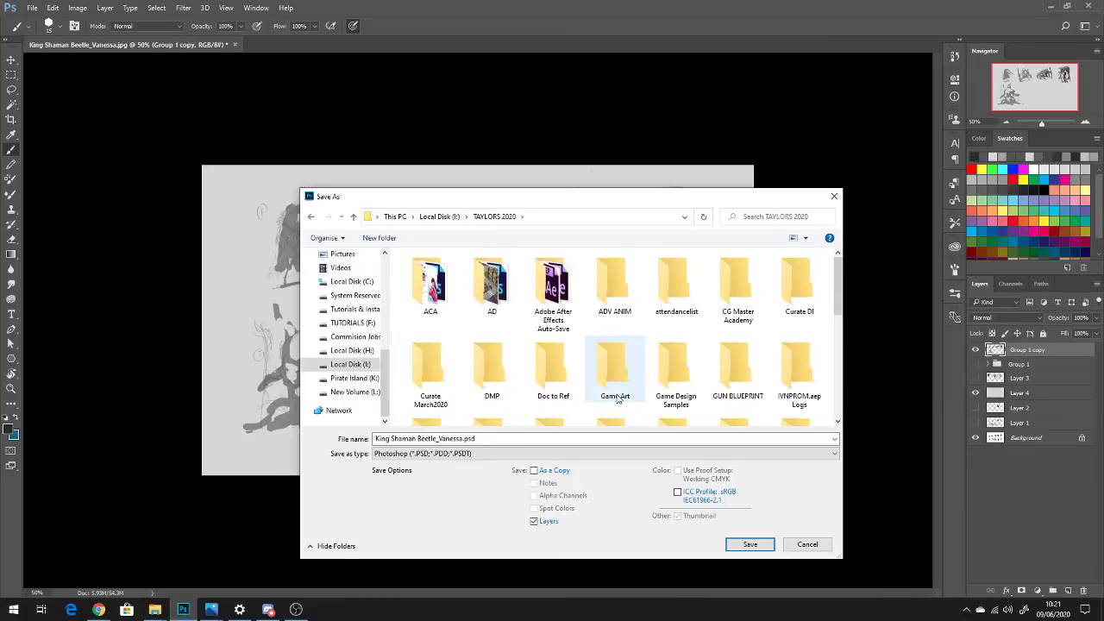
drag(840, 295, 840, 394)
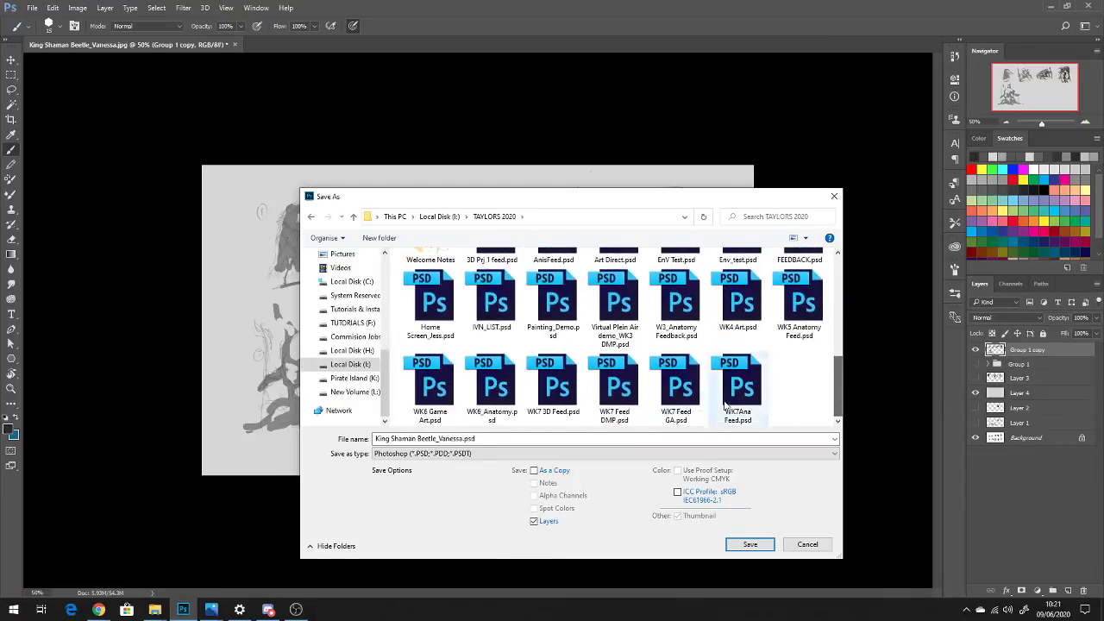
Save the layered PSD as "King Shaman Creature Design Skething" with Maximize Compatibility on, and close the document
click(543, 439)
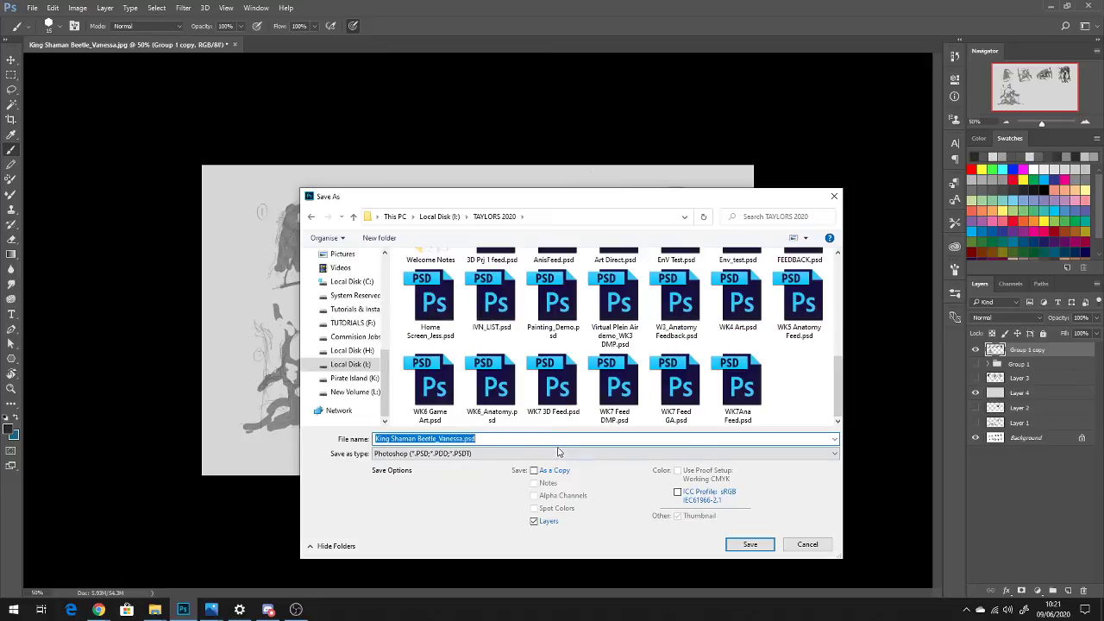
click(417, 439)
drag(416, 439, 500, 440)
text(Creat)
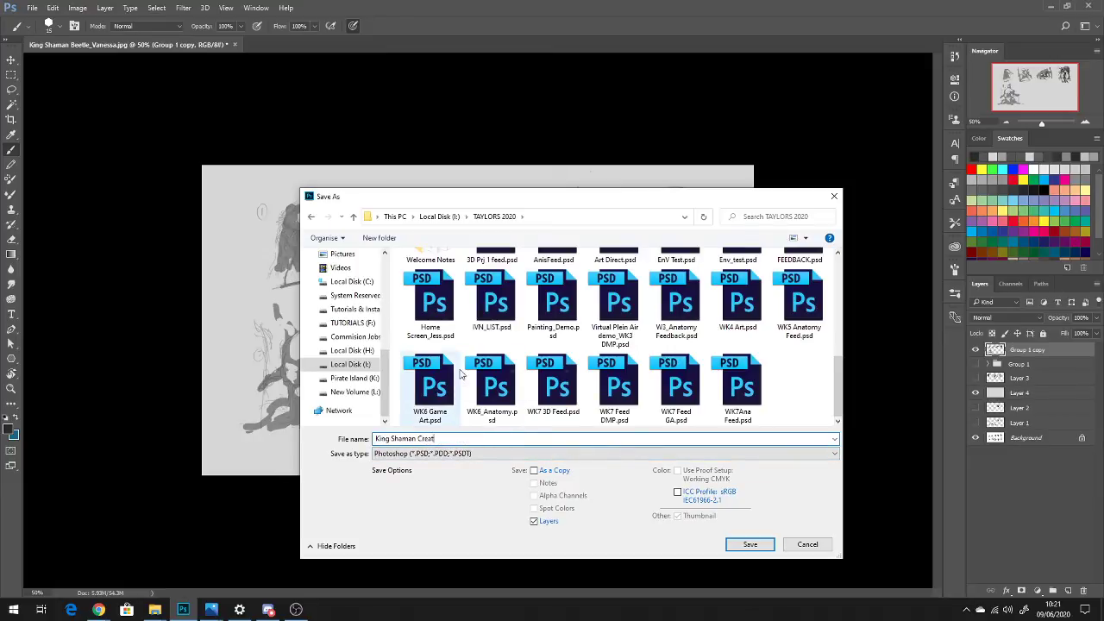
text(ure Design Skething)
key(Return)
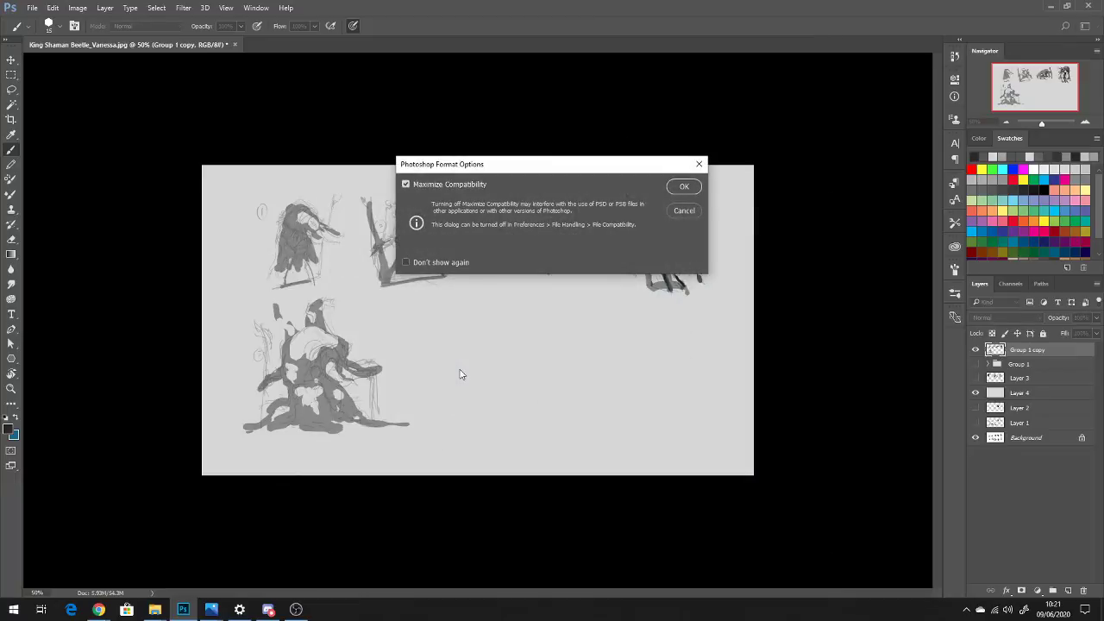
key(Return)
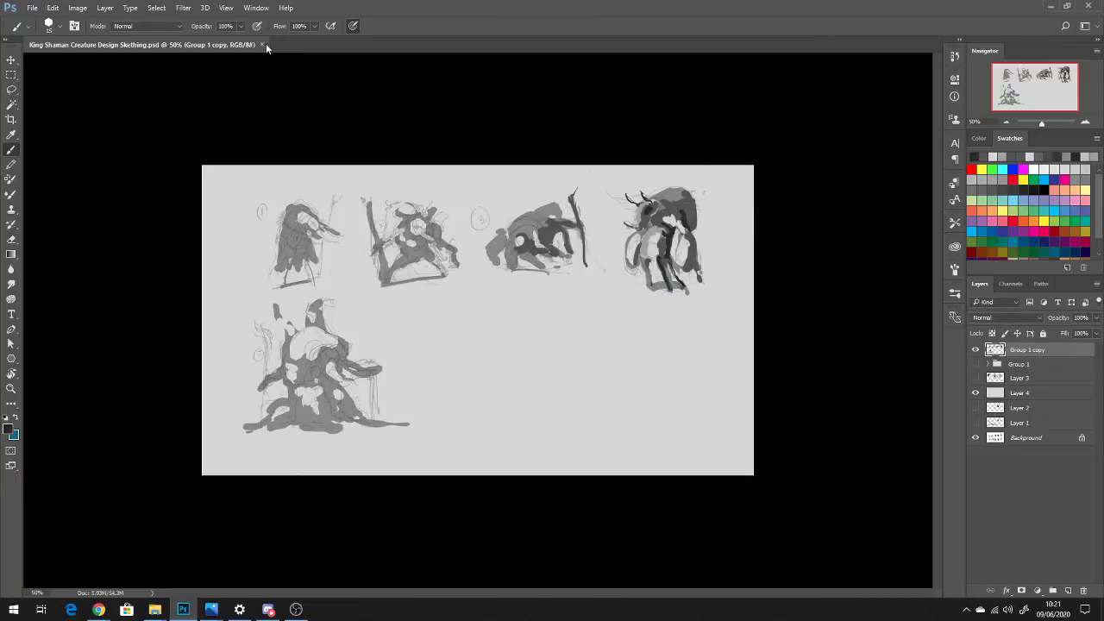
click(265, 44)
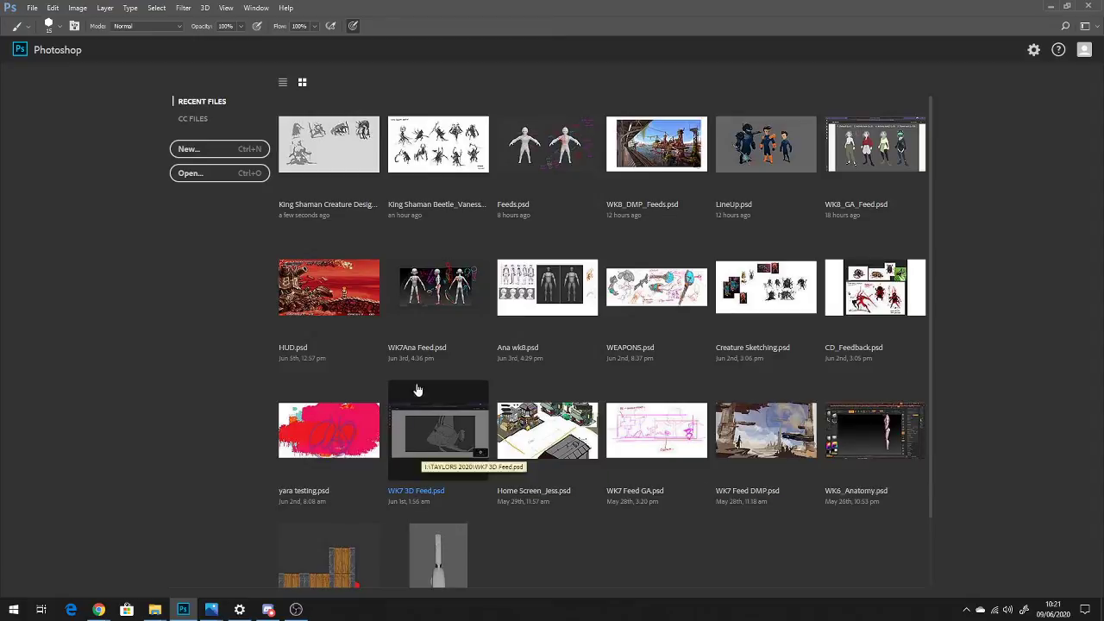
Look through the recent files, browse the Downloads folder and Local Disk (I:) in File Explorer, and close that window
mouse_move(931, 235)
mouse_down()
mouse_move(934, 312)
mouse_move(936, 238)
mouse_up()
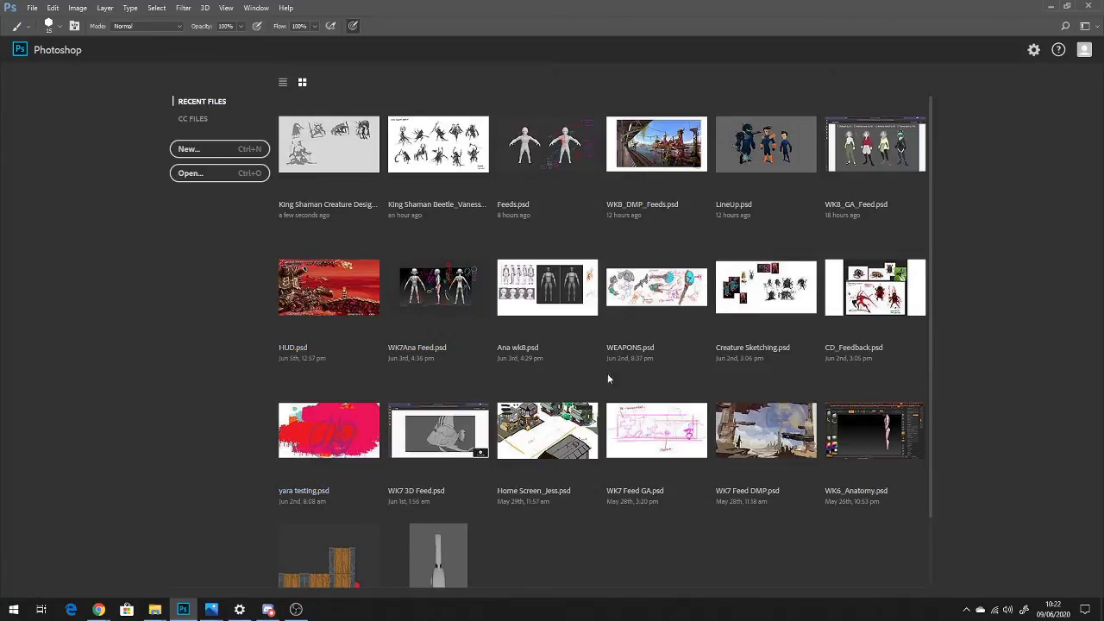
scroll(914, 371, down, 1)
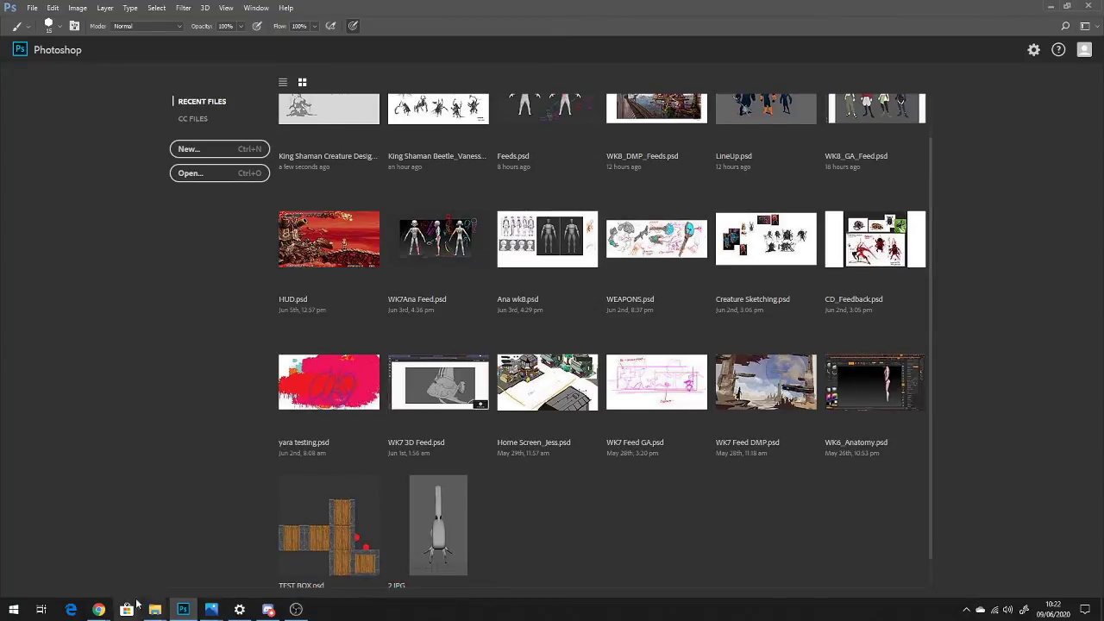
click(102, 609)
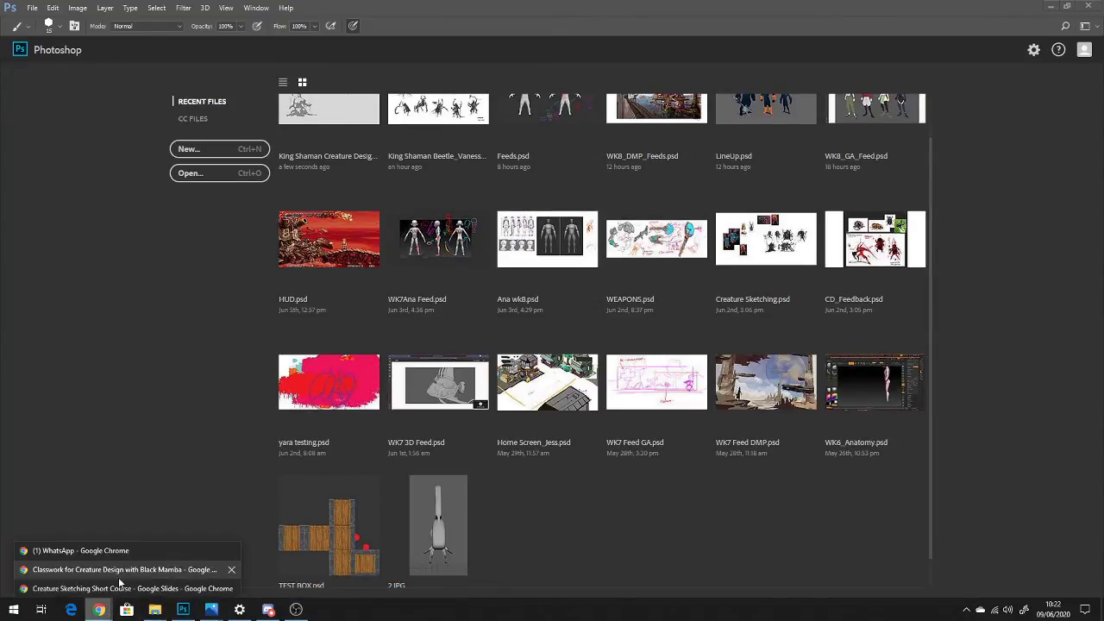
mouse_move(154, 610)
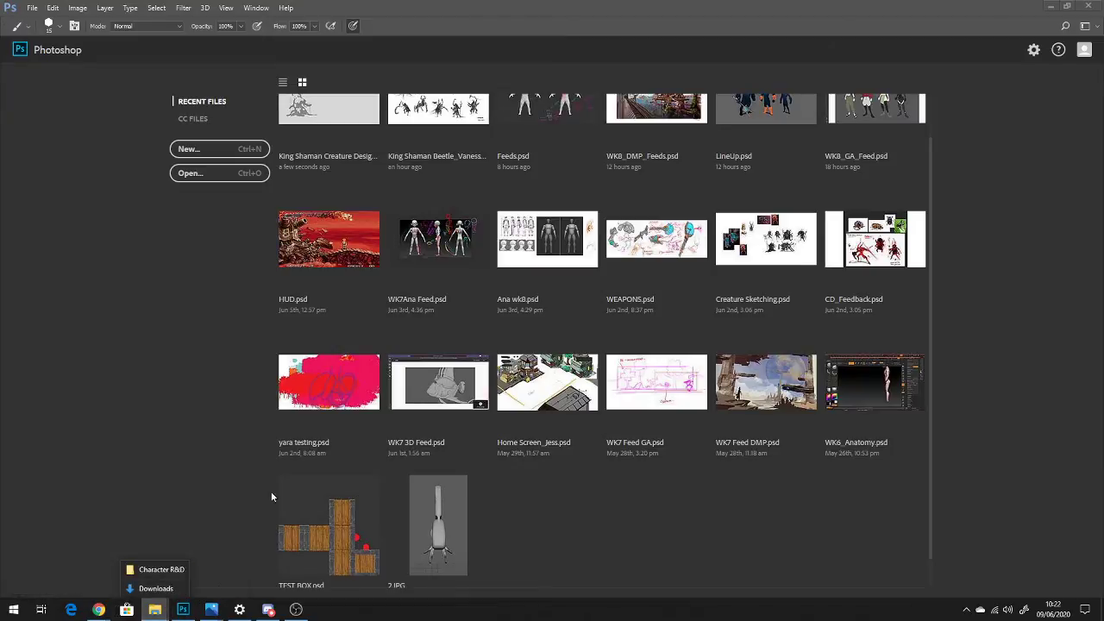
click(154, 589)
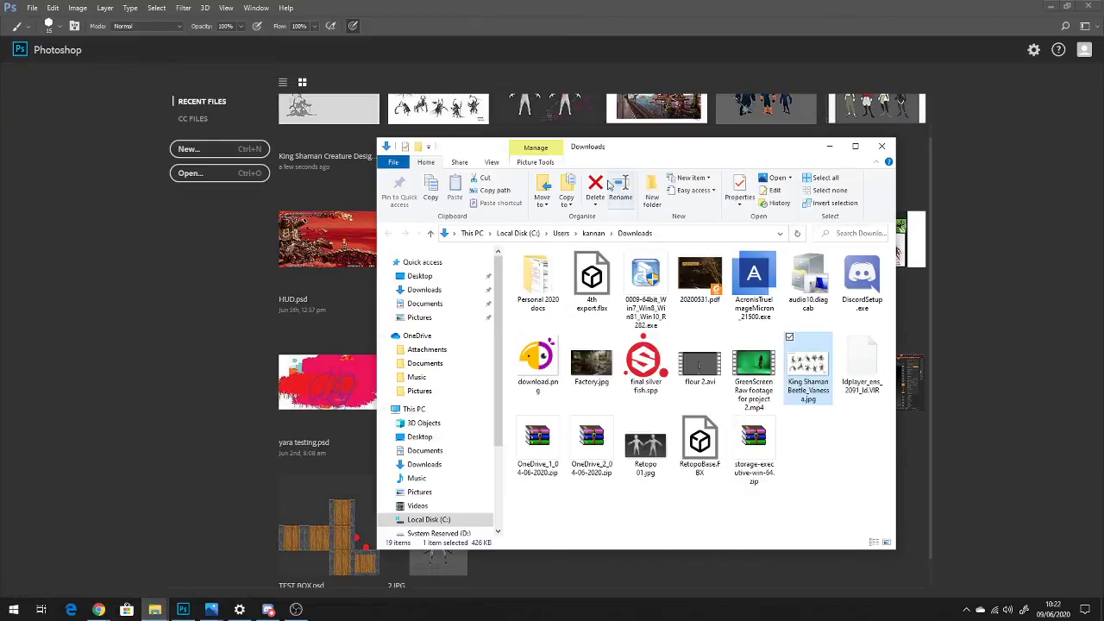
scroll(534, 388, down, 3)
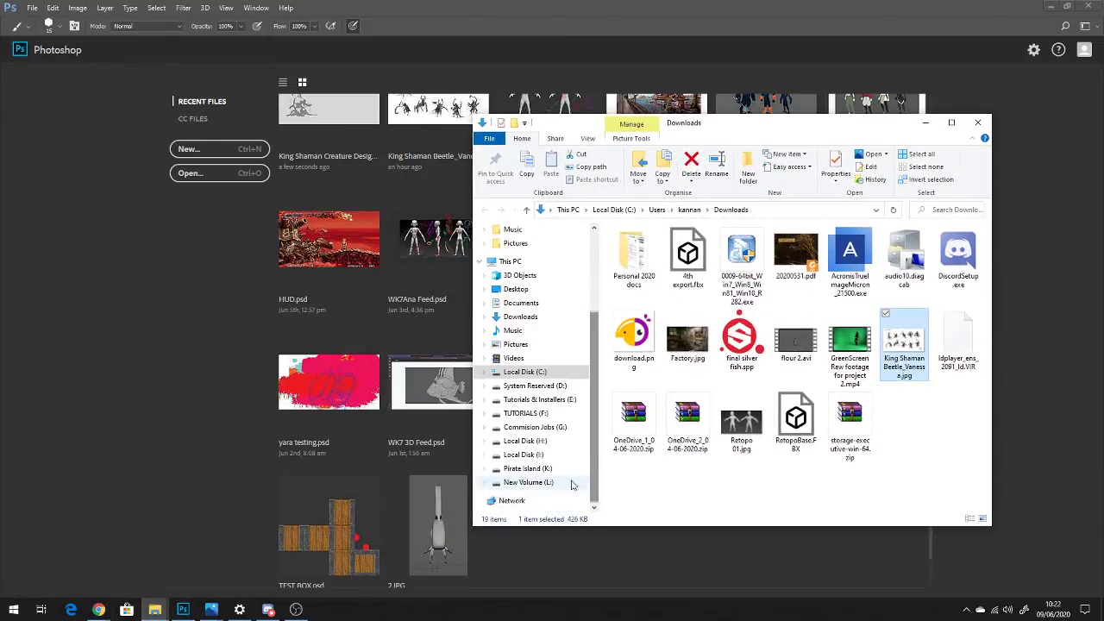
click(522, 455)
click(977, 122)
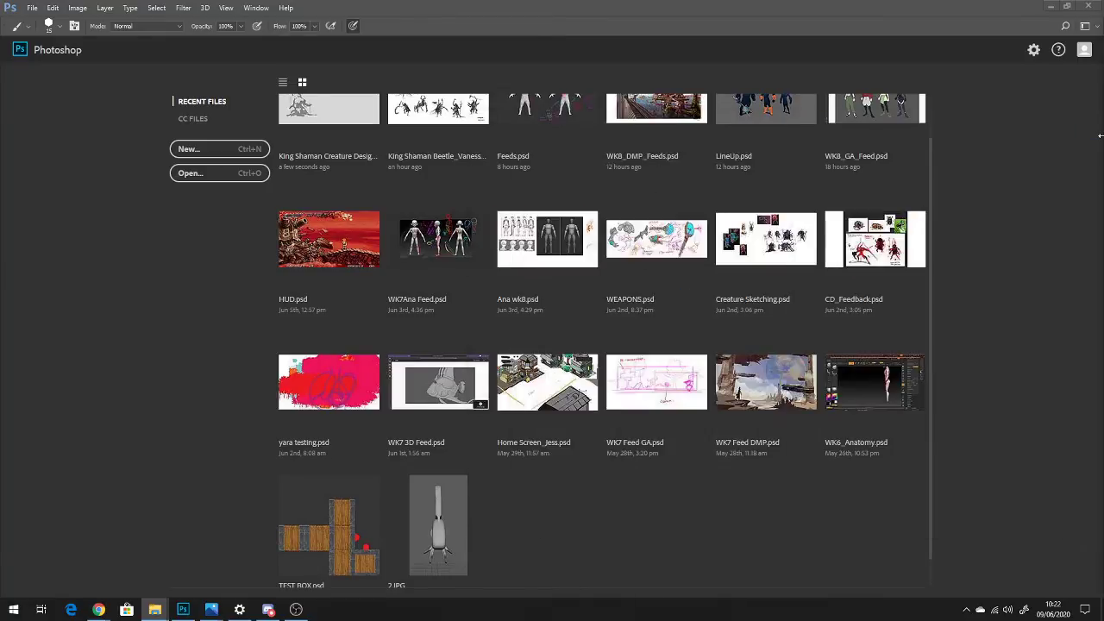
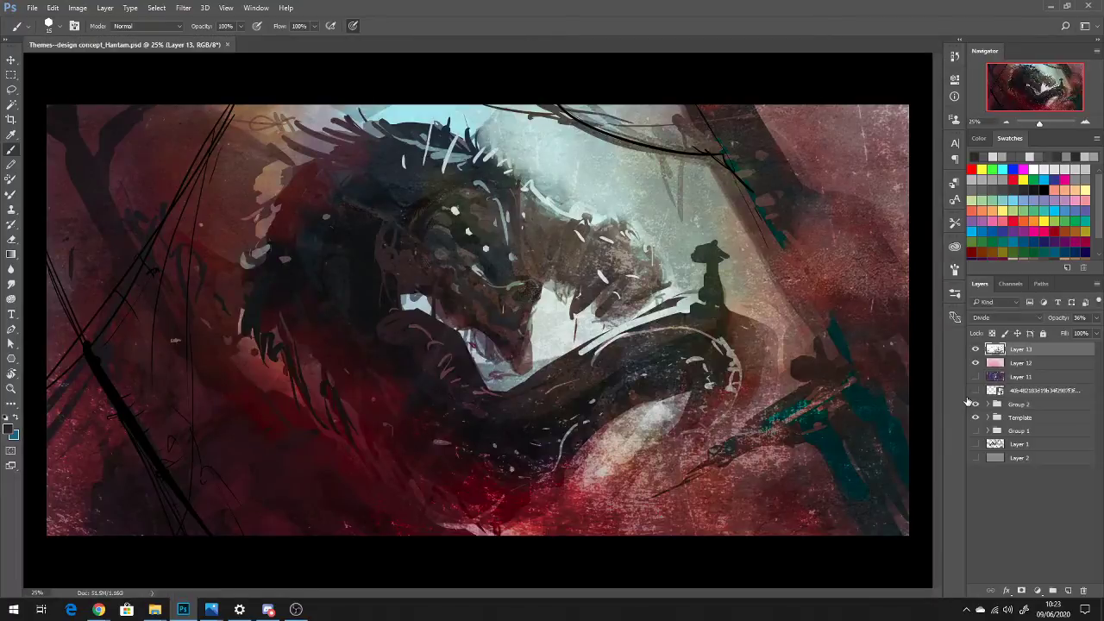
Hide Layer 12 and Layer 13 of the dragon painting, and toggle Layer 11's visibility on and off
scroll(626, 423, down, 4)
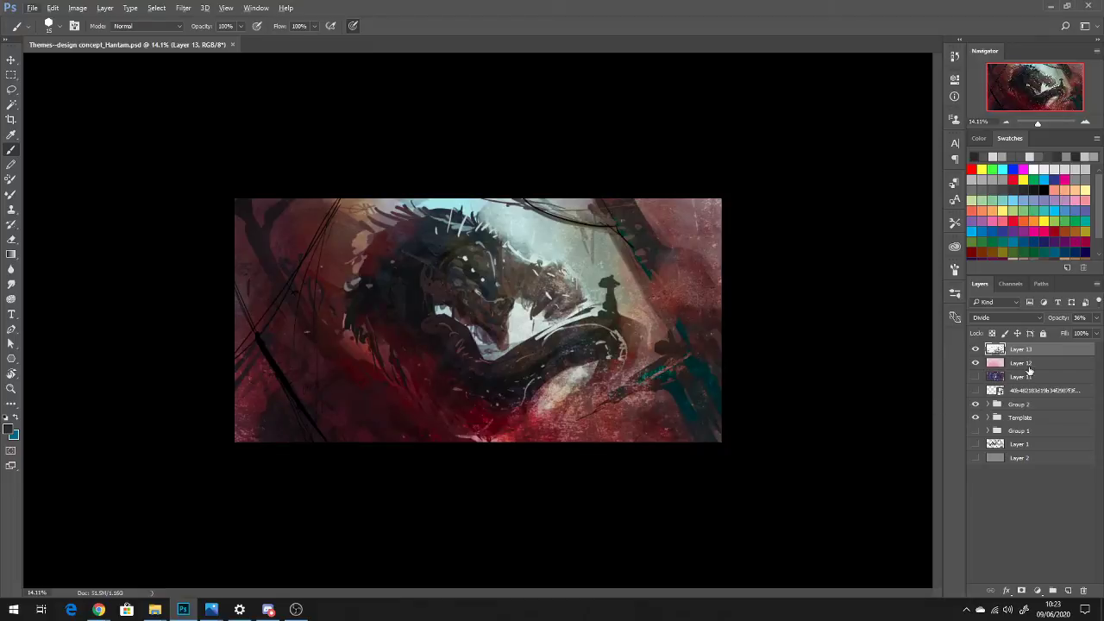
click(975, 362)
click(975, 349)
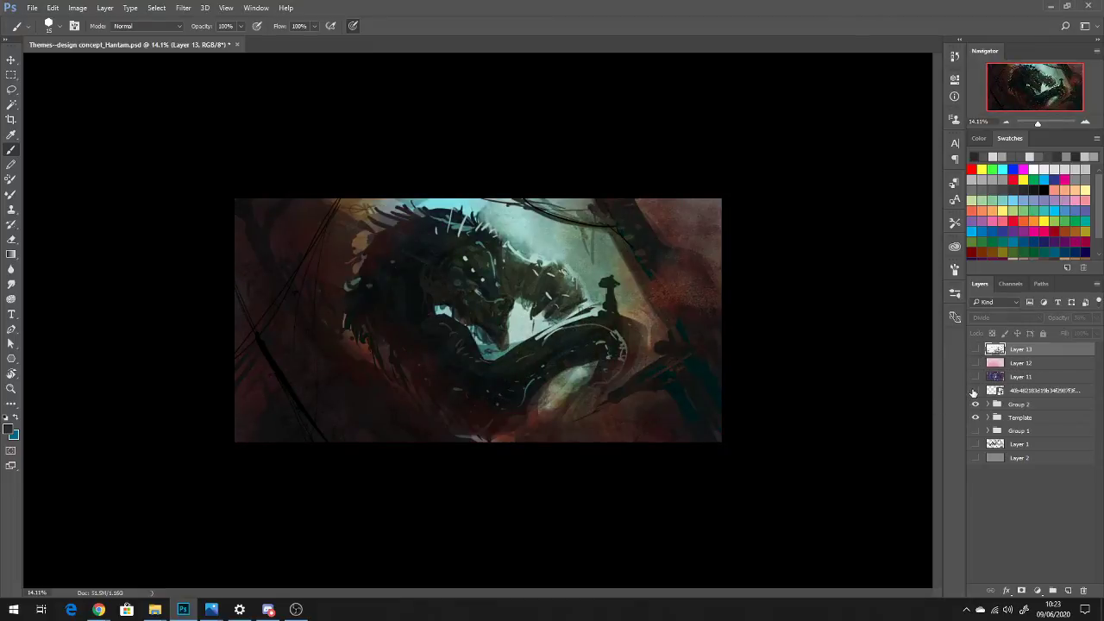
click(976, 377)
click(975, 377)
Expand Group 2 and hide all its layers except the teal base painting at the bottom of the group
click(989, 404)
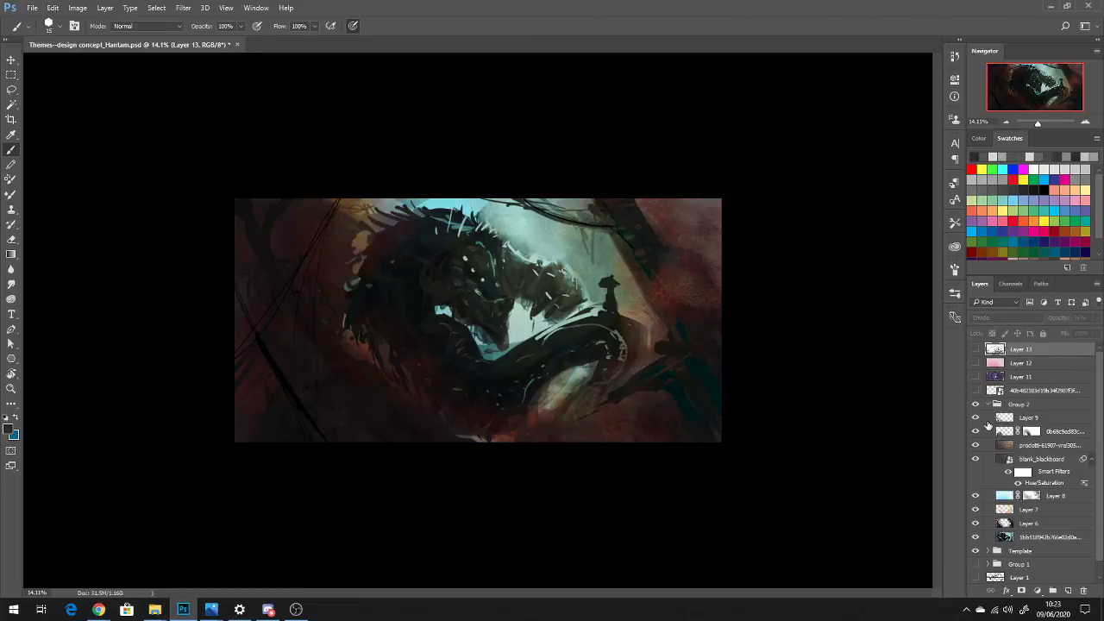
drag(975, 420, 978, 463)
click(975, 495)
scroll(977, 483, down, 1)
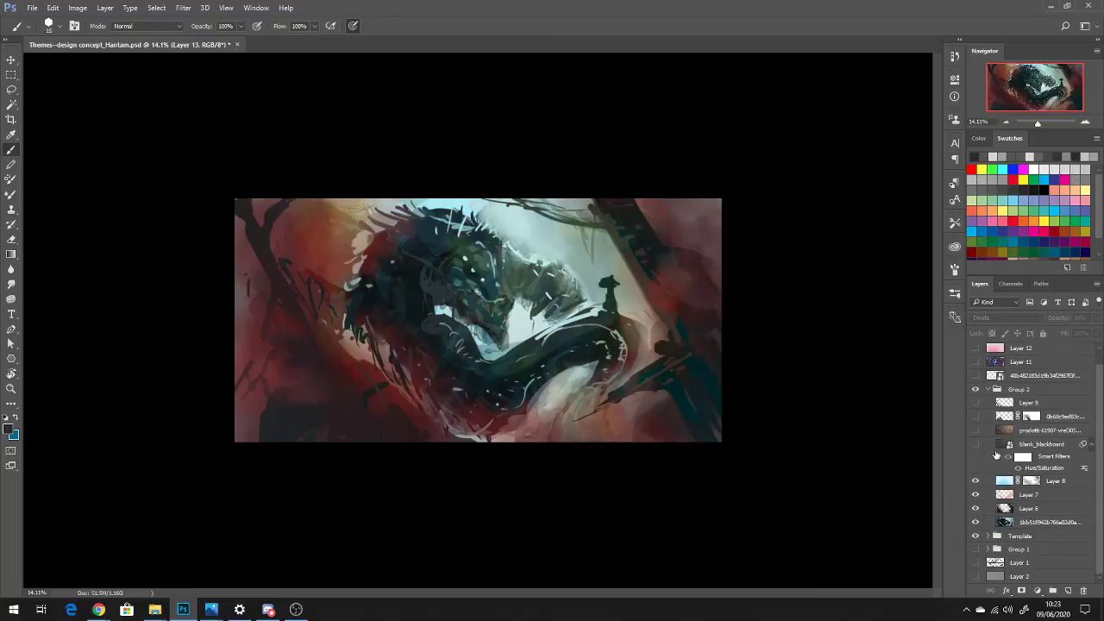
click(978, 495)
click(975, 507)
click(975, 522)
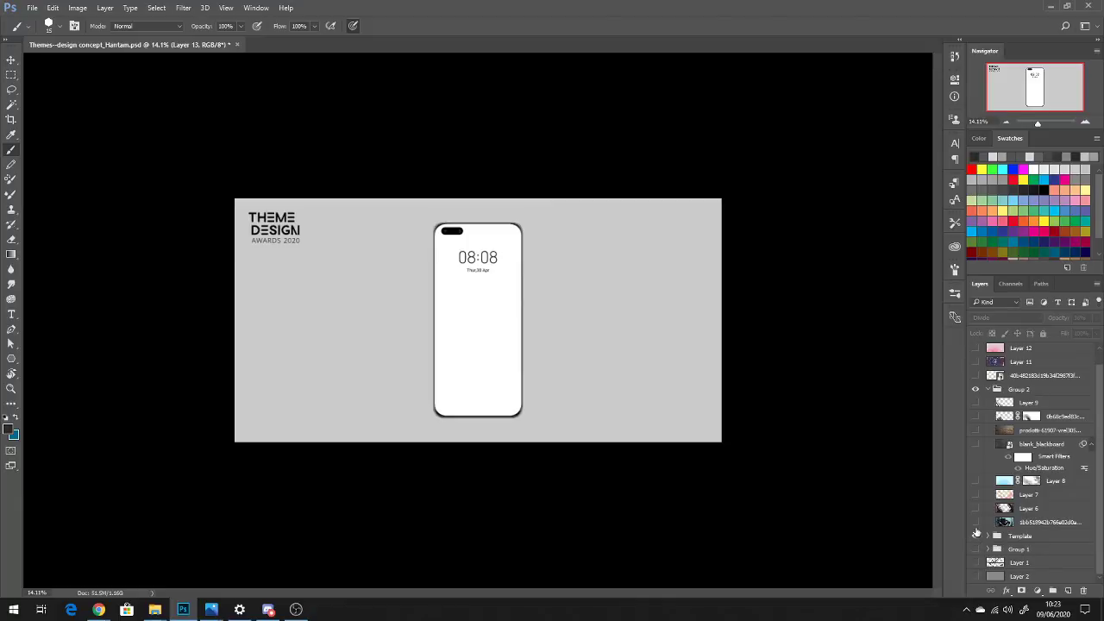
click(975, 522)
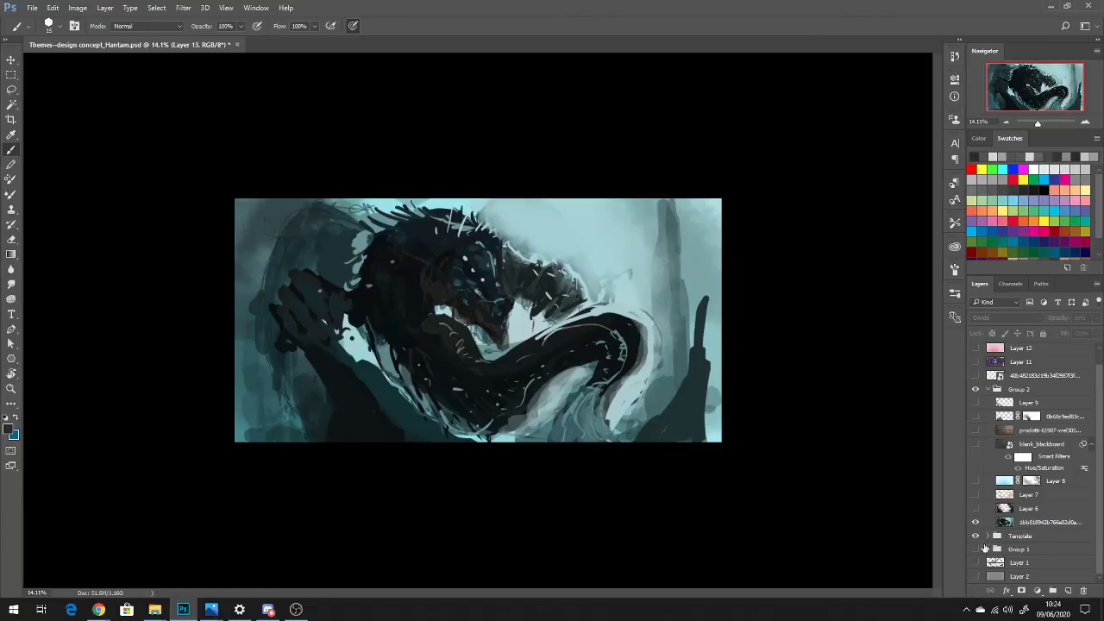
Hide Group 2 and the Template group, and show Group 1 with the early dragon sketch
click(976, 535)
click(975, 535)
click(975, 539)
click(975, 388)
click(975, 536)
click(976, 537)
click(975, 548)
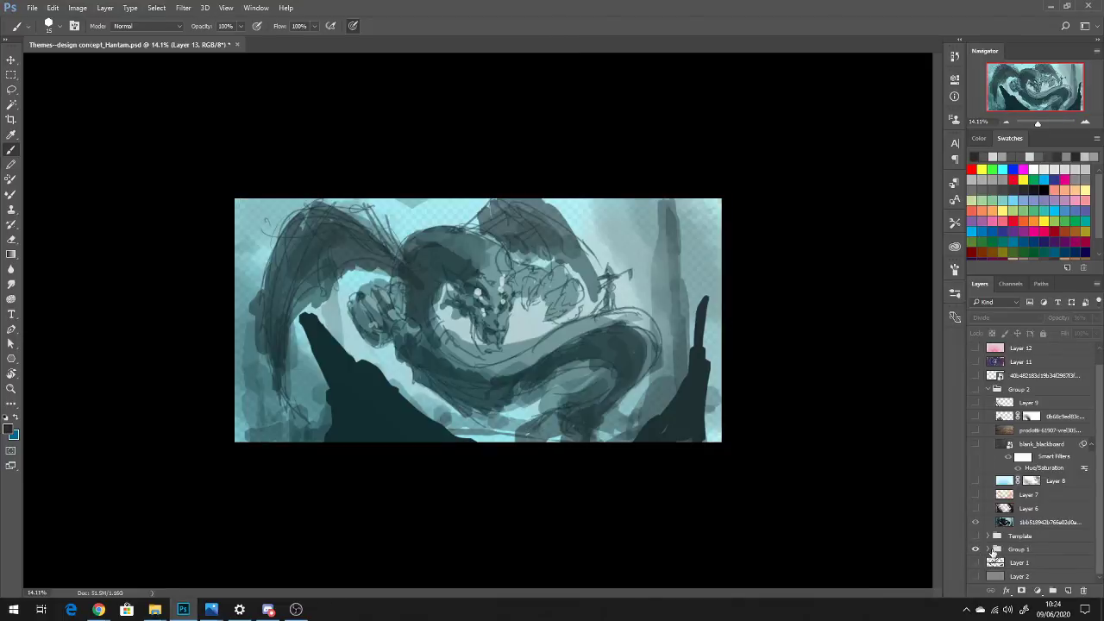
Expand Group 1, hide its light blue Layer 5, and show the gray Layer 2 behind the sketch
click(987, 549)
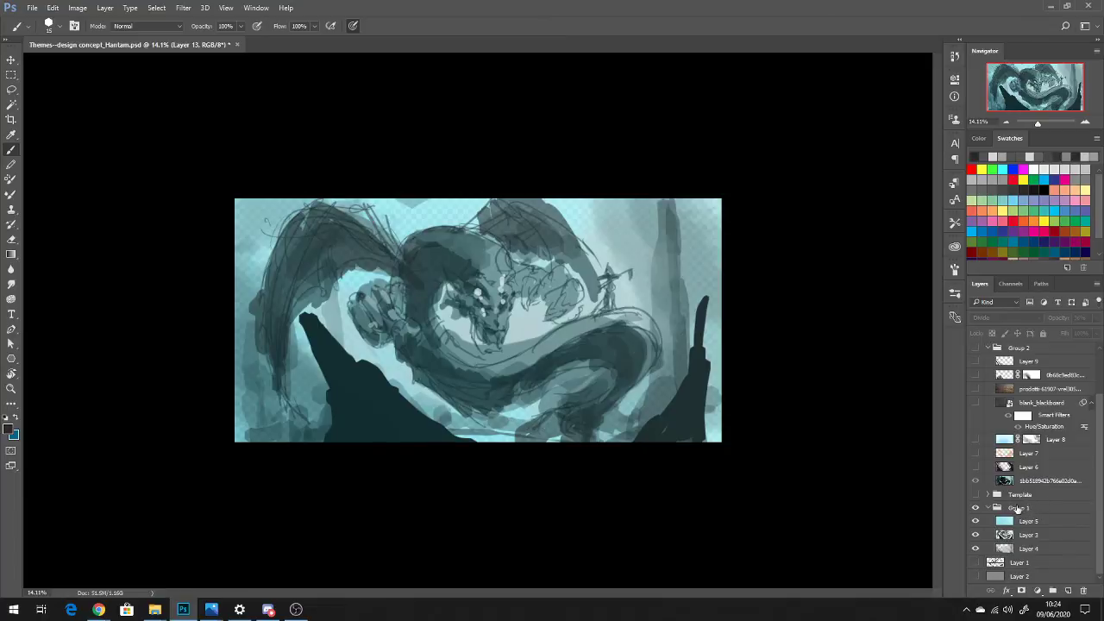
click(975, 522)
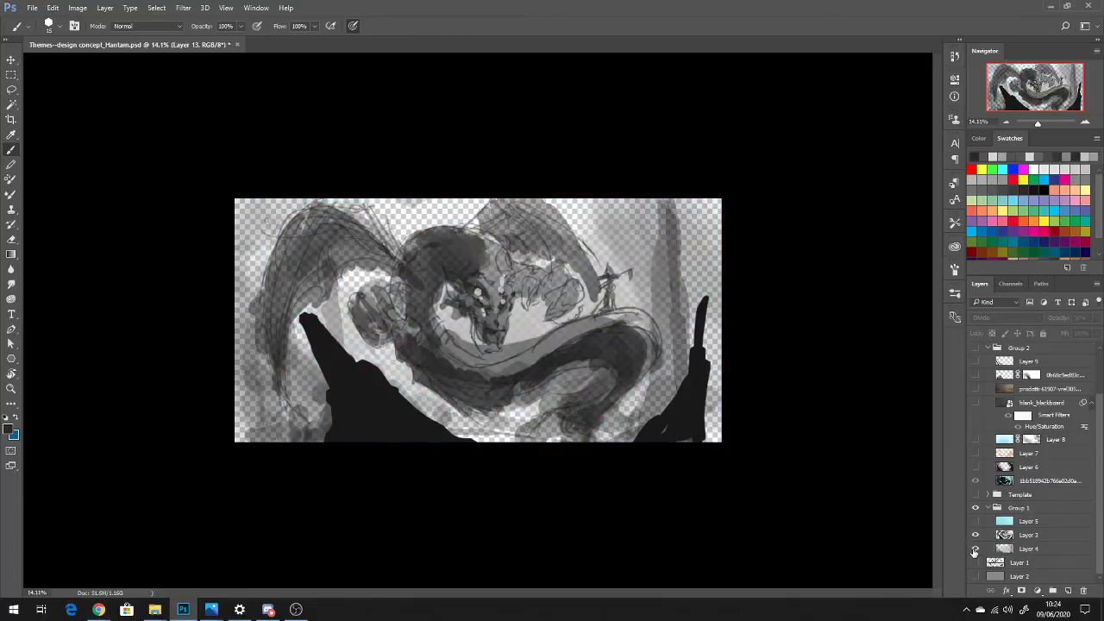
click(975, 576)
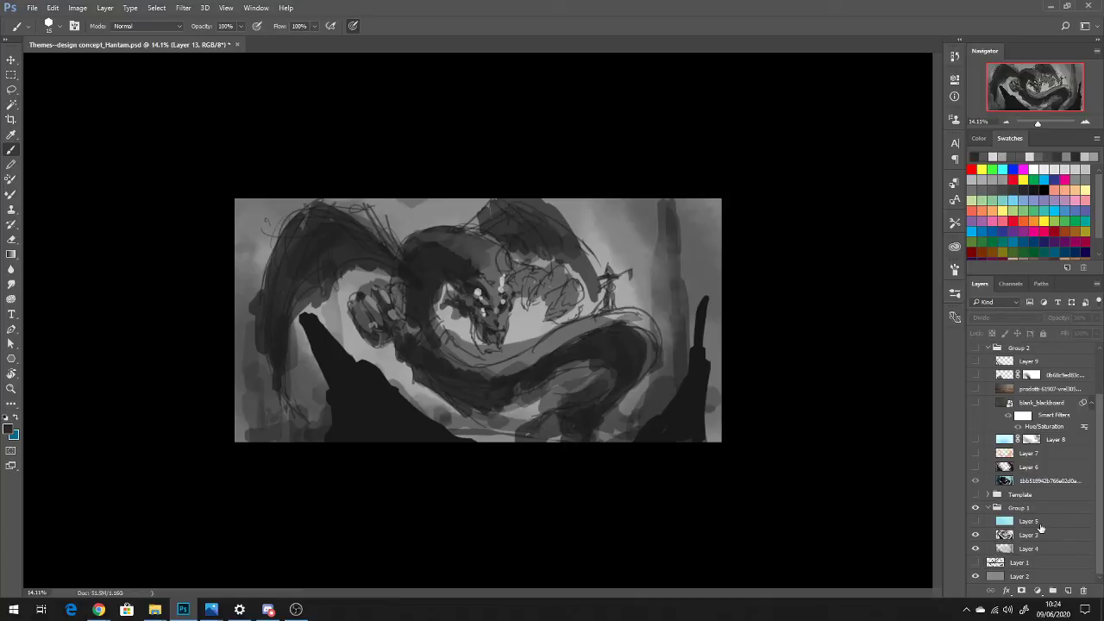
Show Group 2 again to compare its teal base painting with the grayscale sketch, toggling the group's visibility
click(977, 347)
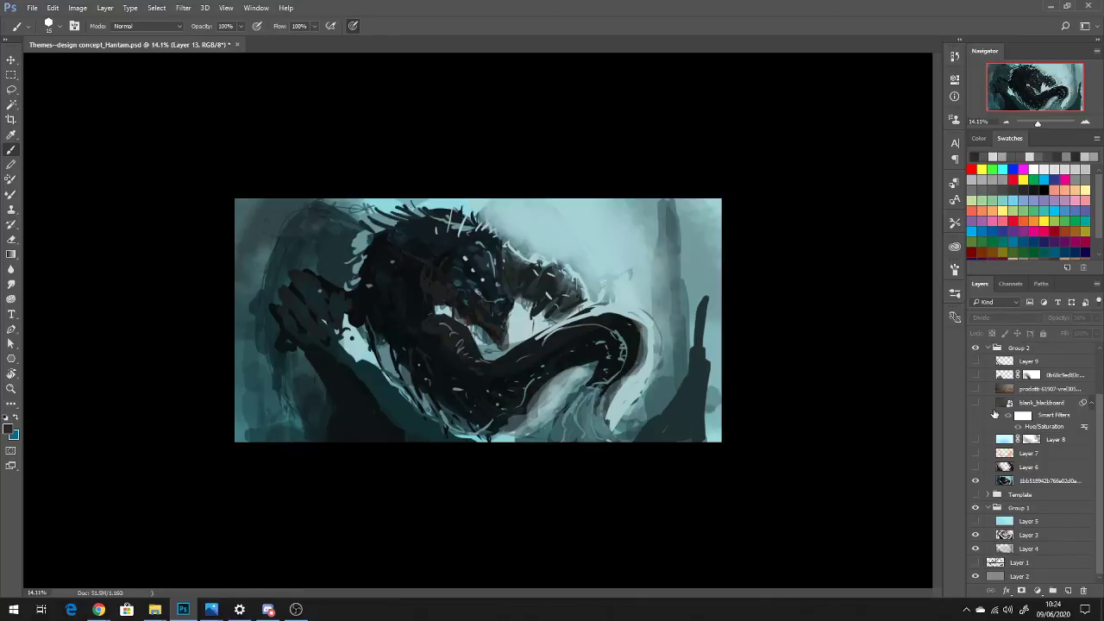
scroll(975, 379, up, 2)
click(975, 403)
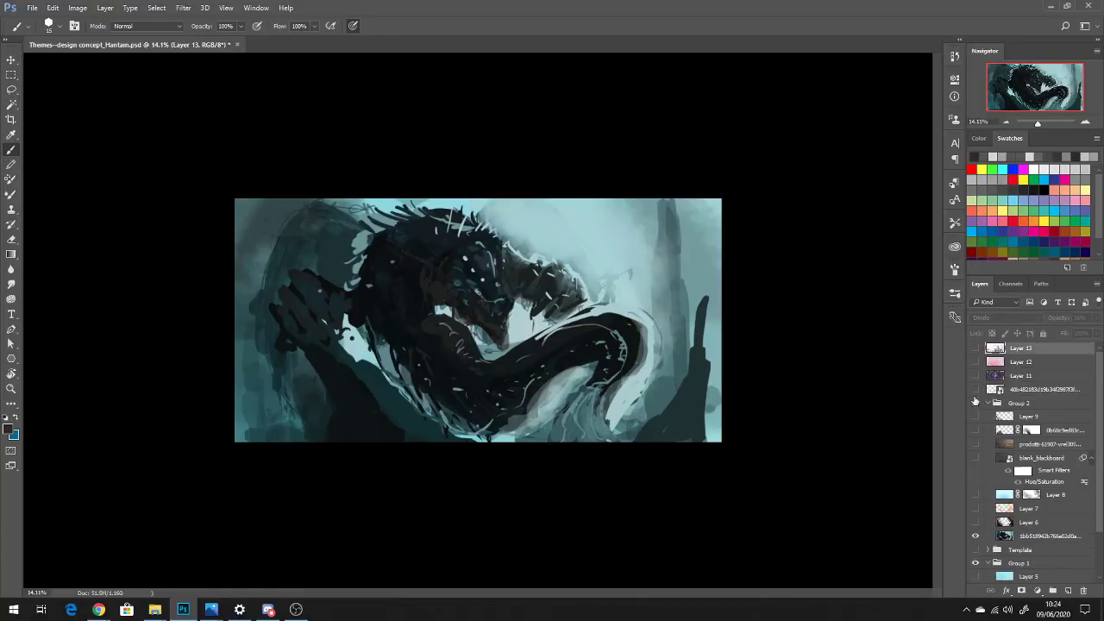
click(975, 403)
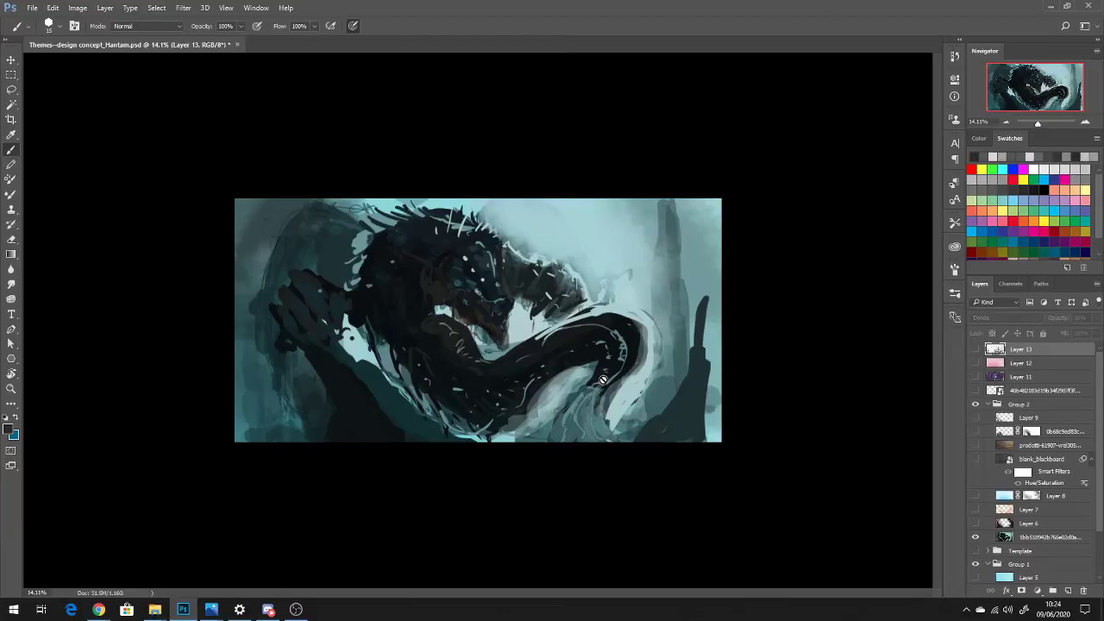
scroll(604, 371, down, 3)
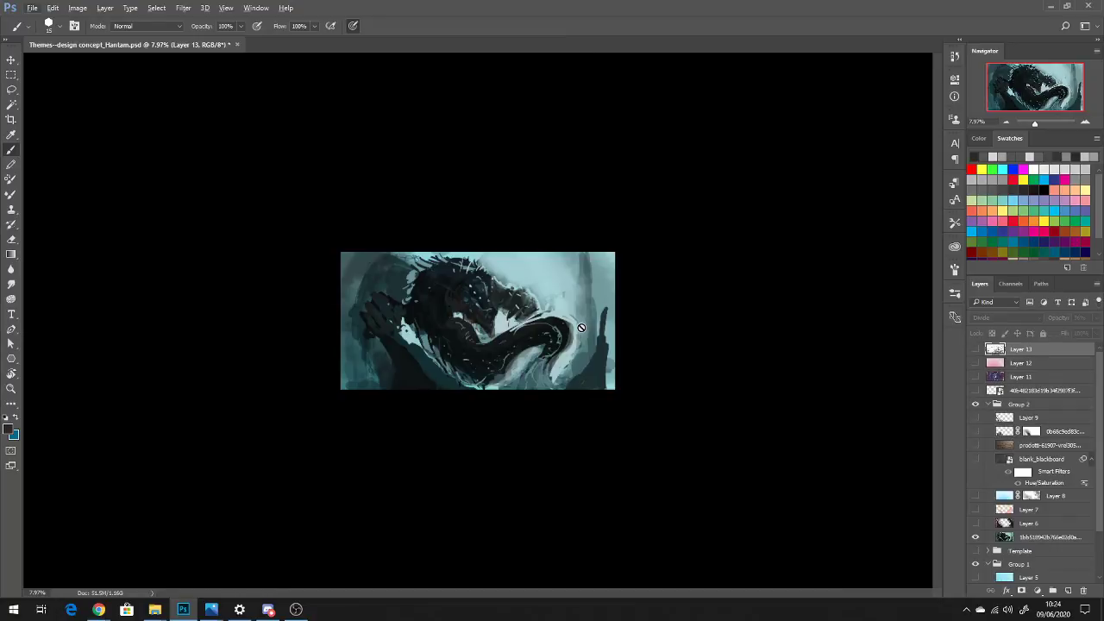
click(1055, 10)
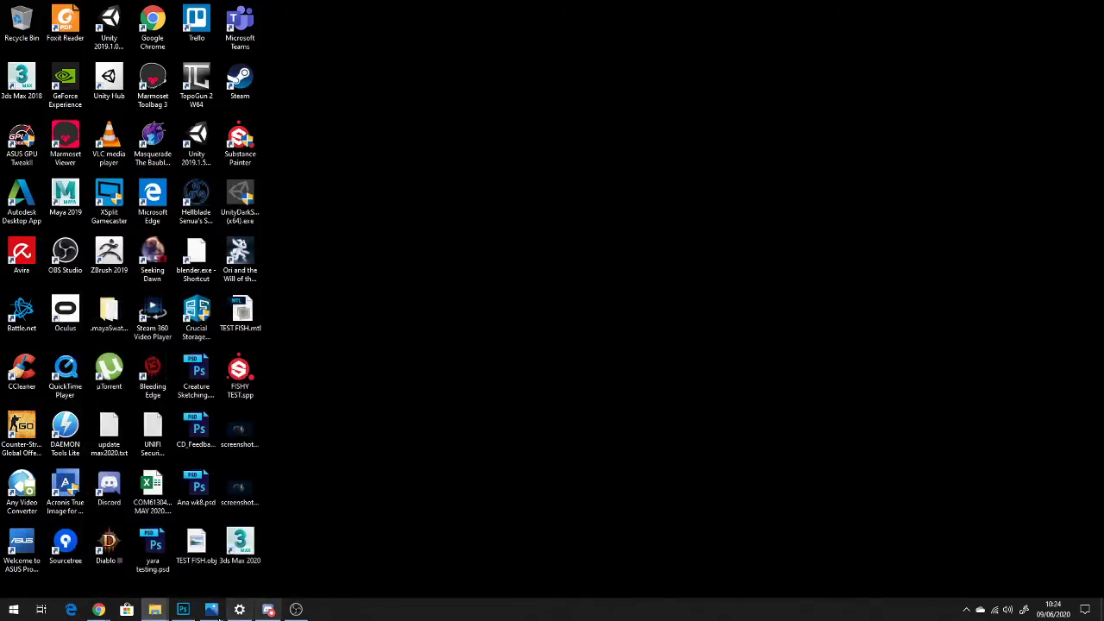
click(183, 610)
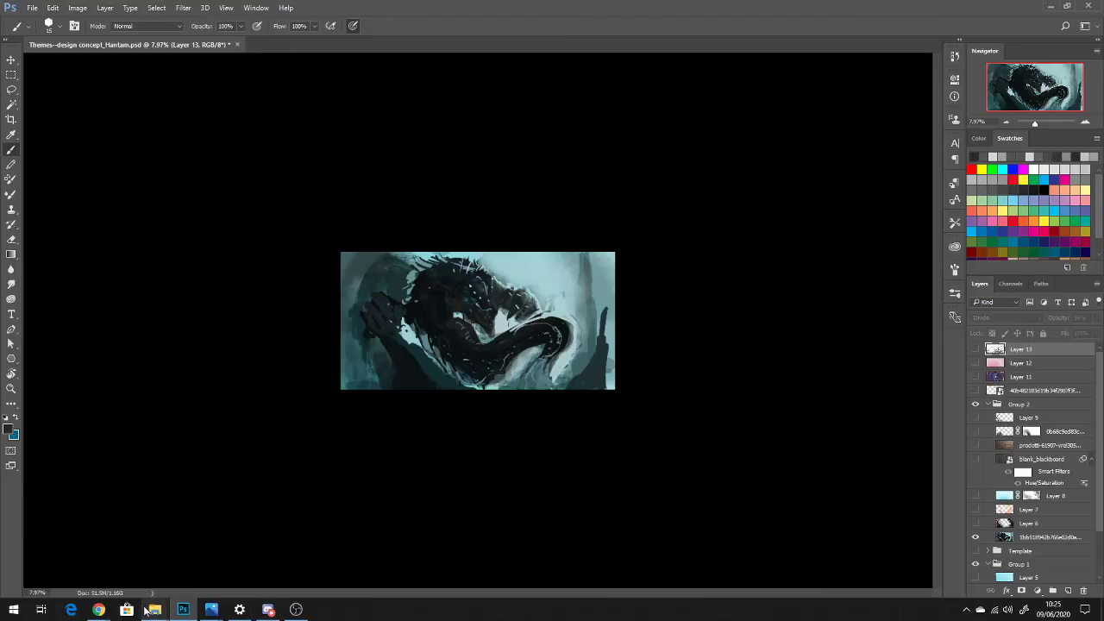
mouse_move(99, 609)
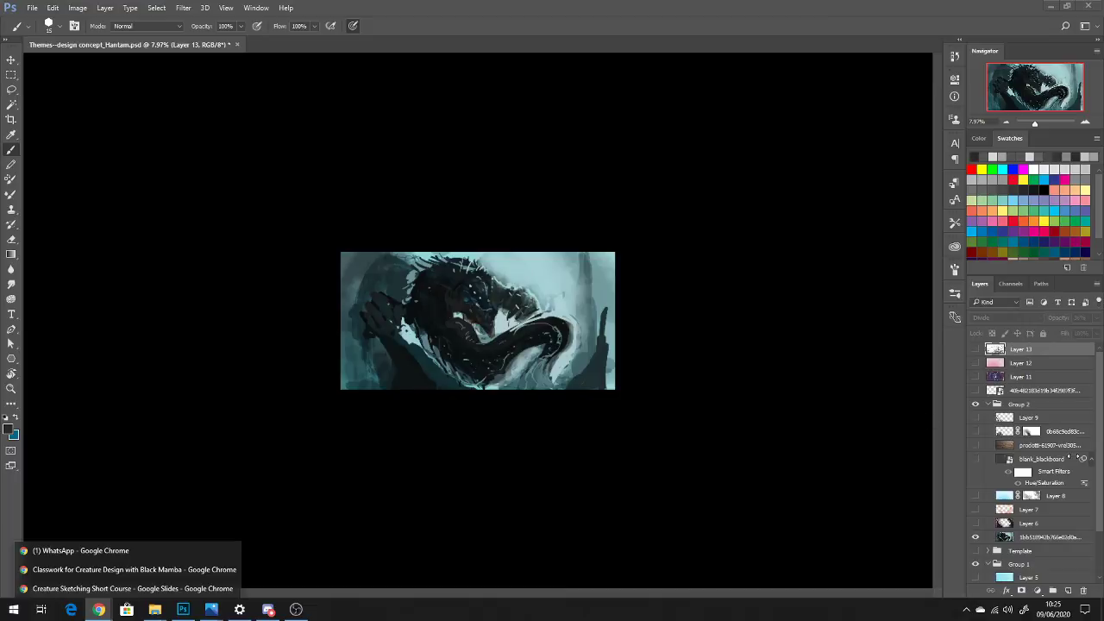
click(675, 369)
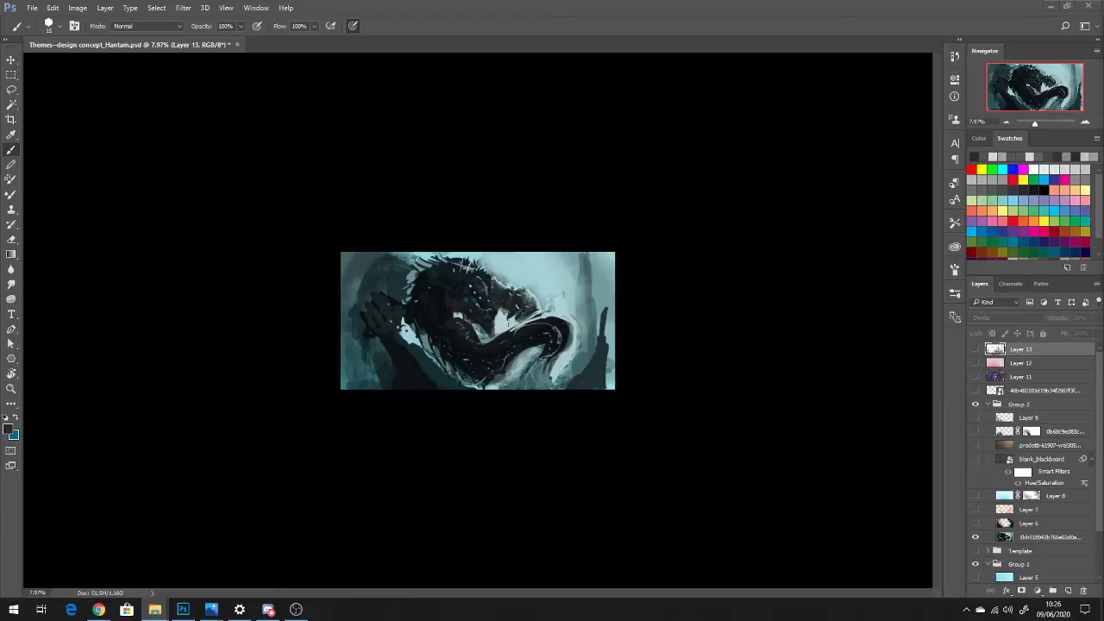
Switch to the Photos viewer and examine the snake designs up close on the concept art poster To Print Posters02.jpg
key(alt+Tab)
scroll(681, 428, up, 2)
scroll(678, 415, up, 1)
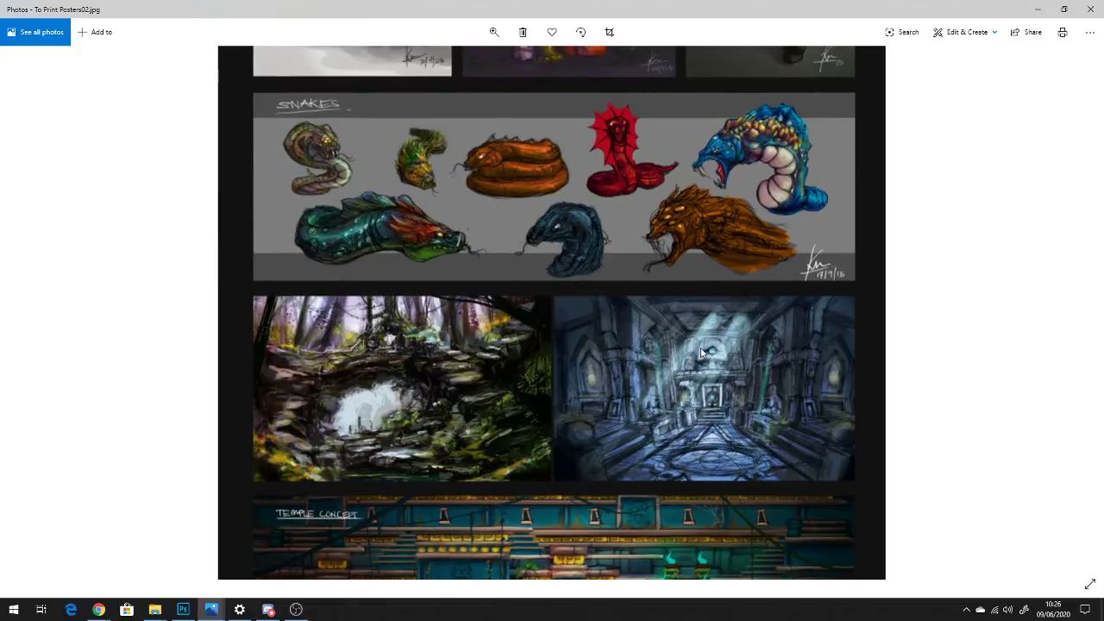
drag(516, 76, 498, 378)
scroll(497, 378, down, 5)
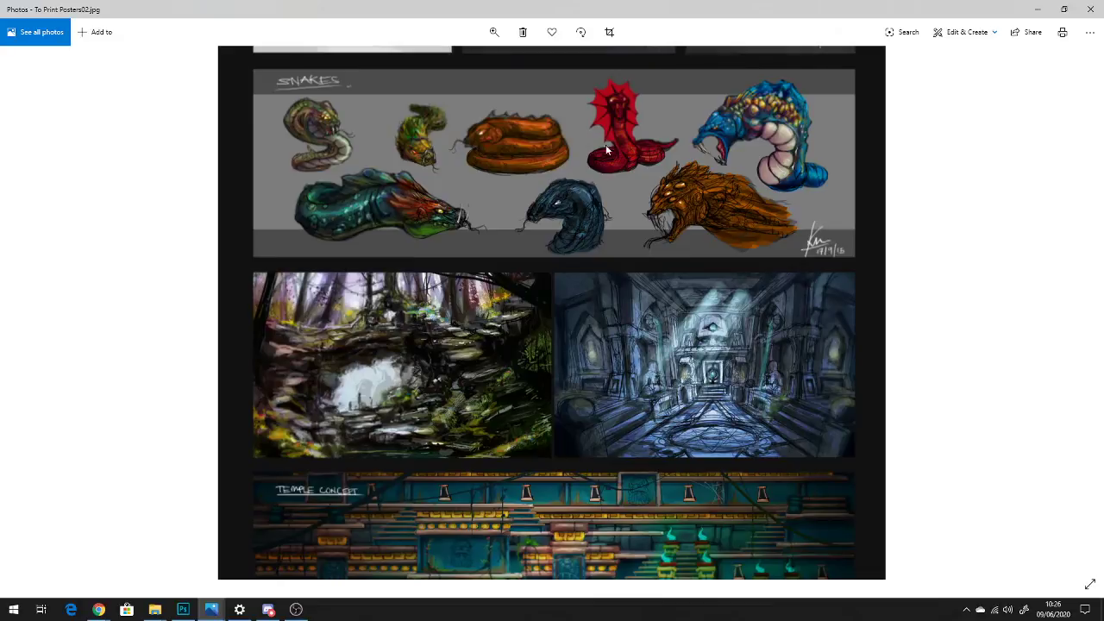
scroll(596, 288, down, 3)
scroll(597, 288, down, 1)
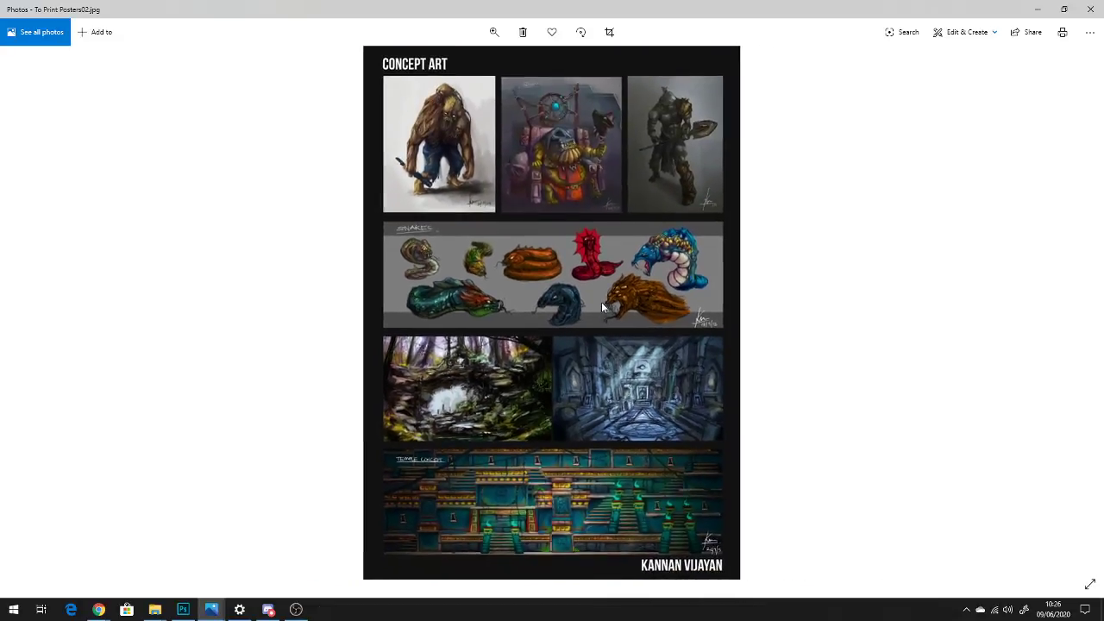
Open To Print Posters01.jpg and examine its creature thumbnail sheets up close, and return to Photoshop
key(alt+Tab)
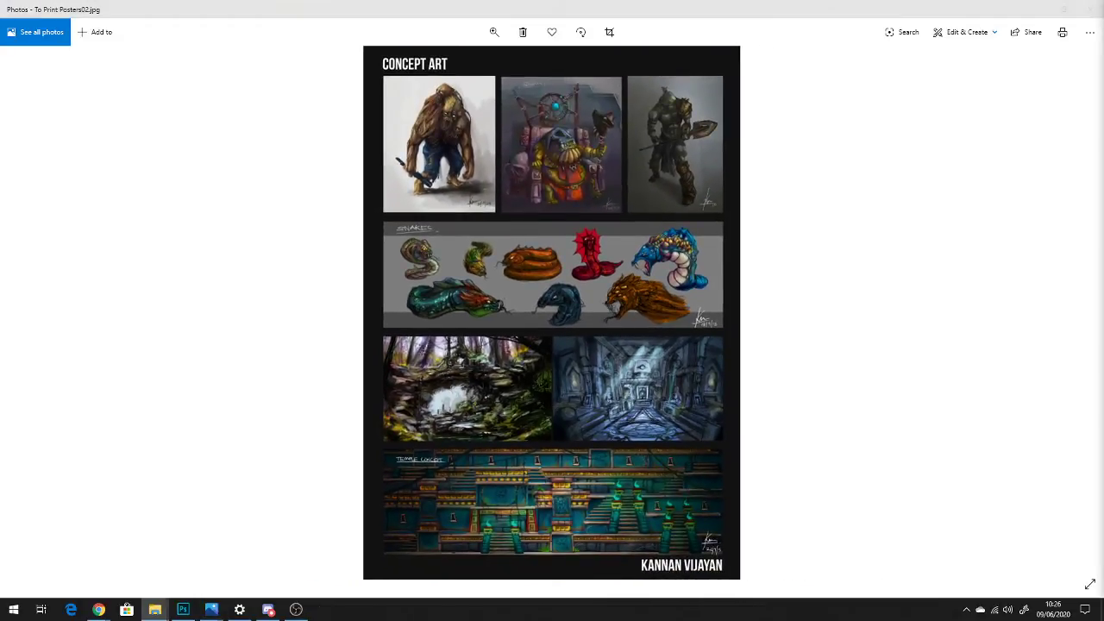
key(Return)
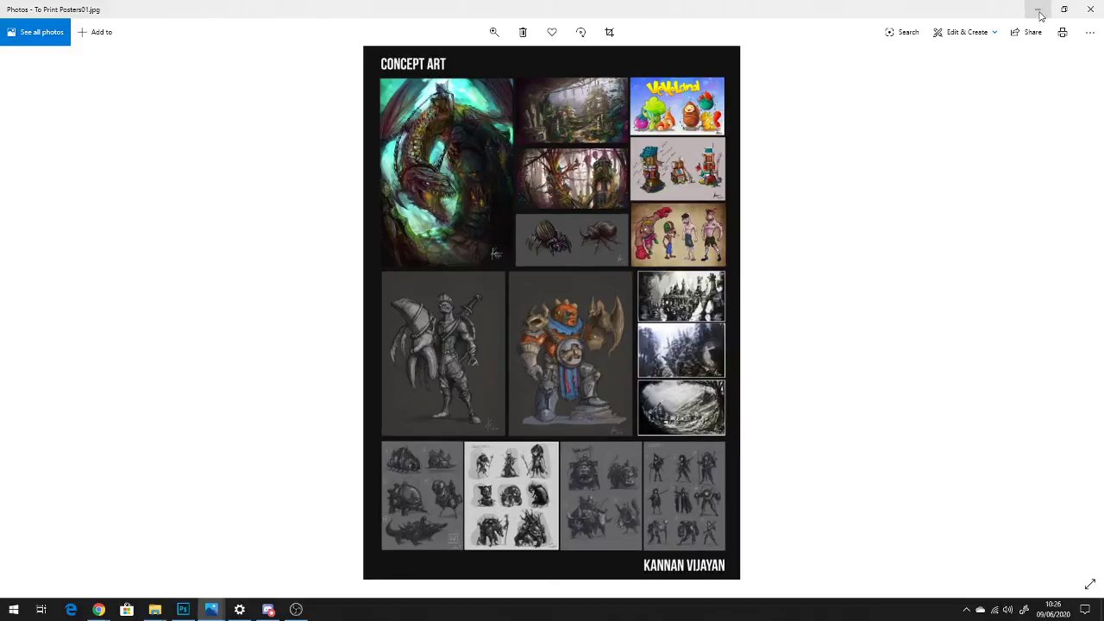
scroll(555, 509, up, 2)
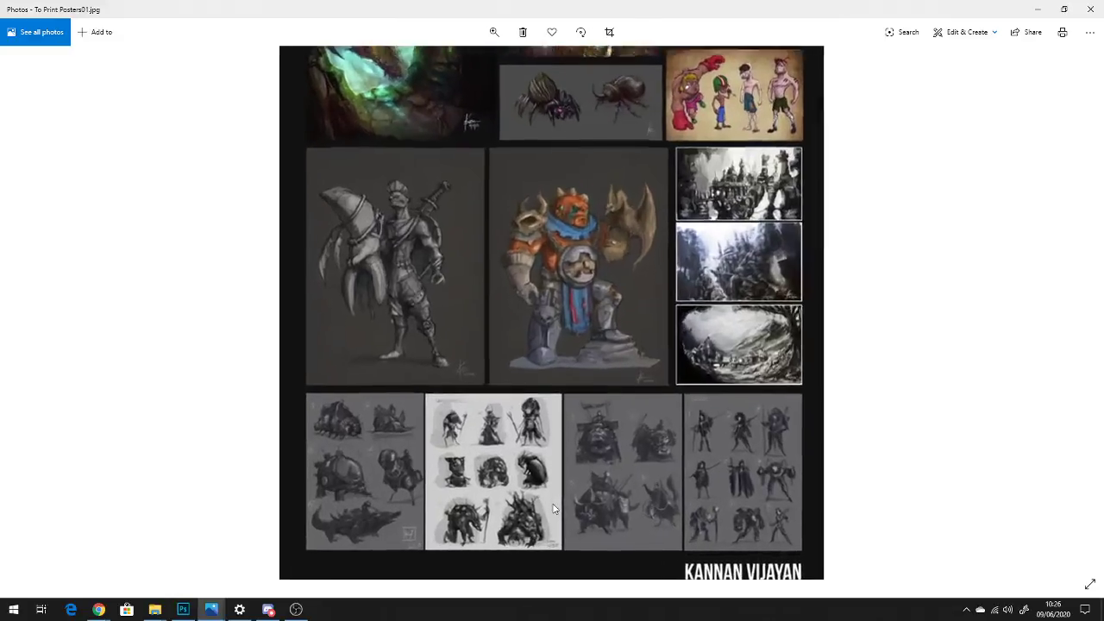
scroll(554, 509, up, 3)
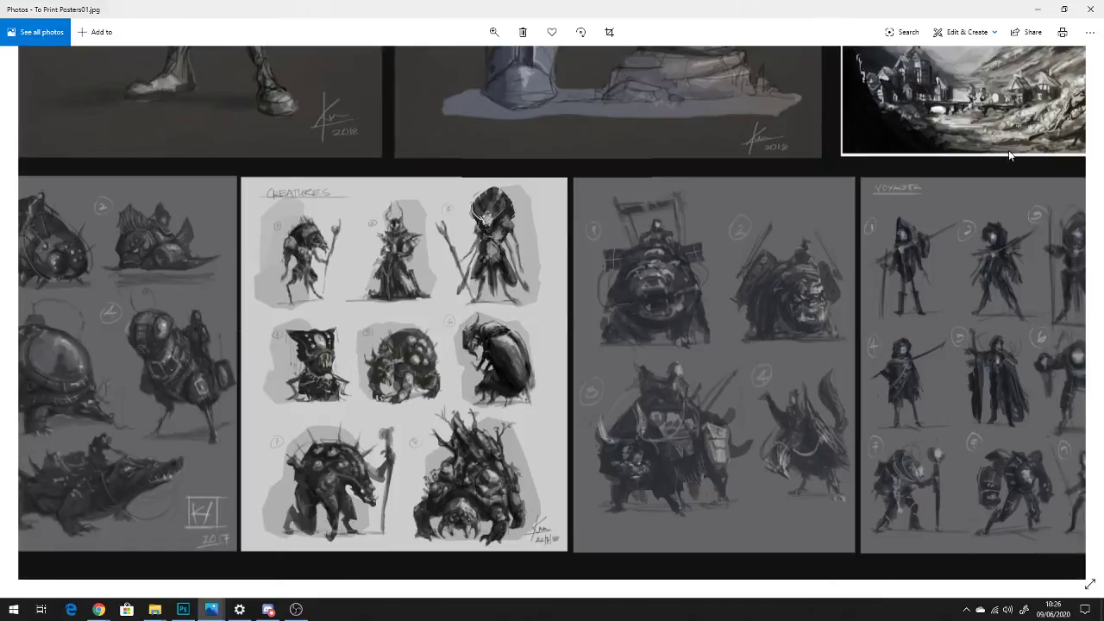
key(Right)
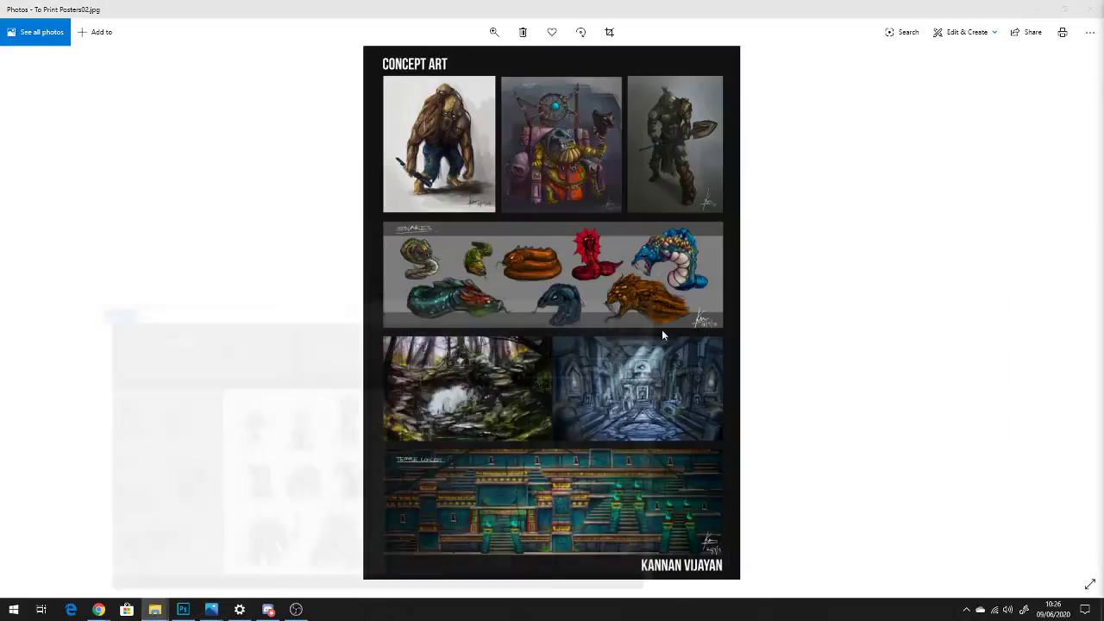
click(1034, 11)
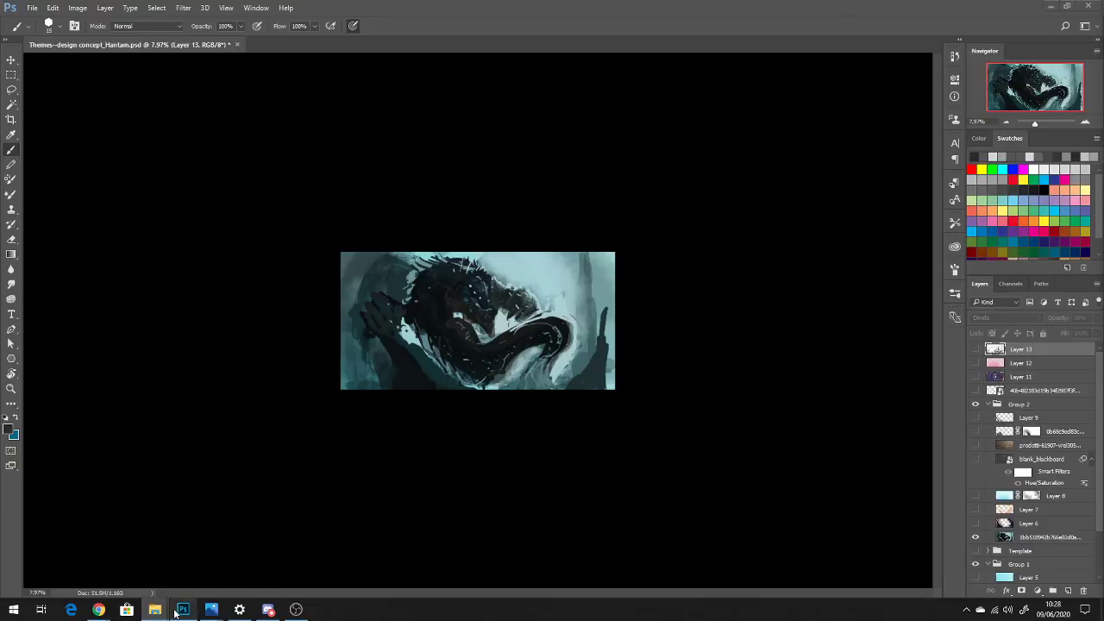
Switch to Chrome, download the submitted Beetle Shaman thumbnail sheet from the Building creature personality assignment, and open it in Photoshop
mouse_move(98, 609)
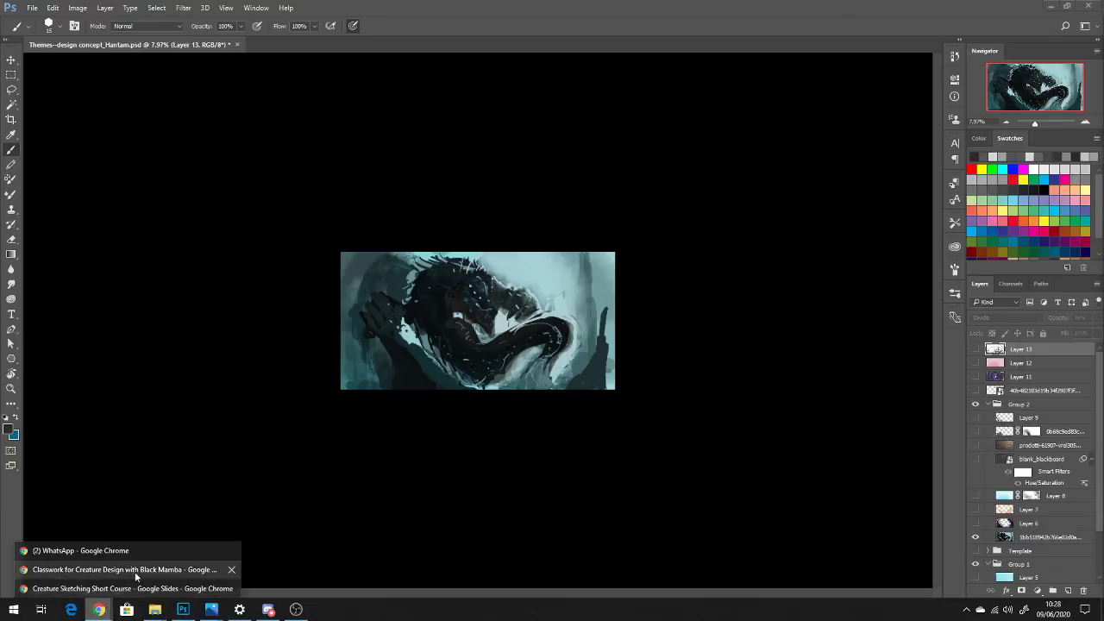
click(134, 569)
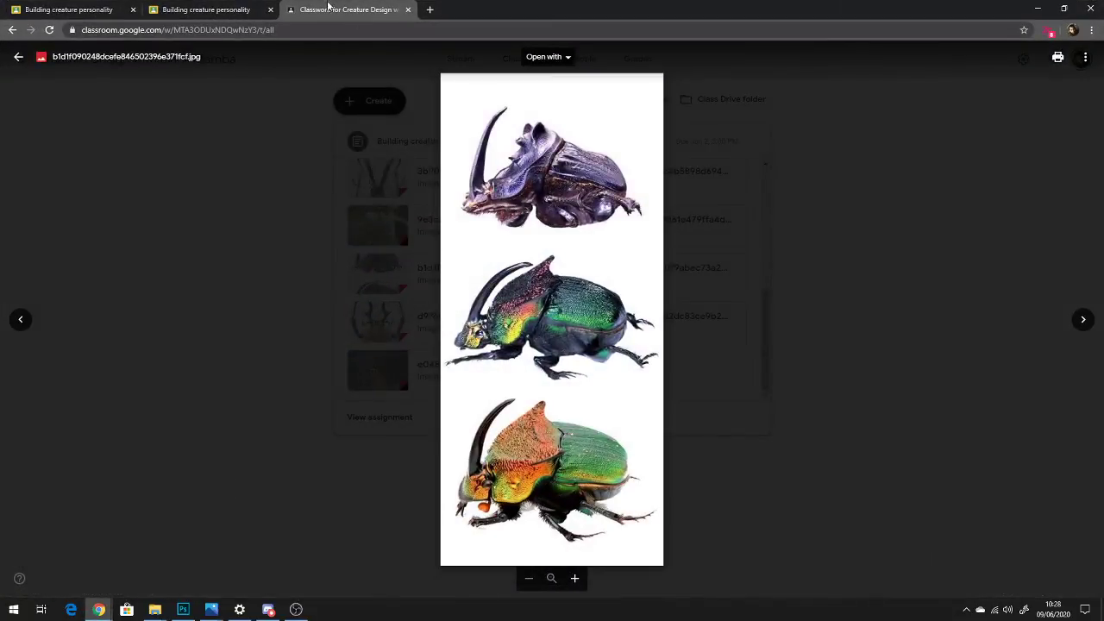
click(194, 10)
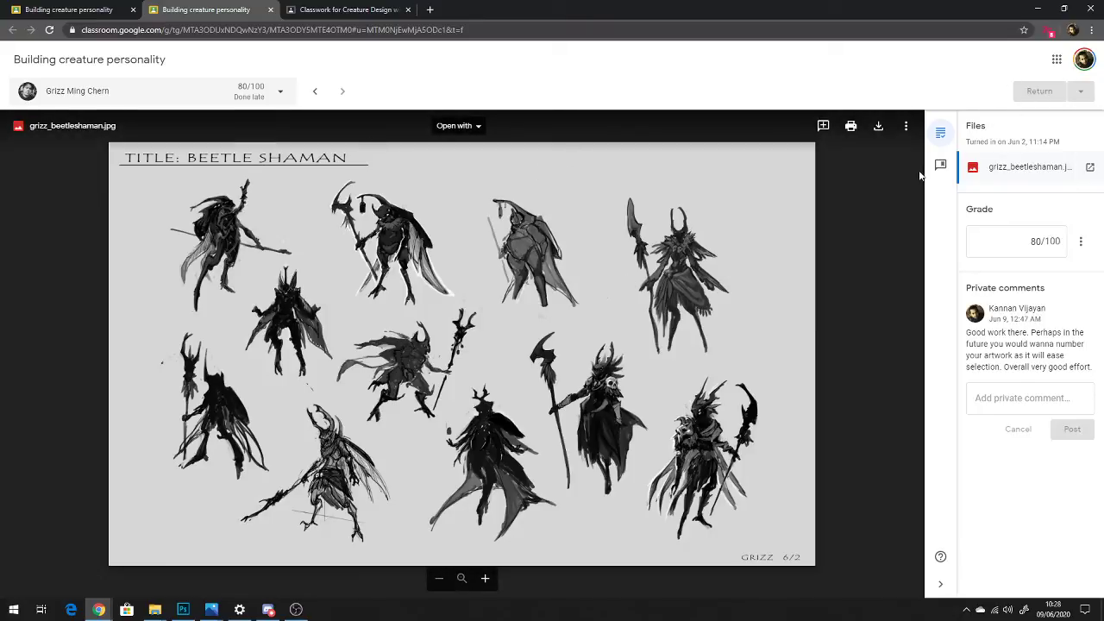
click(878, 128)
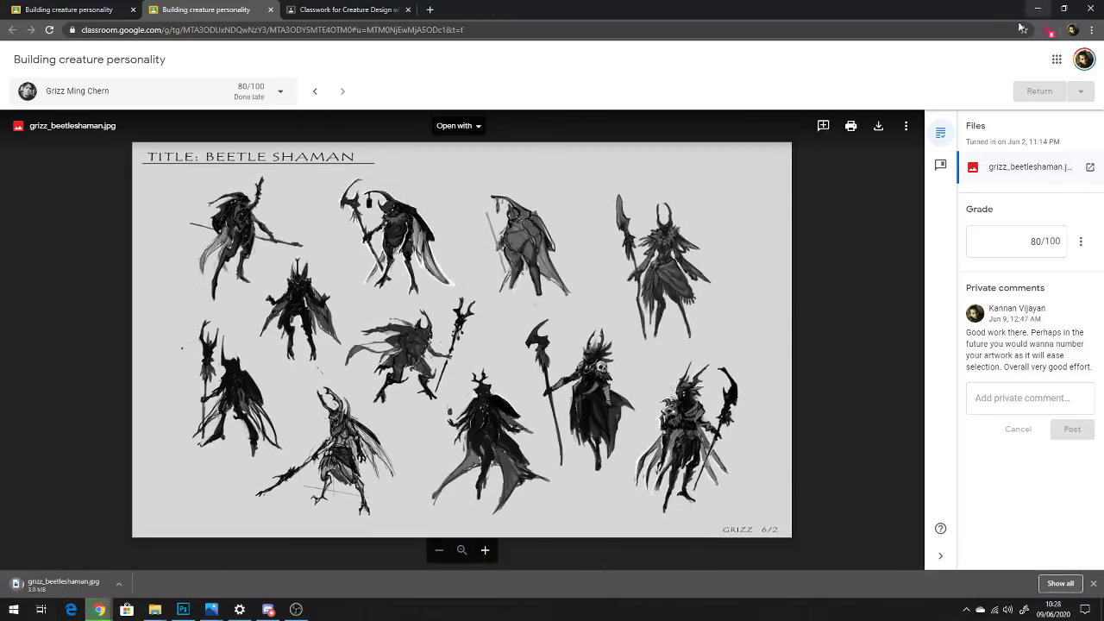
right_click(100, 585)
click(129, 553)
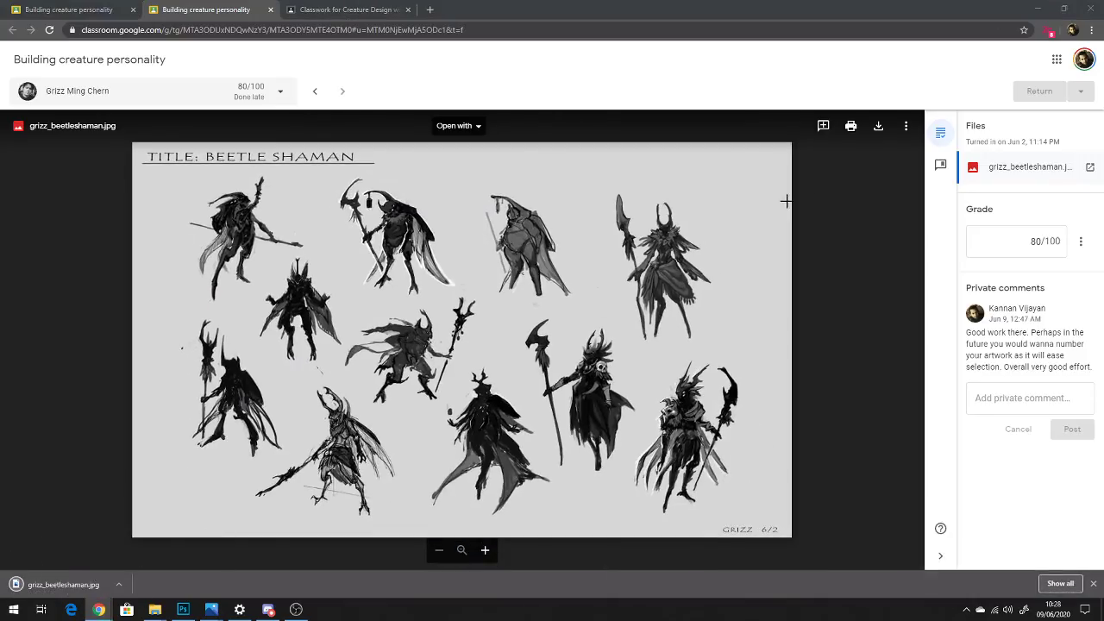
click(1037, 8)
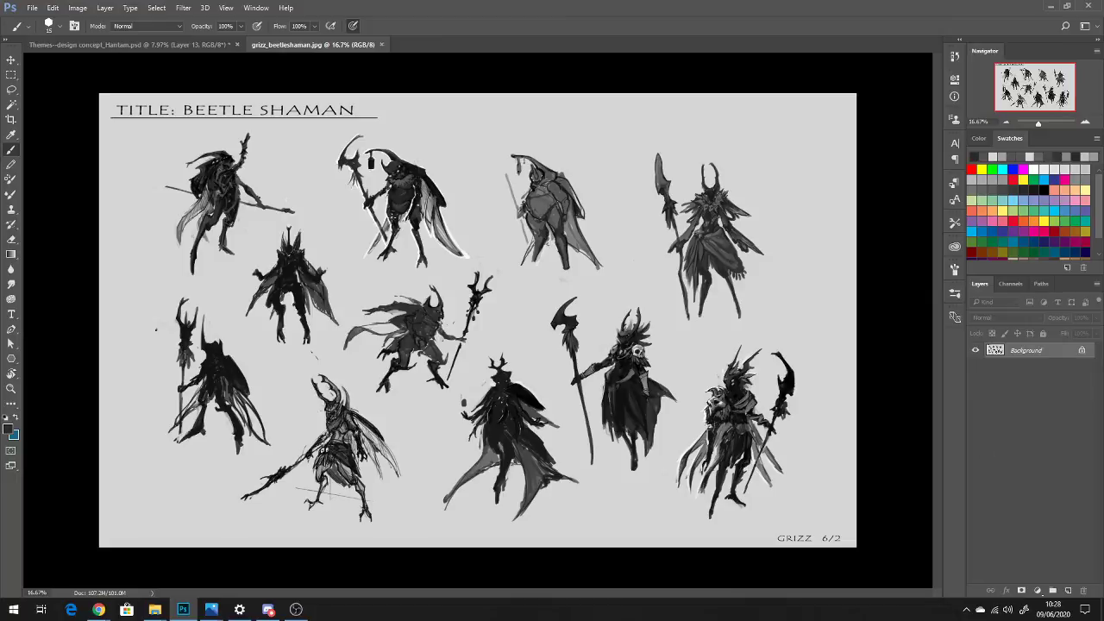
Add two empty layers, and lasso loosely around the skull-shouldered shaman with the hooked staff and its weapon
key(l)
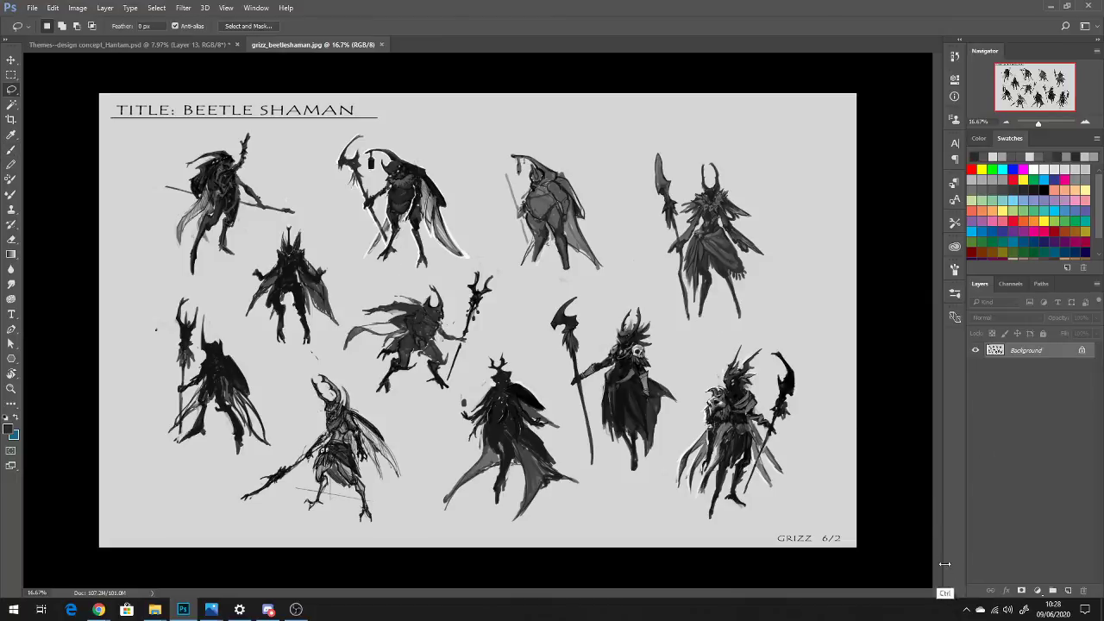
key(ctrl+shift+n)
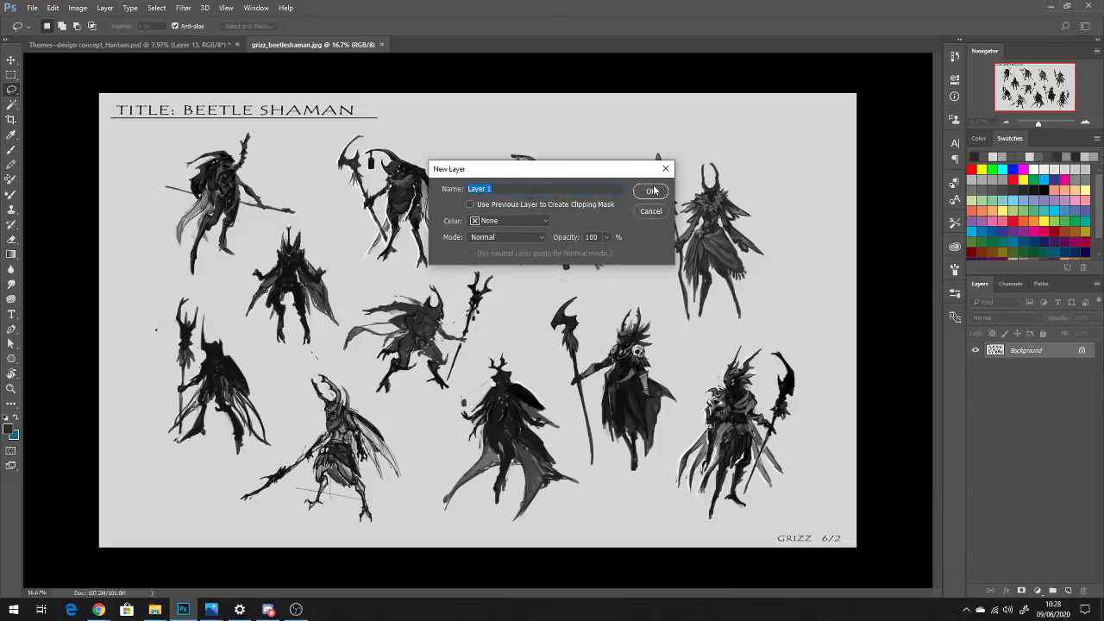
click(652, 191)
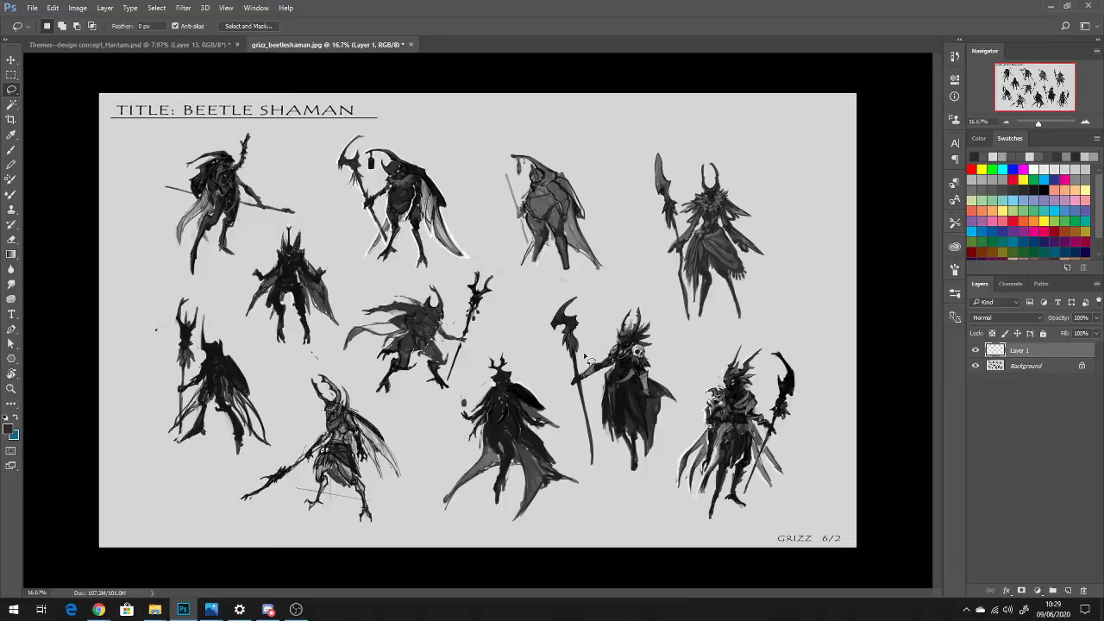
mouse_move(540, 312)
mouse_down()
mouse_move(563, 279)
mouse_move(645, 278)
mouse_move(672, 315)
mouse_move(687, 389)
mouse_move(641, 484)
mouse_move(595, 475)
mouse_move(531, 312)
mouse_up()
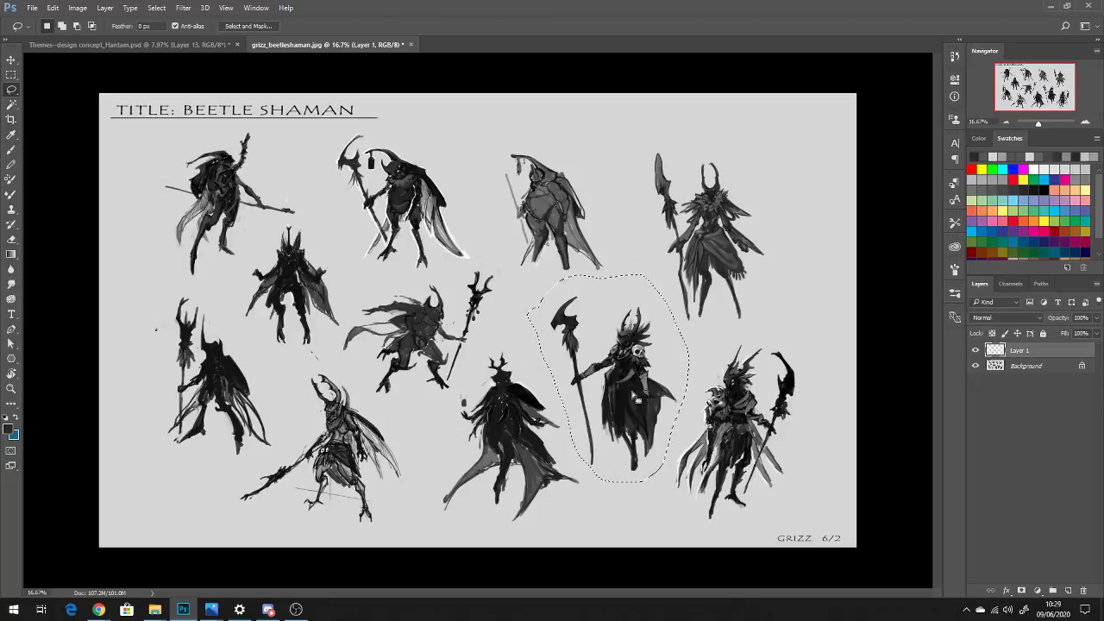
click(1067, 591)
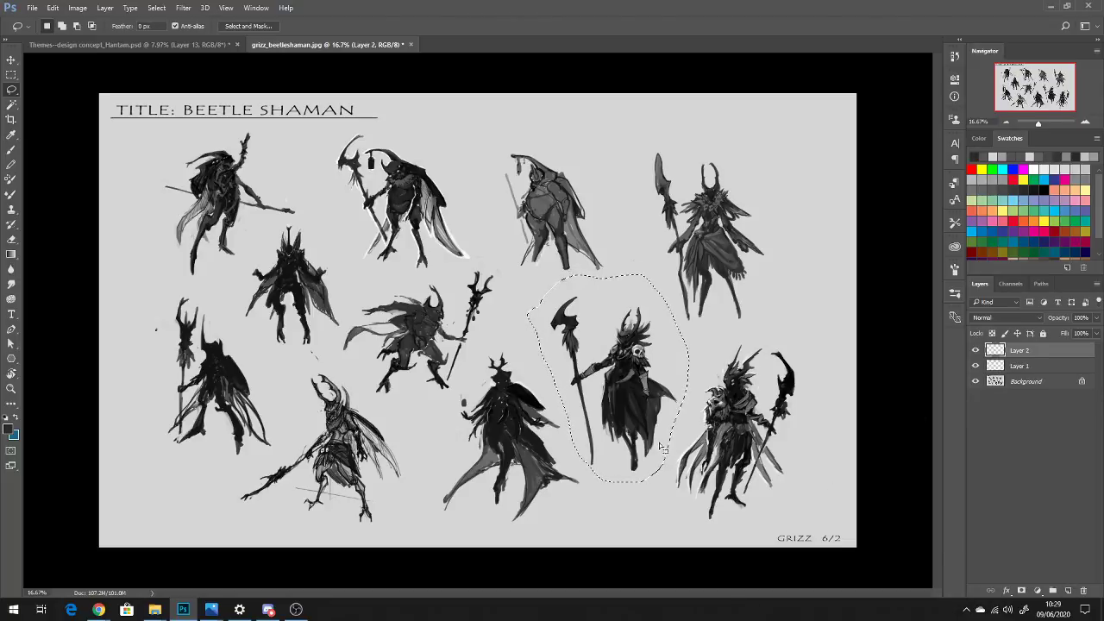
Fill the lassoed area on Layer 2 with a Foreground to Background gradient, dark gray at the feet rising to blue
key(g)
drag(633, 508, 623, 224)
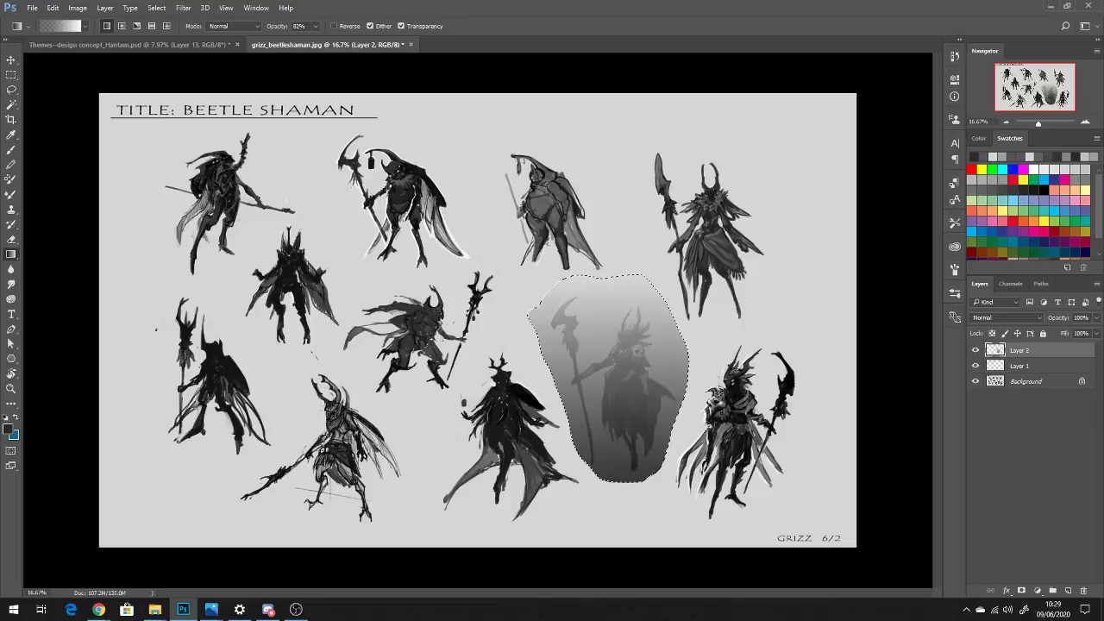
key(ctrl+z)
click(65, 26)
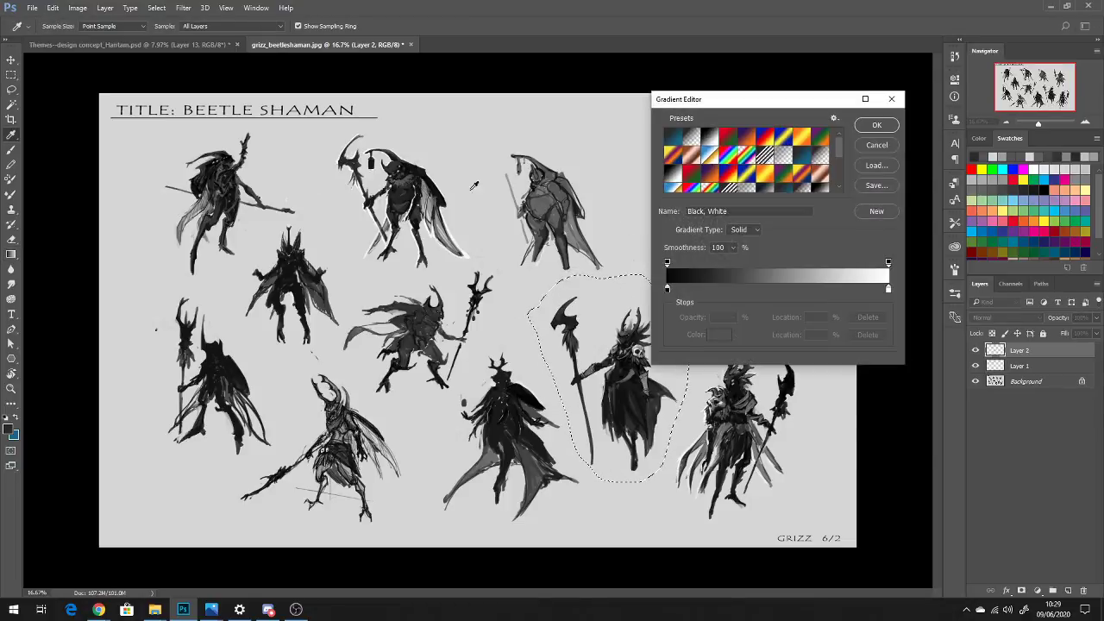
click(674, 137)
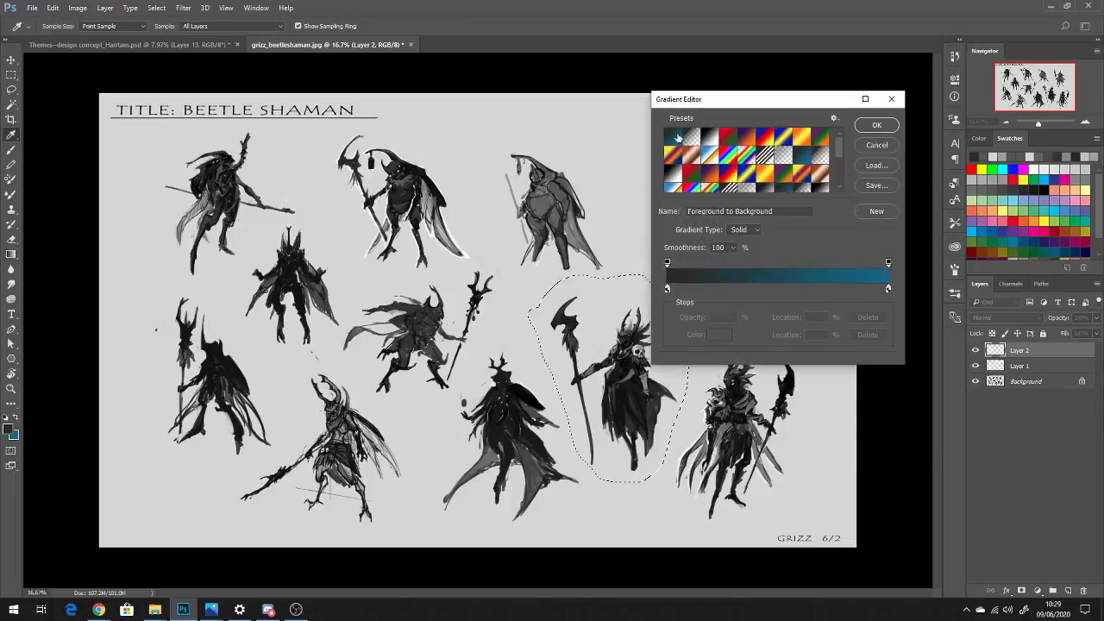
click(876, 125)
drag(613, 479, 759, 284)
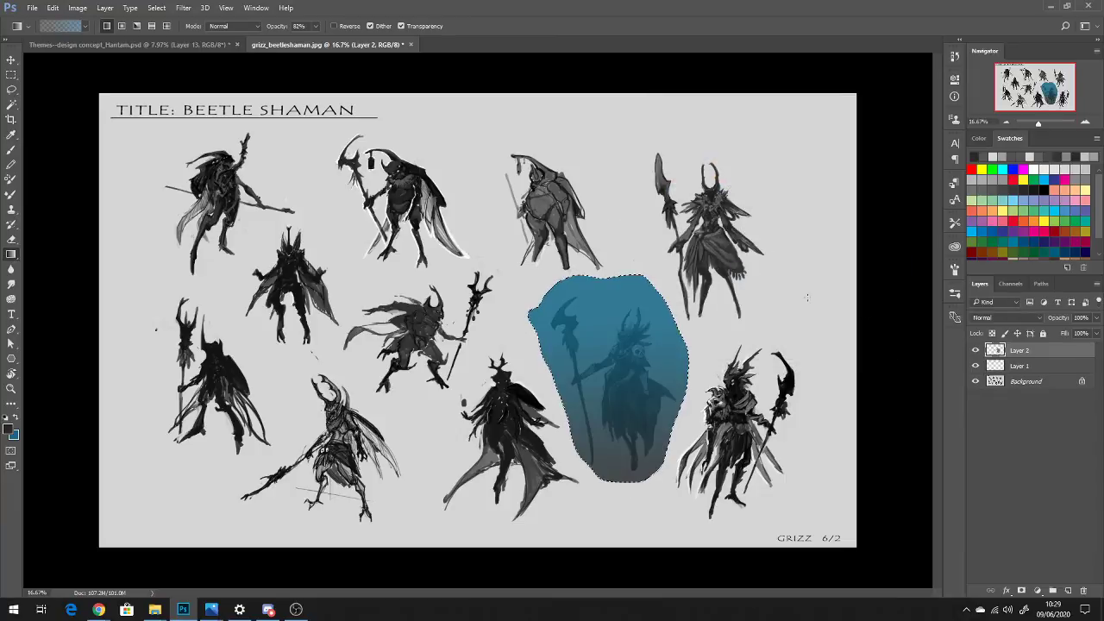
Compare the Overlay blend mode on the blue gradient layer, set it to Soft Light, and clear the selection
click(1009, 319)
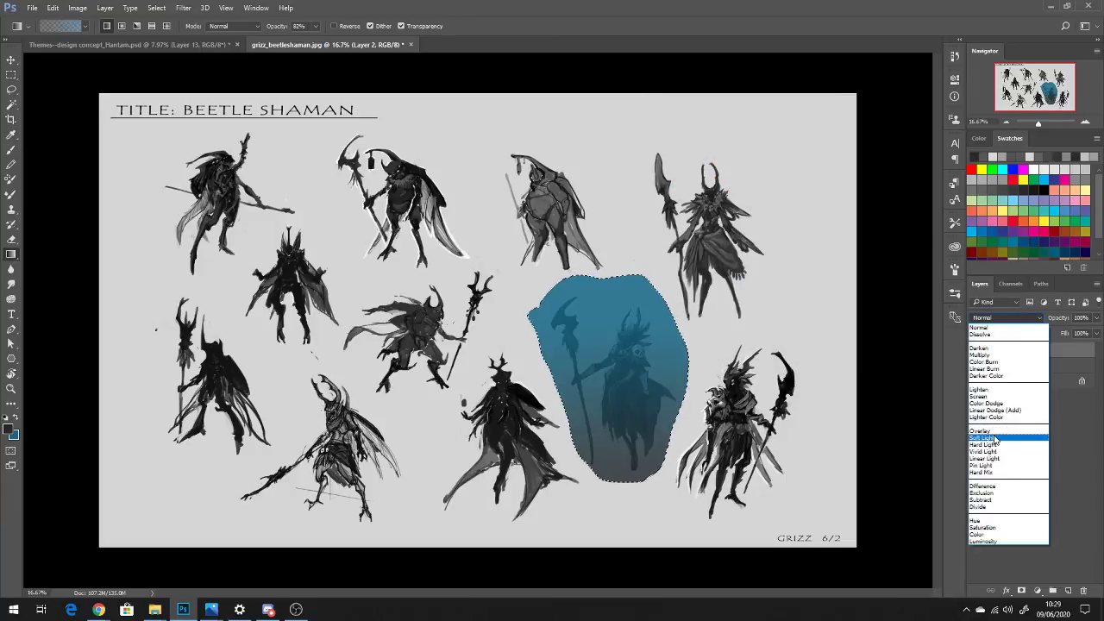
click(993, 432)
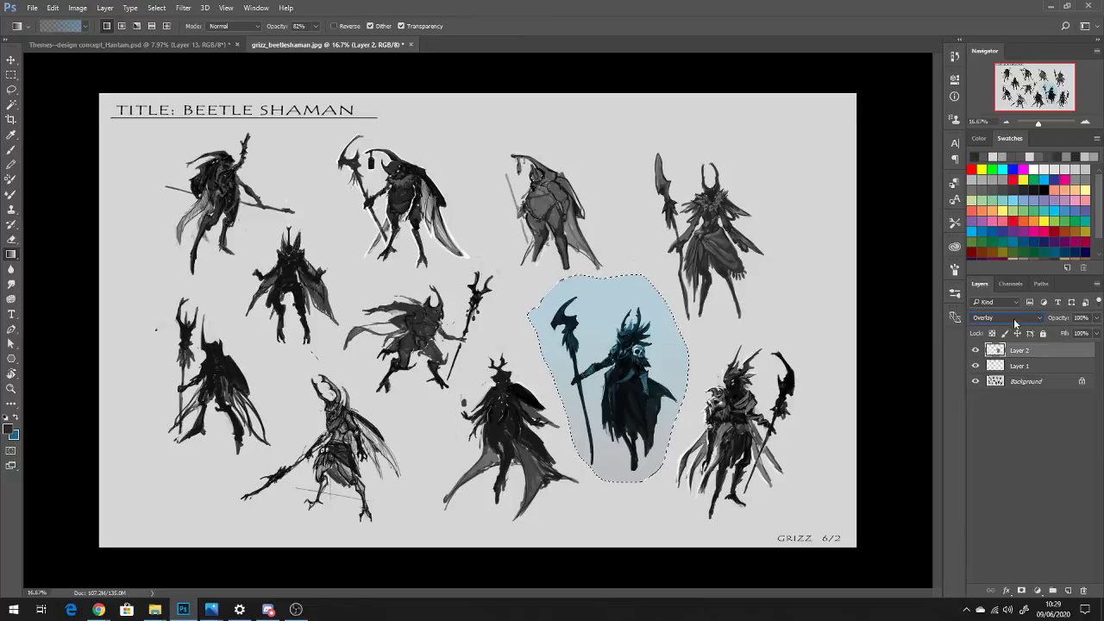
click(1018, 319)
click(991, 437)
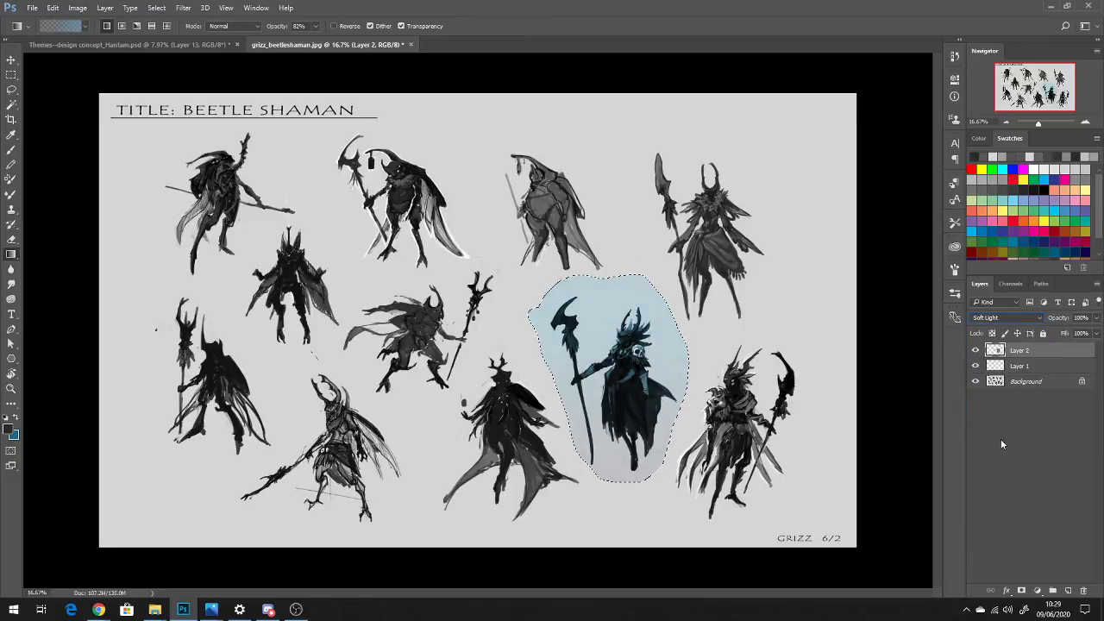
click(1001, 443)
key(ctrl+d)
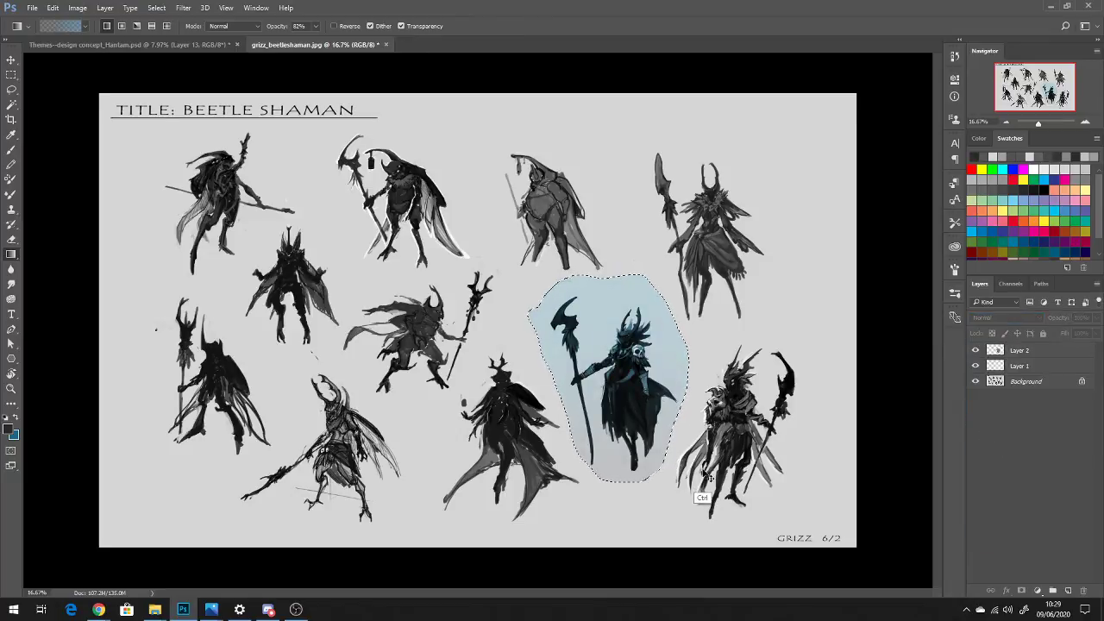
Select the sheet's light gray backdrop on the Background layer with the Magic Wand
click(1011, 381)
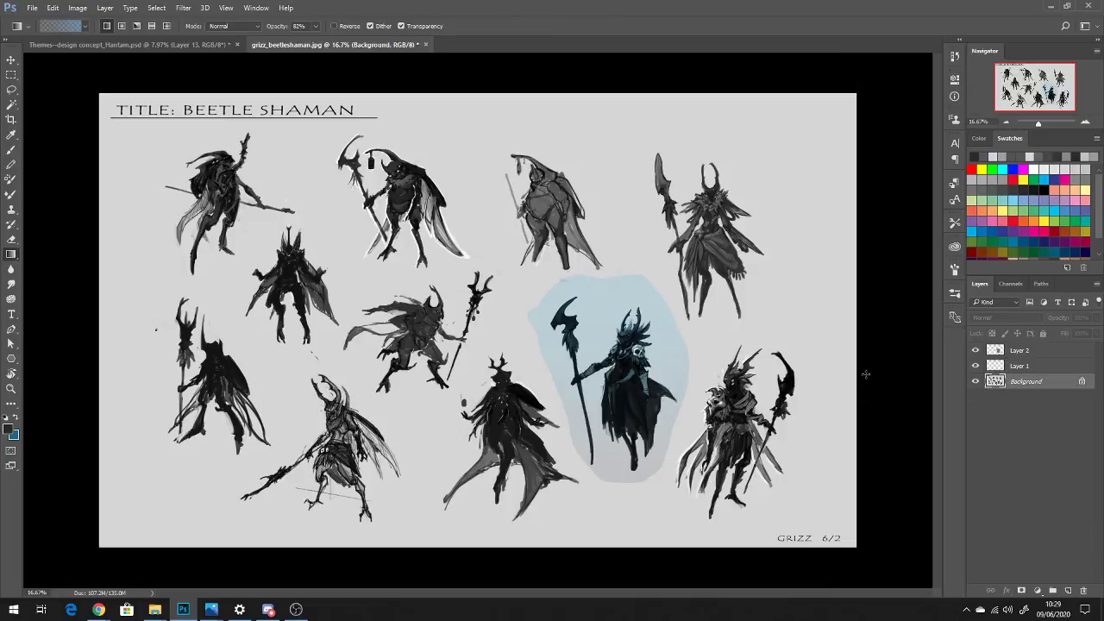
key(w)
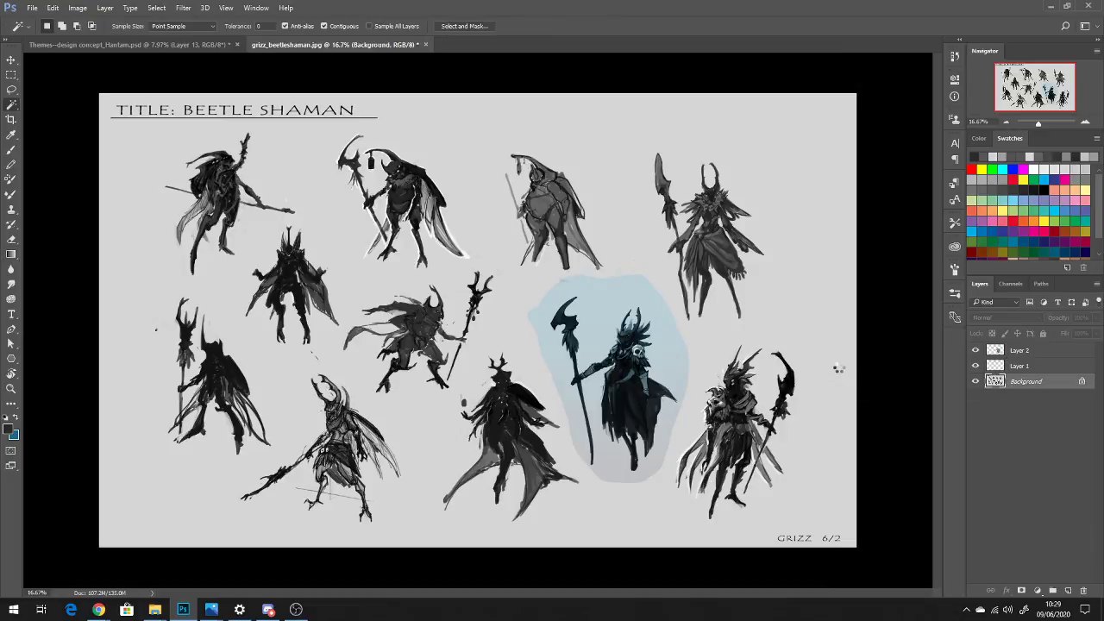
click(837, 382)
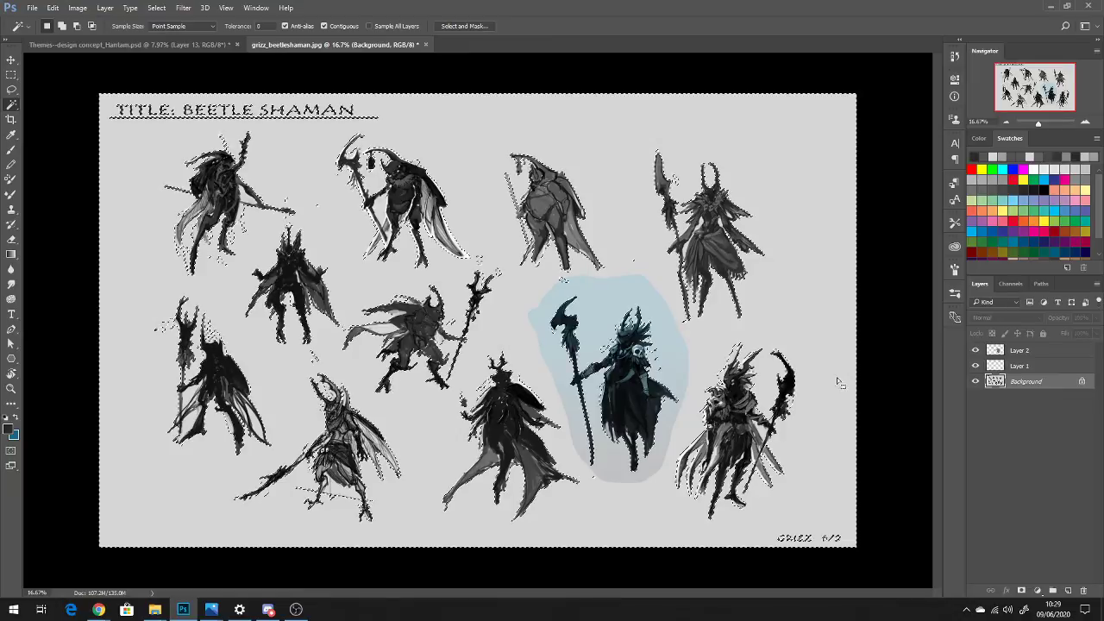
Add a layer mask to Layer 2 from the backdrop selection and invert it so the gradient covers only the figures
click(1020, 367)
click(1020, 351)
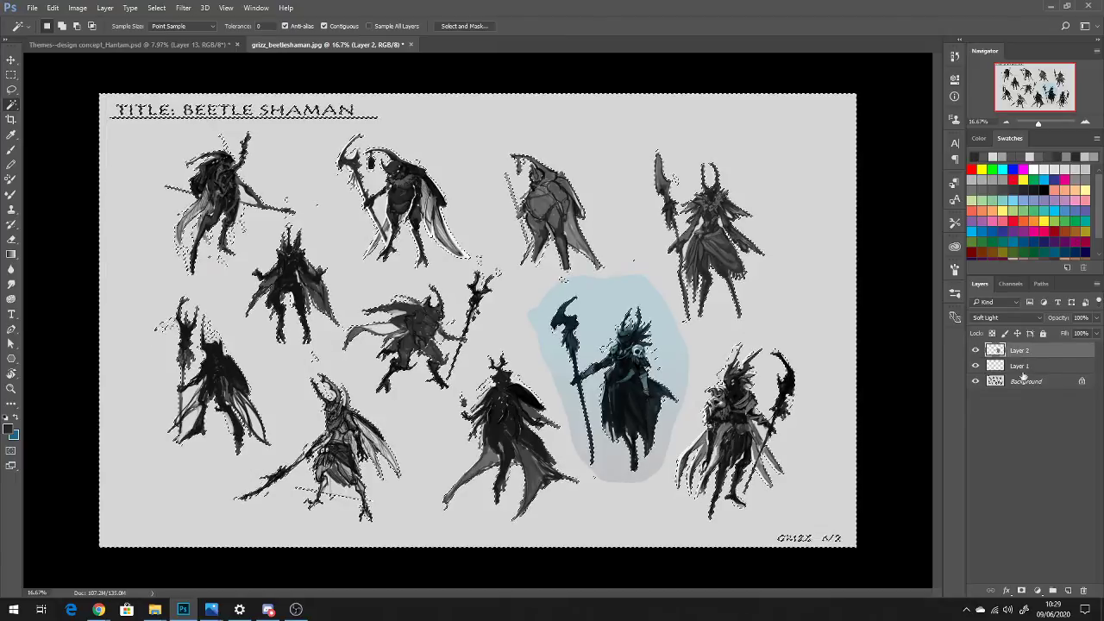
click(1007, 565)
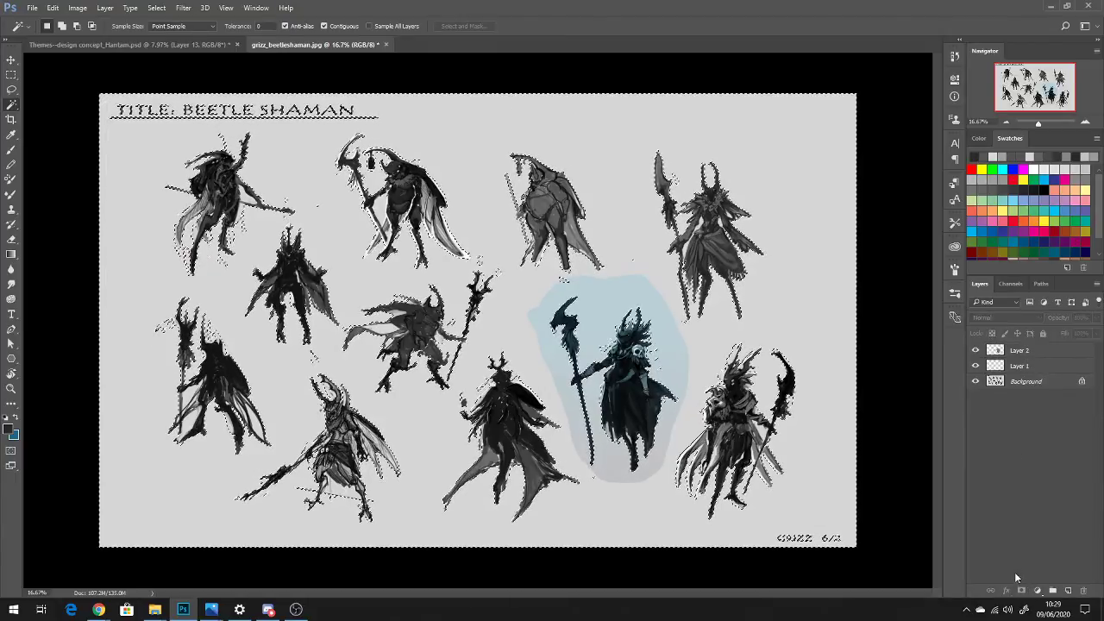
click(1030, 352)
click(1021, 590)
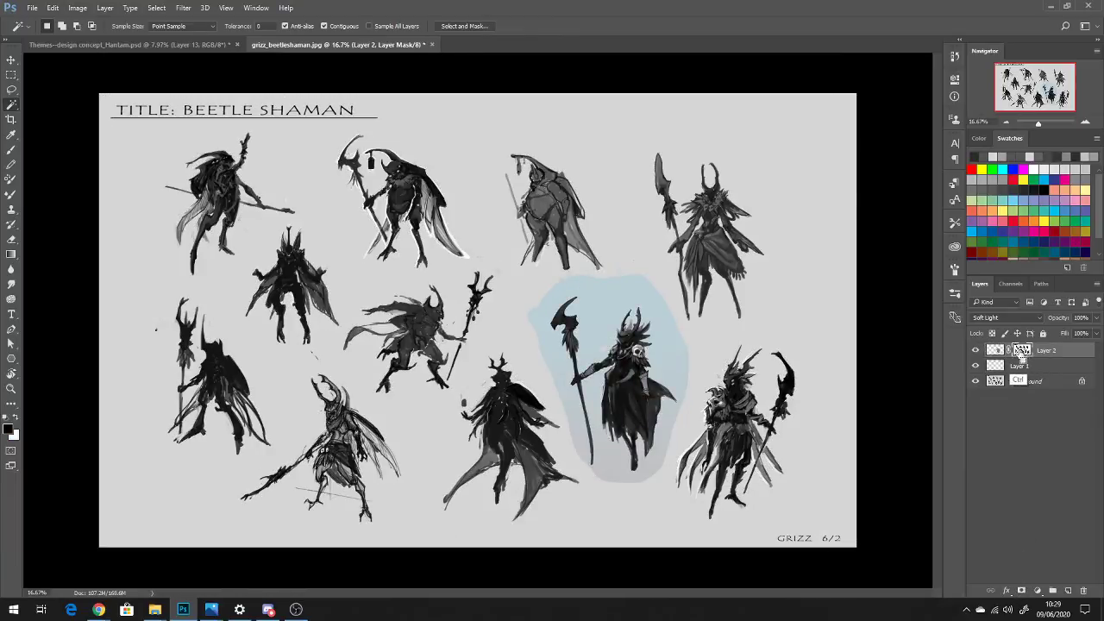
ctrl+click(1020, 351)
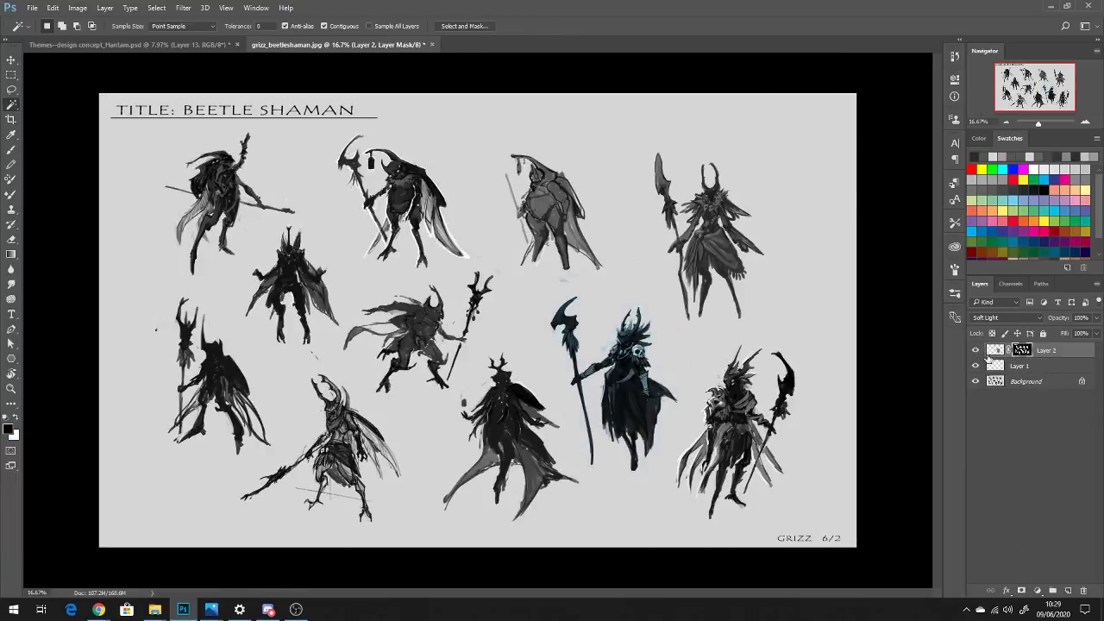
click(1035, 414)
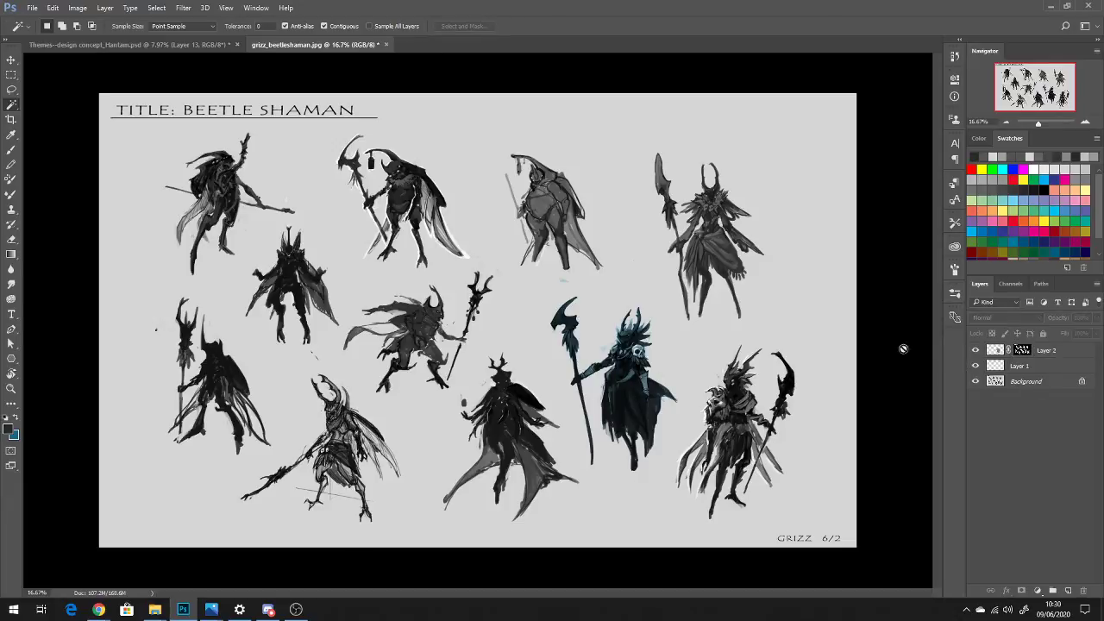
Lighten the blue gradient image on Layer 2 with a Hue/Saturation adjustment
click(999, 354)
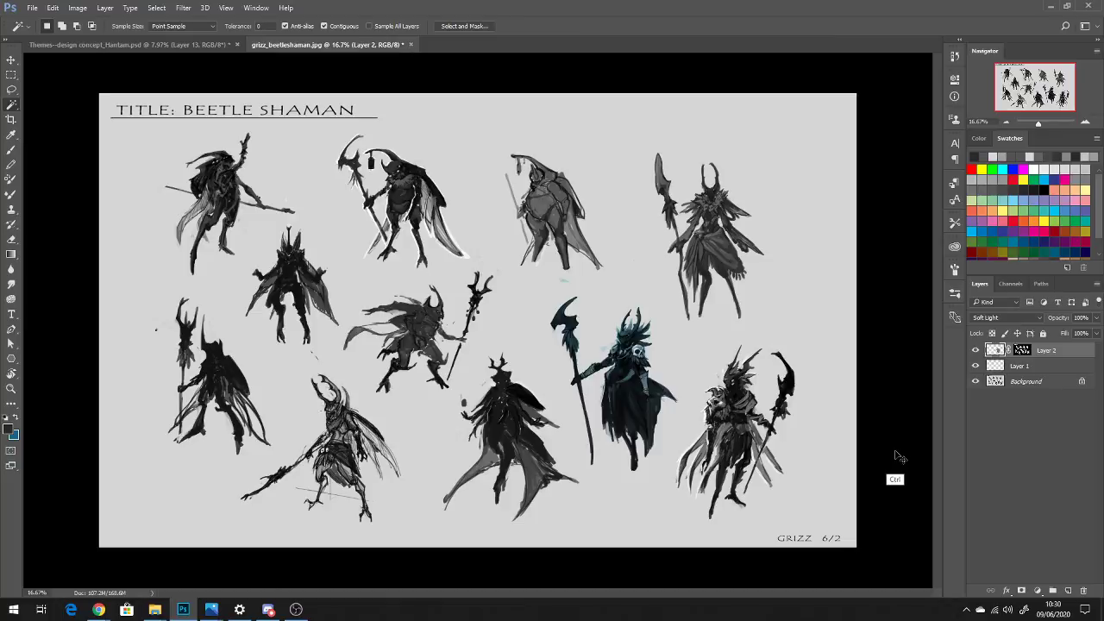
key(ctrl+u)
drag(879, 190, 904, 246)
click(1005, 136)
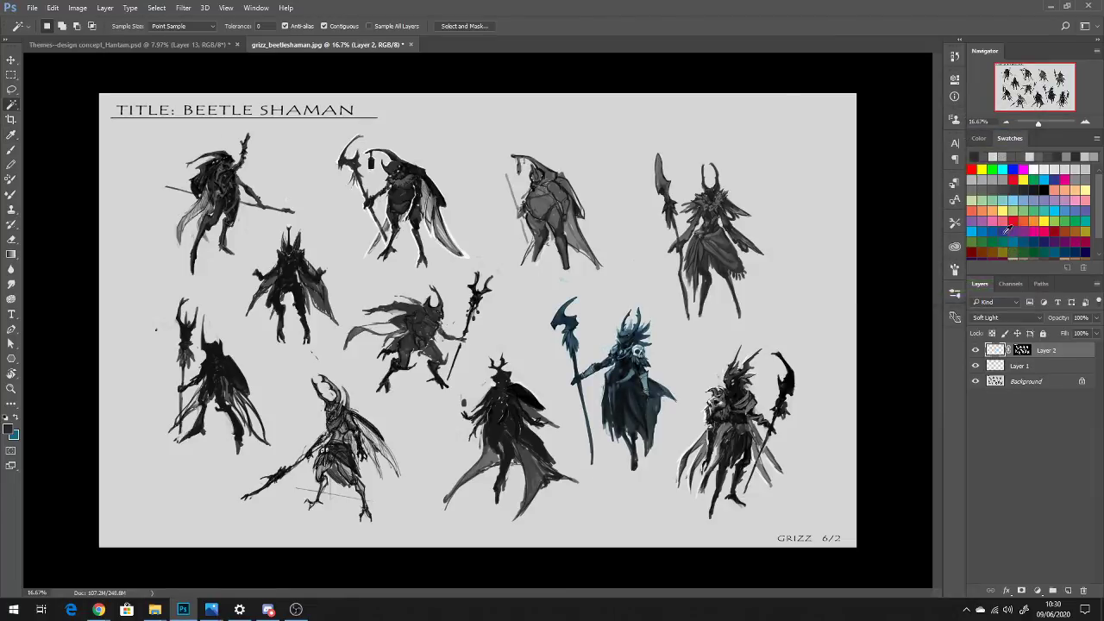
Move Layer 1 above the masked Layer 2 and set its blend mode to Overlay
mouse_move(1022, 351)
mouse_down()
mouse_move(1031, 341)
mouse_move(1029, 369)
mouse_up()
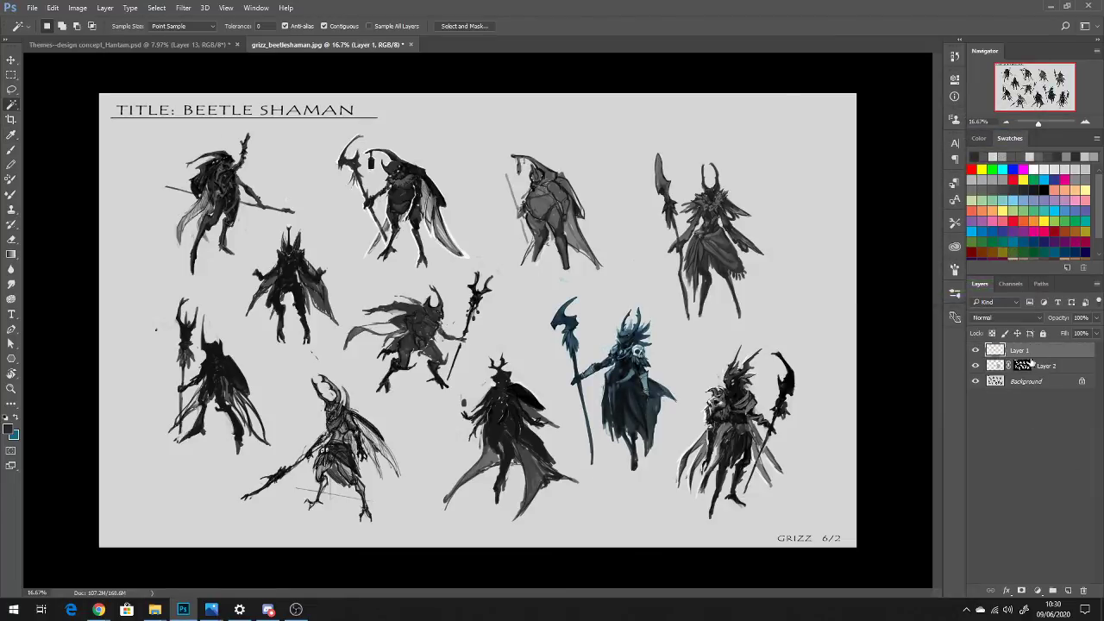
double_click(1020, 350)
key(Return)
key(b)
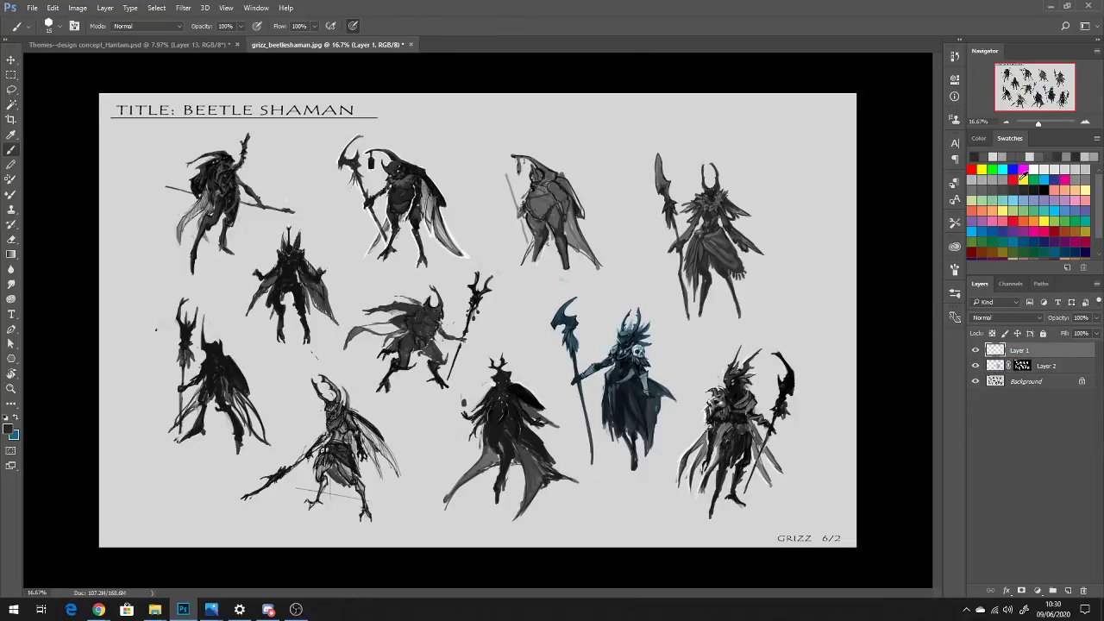
click(1005, 317)
click(1002, 436)
Pick an orange swatch, enlarge the brush to 125, and paint the blue shaman's face and chest on Layer 1
click(1011, 180)
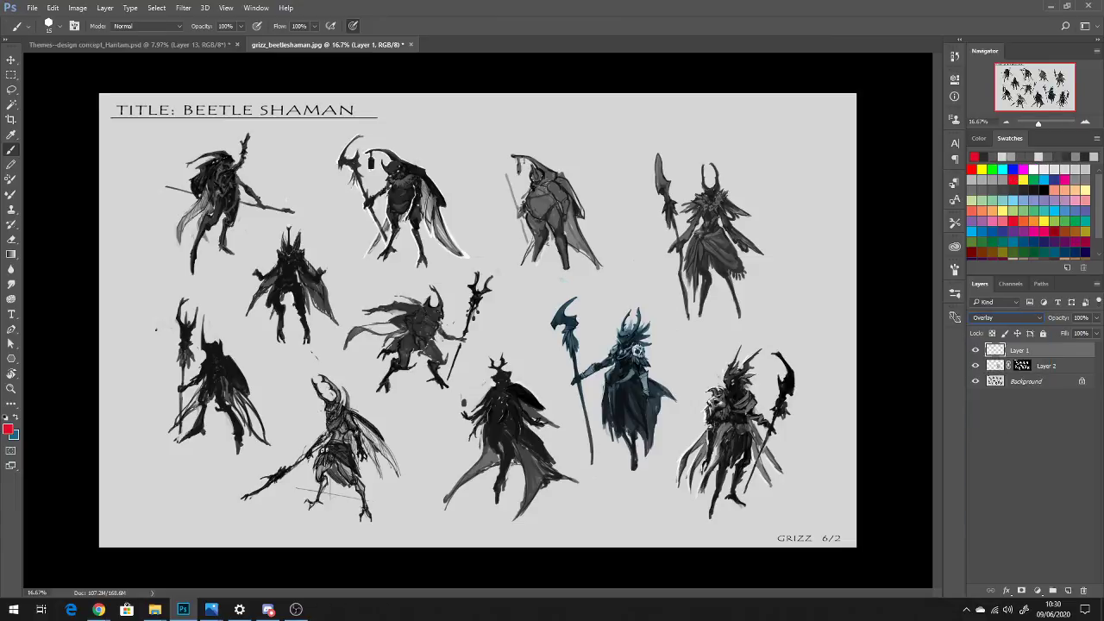
click(1034, 216)
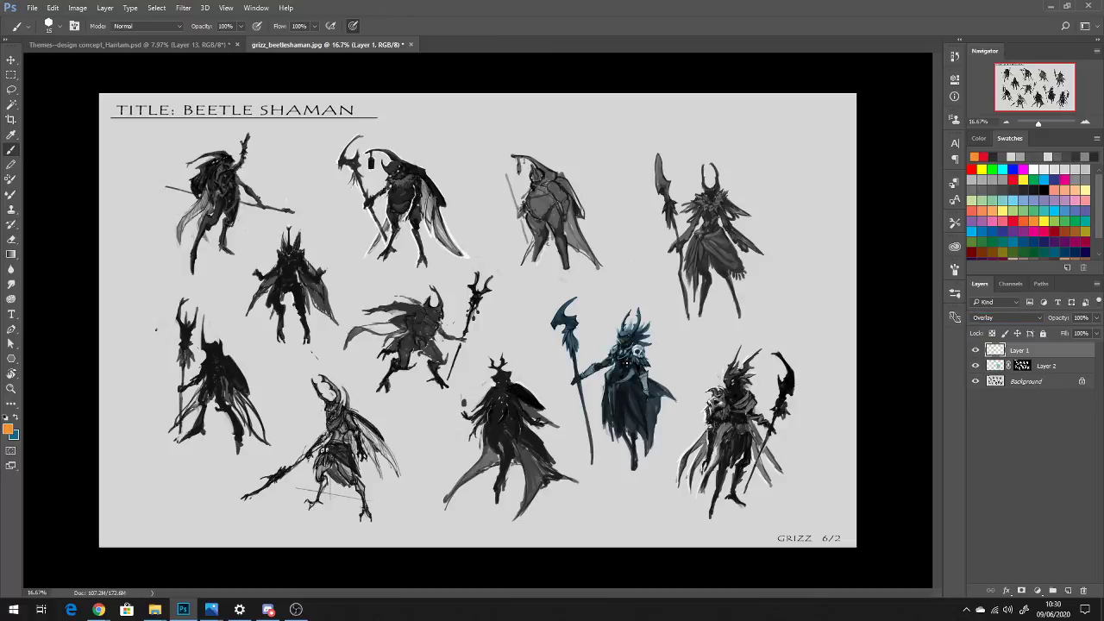
key(bracketright)
mouse_move(627, 343)
mouse_down()
mouse_move(625, 335)
mouse_move(621, 354)
mouse_move(636, 350)
mouse_move(616, 377)
mouse_up()
Rename the gradient layer to Ambience and the painted layer above it to Colors
double_click(1053, 367)
text(Ambience)
key(Return)
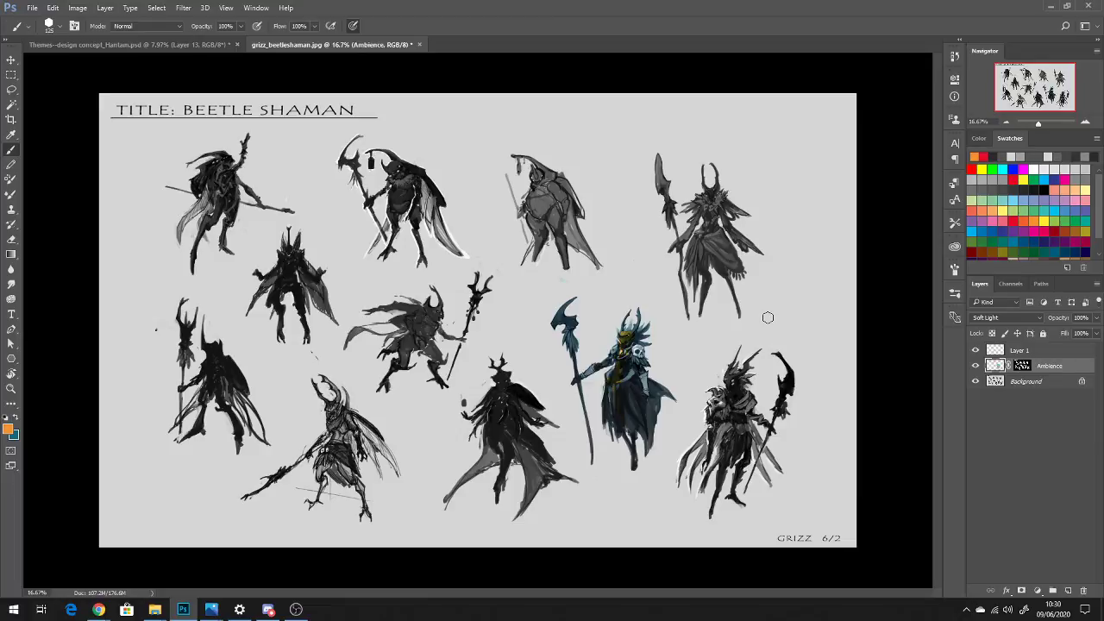
click(1020, 353)
double_click(1020, 350)
text(Colors)
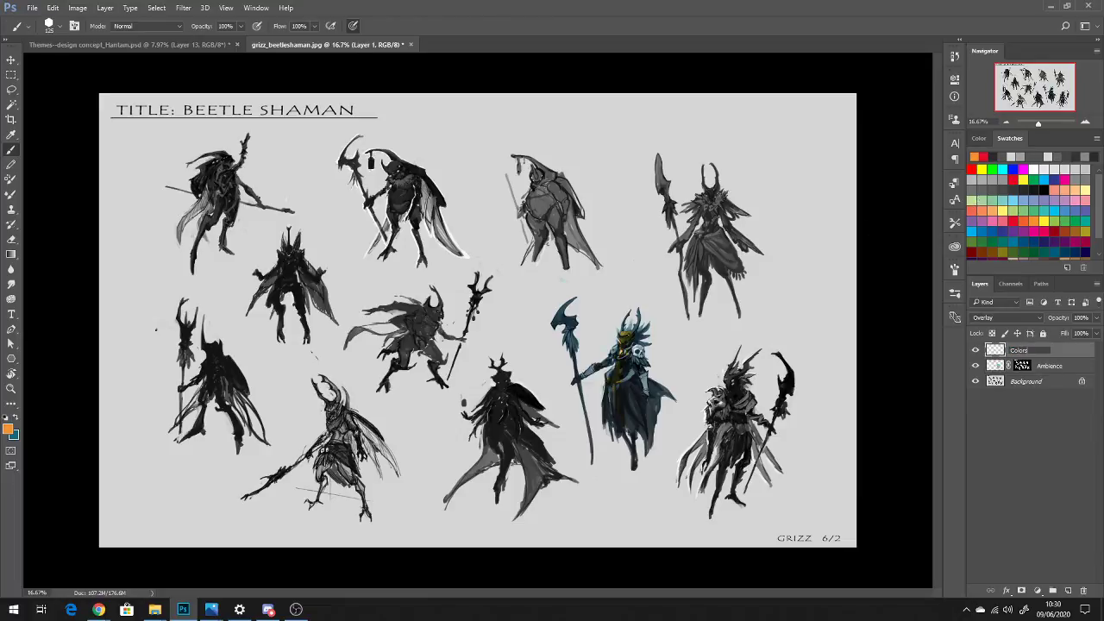
key(Return)
Set the Colors layer's blend mode to Color and paint more orange down the front of the shaman's robe
click(1008, 318)
click(996, 535)
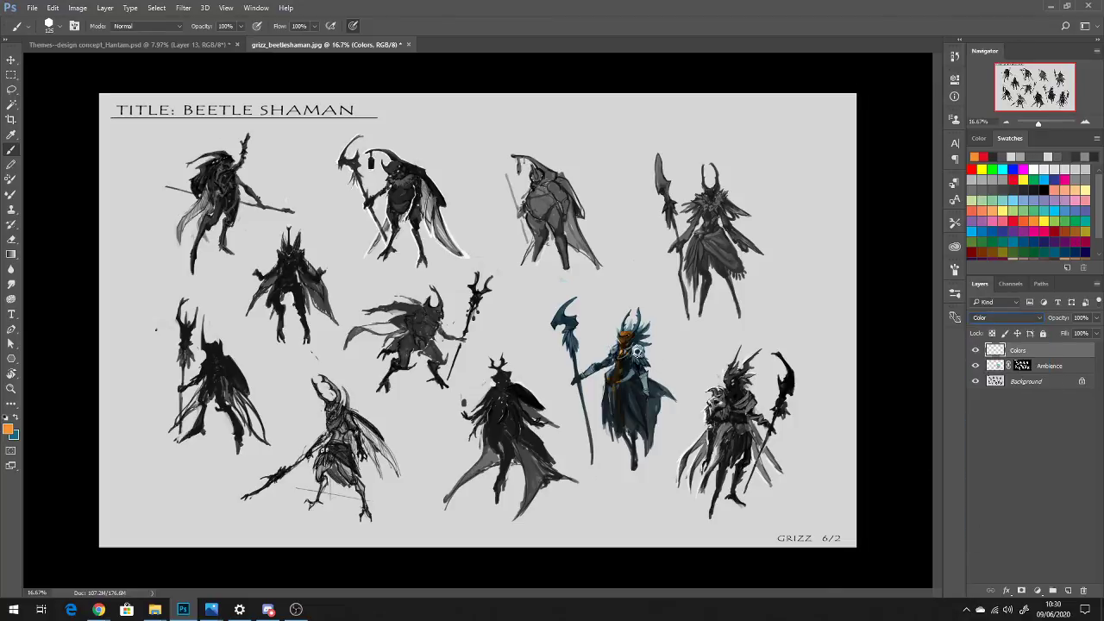
drag(621, 357, 623, 436)
View the Ambience layer's mask and copy it onto the Colors layer
click(1022, 365)
alt+click(1024, 367)
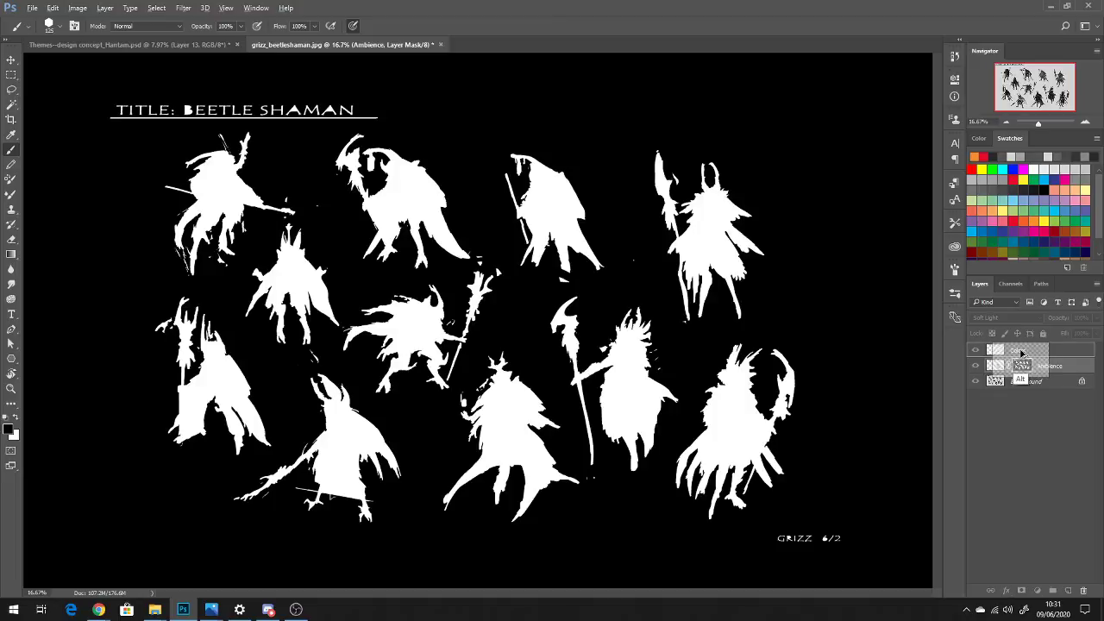
alt+click(1022, 366)
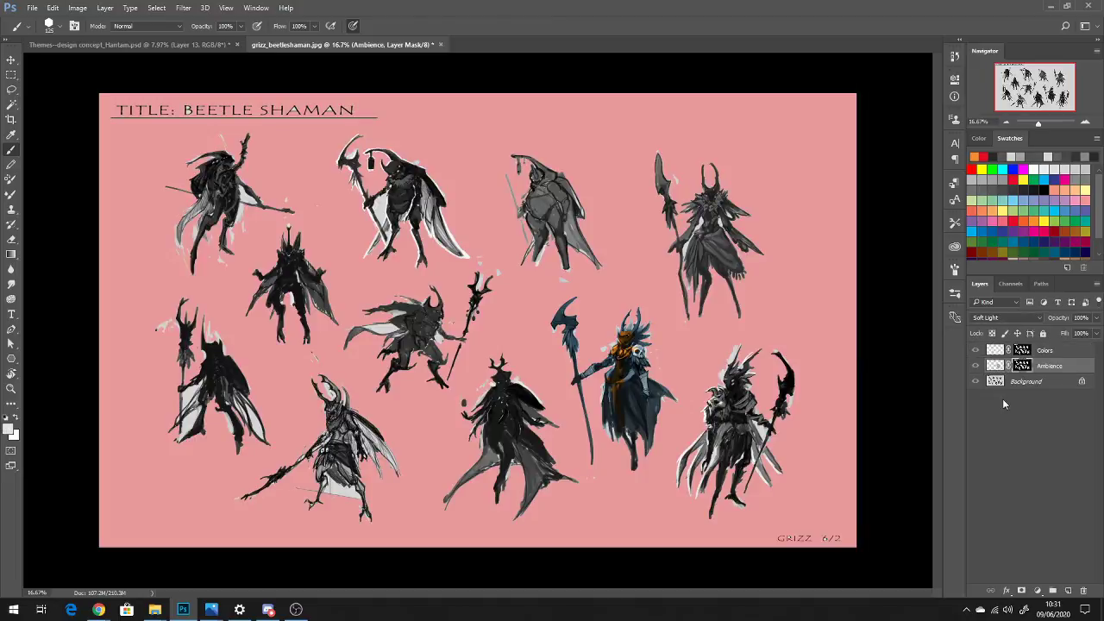
Try to remove the pink mask overlay by switching Quick Mask mode on and off
click(10, 450)
click(10, 450)
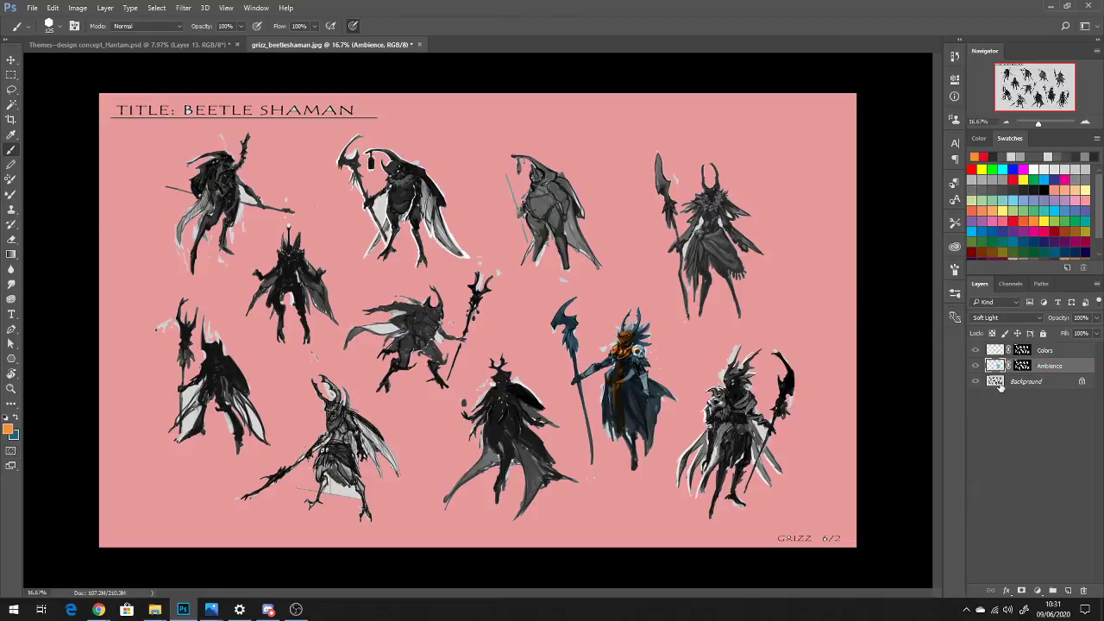
key(q)
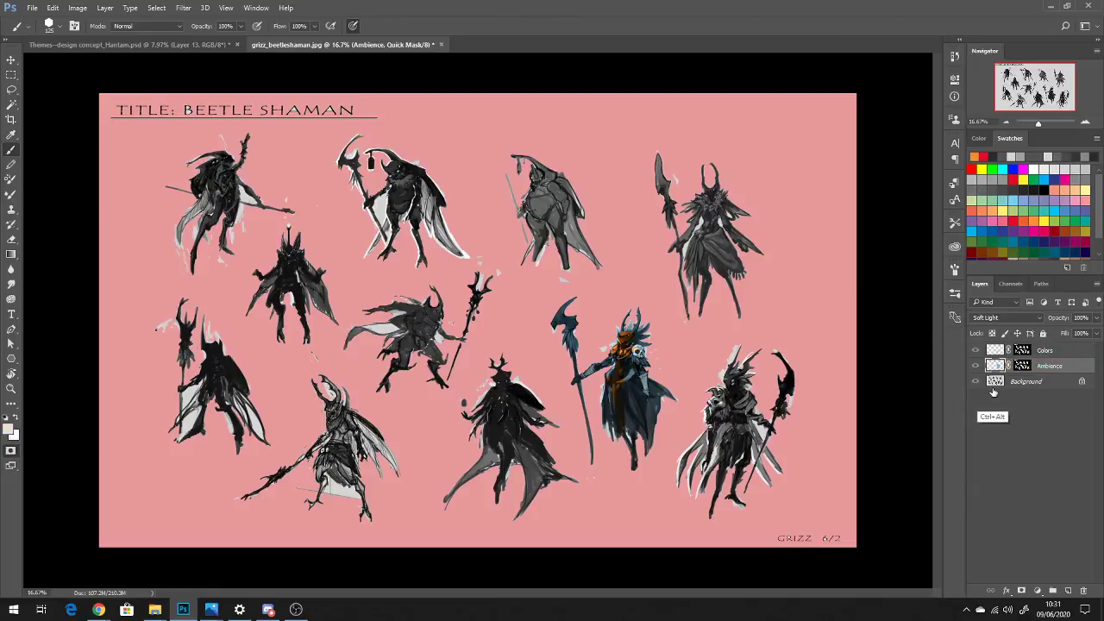
key(q)
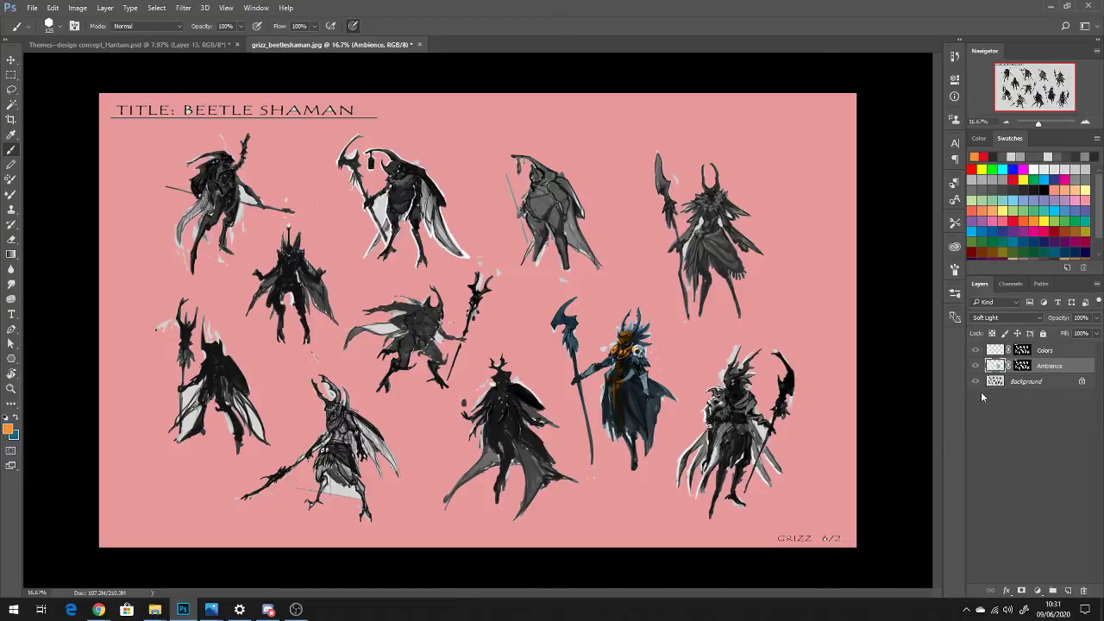
Load the Ambience mask as a selection, clear the selection, and return the canvas to its normal view without the pink overlay
ctrl+click(1022, 366)
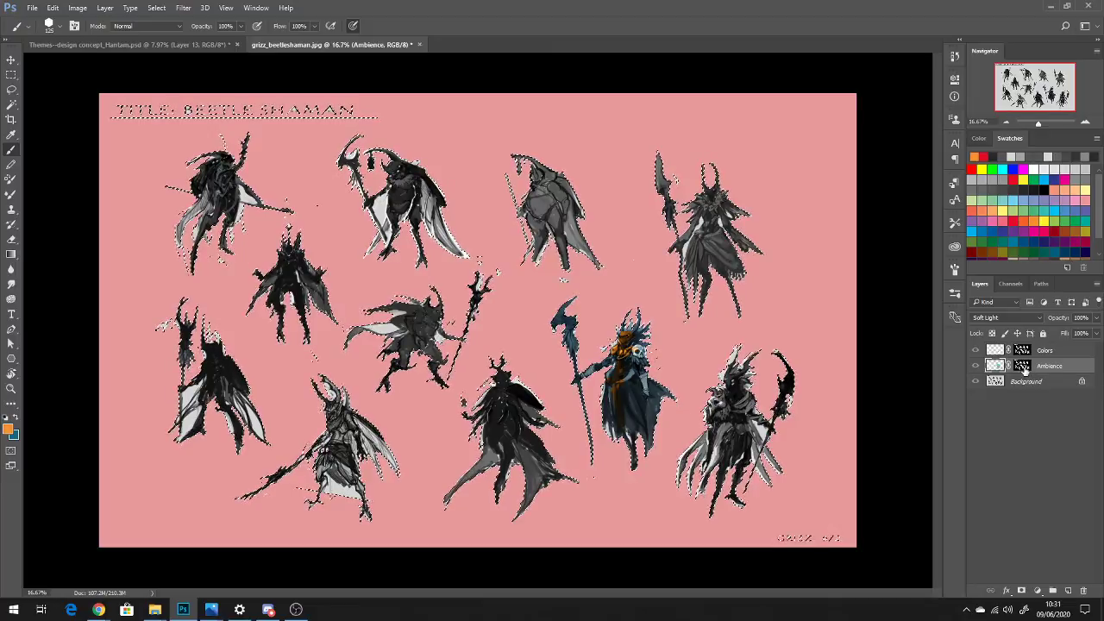
click(997, 350)
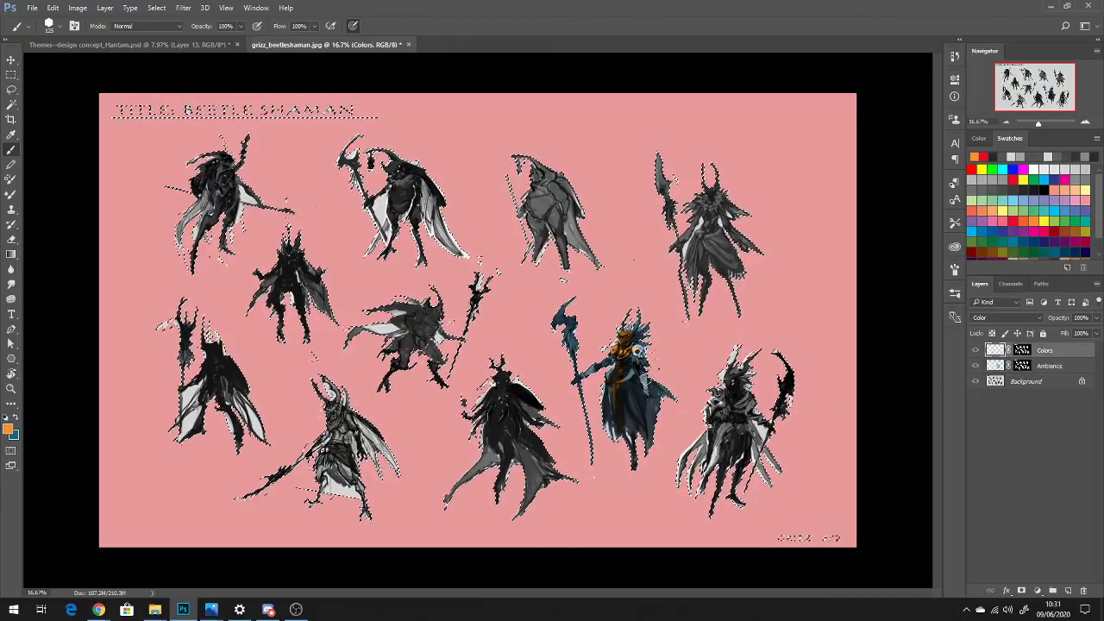
click(996, 365)
key(ctrl+d)
mouse_move(1020, 349)
mouse_down()
mouse_move(1021, 365)
mouse_move(1021, 349)
mouse_up()
click(1022, 365)
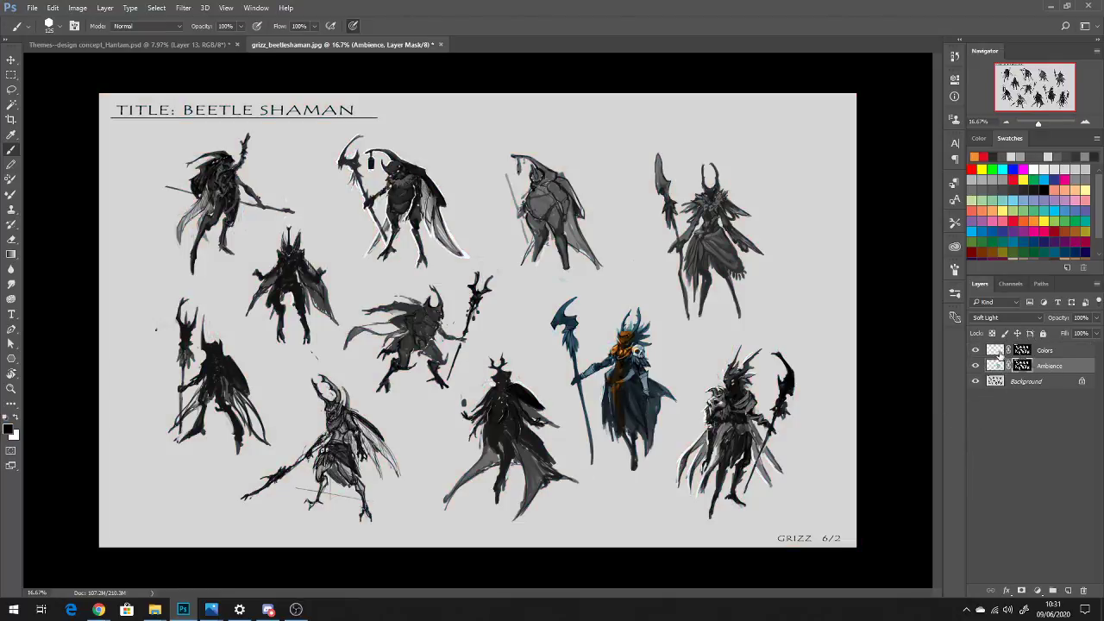
Paint the shaman's skull shoulder piece orange on the Colors layer
click(999, 350)
alt+click(638, 356)
drag(638, 353, 639, 348)
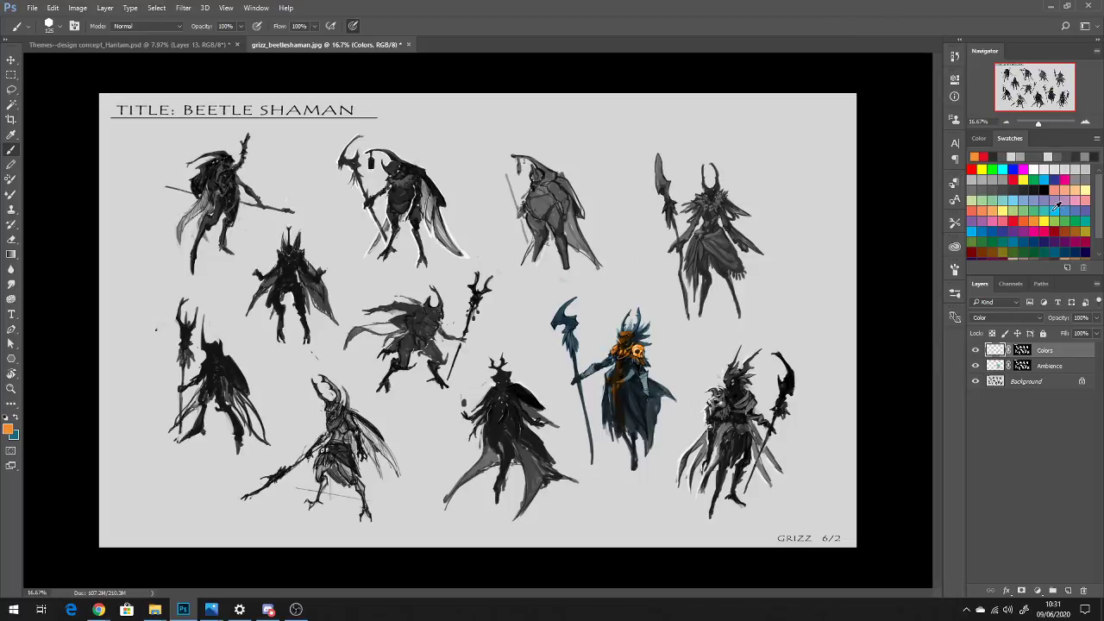
Paint bright blue over the shaman's robe, arms and head feathers on the Colors layer
click(1054, 207)
mouse_move(627, 373)
mouse_down()
mouse_move(614, 379)
mouse_move(631, 381)
mouse_move(627, 399)
mouse_up()
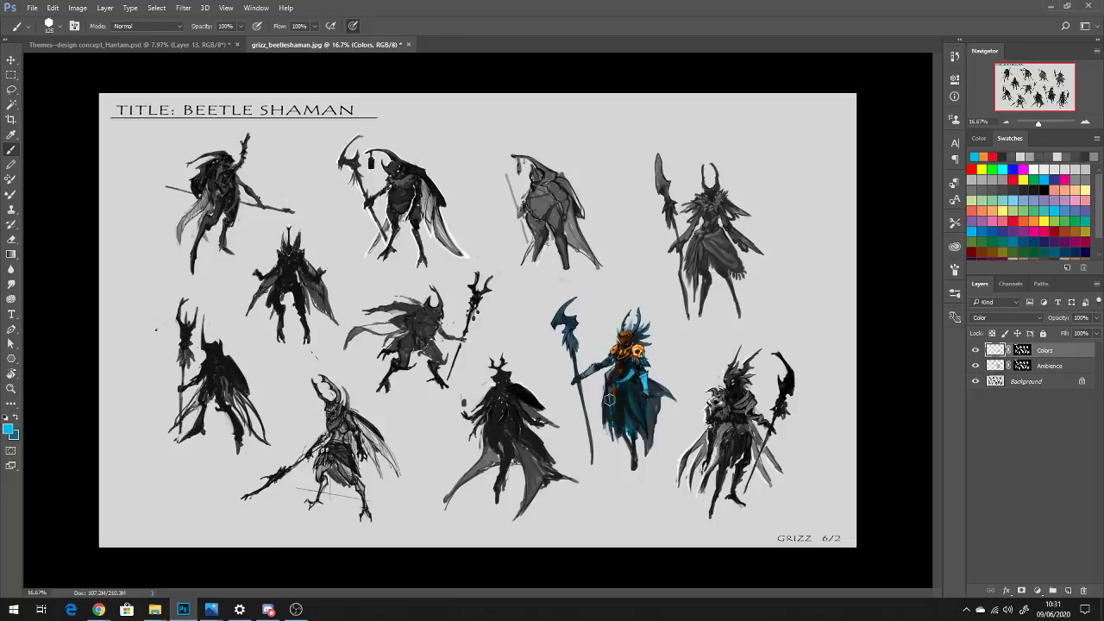
mouse_move(627, 349)
mouse_down()
mouse_move(632, 326)
mouse_move(640, 342)
mouse_move(626, 324)
mouse_move(639, 341)
mouse_up()
Paint yellow accents on the shaman's face, head feathers, shoulder and arms
click(1045, 220)
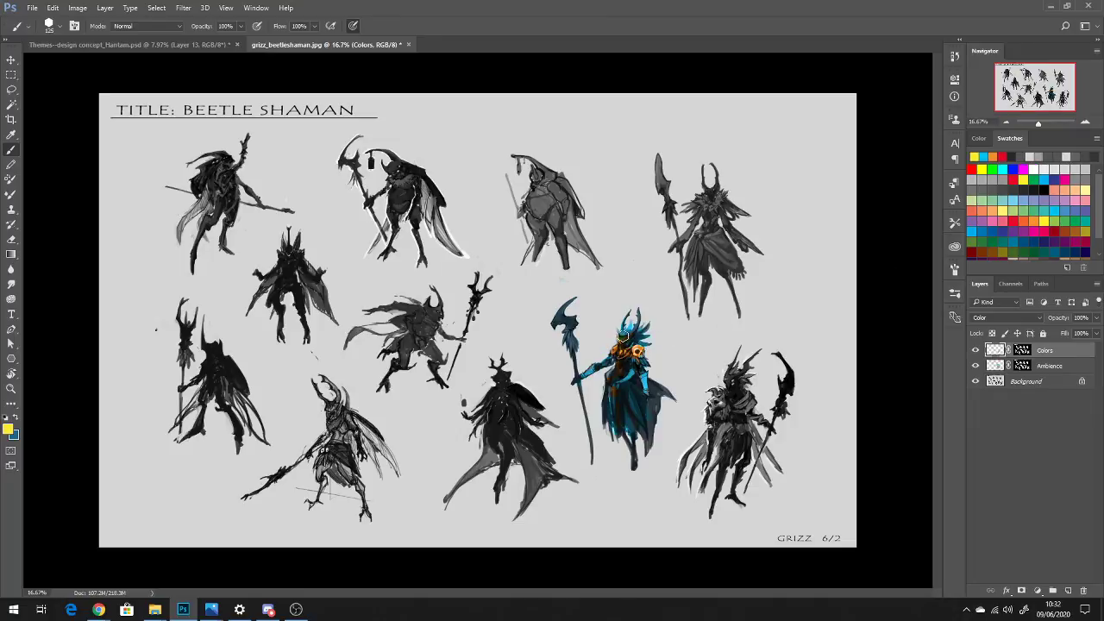
mouse_move(628, 332)
mouse_down()
mouse_move(638, 345)
mouse_move(619, 354)
mouse_move(620, 370)
mouse_up()
mouse_move(638, 380)
mouse_down()
mouse_move(630, 313)
mouse_move(658, 322)
mouse_move(629, 341)
mouse_up()
mouse_move(568, 342)
mouse_down()
mouse_move(569, 317)
mouse_move(578, 351)
mouse_up()
Paint the shaman's hooked staff head, waist and head feathers red on the Colors layer
click(1014, 218)
mouse_move(556, 312)
mouse_down()
mouse_move(559, 324)
mouse_move(567, 311)
mouse_move(574, 373)
mouse_up()
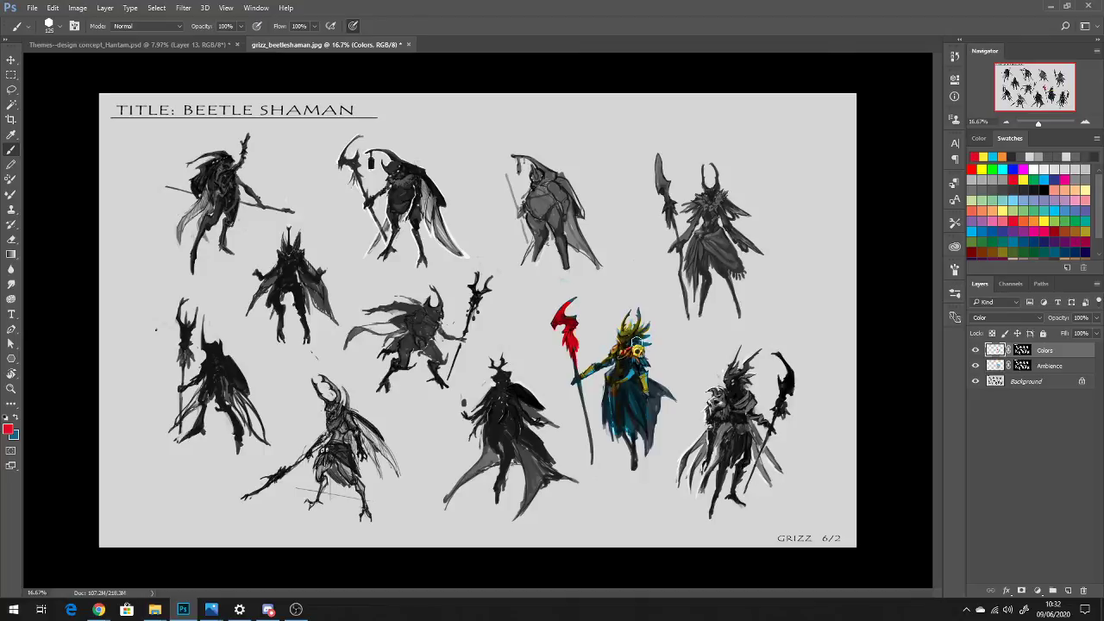
drag(641, 336, 634, 314)
Add a new top layer and dab light yellow, cyan, light red and white details onto the shaman with a size 25 brush
click(1067, 591)
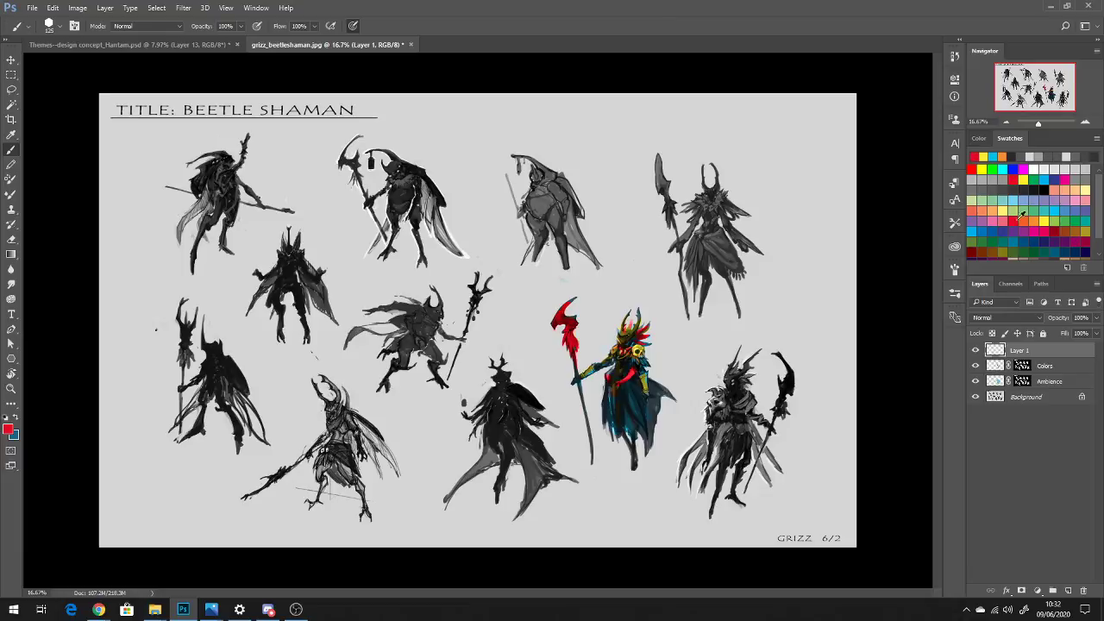
click(1006, 211)
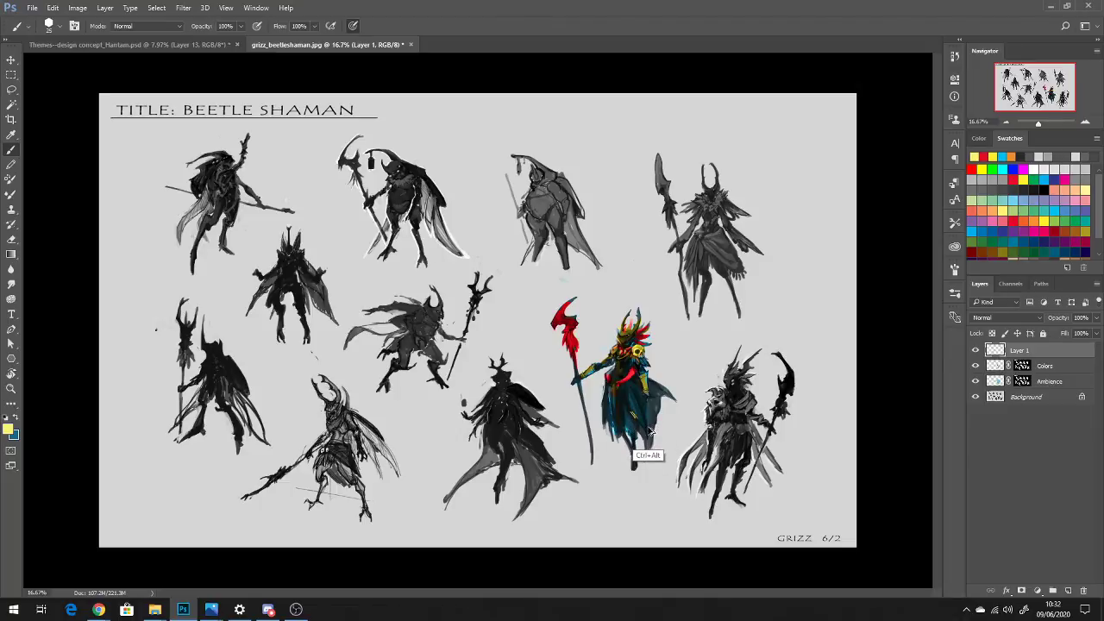
click(999, 169)
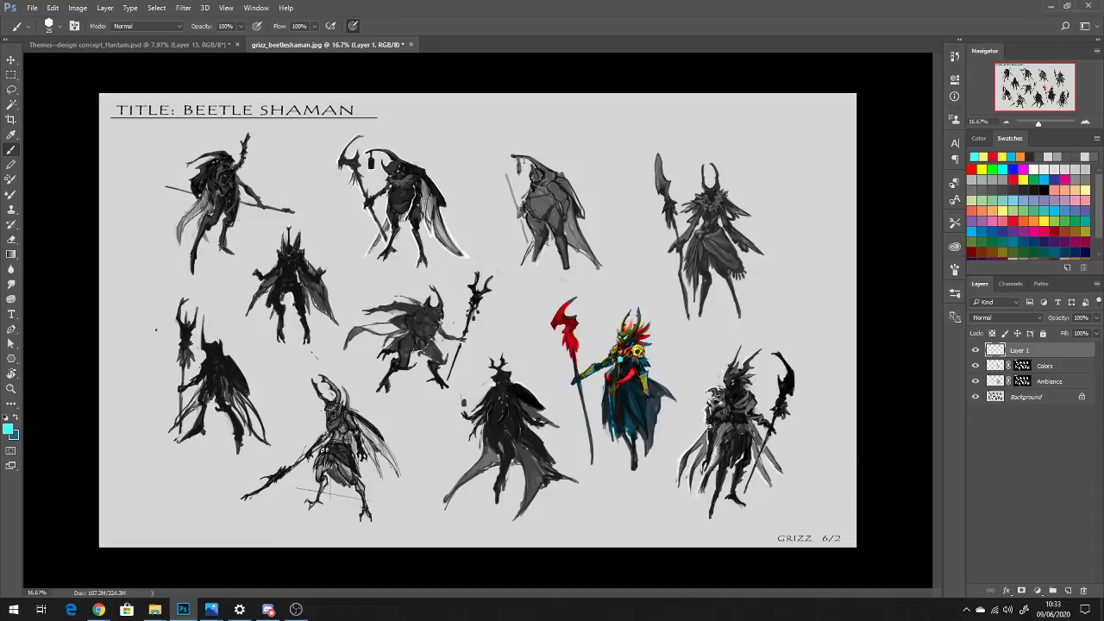
alt+click(627, 376)
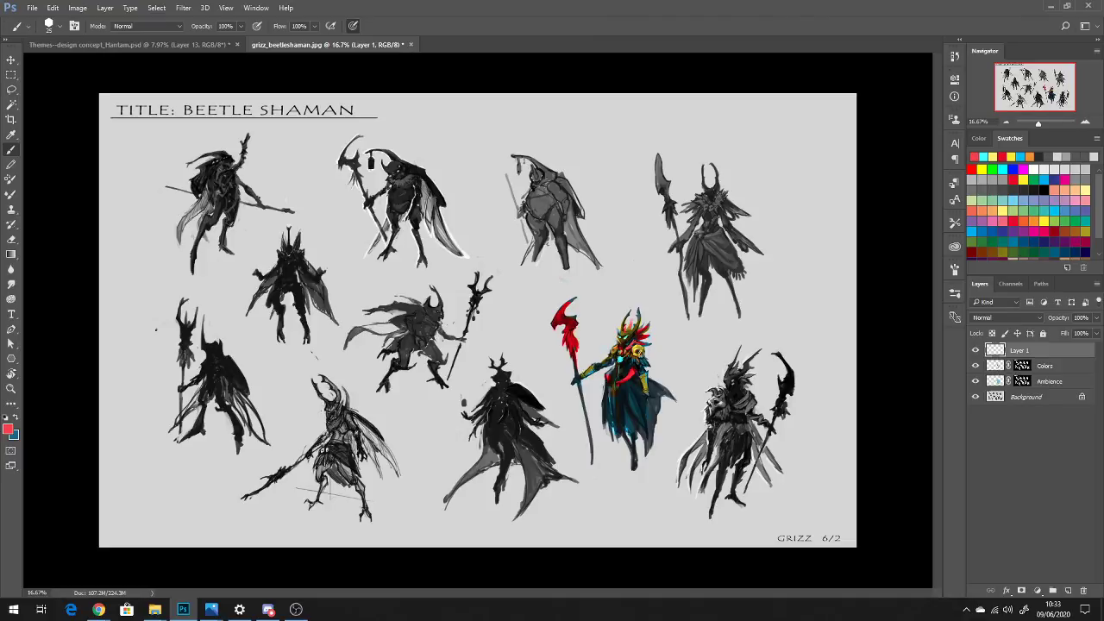
alt+click(619, 386)
click(1034, 166)
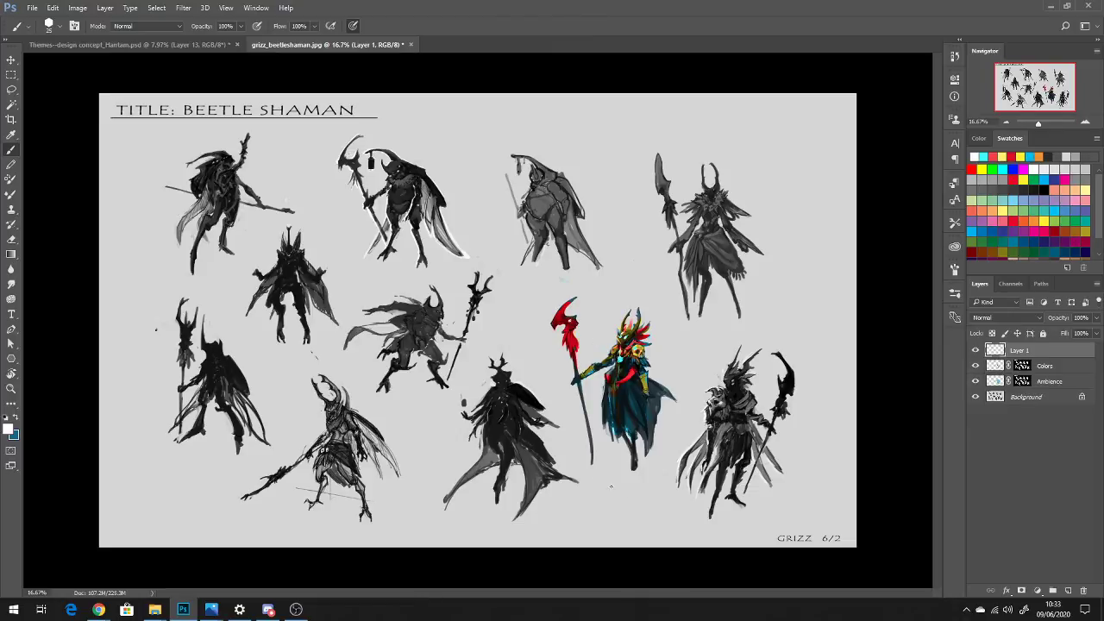
scroll(607, 425, down, 2)
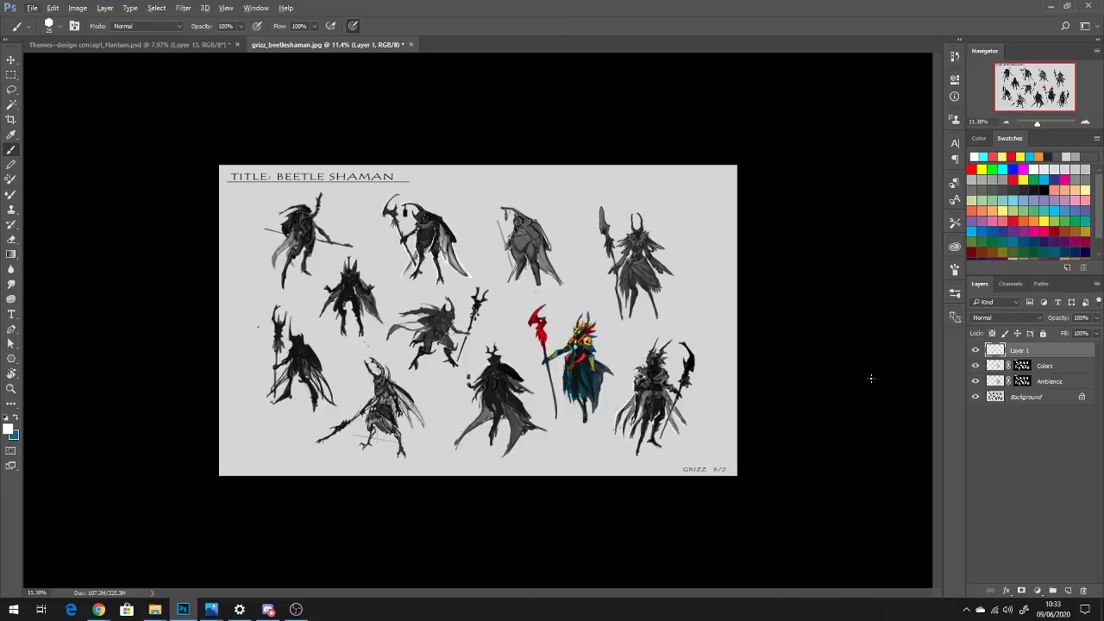
Compare the shaman with and without Layer 1 and the Colors layer by hiding both and showing them again
drag(975, 350, 975, 366)
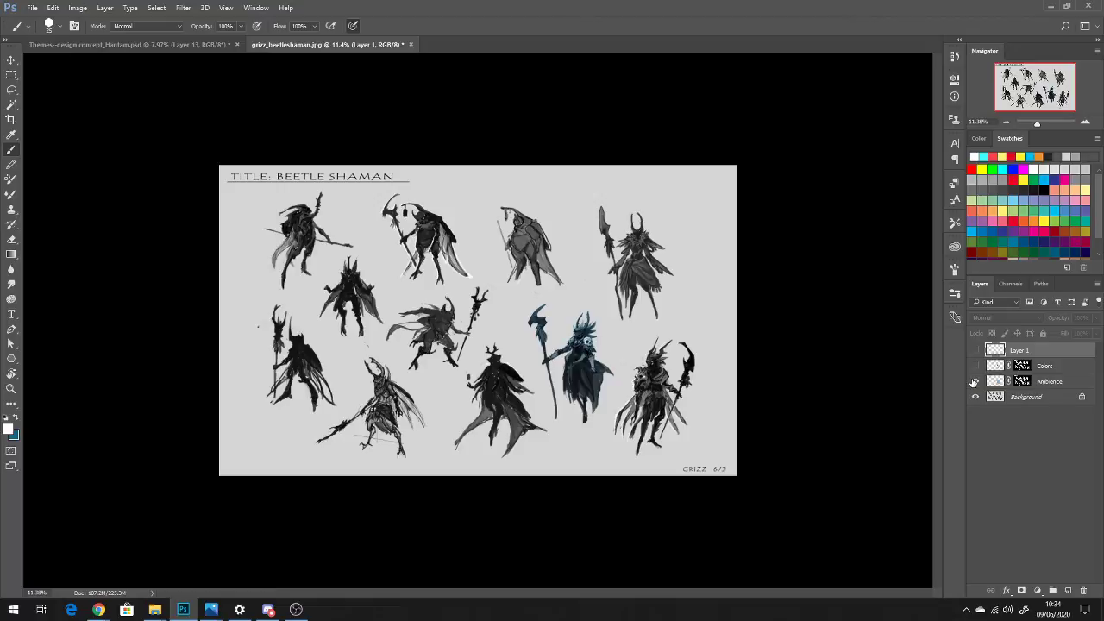
click(975, 366)
click(975, 349)
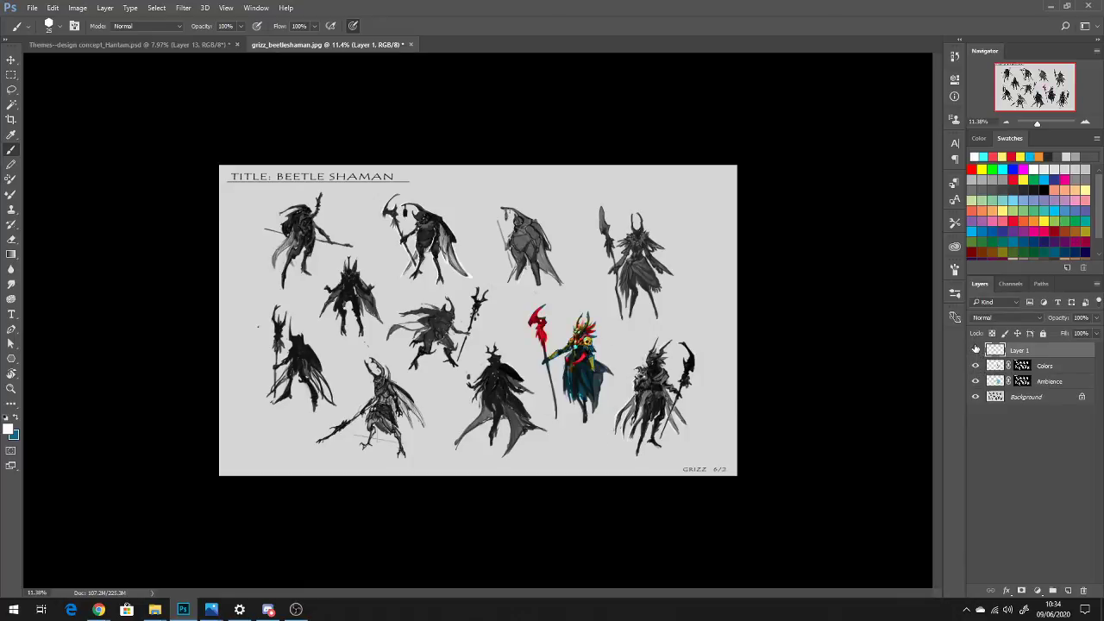
Lower the opacity of the Colors layer to 62%, keeping its Color blend mode
click(998, 368)
click(1023, 318)
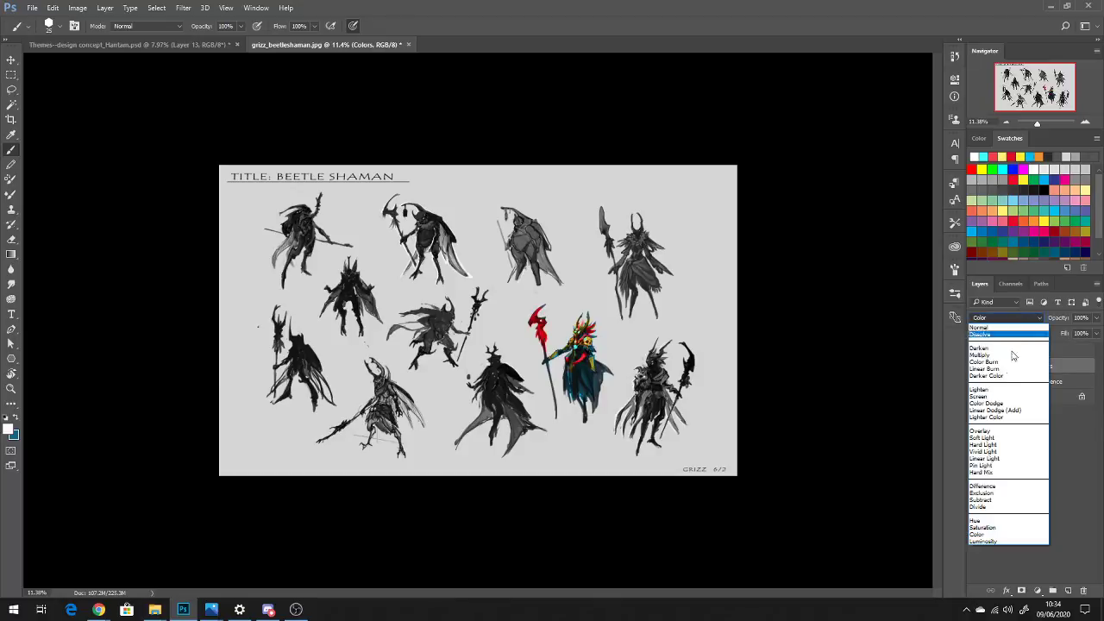
click(1096, 317)
click(1096, 318)
drag(1097, 333, 1076, 334)
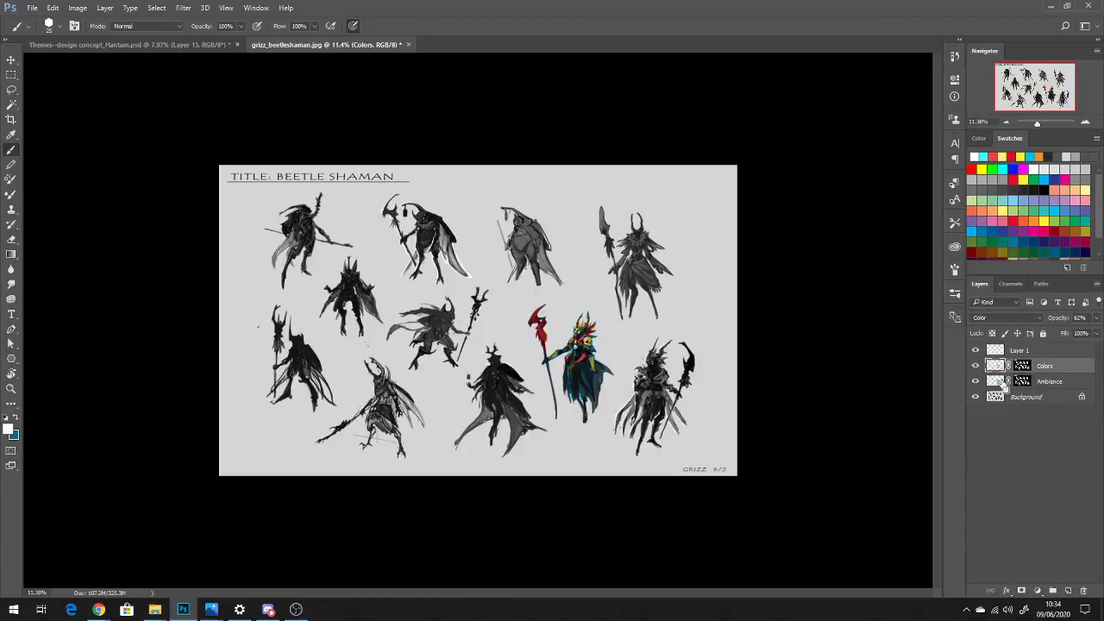
Mute the shaman's painted colors with a Hue/Saturation adjustment on the Colors layer
key(ctrl+u)
mouse_move(877, 189)
mouse_down()
mouse_move(862, 191)
mouse_move(898, 190)
mouse_move(853, 219)
mouse_move(901, 248)
mouse_move(890, 248)
mouse_move(911, 249)
mouse_move(874, 249)
mouse_up()
click(879, 219)
click(1006, 136)
scroll(555, 429, up, 3)
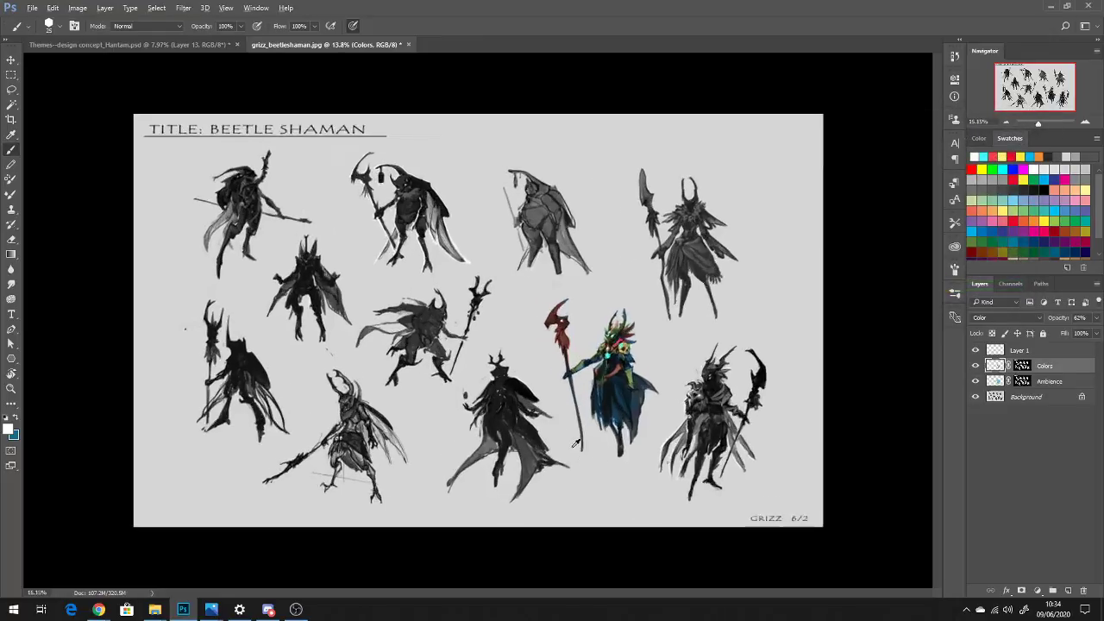
scroll(681, 375, down, 2)
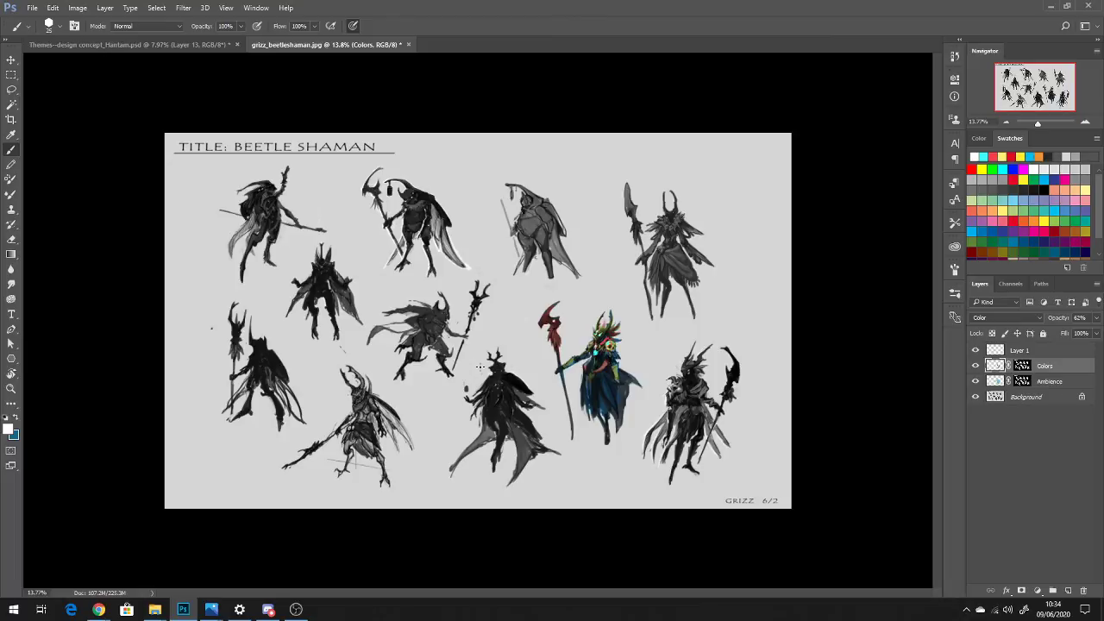
Switch to the Themes design concept document and examine the layers inside Group 2
key(super+d)
click(183, 608)
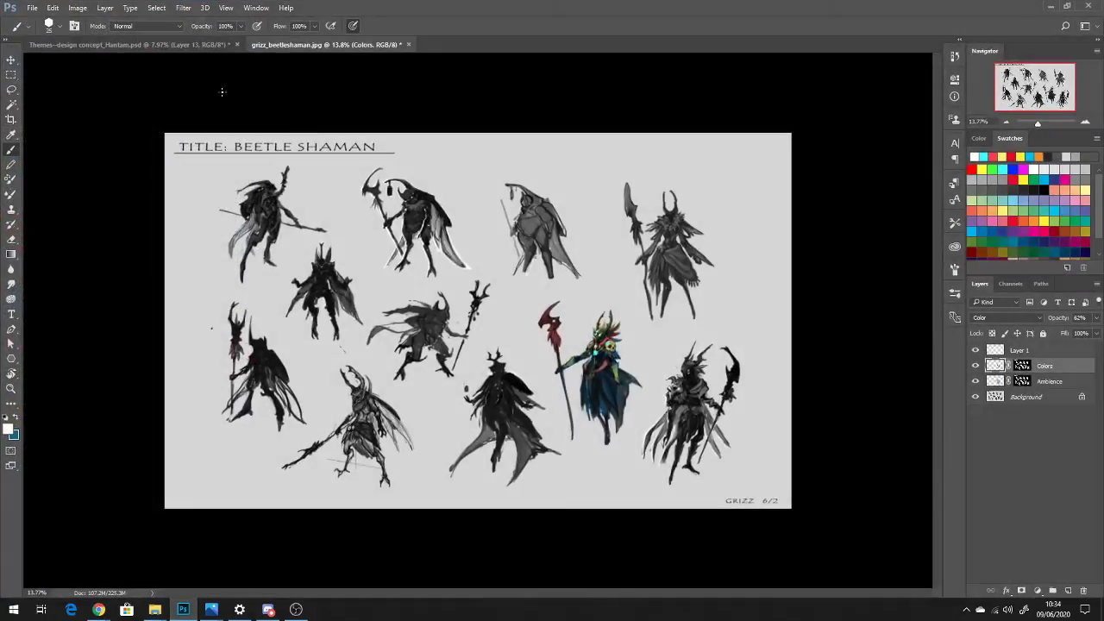
click(159, 44)
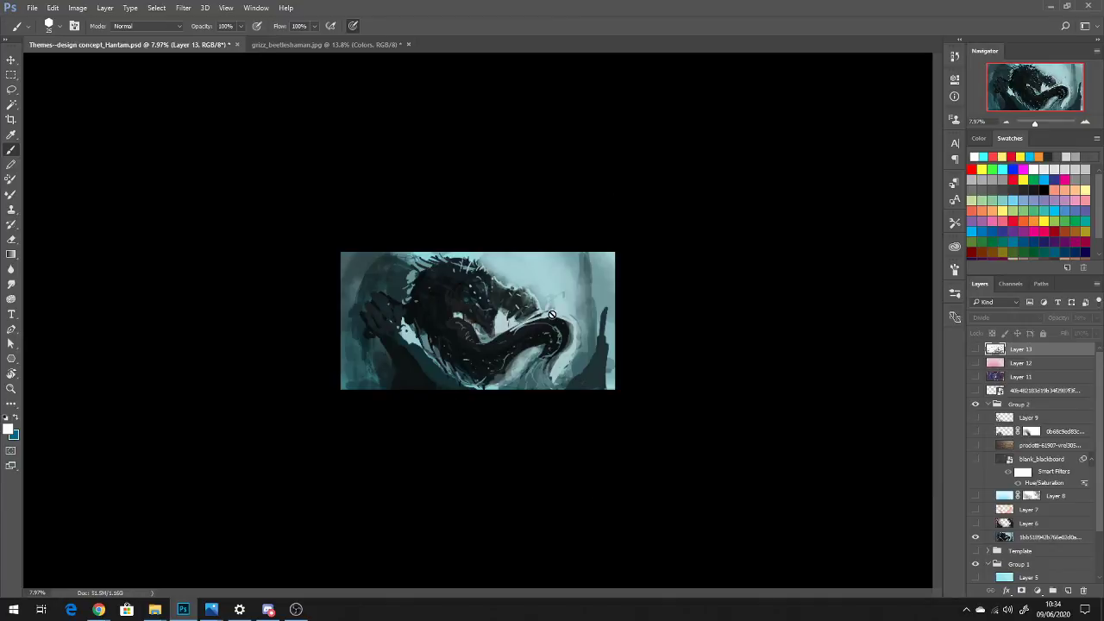
click(988, 405)
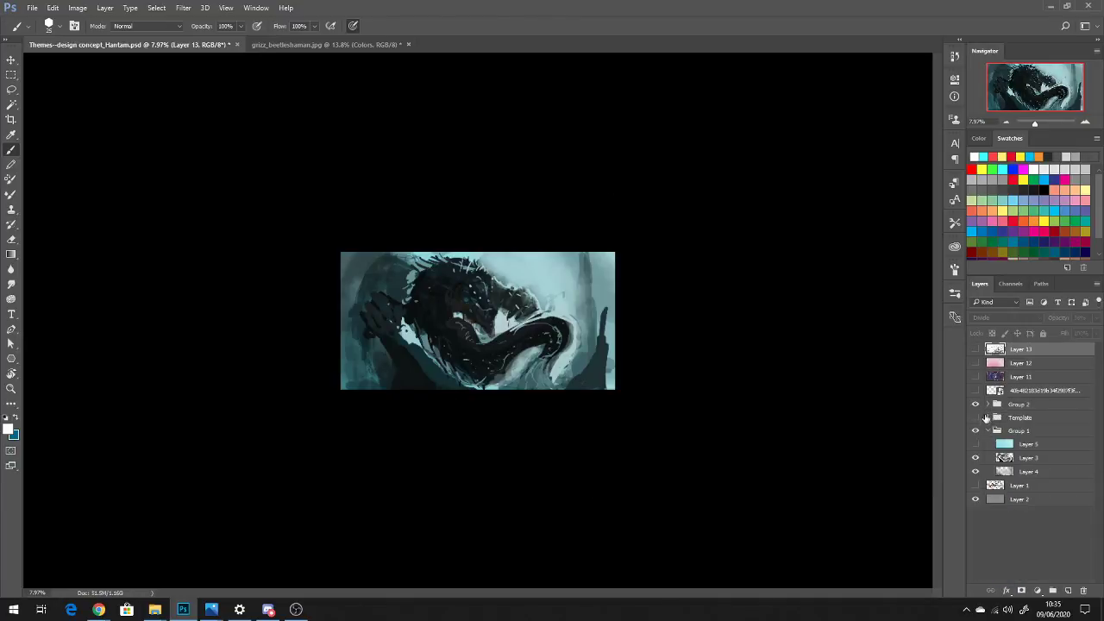
click(988, 404)
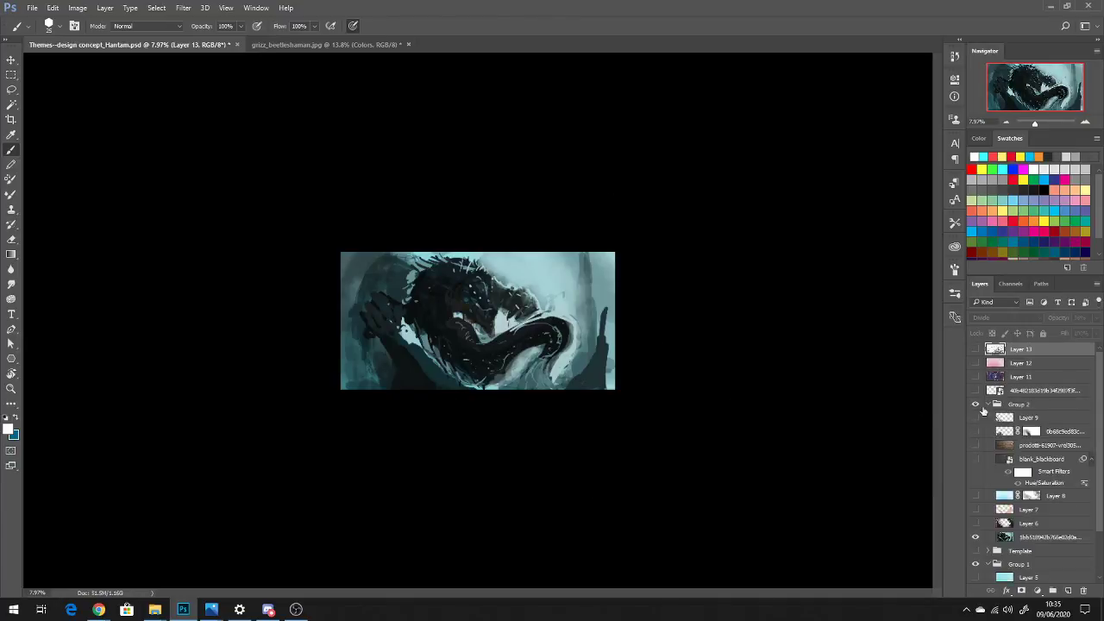
Compare the serpent painting with Layers 6, 7 and 8 shown and hidden, and return to the beetle shaman document
click(975, 524)
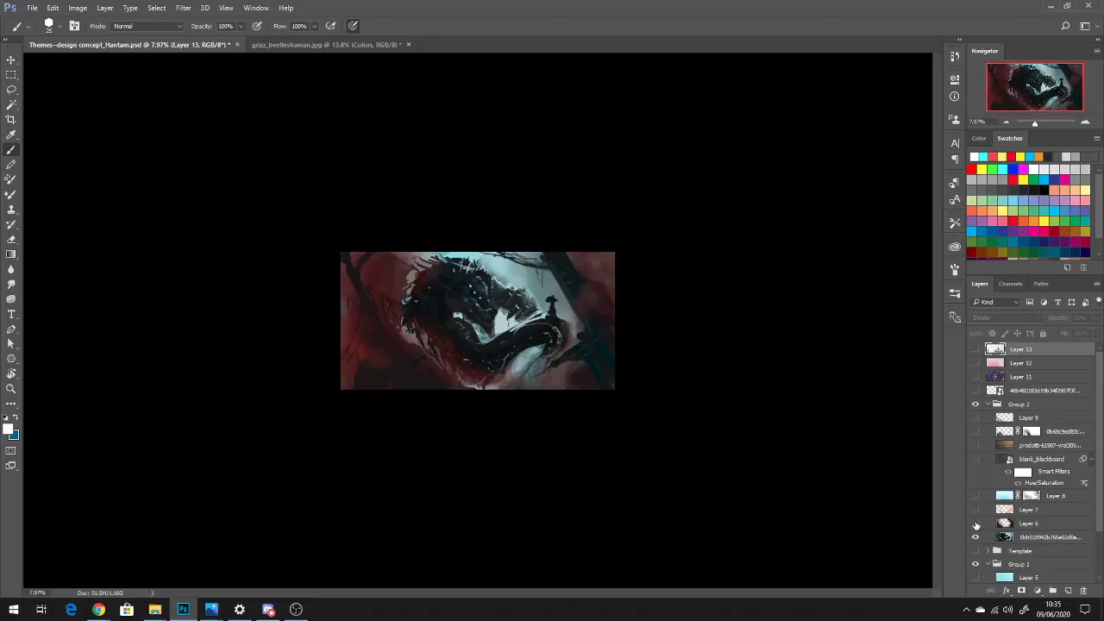
click(975, 510)
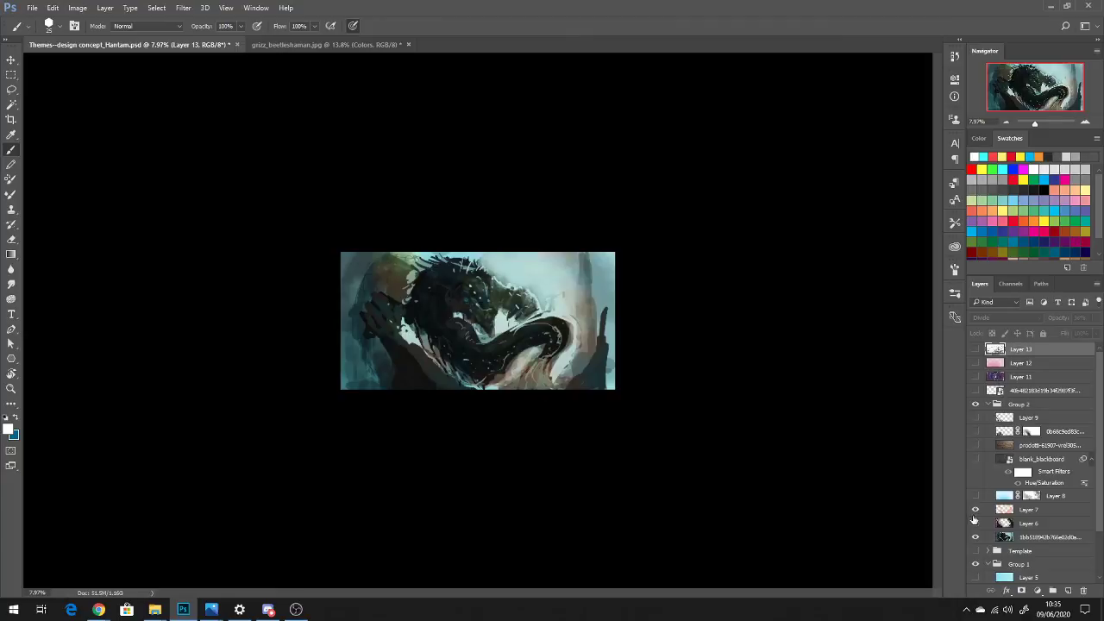
click(974, 523)
click(976, 498)
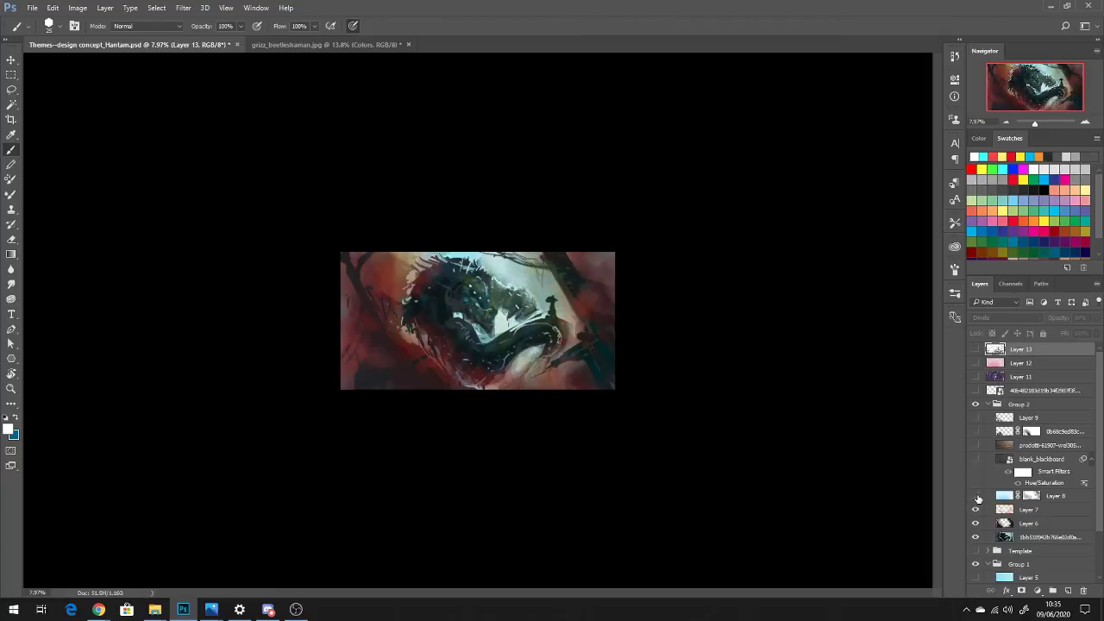
click(976, 498)
click(975, 510)
click(976, 522)
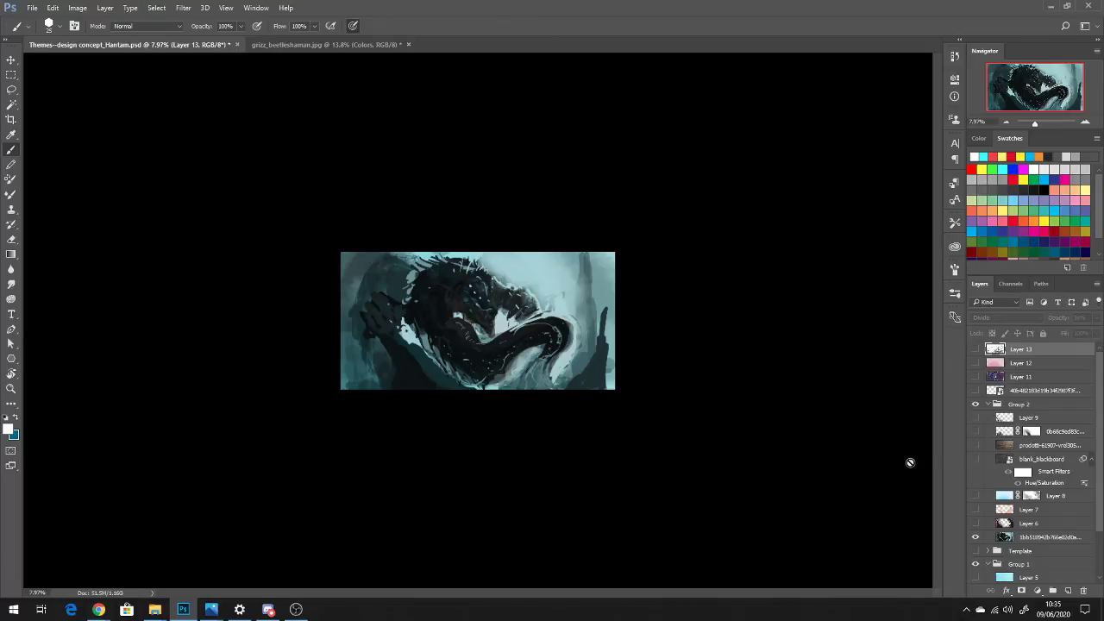
click(333, 44)
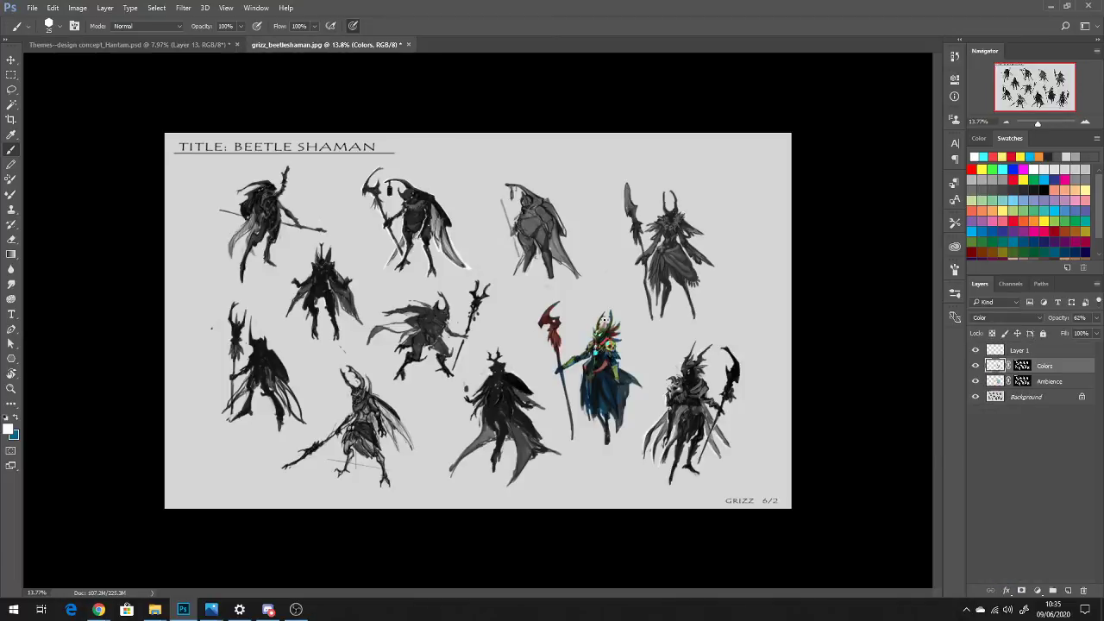